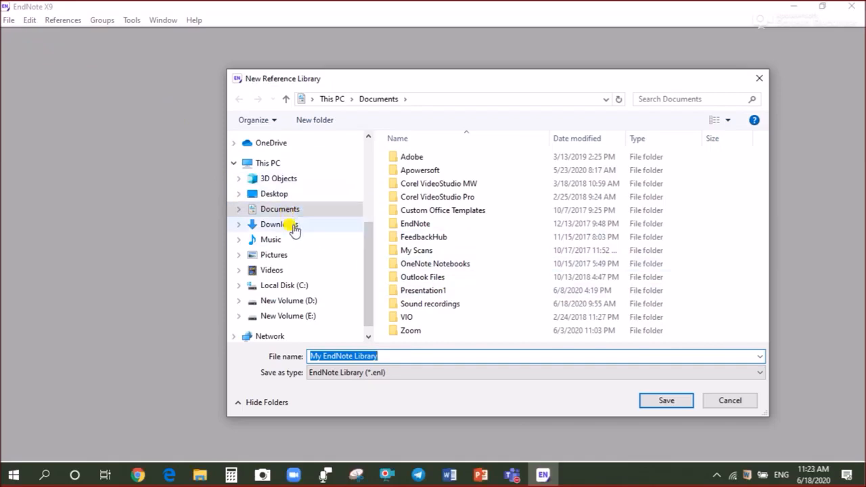
Step: Save the new reference library on the Desktop under the name FDP and maximize its window
click(278, 201)
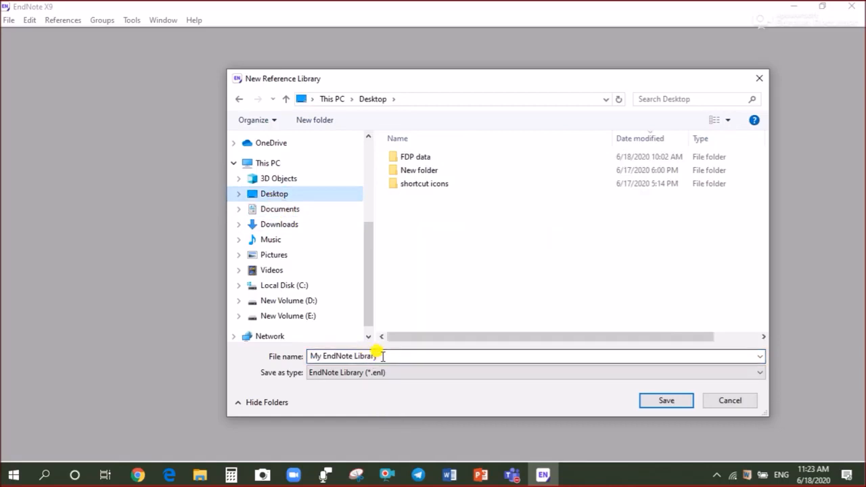
drag(382, 356, 310, 355)
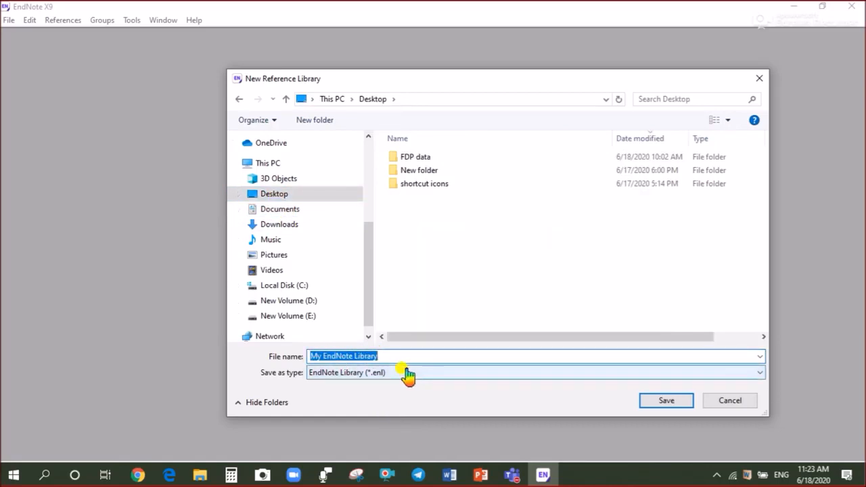
text(FDP)
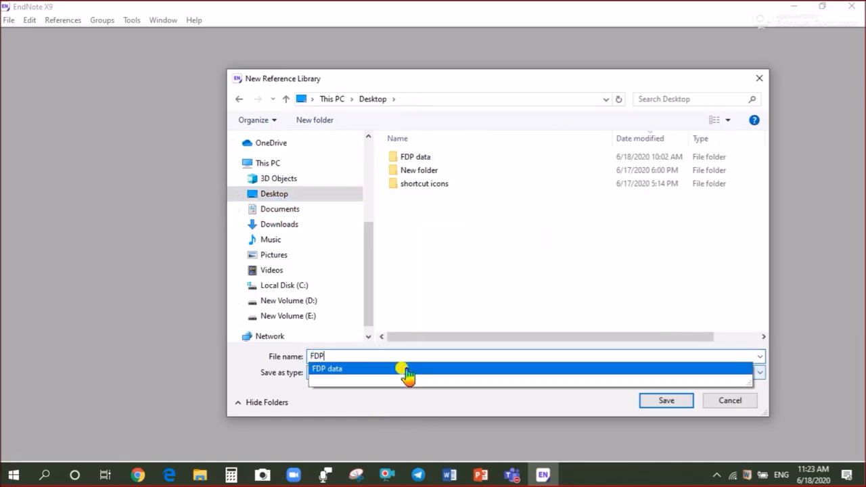
click(666, 402)
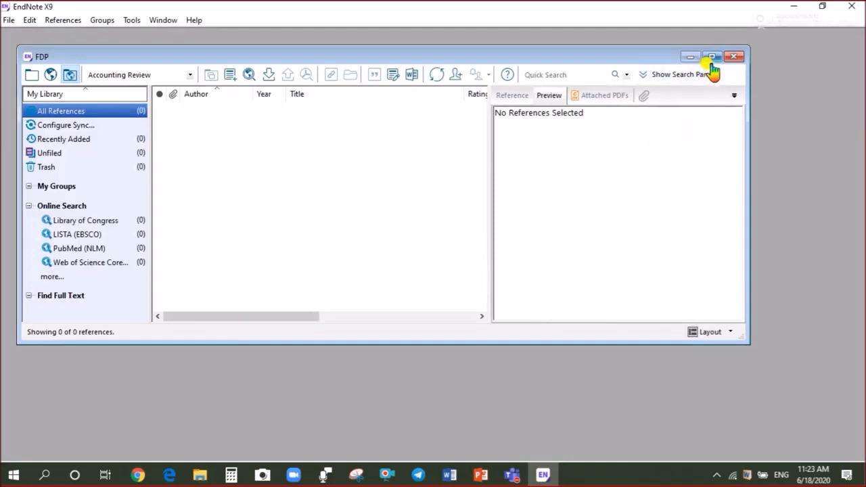
click(711, 55)
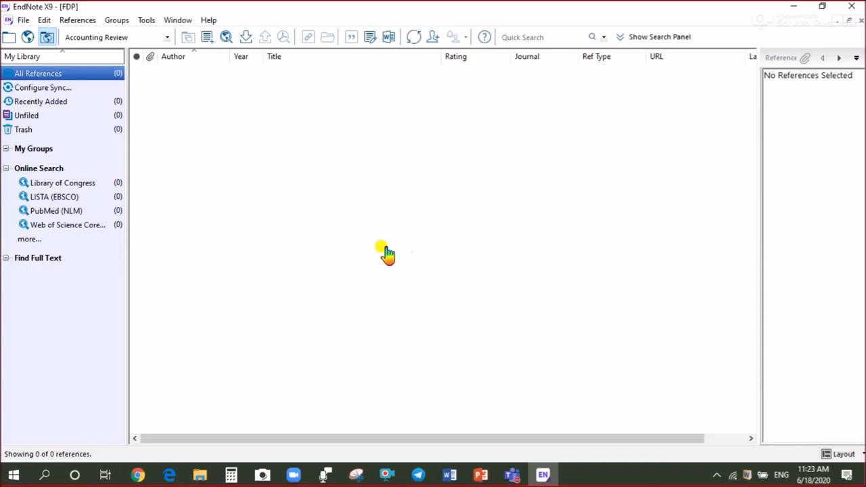
Step: View the local library and online search modes, including the list of available connections, and return to the integrated library and online search mode
click(10, 41)
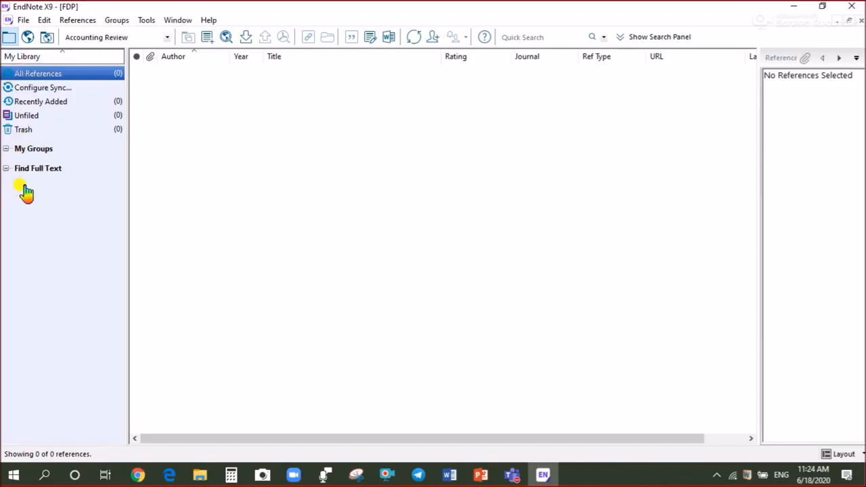
click(27, 38)
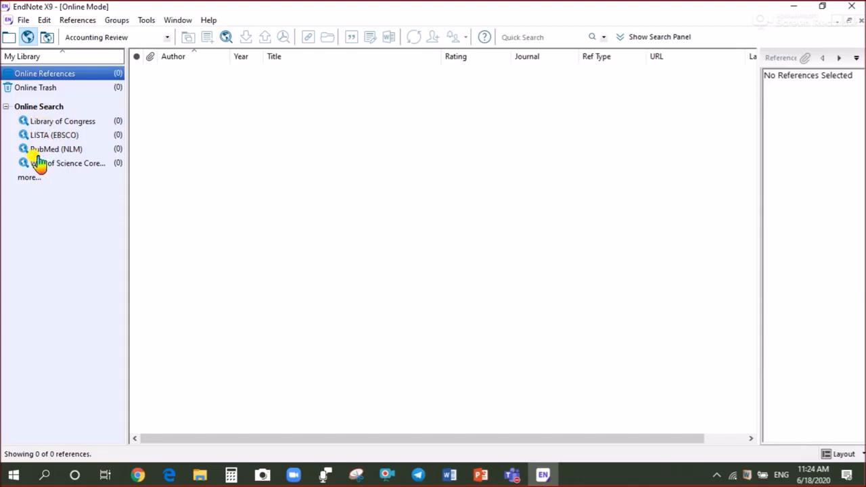
click(27, 178)
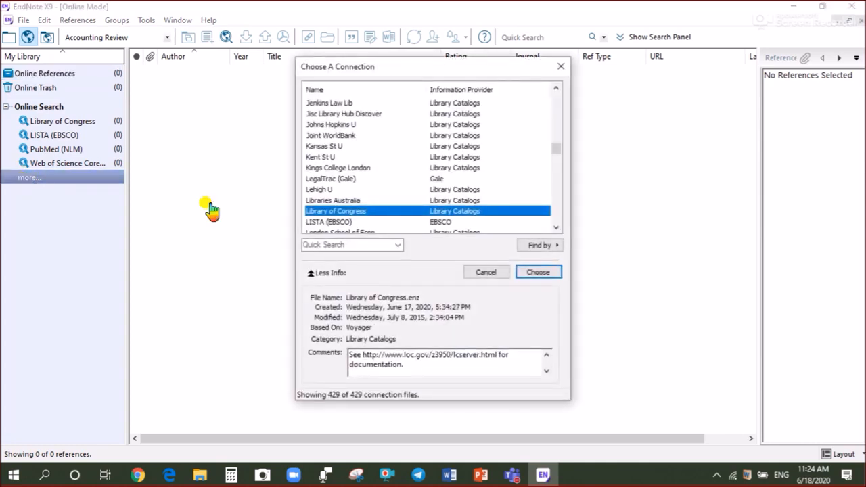
click(561, 67)
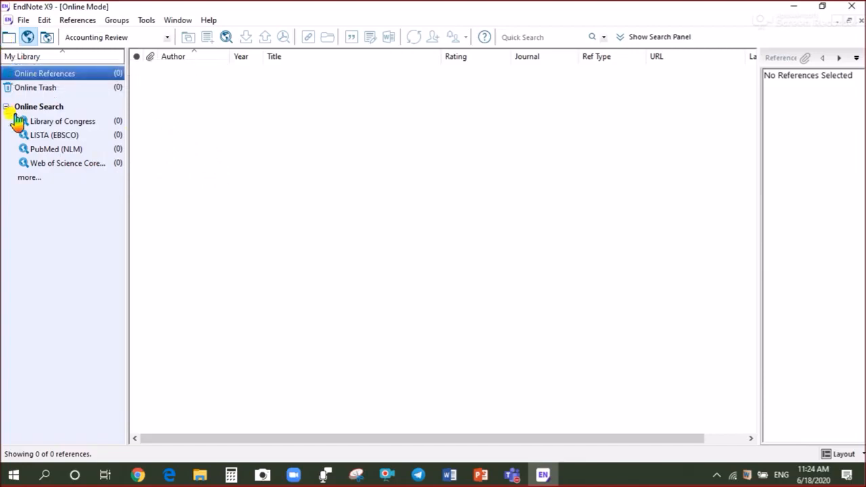
click(45, 39)
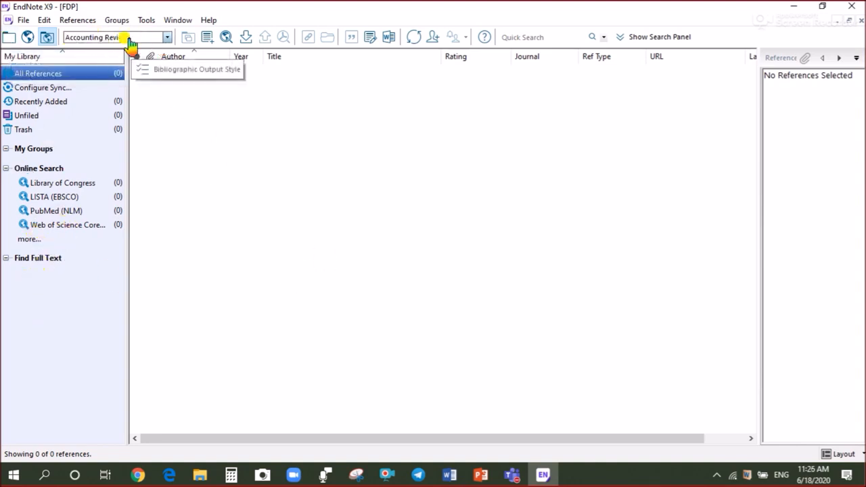
Step: Look through the available bibliographic output styles without changing the style, and show the library search fields
click(166, 38)
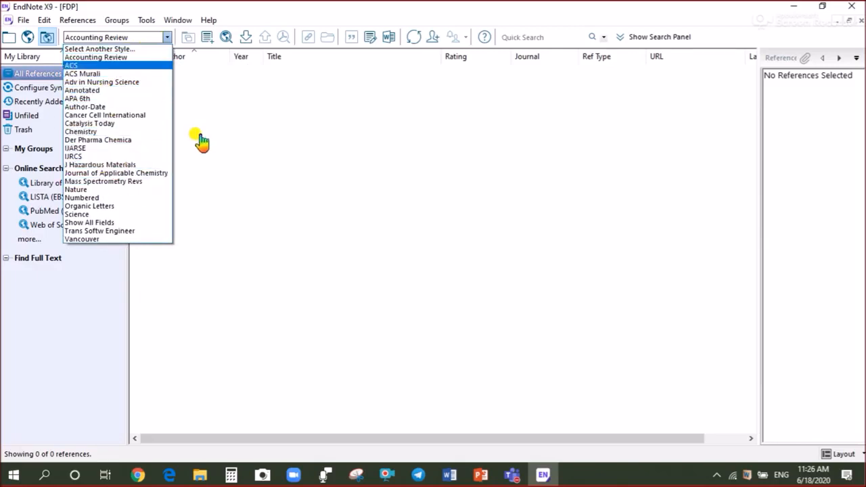
click(335, 144)
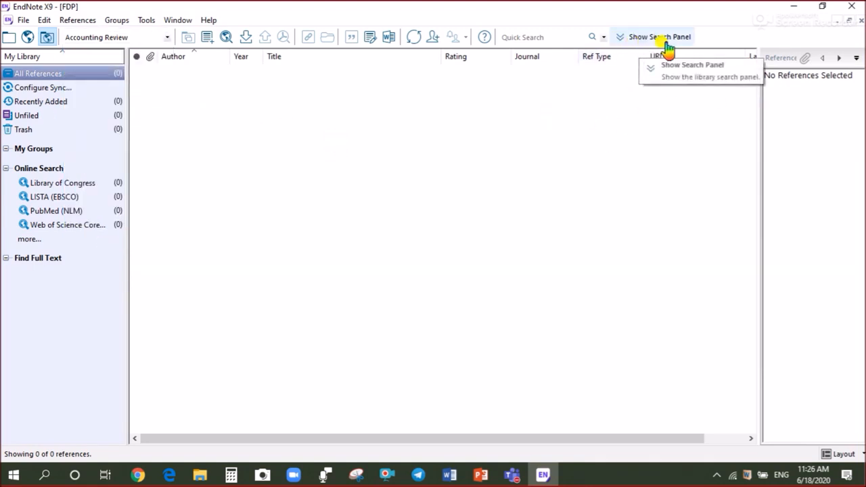
click(618, 39)
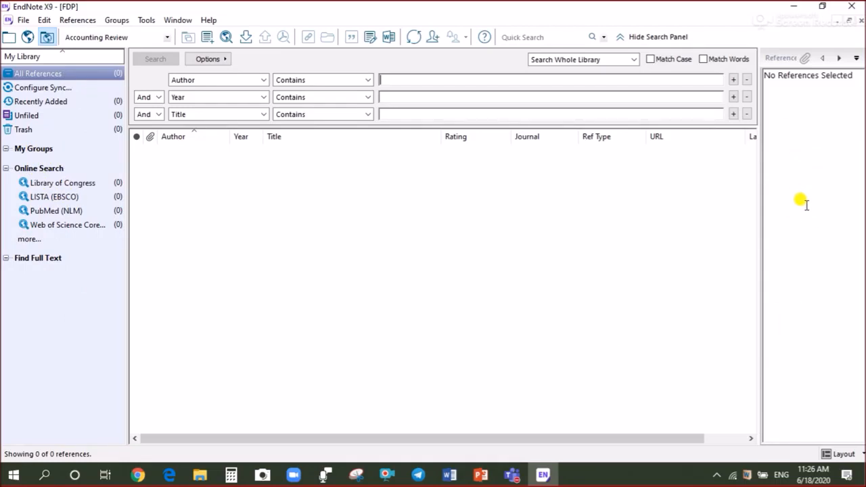
Step: Widen the reference pane, view its Reference, Preview and Attached PDFs content, and narrow the pane again
drag(762, 182, 662, 155)
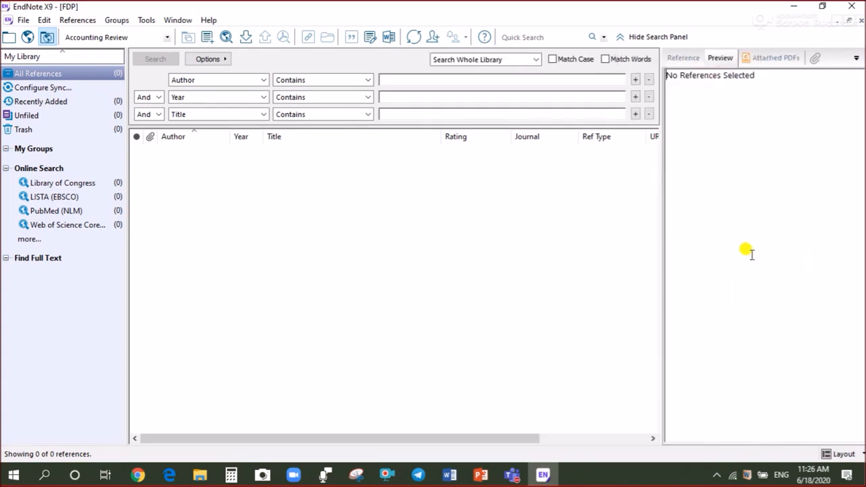
click(682, 58)
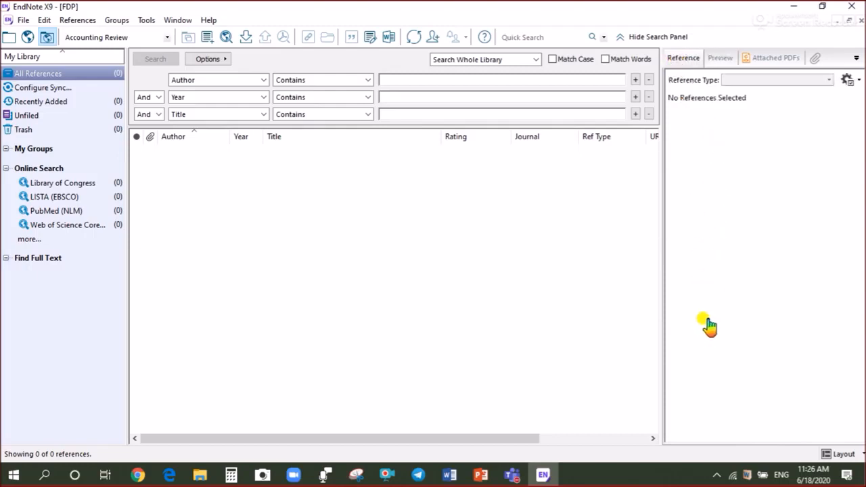
click(720, 59)
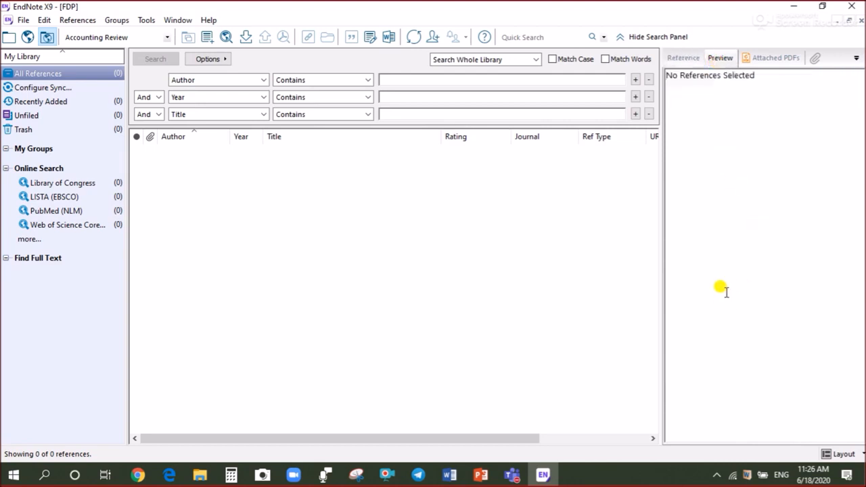
click(770, 59)
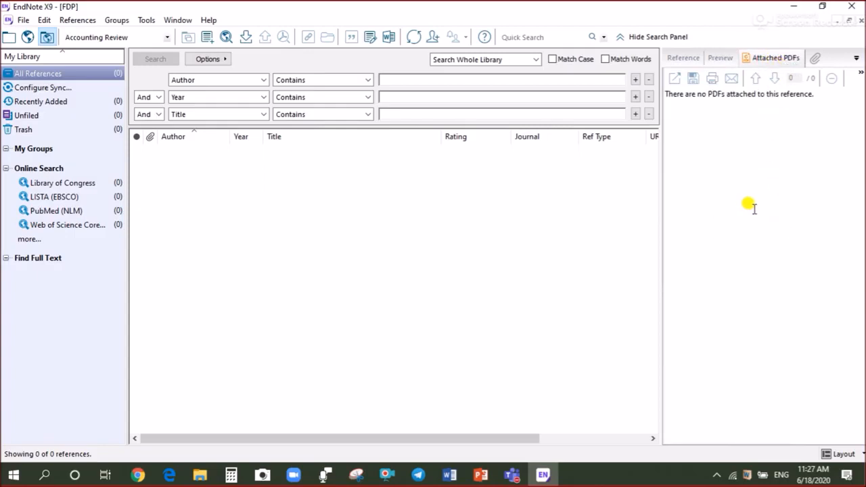
drag(661, 191, 731, 192)
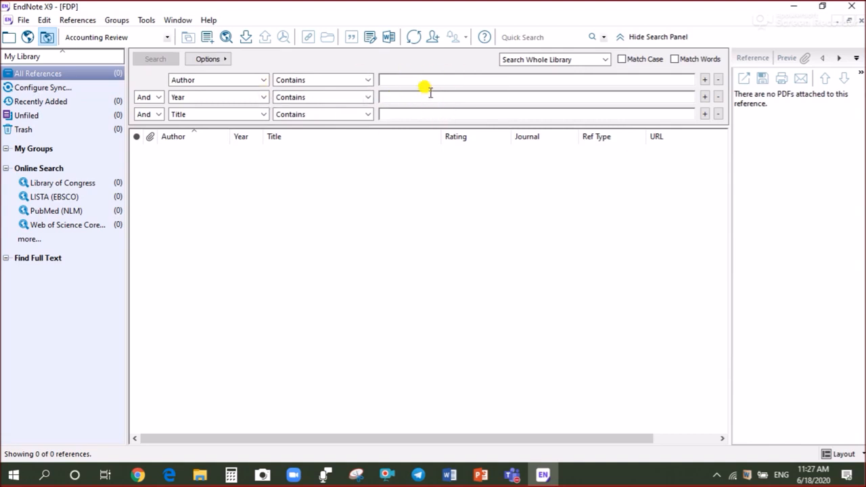
Step: Review the fields available for the first library search criterion, keep Author, and hide the search area
click(263, 81)
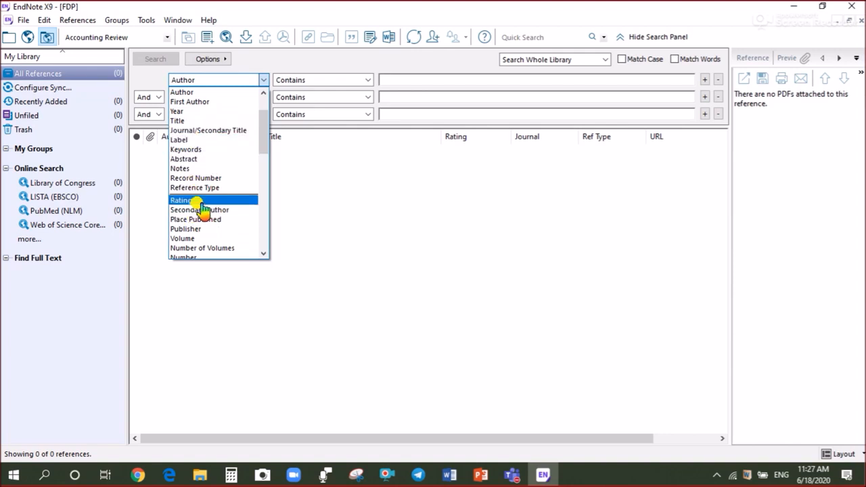
click(388, 87)
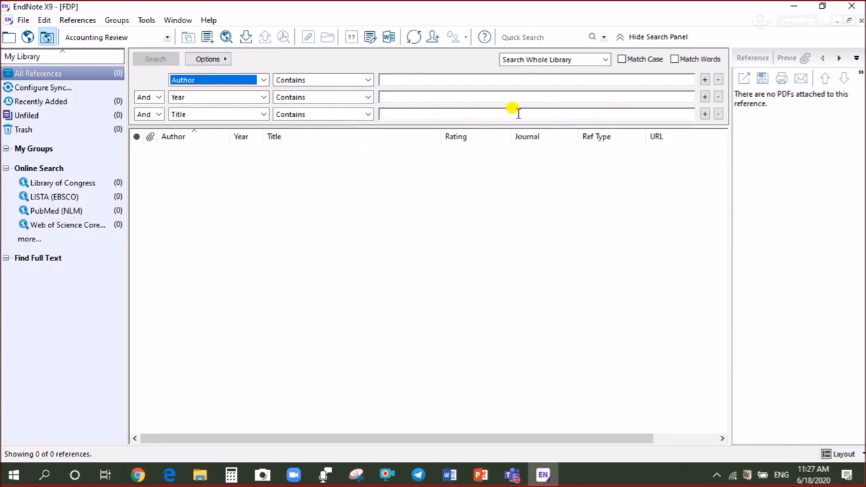
click(623, 41)
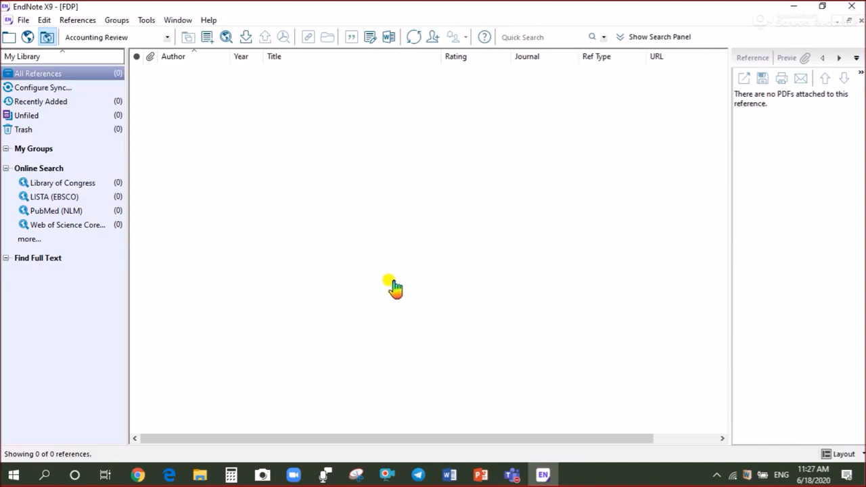
Step: Switch to PowerPoint to check the slide on creating a new EndNote library, and return to EndNote
click(479, 474)
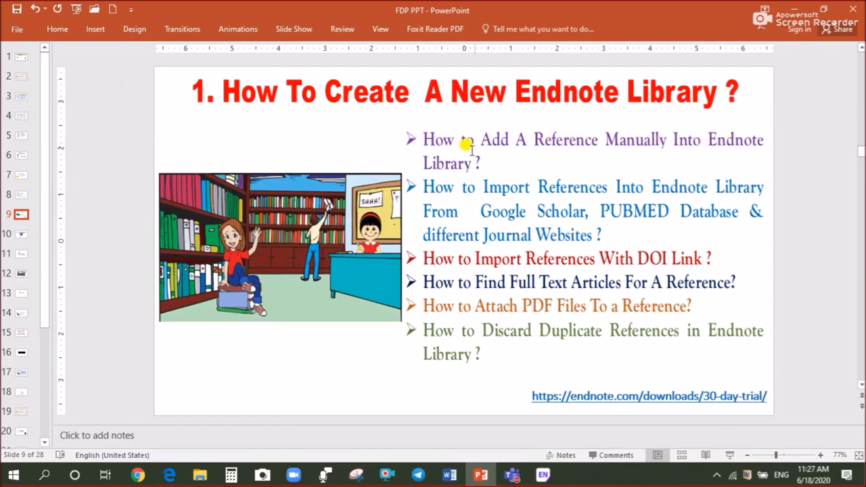
click(480, 471)
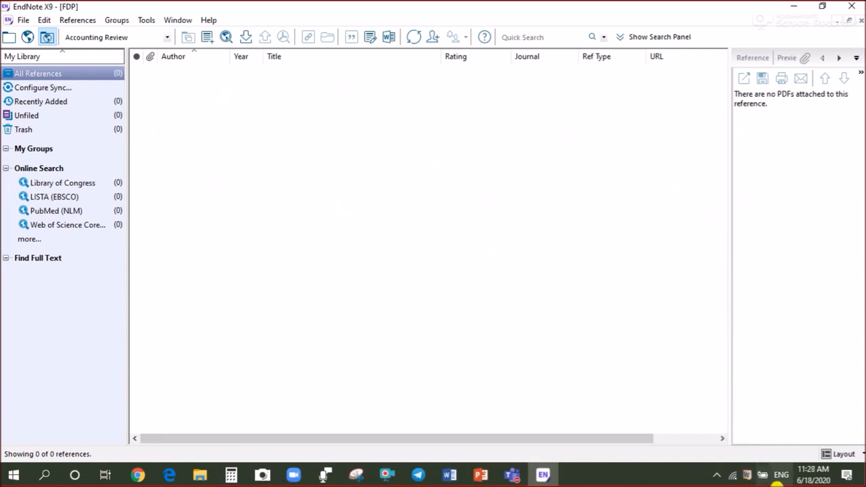
Step: Create a new Journal Article reference and enter the two authors' names on separate lines
click(79, 21)
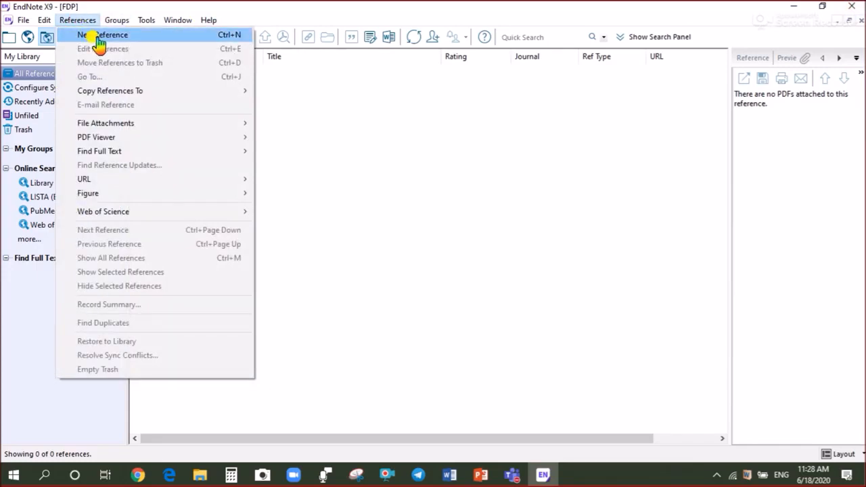
click(99, 39)
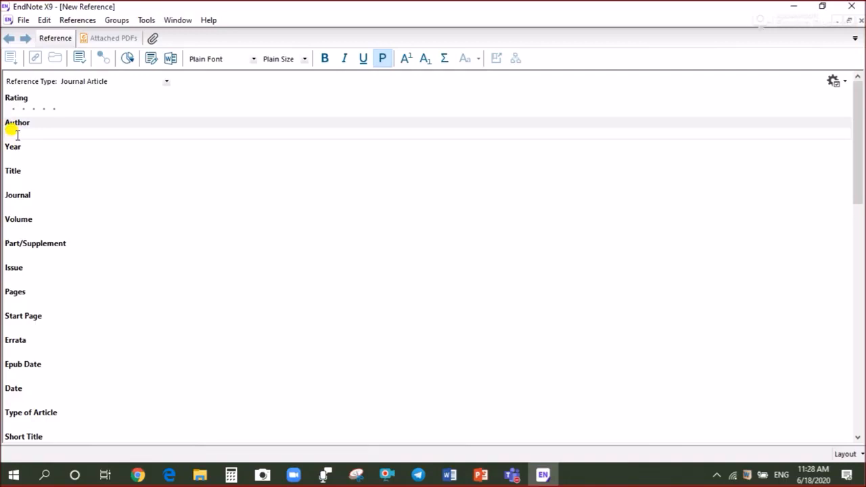
text(Radla, Rohini)
key(Return)
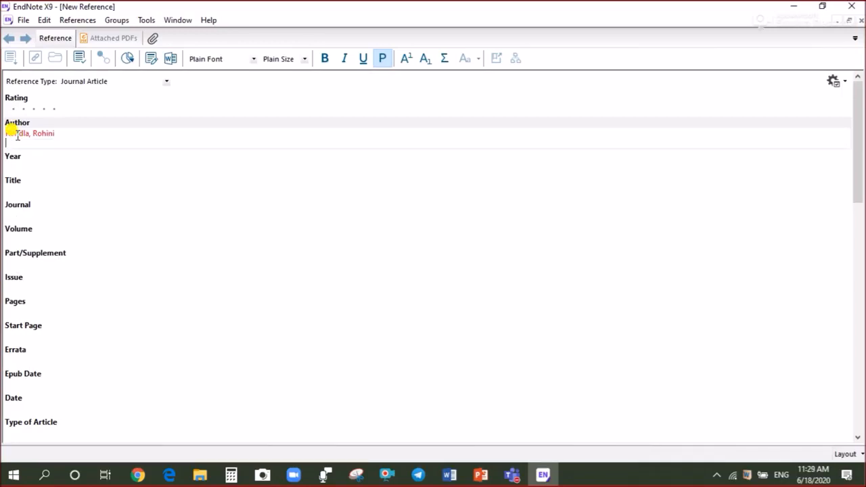
text(Vallanki, Shanti)
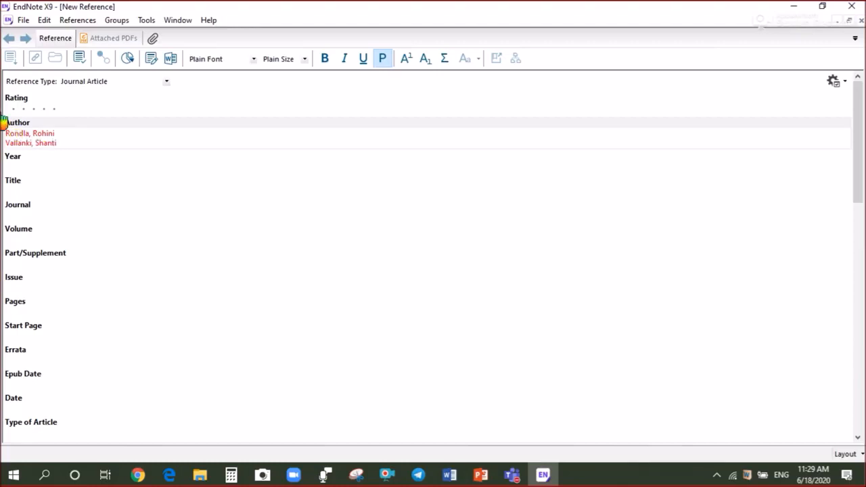
Step: Set the reference's year to 2019, title to "A Review on COVID-19" and journal to "Computational Biology and Chemistry"
click(10, 165)
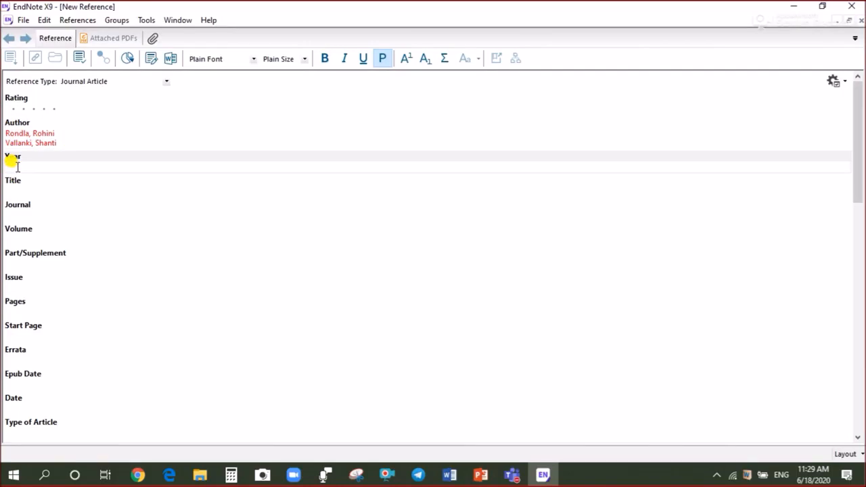
text(2019)
click(16, 189)
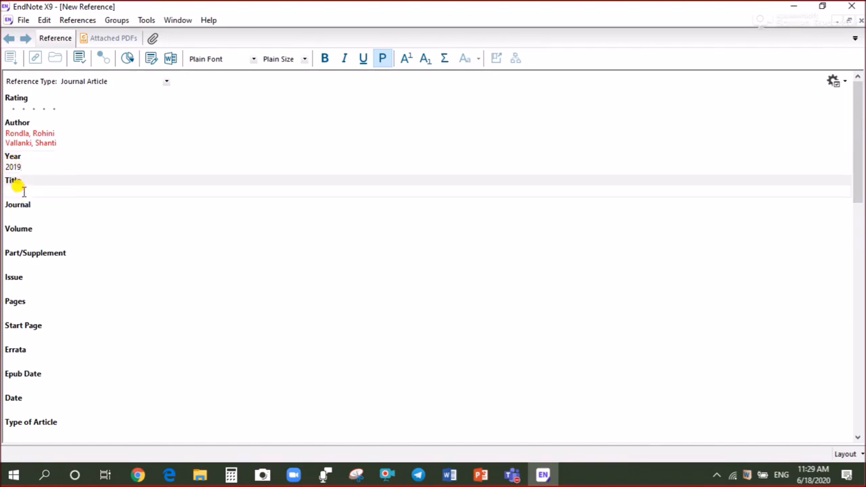
text(A Review on COVID-19)
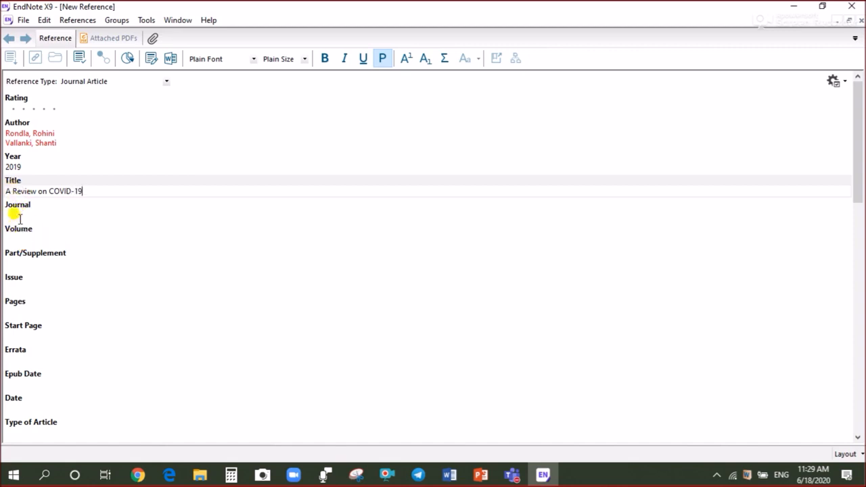
click(17, 214)
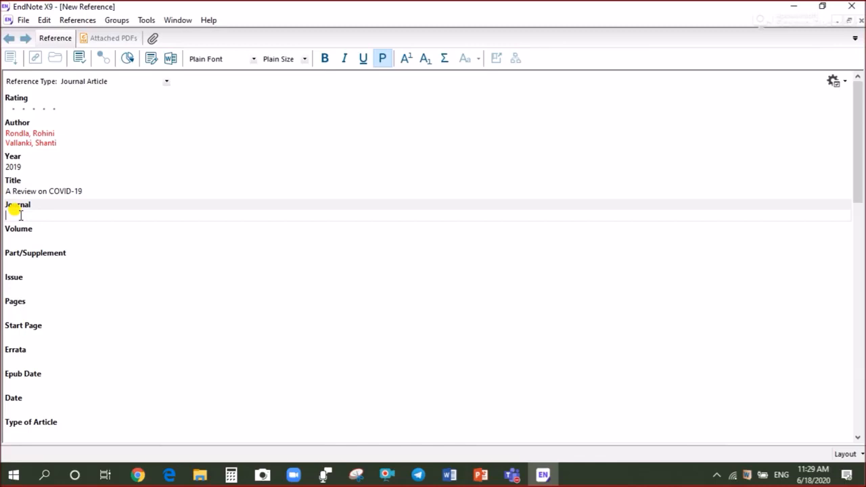
text(C)
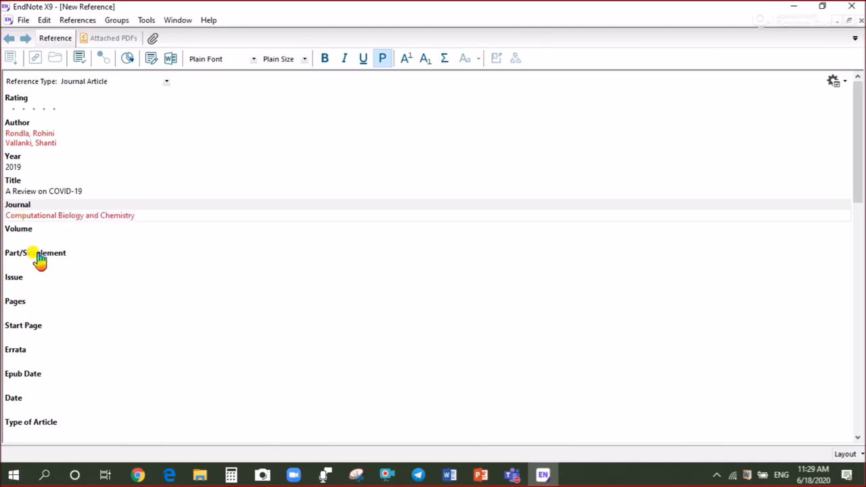
Step: Set the reference's volume to 2 and pages to 14-20, and close it with the changes saved
click(27, 239)
text(2)
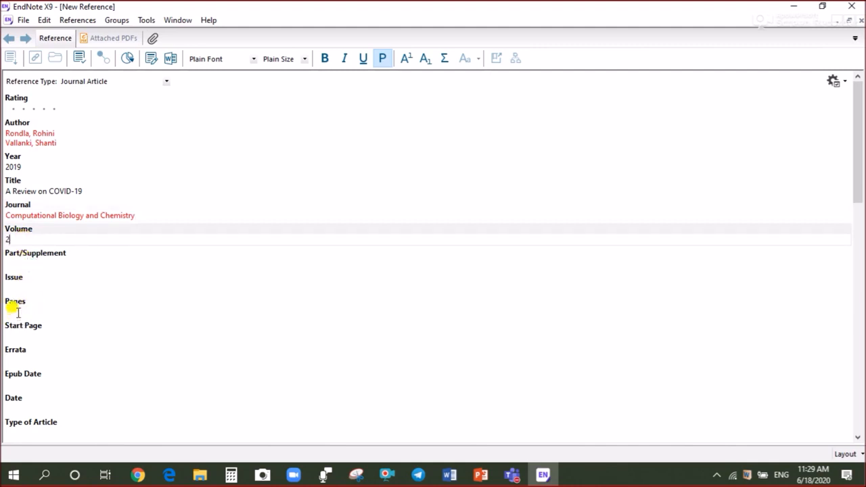
click(18, 312)
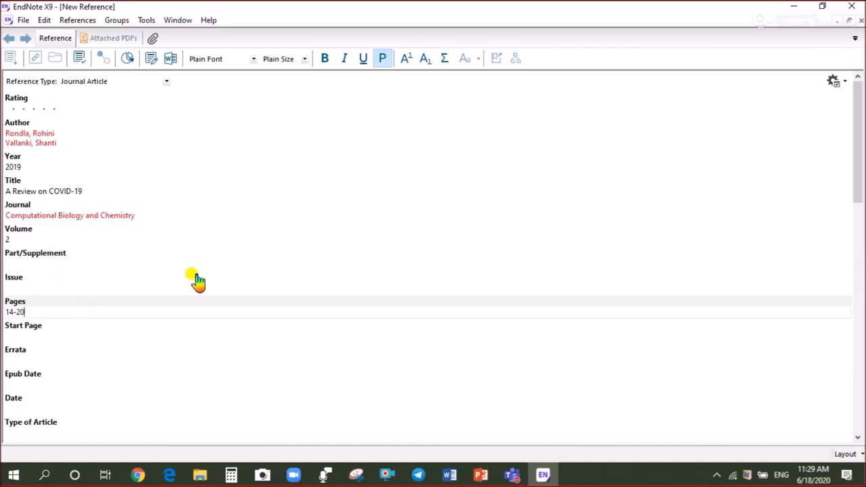
click(857, 26)
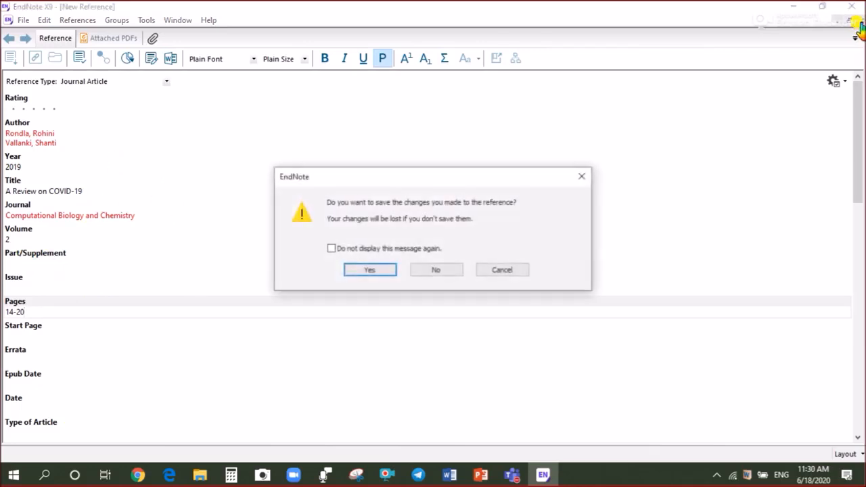
click(372, 270)
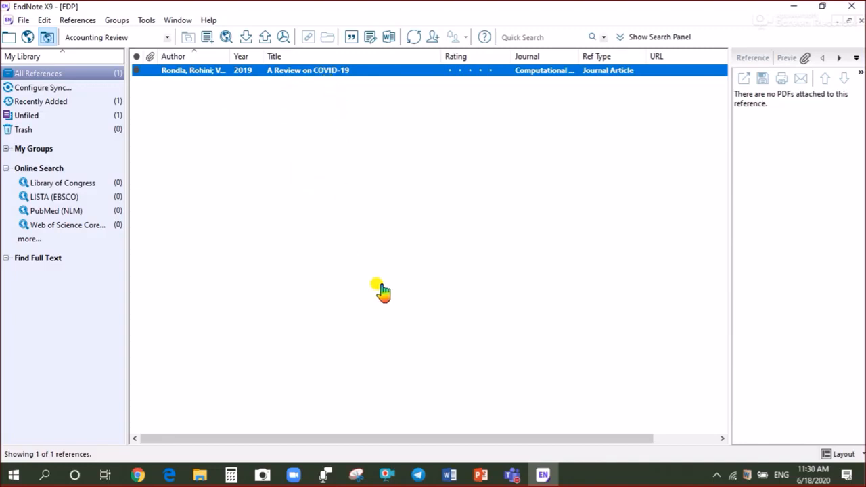
Step: Switch to PowerPoint to check the slide's point on importing references from databases, and return to EndNote
click(479, 473)
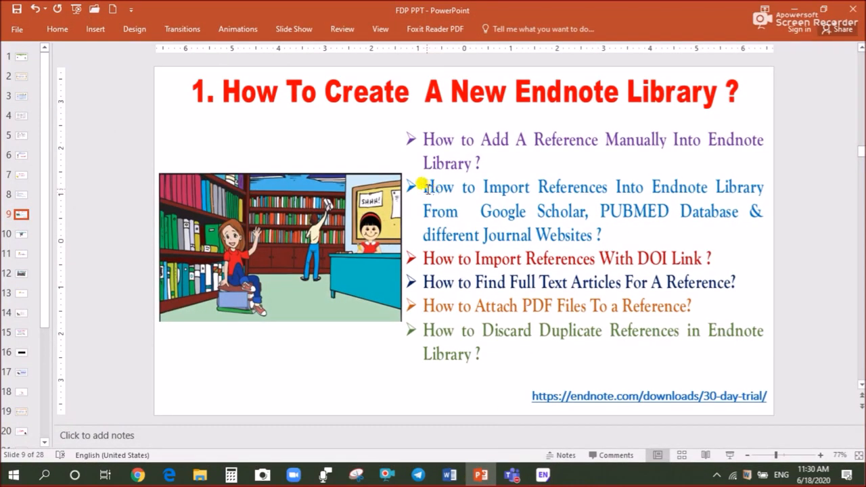
drag(715, 189, 725, 189)
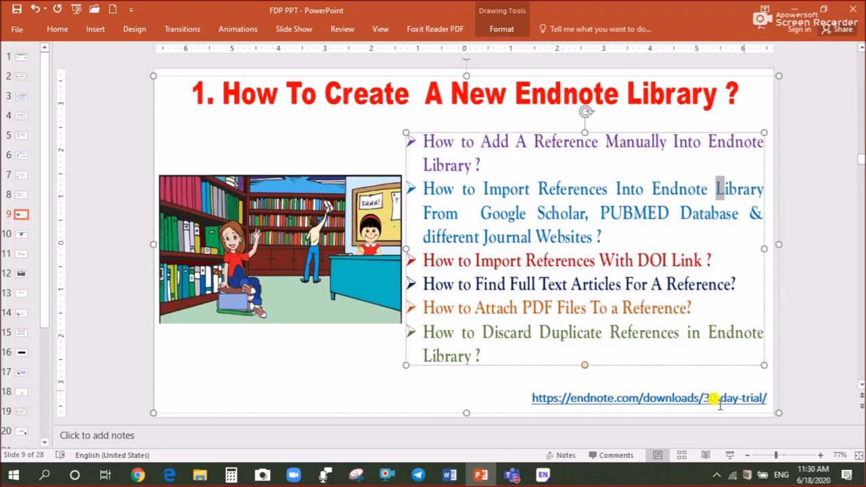
click(480, 477)
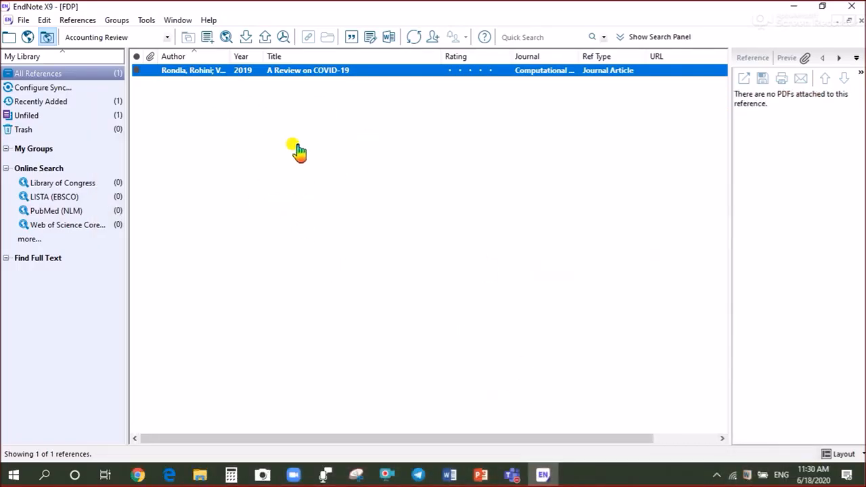
Step: Switch to Chrome and run a PubMed advanced search for "skin cancer"
click(137, 476)
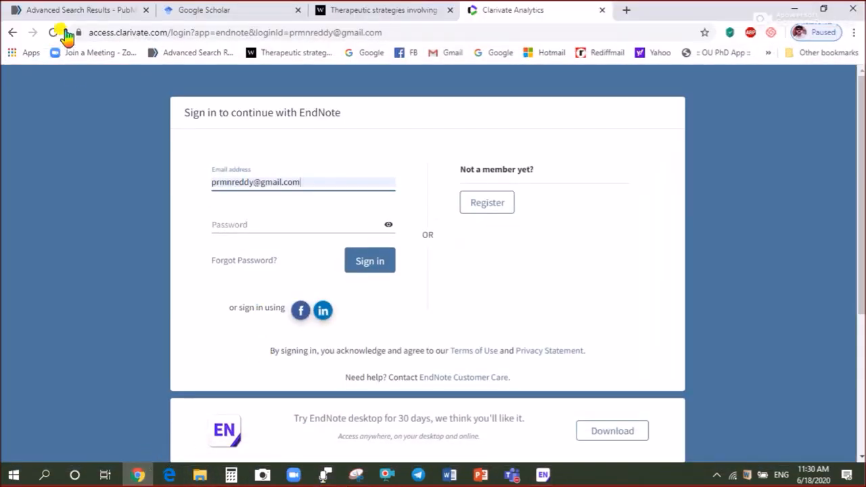
click(67, 14)
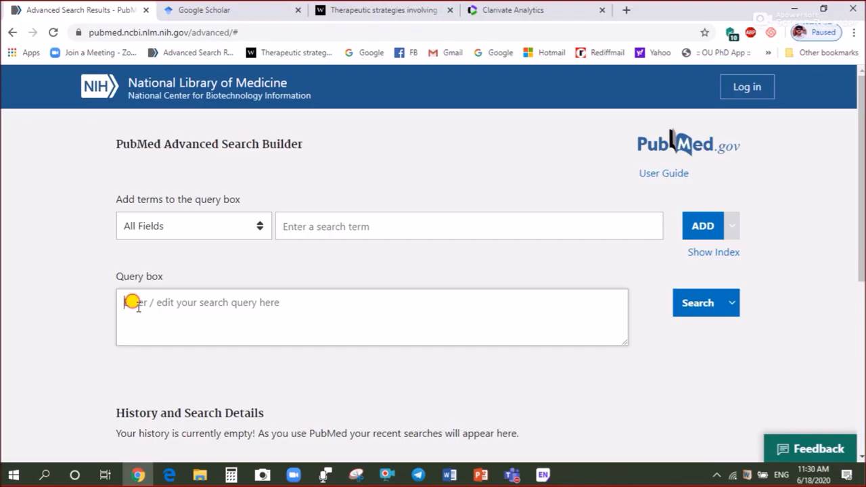
text(skin cancer)
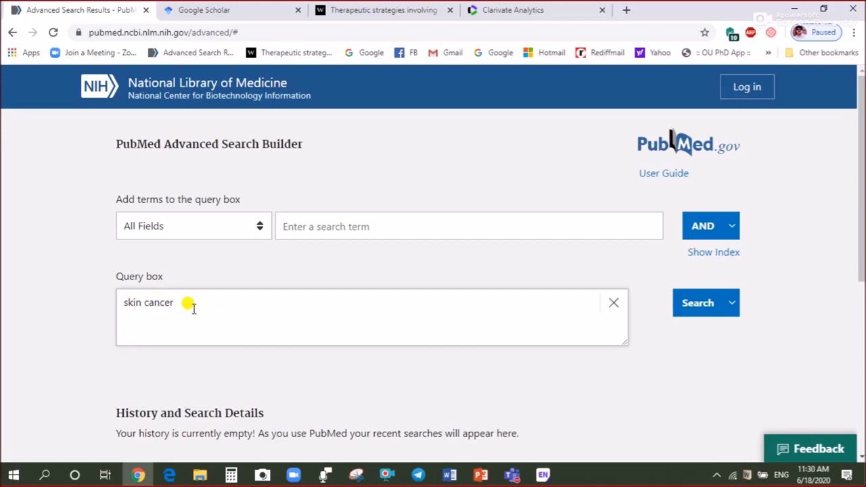
click(696, 310)
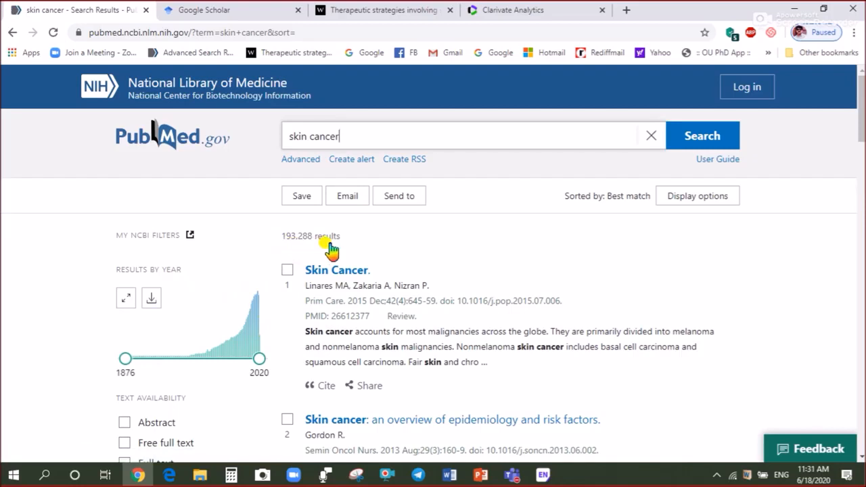
Step: Filter the PubMed results to Free full text availability and the Review article type
scroll(251, 260, down, 2)
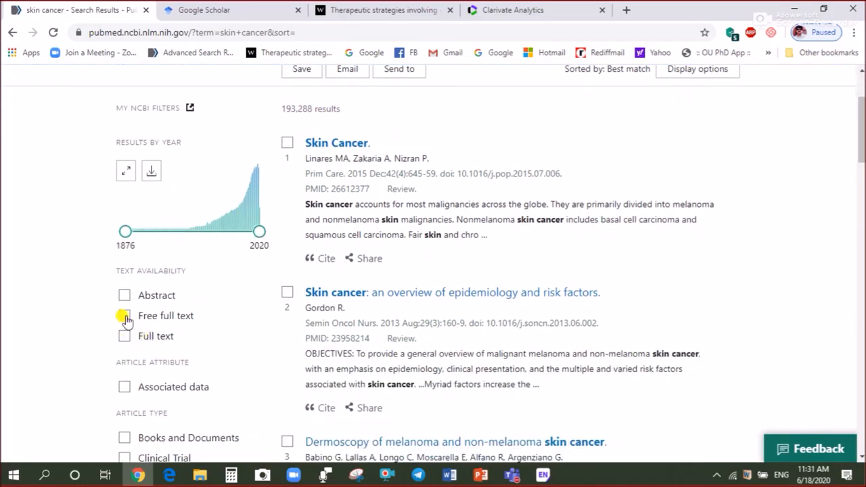
click(123, 316)
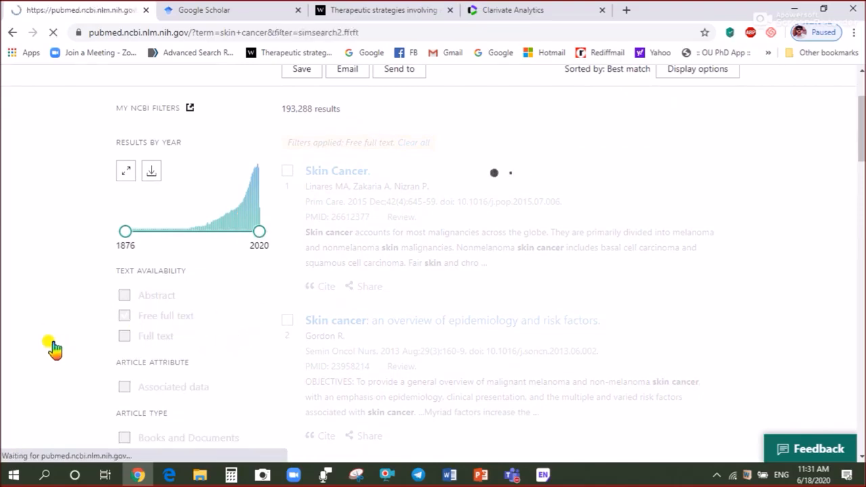
scroll(68, 332, down, 5)
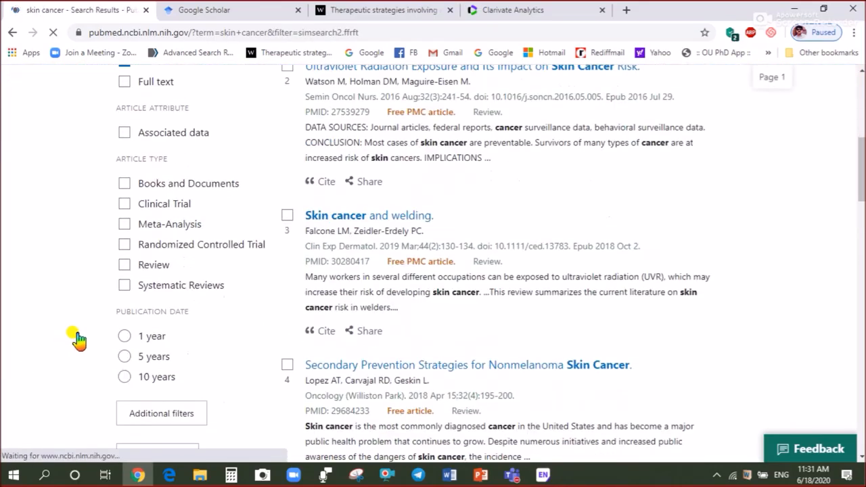
click(125, 265)
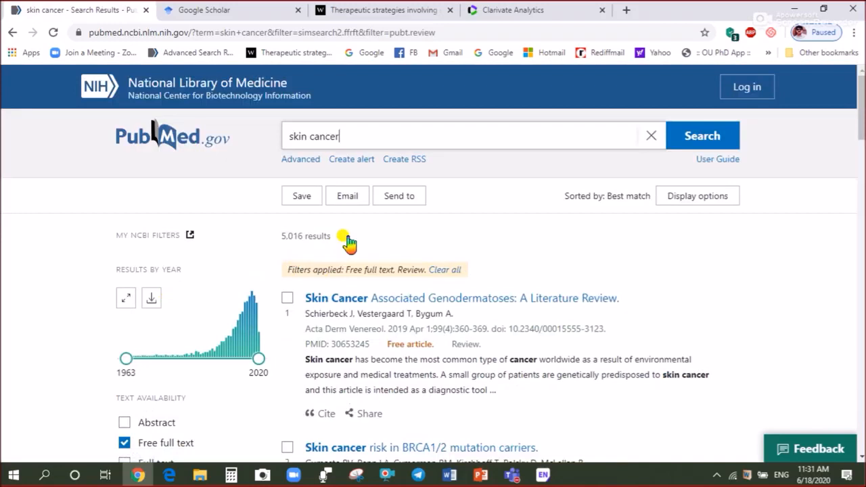
Step: Select the first result, "Skin Cancer Associated Genodermatoses: A Literature Review", and download its citation as 30653245.nbib to the Desktop
scroll(382, 255, down, 1)
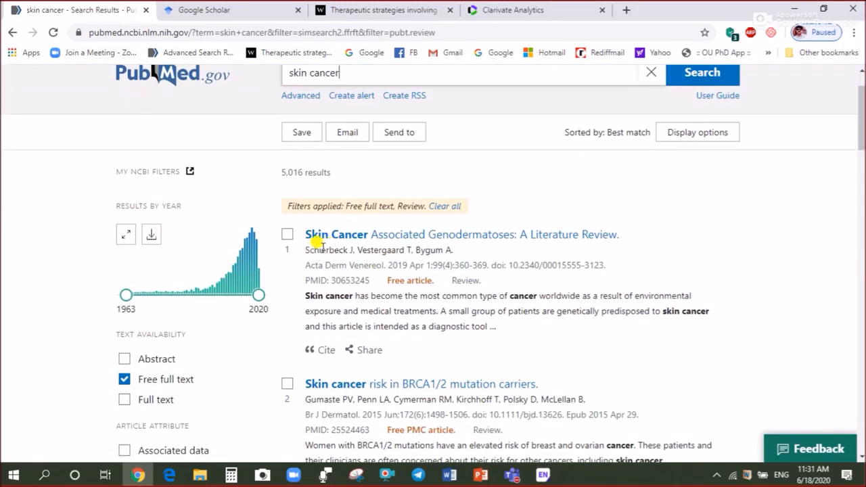
click(286, 235)
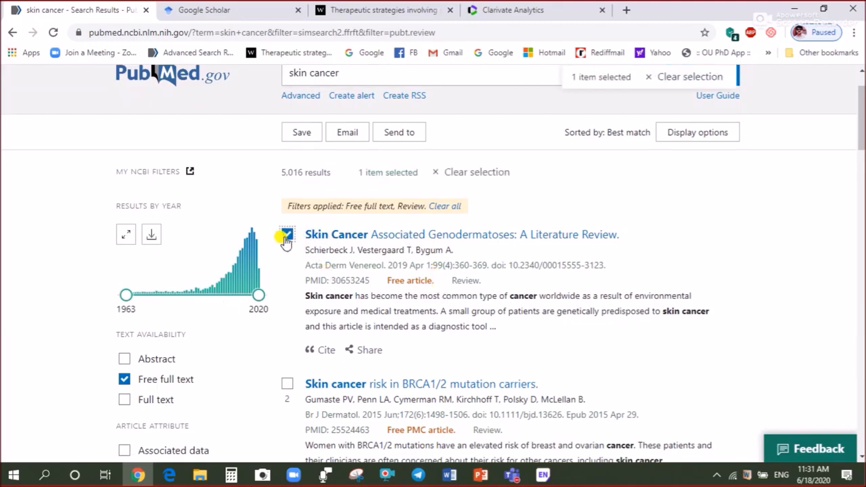
click(322, 351)
scroll(325, 357, down, 1)
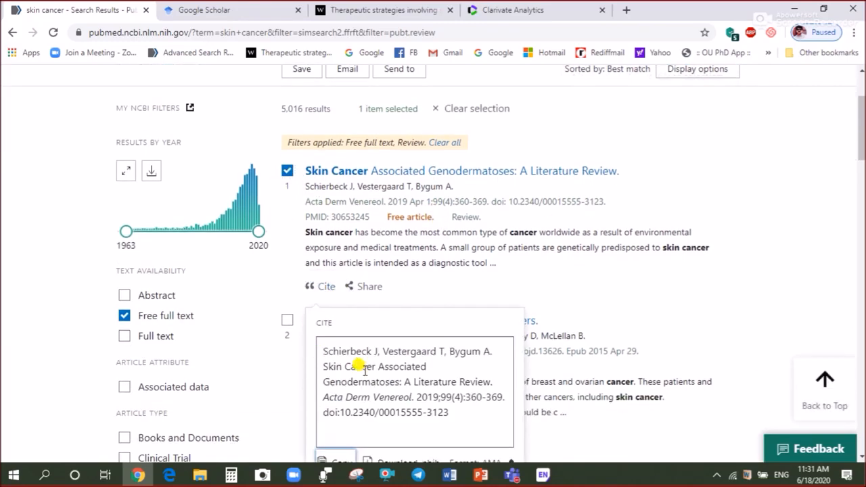
scroll(333, 330, down, 2)
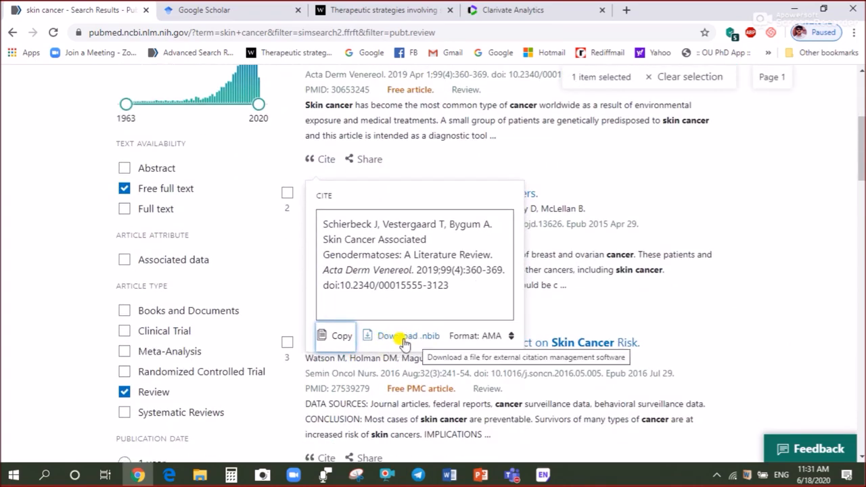
click(403, 342)
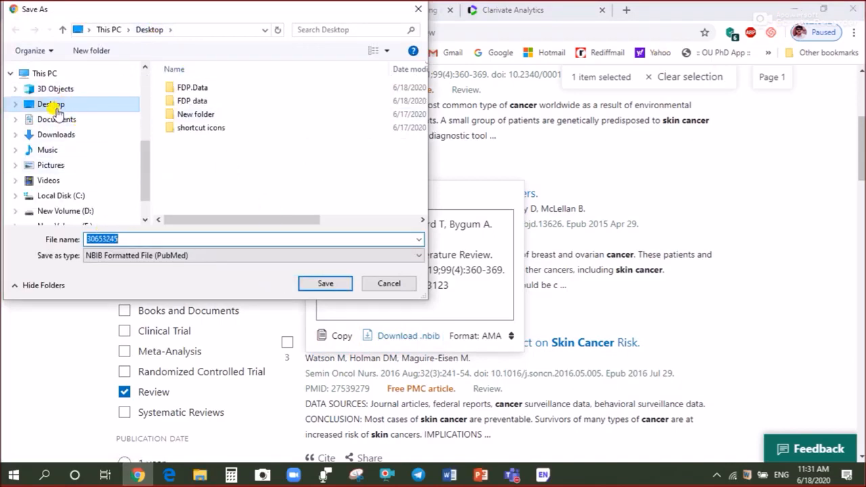
click(325, 287)
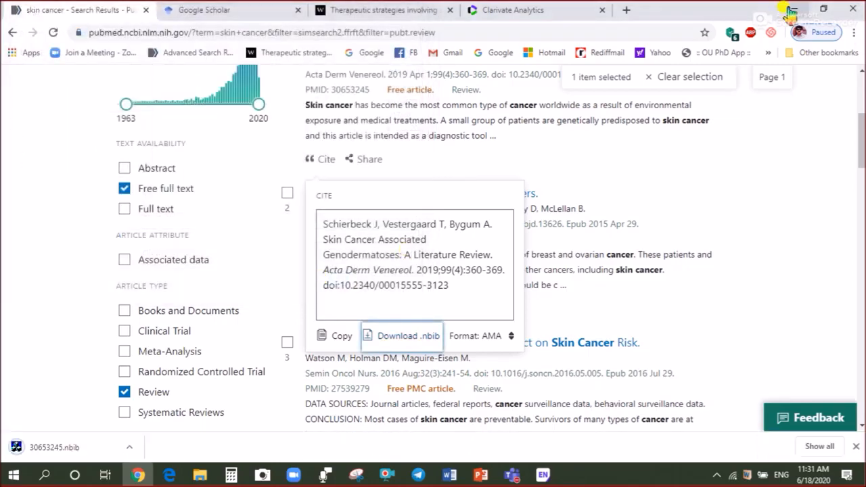
Step: Import the 30653245 citation file from the desktop into the FDP library in EndNote, and remove the file from the desktop
click(791, 10)
click(823, 10)
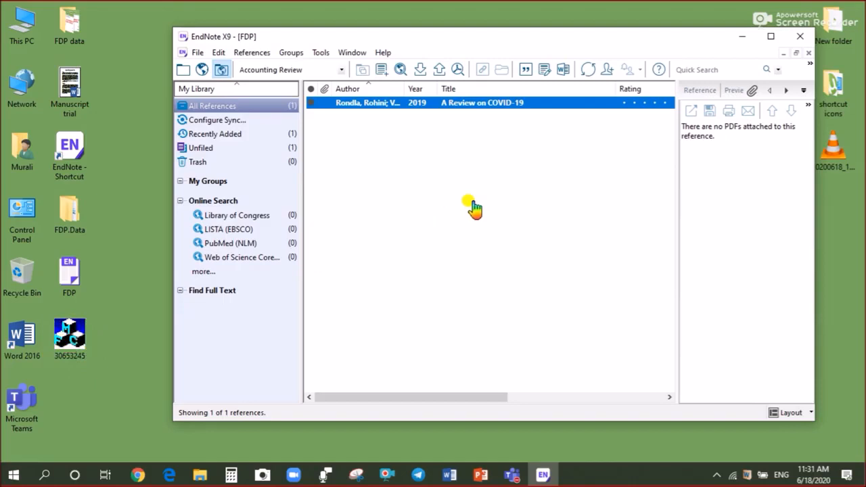
drag(66, 340, 744, 244)
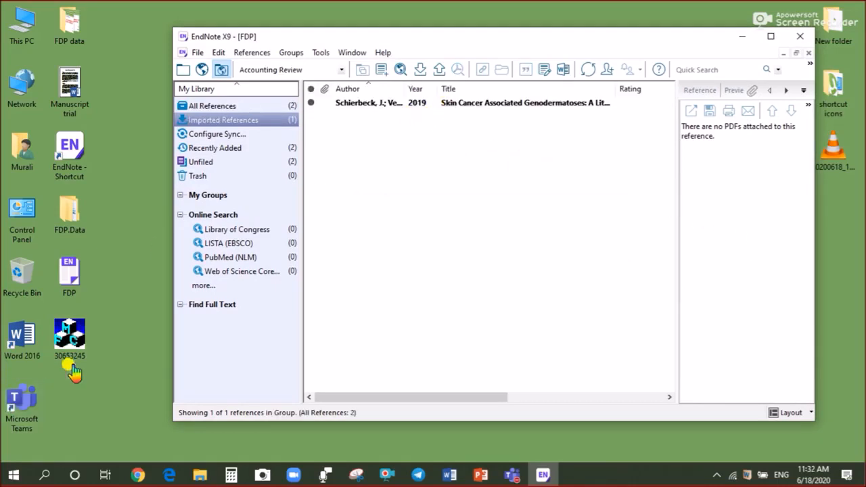
click(77, 345)
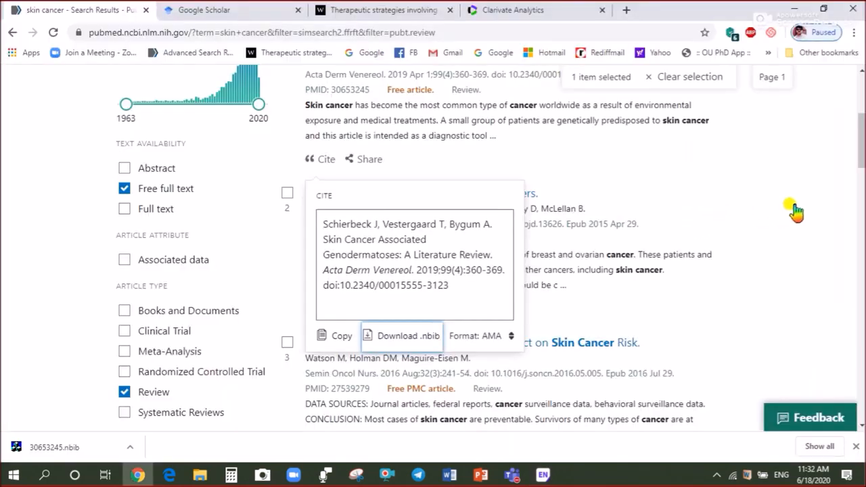
Step: Close the citation box in PubMed and add the second, third and fourth results to the selection
click(792, 207)
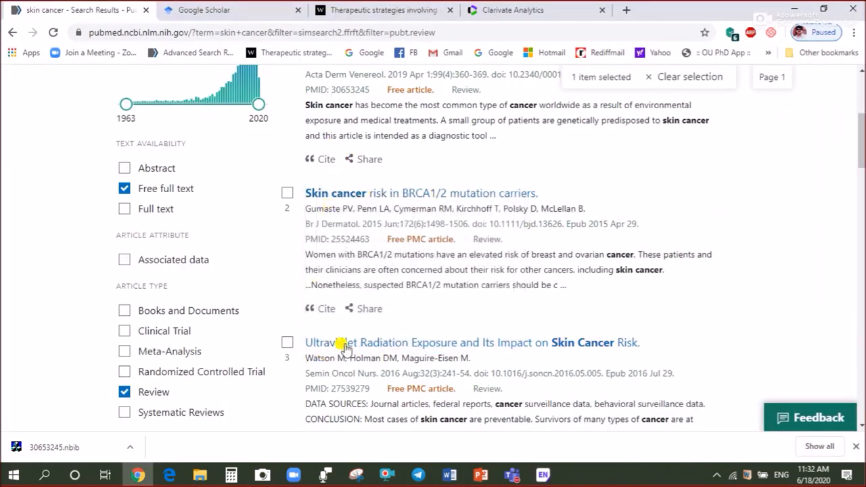
scroll(301, 230, up, 1)
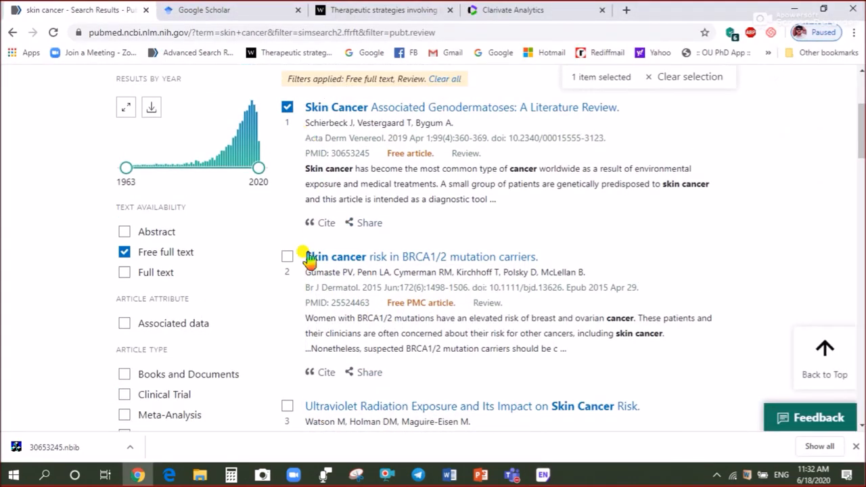
click(285, 262)
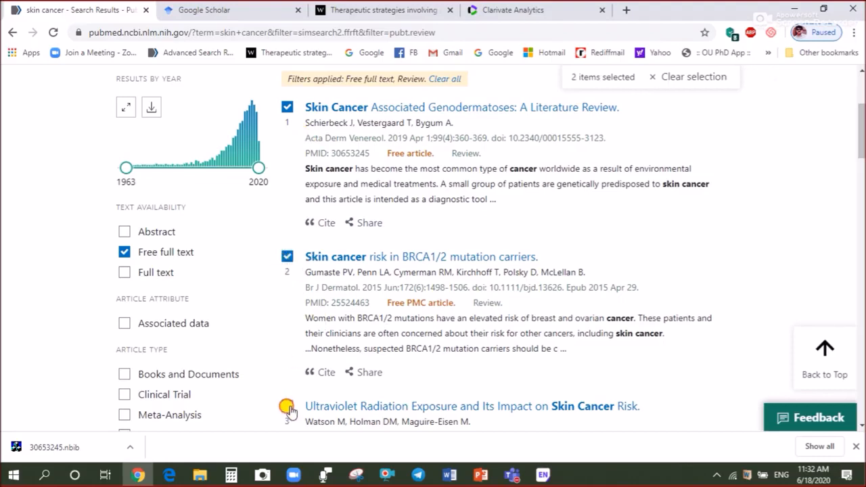
click(288, 409)
scroll(287, 406, down, 4)
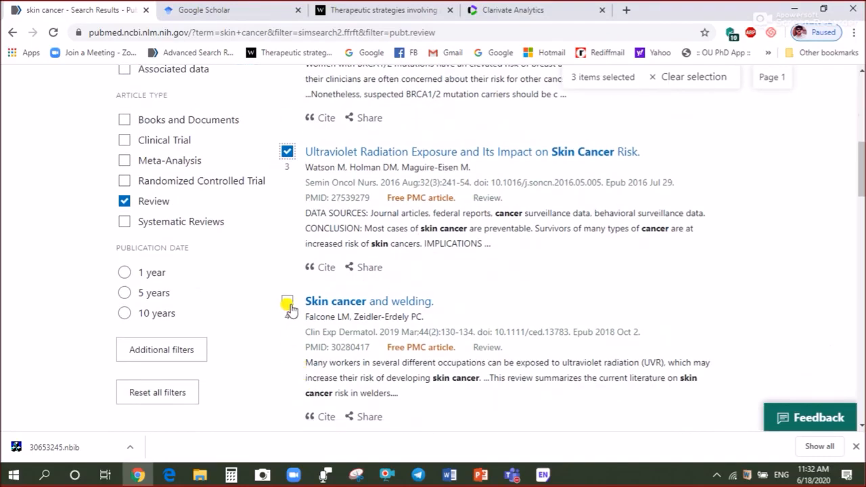
scroll(532, 286, up, 2)
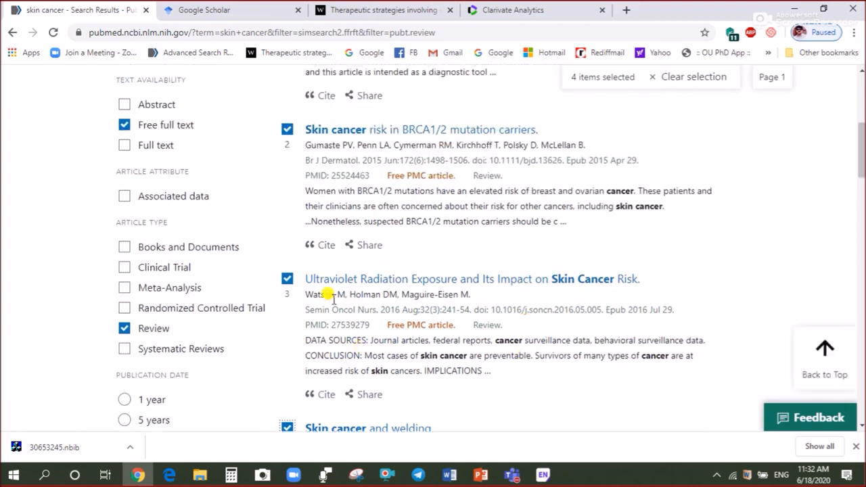
scroll(406, 244, up, 3)
scroll(410, 267, up, 2)
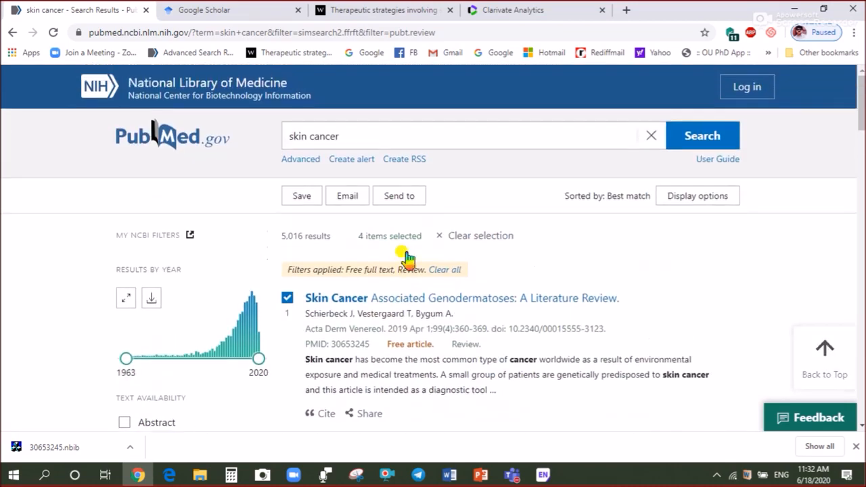
Step: Export the four selected results as citation manager file pubmed-skincancer-set to the Desktop, and return to EndNote
click(399, 199)
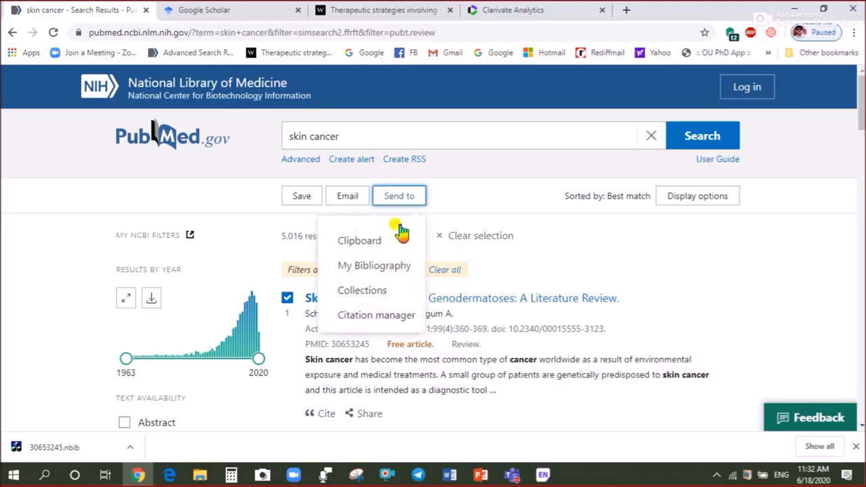
click(360, 322)
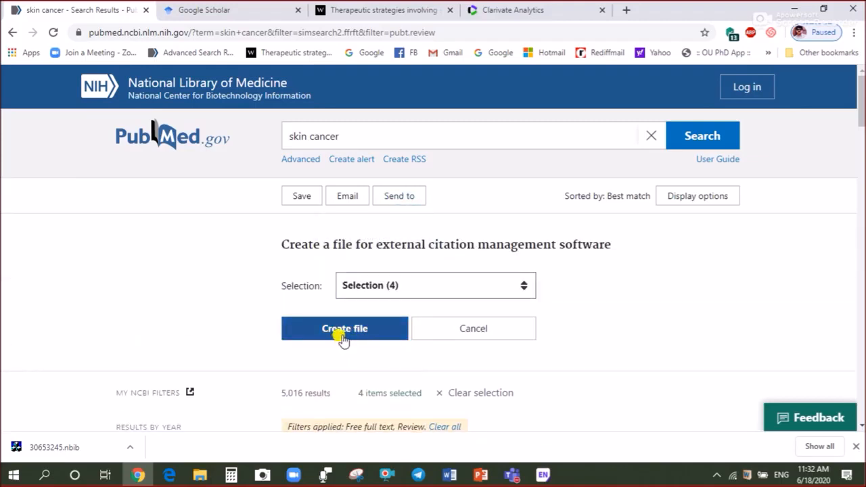
click(342, 337)
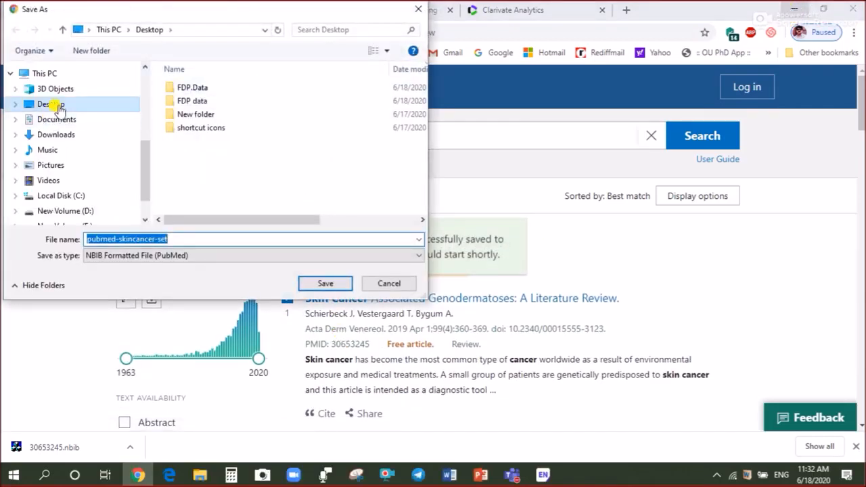
click(327, 288)
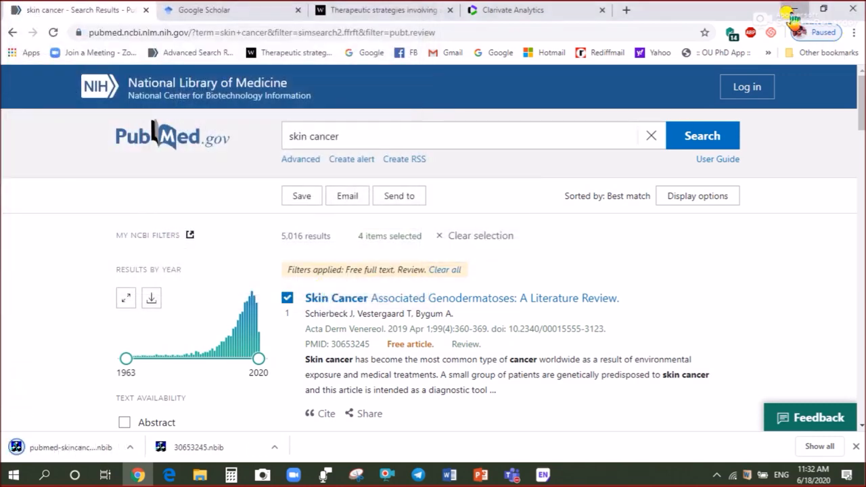
click(792, 9)
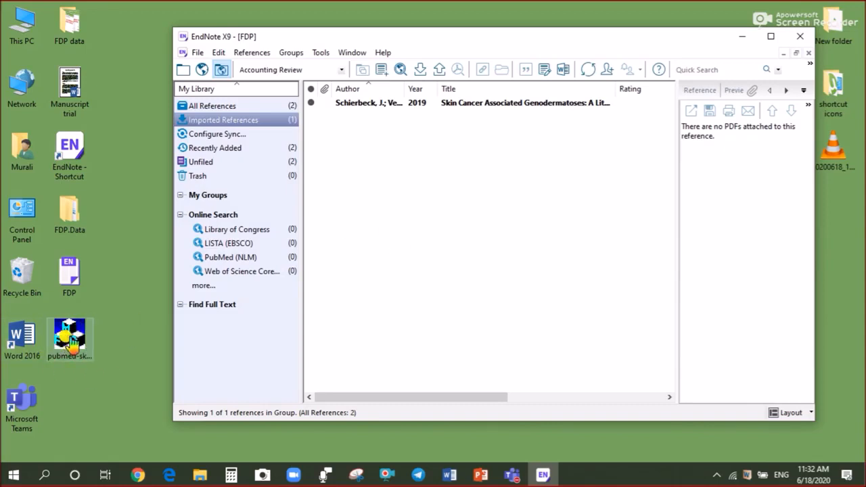
Step: Import the pubmed-skincancer-set file into the FDP library, delete it from the desktop, and show all references
double_click(70, 341)
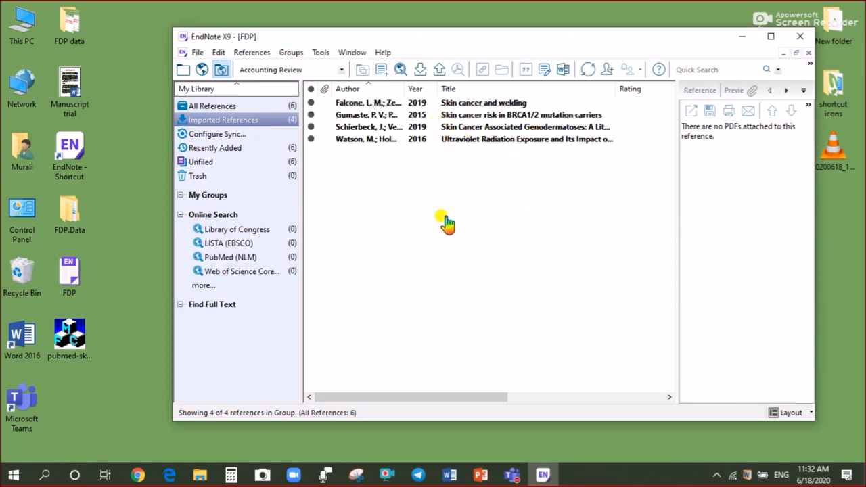
click(69, 342)
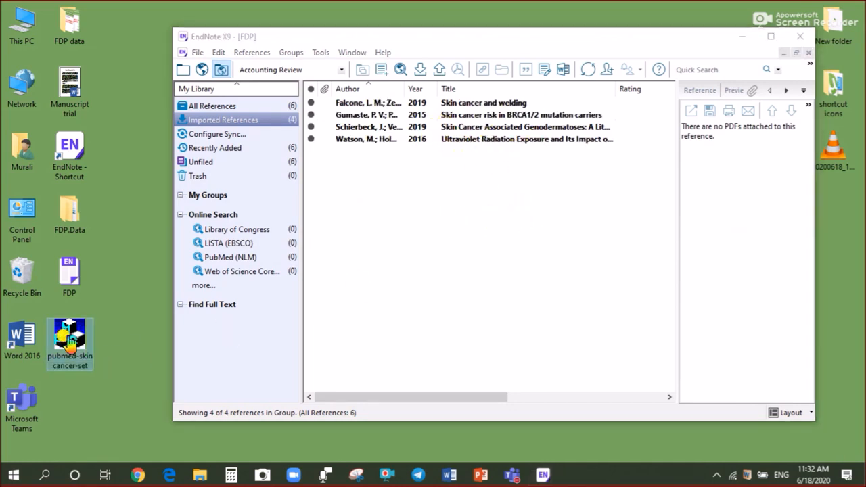
key(Delete)
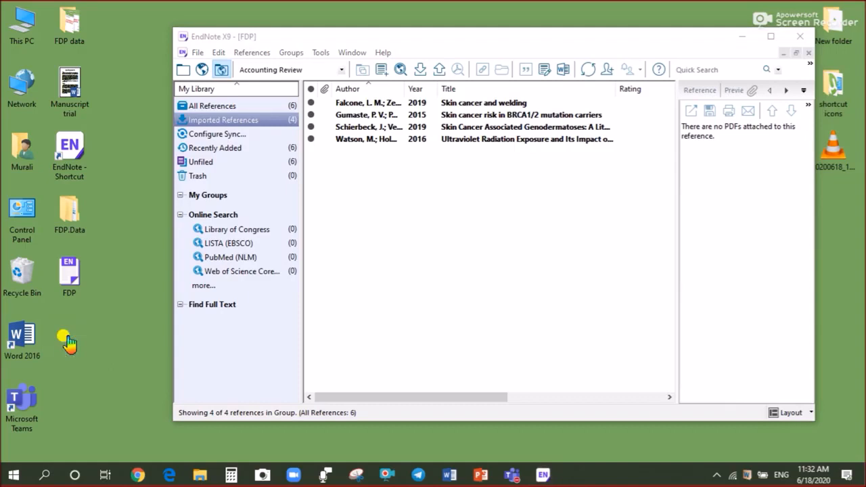
click(253, 109)
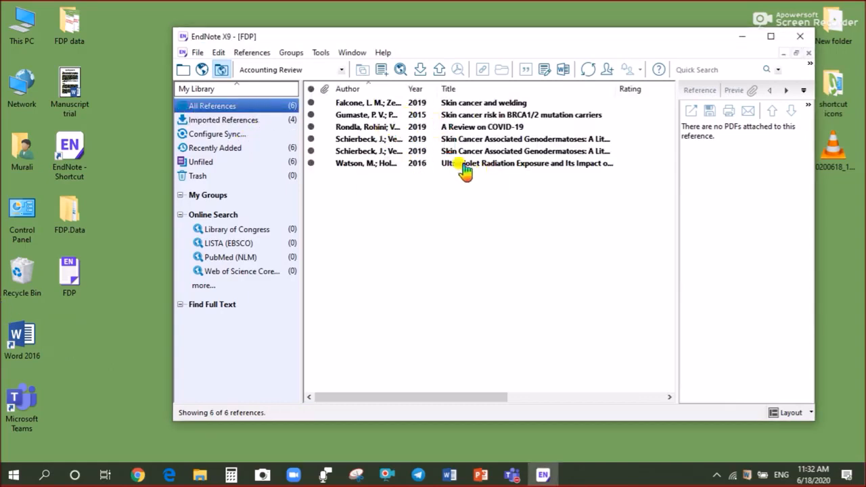
Step: Switch to Google Scholar in the browser and search for skin cancer
click(137, 475)
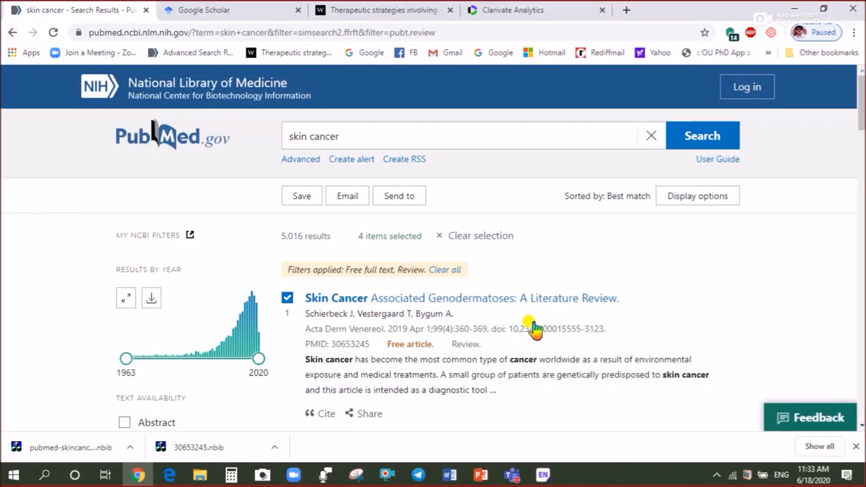
click(232, 12)
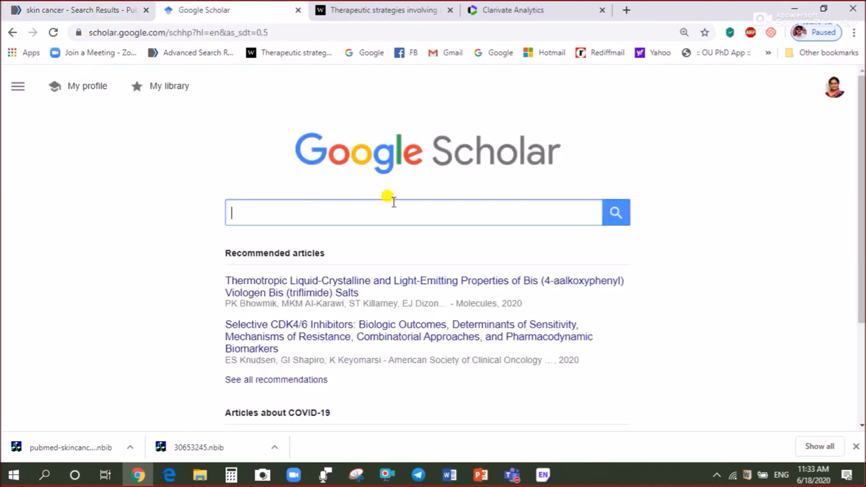
click(270, 214)
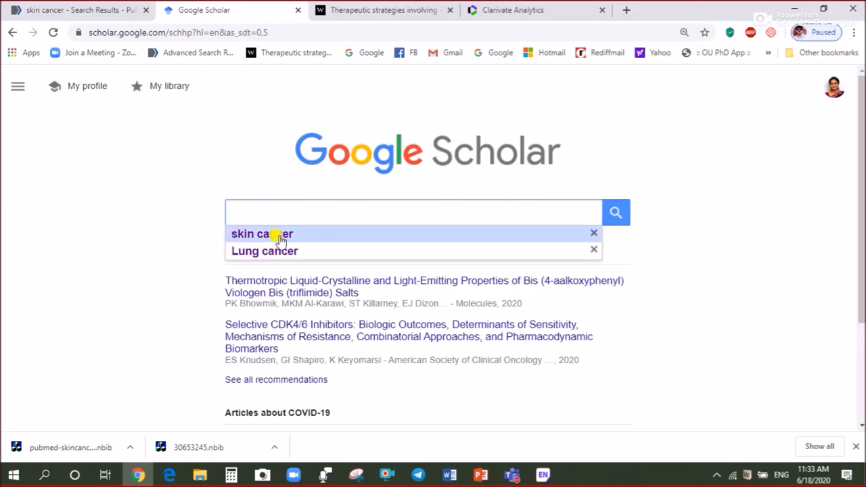
click(277, 237)
click(614, 215)
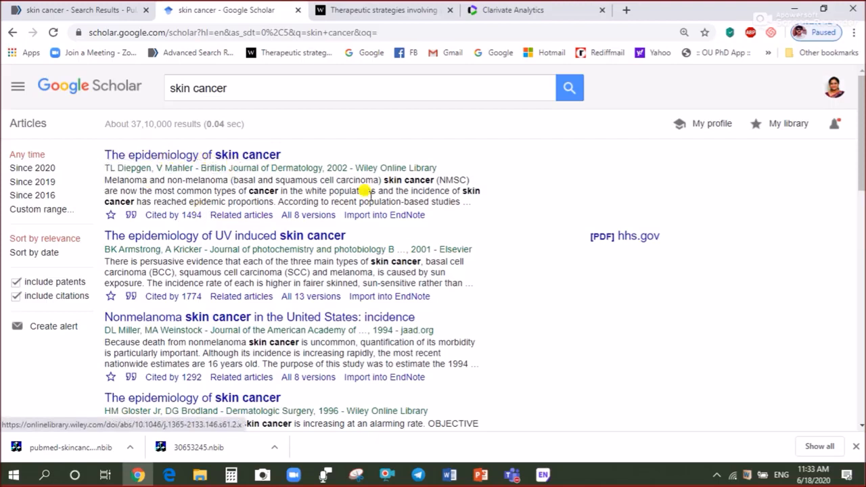
Step: Import "The epidemiology of skin cancer" and "The epidemiology of UV induced skin cancer" into EndNote, deleting the first downloaded scholar file from the desktop
click(392, 217)
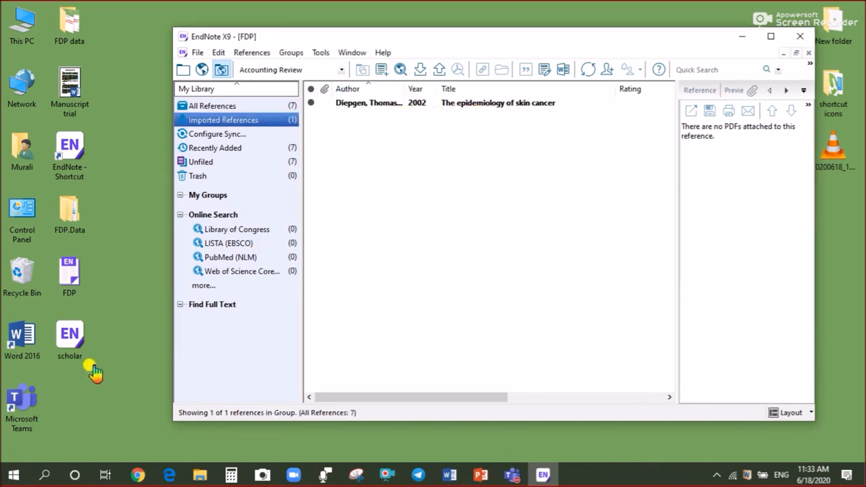
click(74, 350)
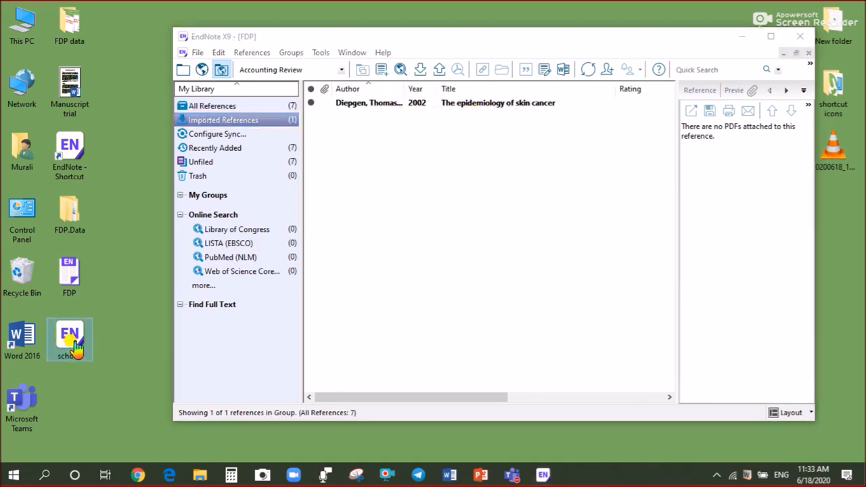
key(Delete)
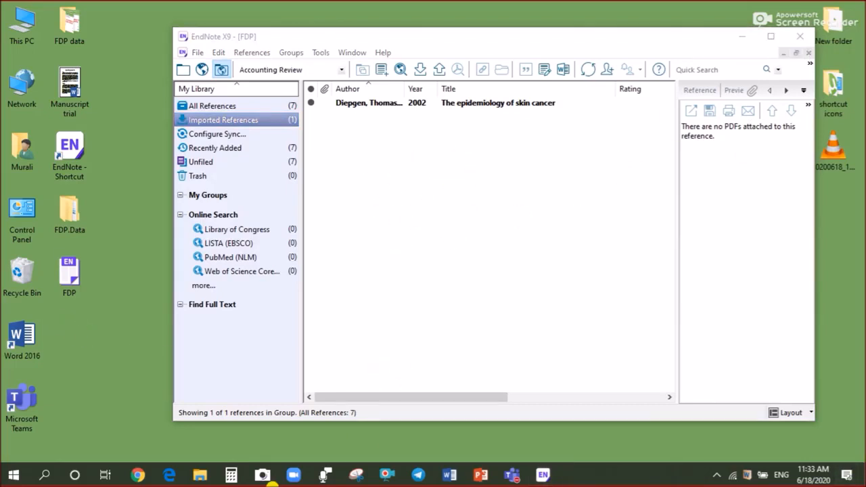
click(138, 475)
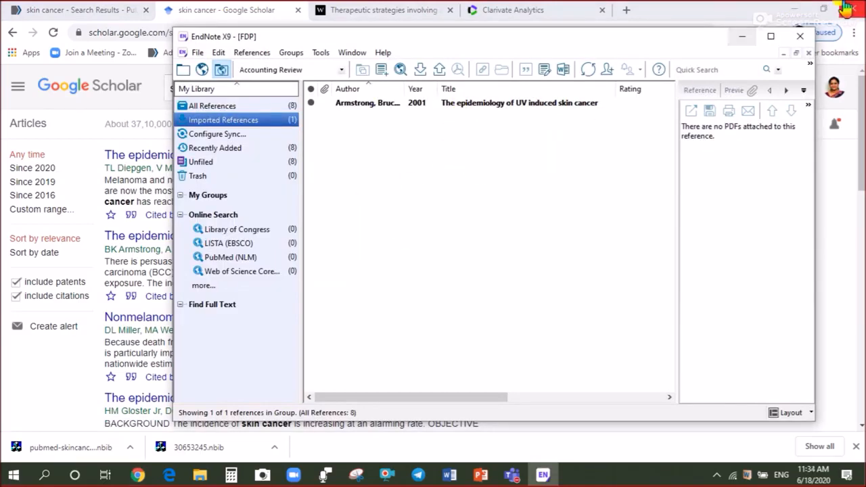
click(742, 36)
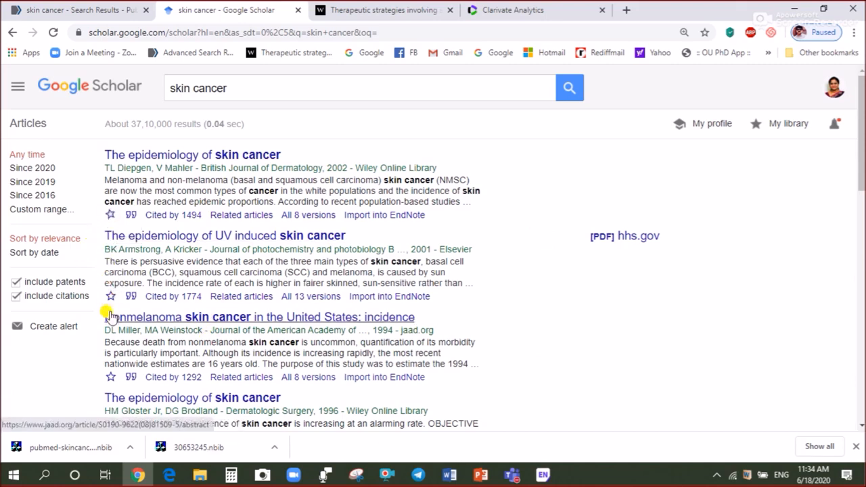
Step: Save the first three skin cancer results to the Google Scholar library
click(110, 215)
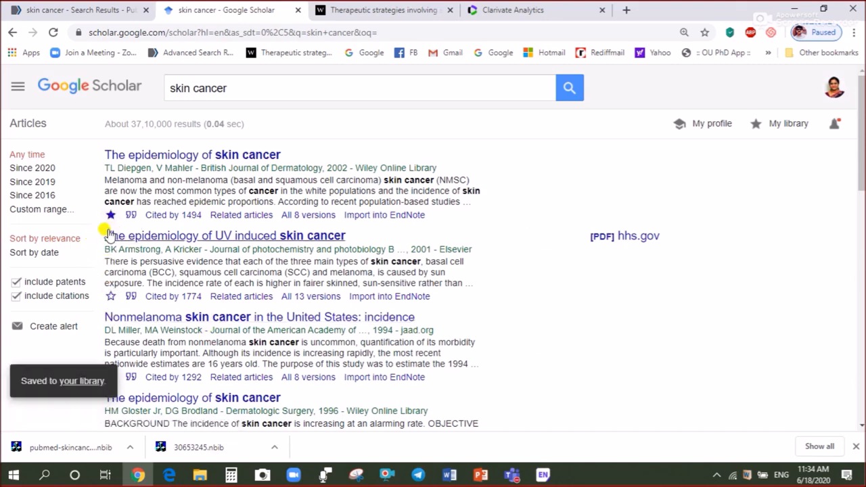
click(110, 296)
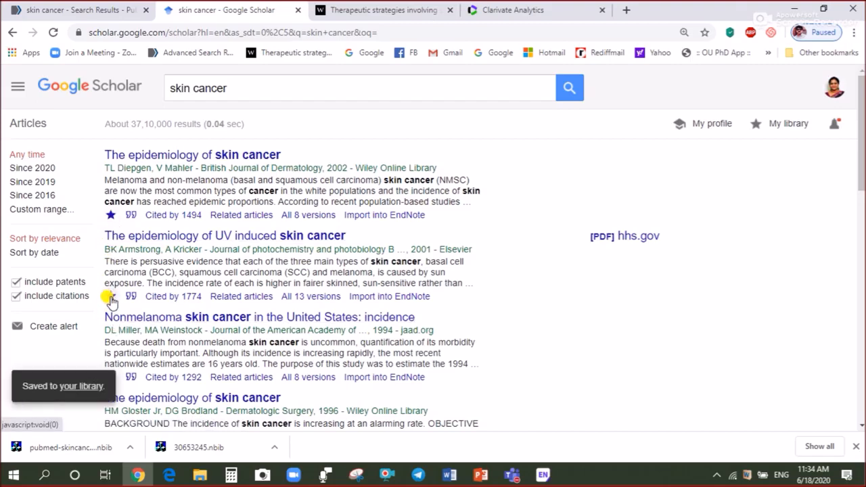
scroll(110, 318, down, 1)
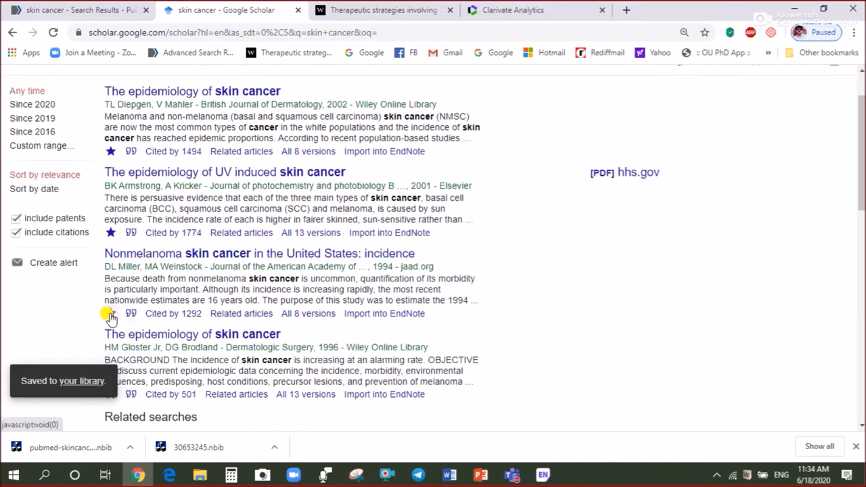
click(110, 314)
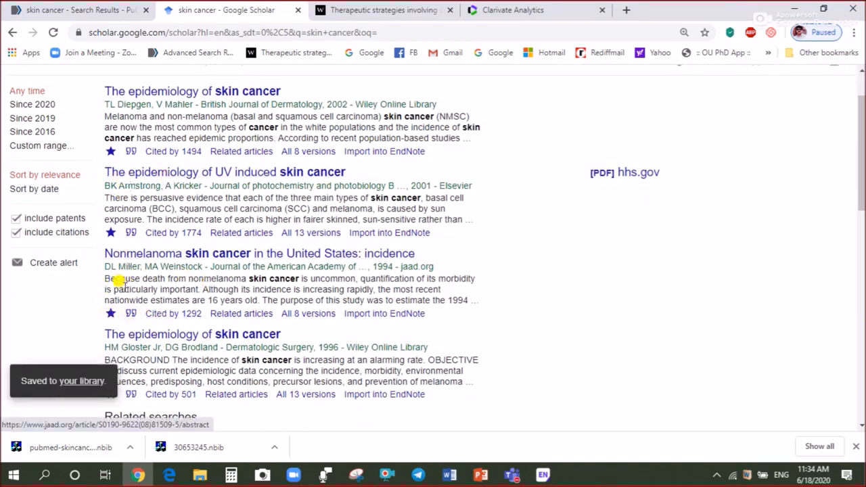
scroll(572, 210, up, 1)
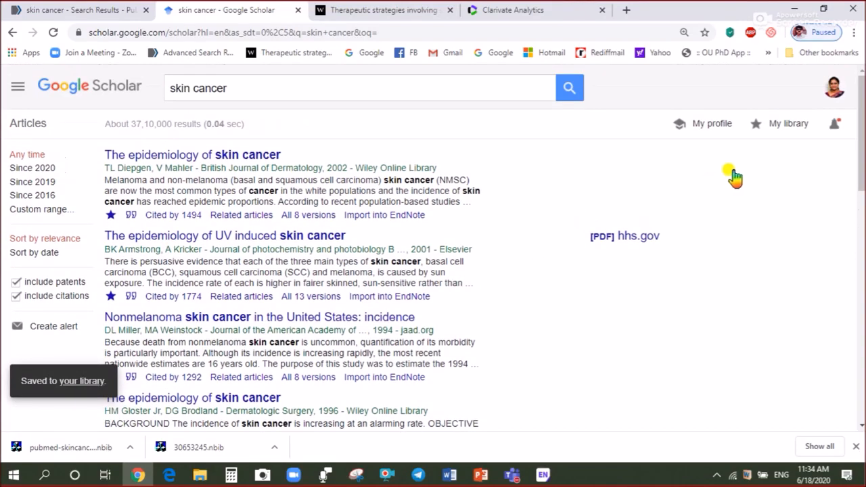
Step: Export all three articles in the Google Scholar library in EndNote format into the FDP library, and show all references
click(788, 124)
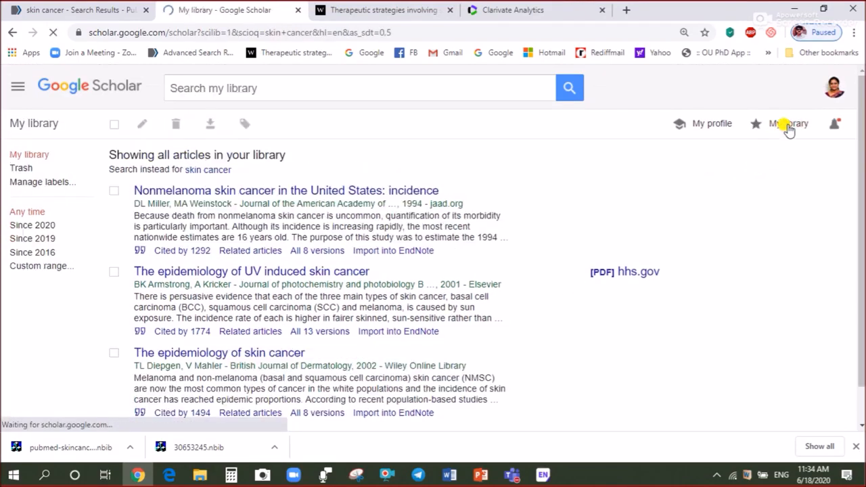
scroll(298, 358, down, 1)
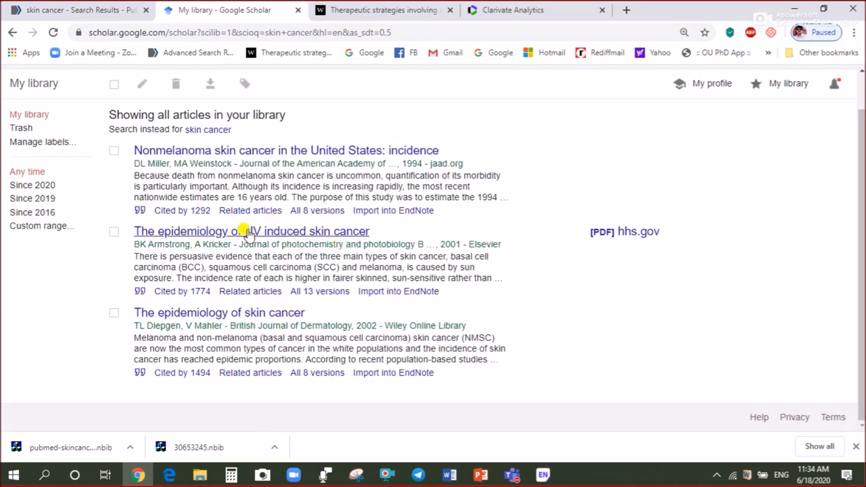
scroll(251, 236, up, 1)
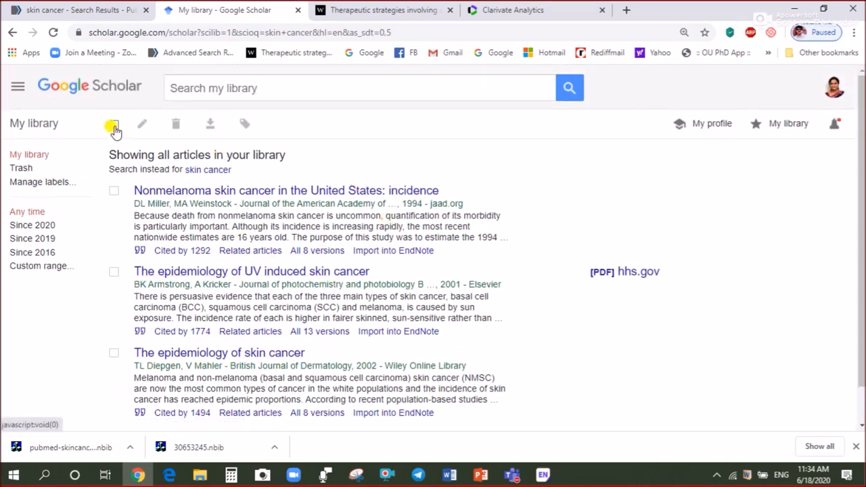
click(113, 126)
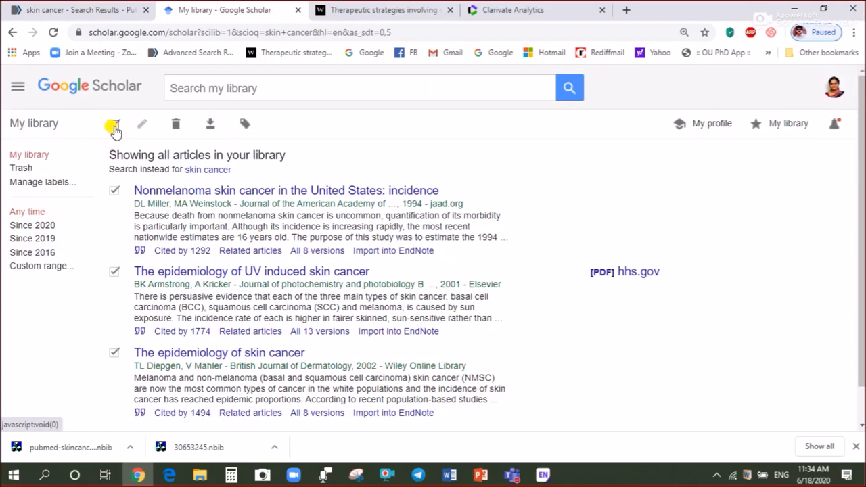
click(210, 130)
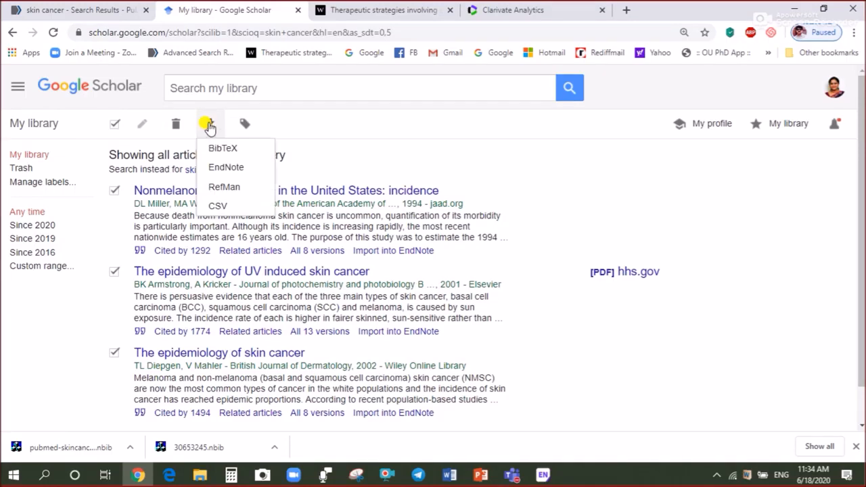
click(223, 169)
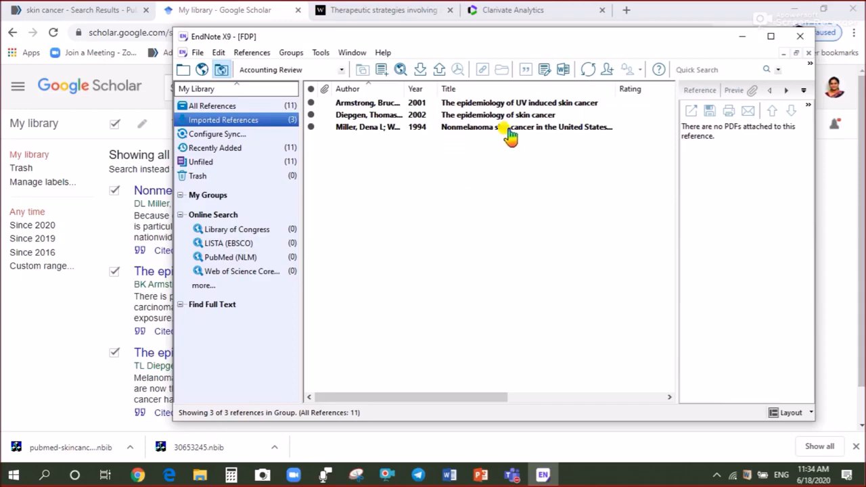
click(283, 107)
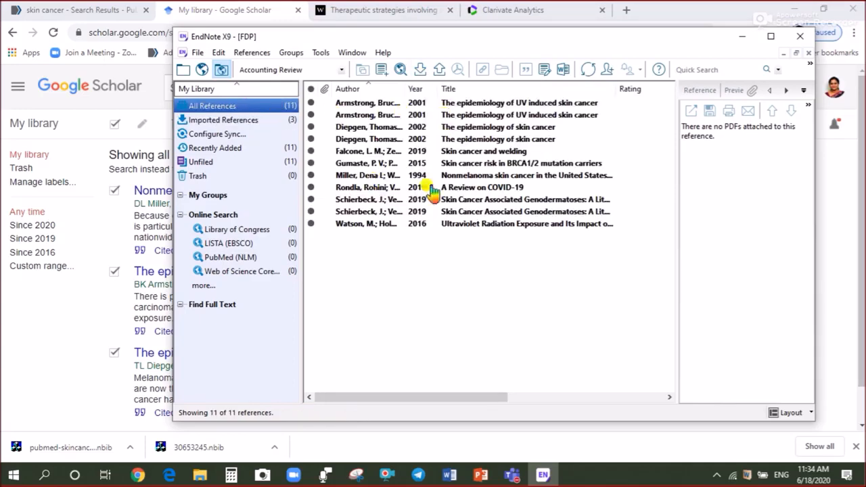
Step: Open the citation export page for the Wiley article "Therapeutic strategies involving survivin inhibition in cancer"
click(383, 10)
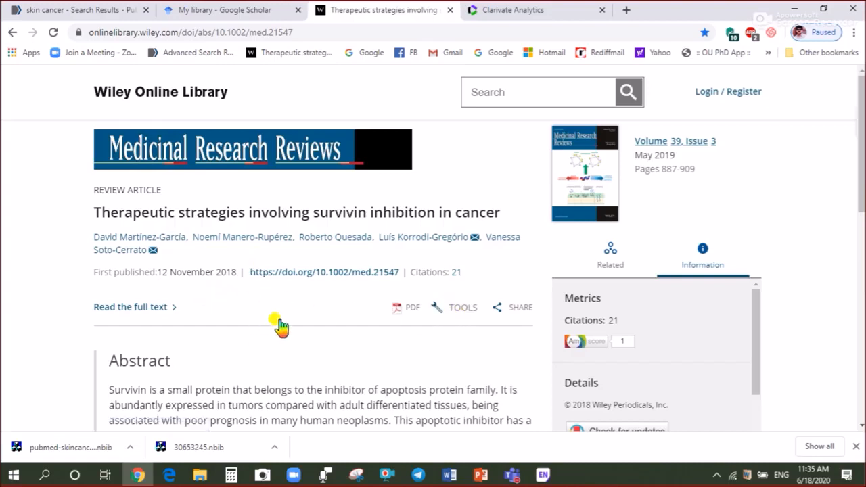
click(458, 313)
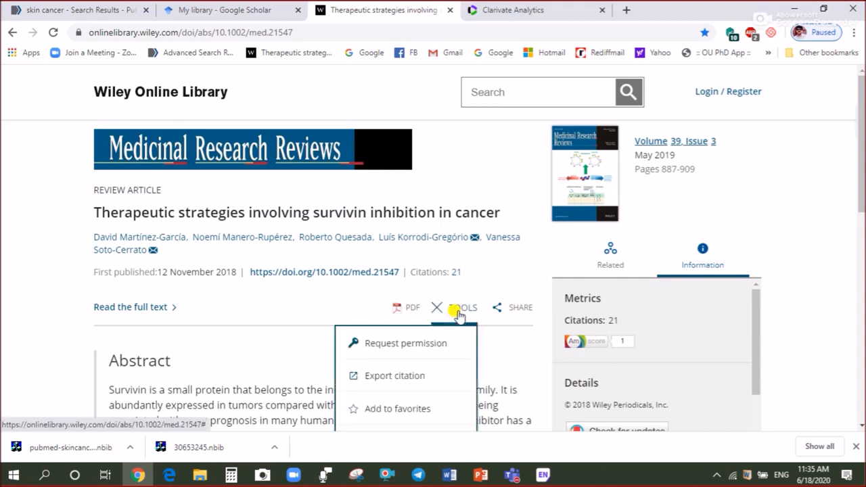
scroll(412, 352, down, 2)
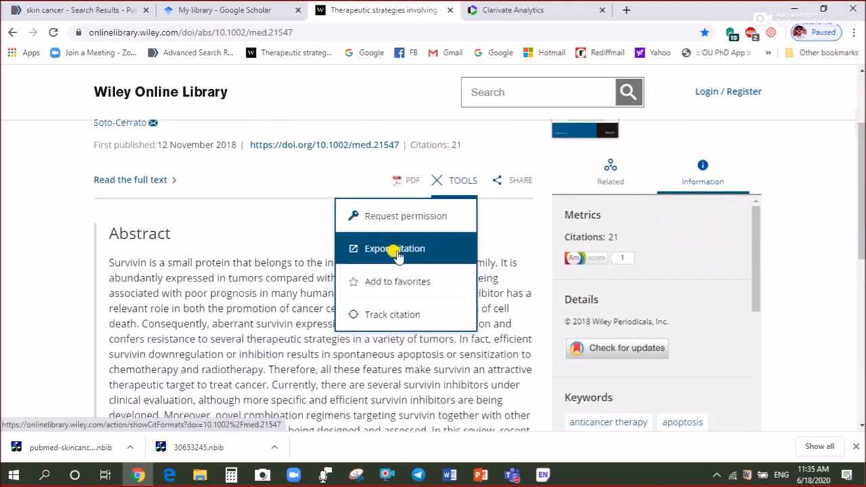
click(396, 252)
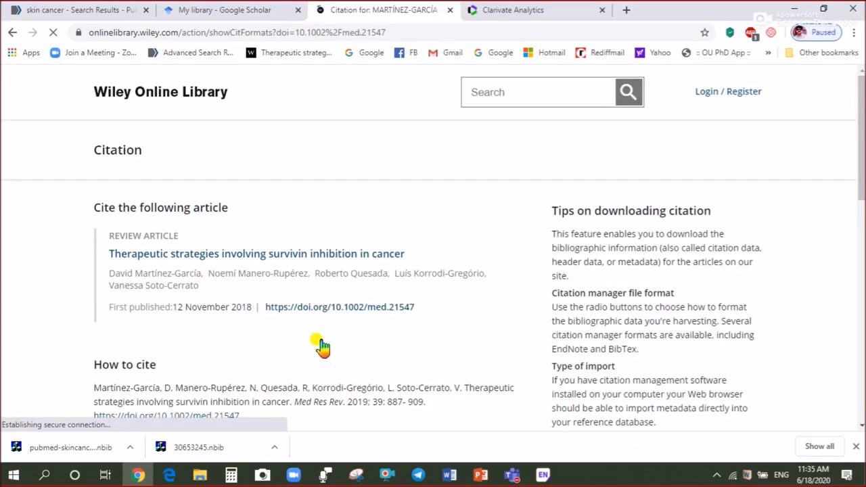
Step: Download the article's citation in EndNote format with direct import into the FDP library, and show all references
scroll(321, 348, down, 8)
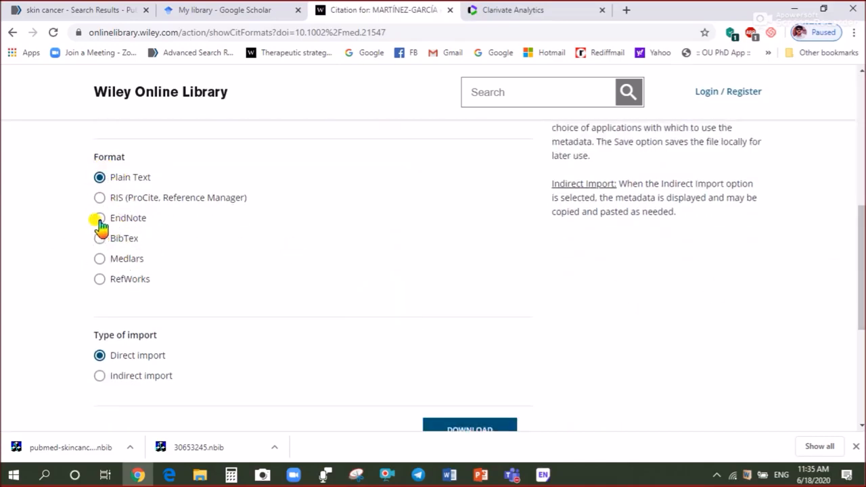
click(100, 356)
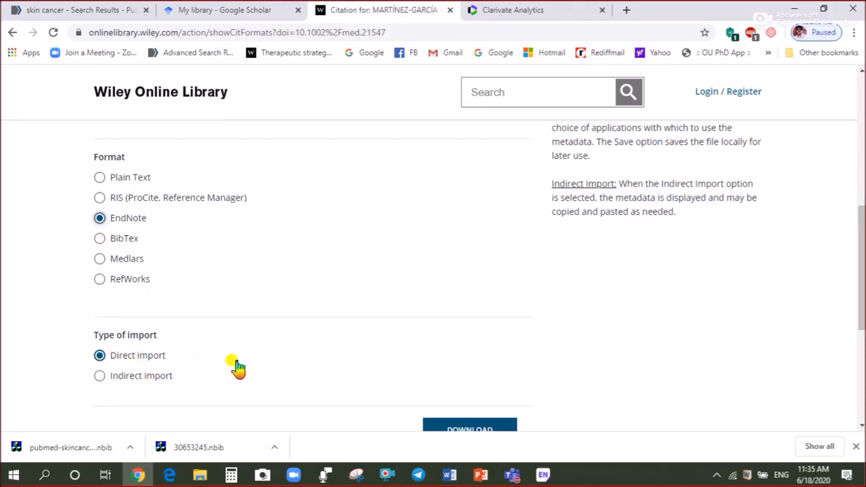
scroll(340, 322, down, 1)
click(470, 370)
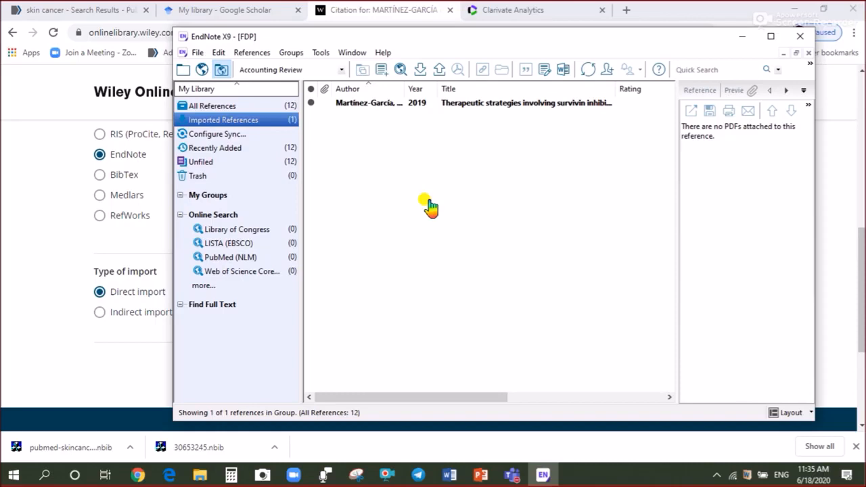
click(227, 105)
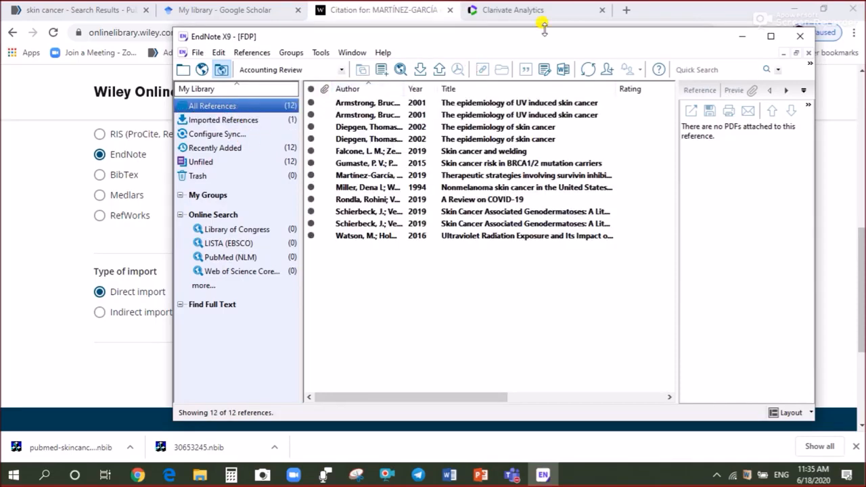
Step: Minimize the browser and switch to the FDP PPT presentation in PowerPoint
click(739, 12)
click(793, 9)
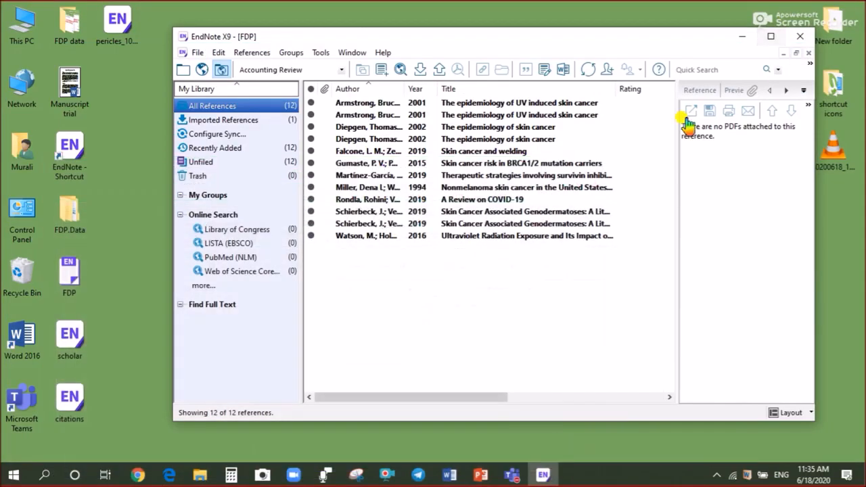
click(481, 475)
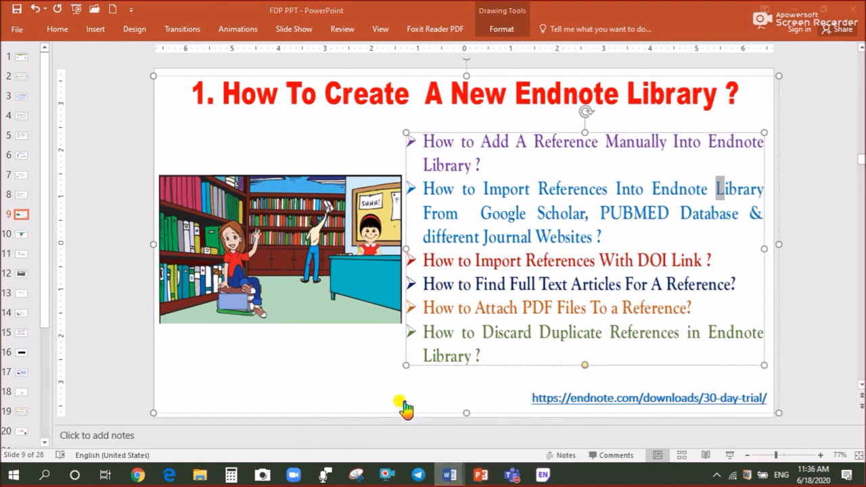
key(alt+Tab)
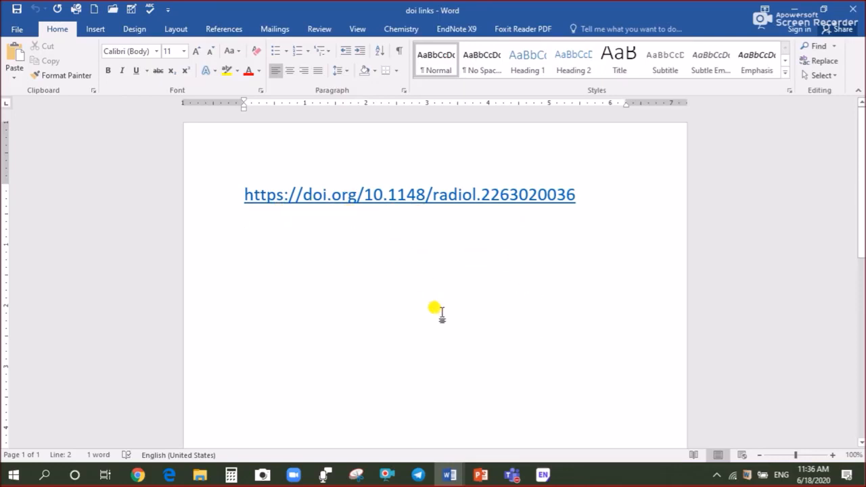
right_click(537, 195)
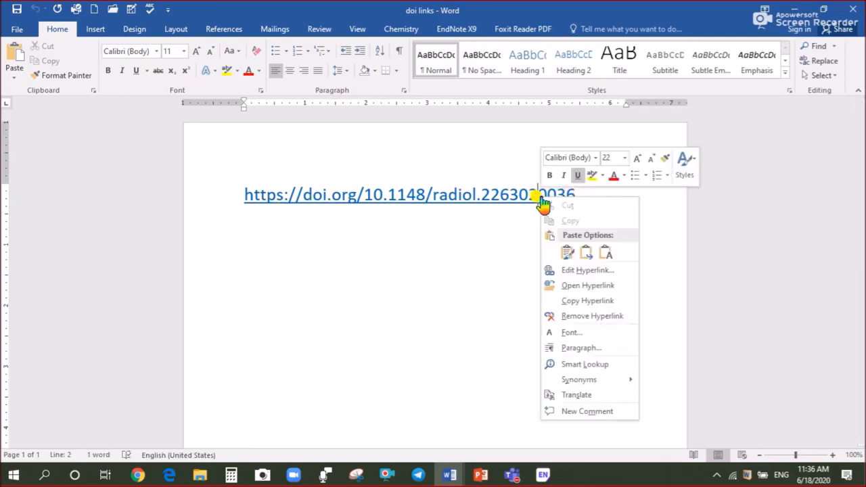
click(571, 211)
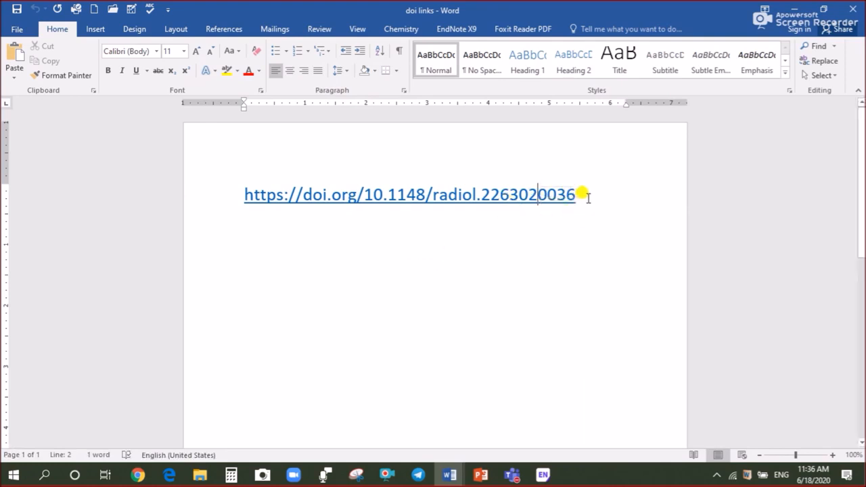
drag(583, 194, 244, 190)
ctrl+click(430, 197)
right_click(433, 198)
click(462, 222)
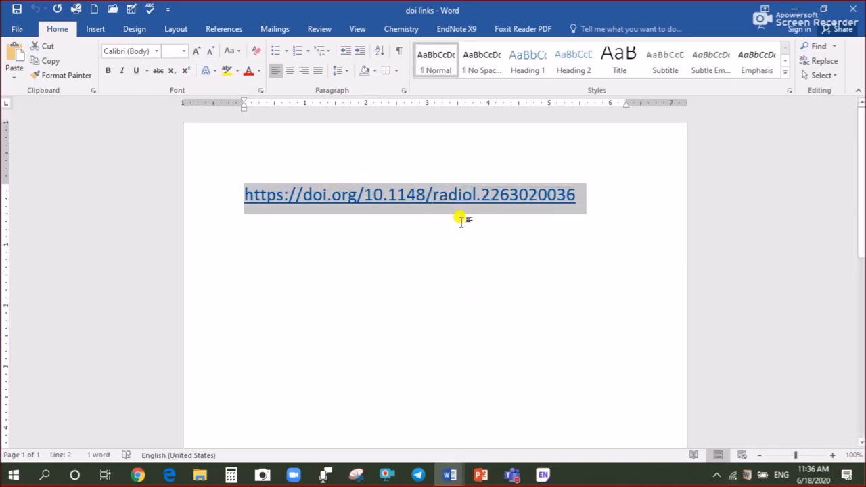
Step: Switch to the FDP library in EndNote and create a reference with the copied link pasted as its DOI, saving the changes
click(542, 475)
click(770, 36)
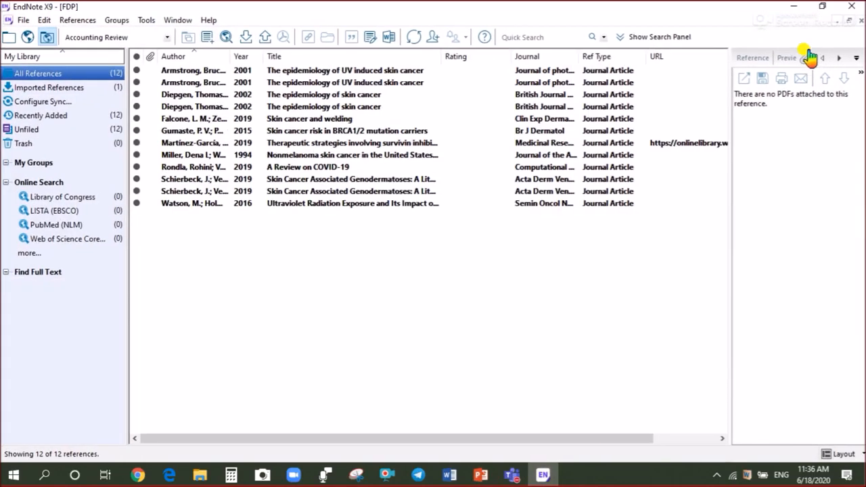
click(79, 20)
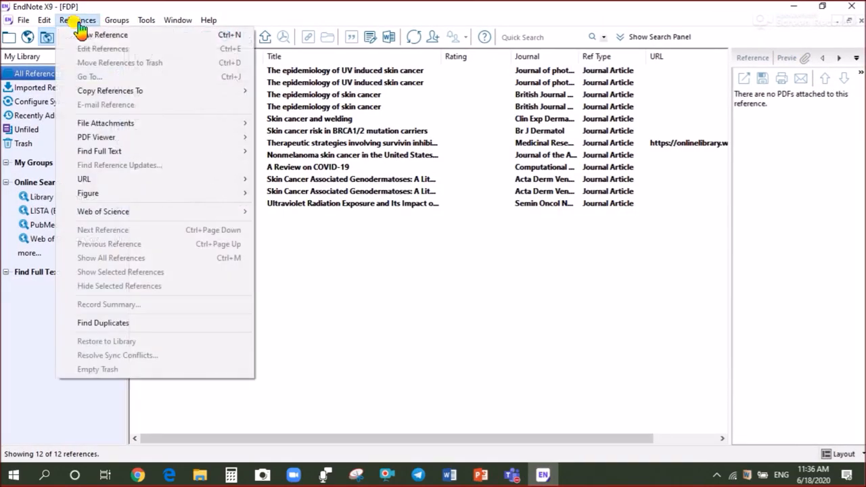
click(103, 40)
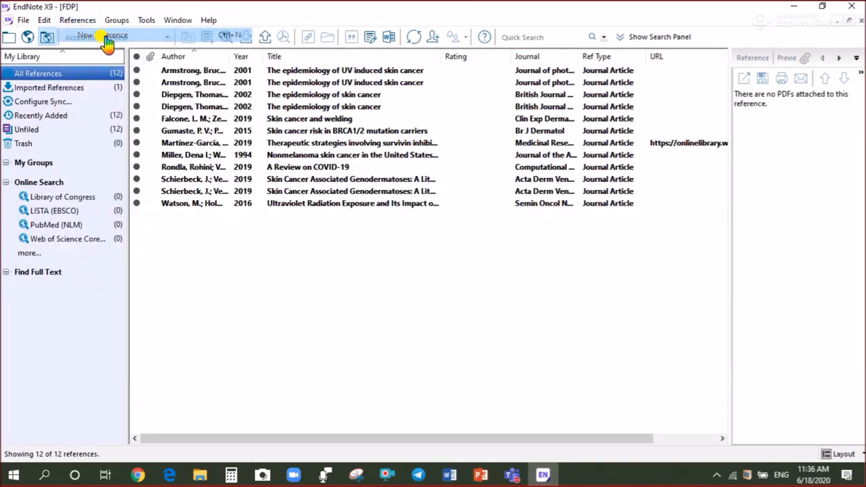
scroll(41, 330, down, 2)
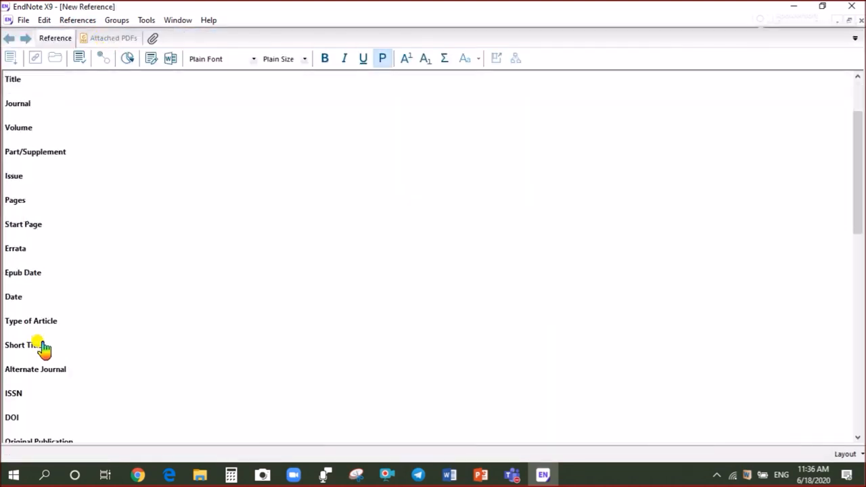
click(13, 361)
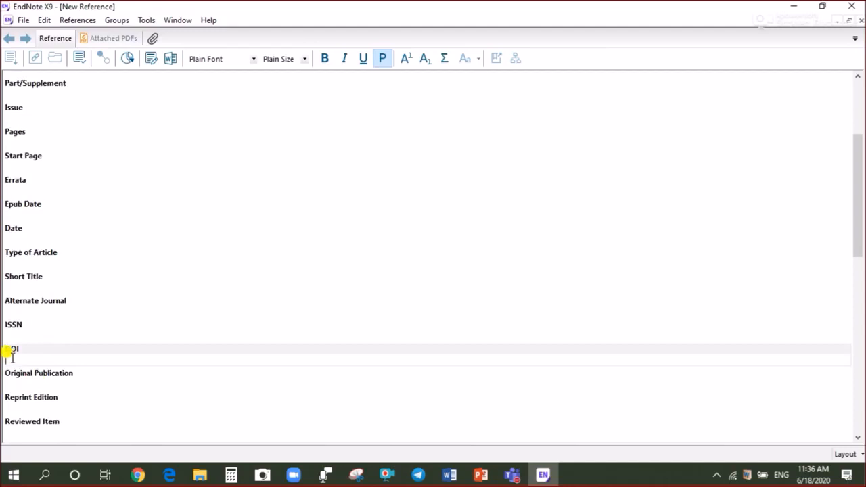
right_click(12, 357)
click(50, 167)
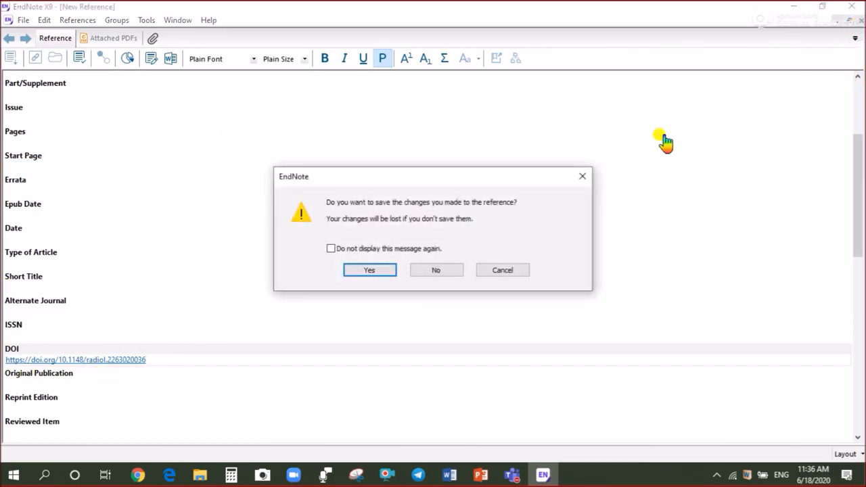
click(374, 267)
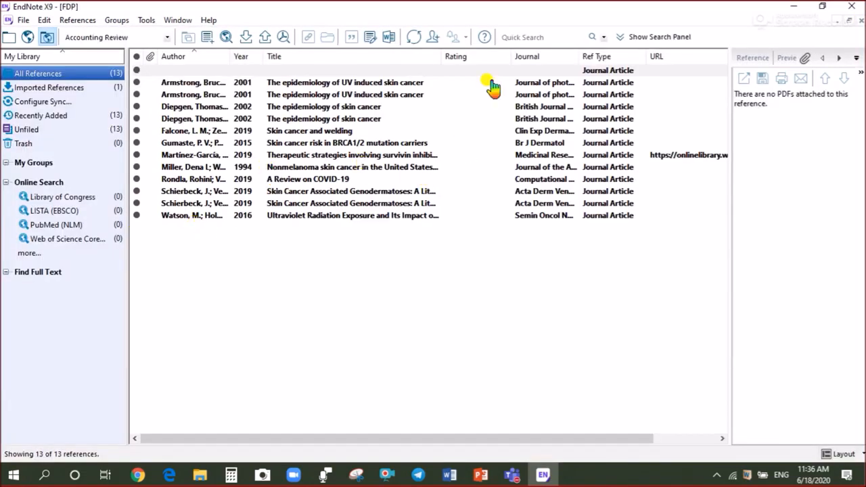
Step: Select the new reference that holds only a DOI, leave it without a rating, and look up its available reference updates
click(468, 71)
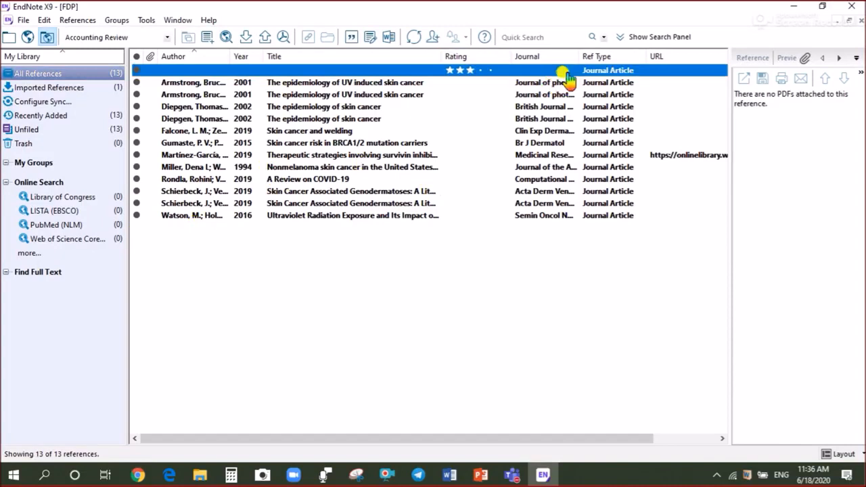
drag(464, 69, 446, 71)
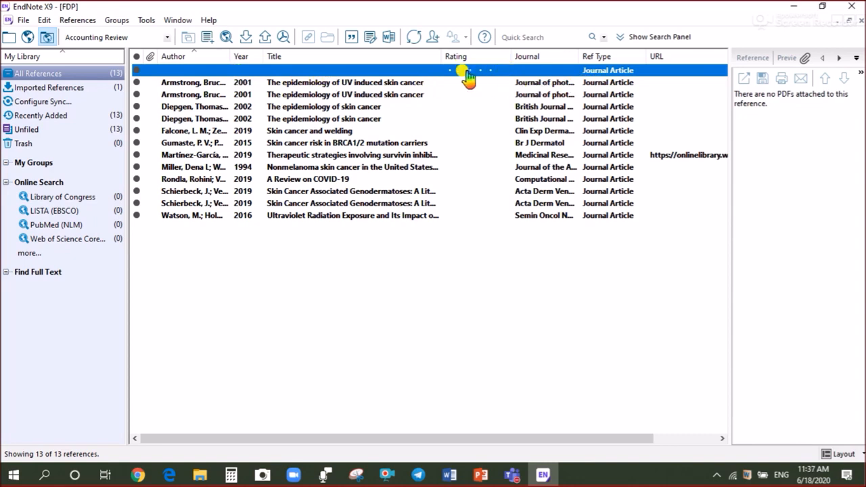
right_click(410, 75)
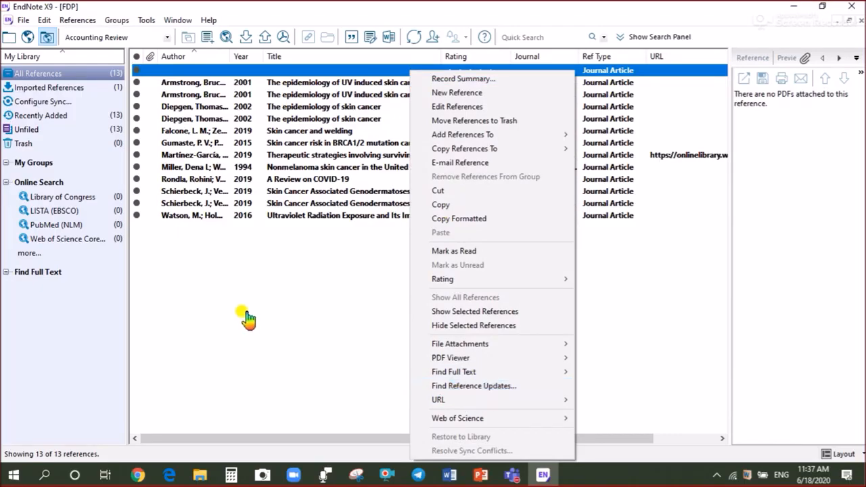
click(86, 21)
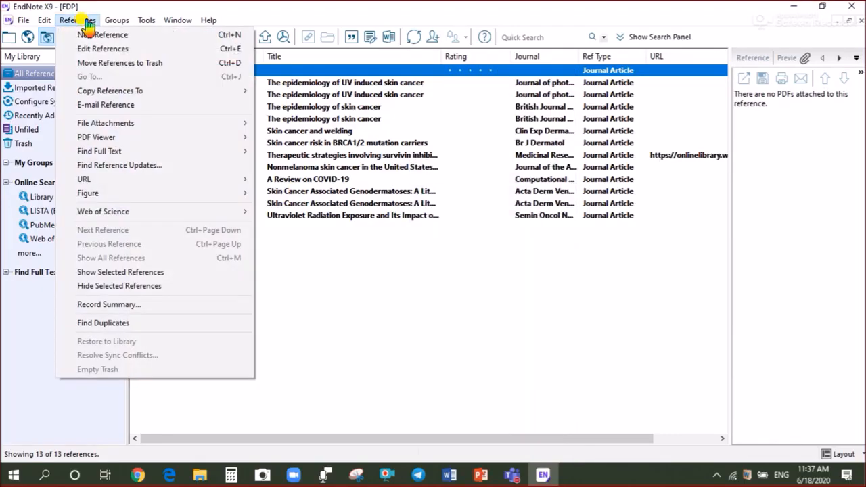
click(115, 169)
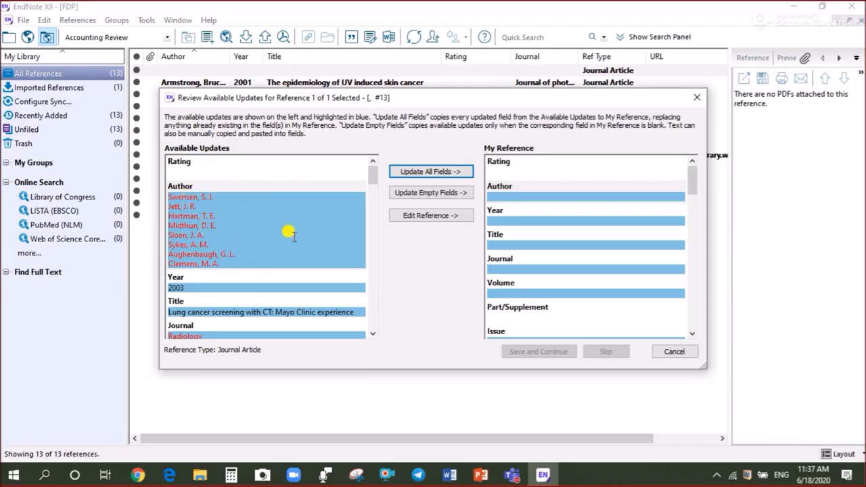
Step: Review the available updates and apply all updated fields to the DOI-only reference
mouse_move(363, 184)
mouse_down()
mouse_move(367, 178)
mouse_move(374, 195)
mouse_move(374, 183)
mouse_up()
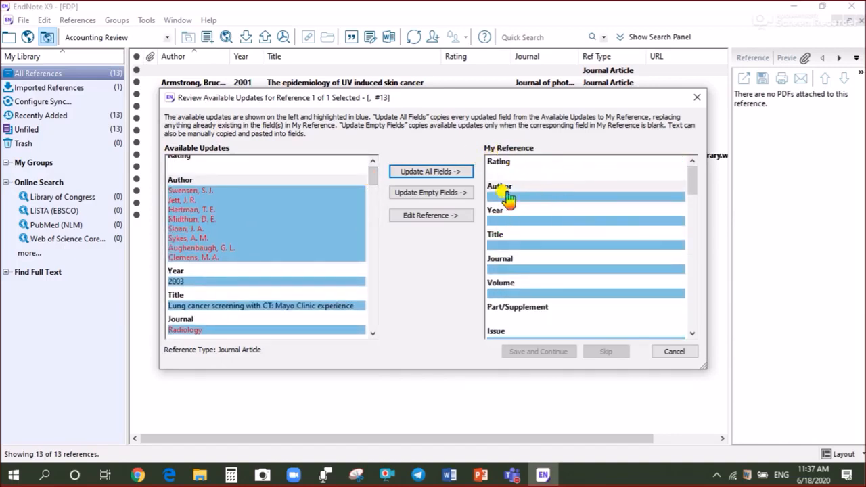
mouse_move(693, 194)
mouse_down()
mouse_move(692, 217)
mouse_move(694, 180)
mouse_up()
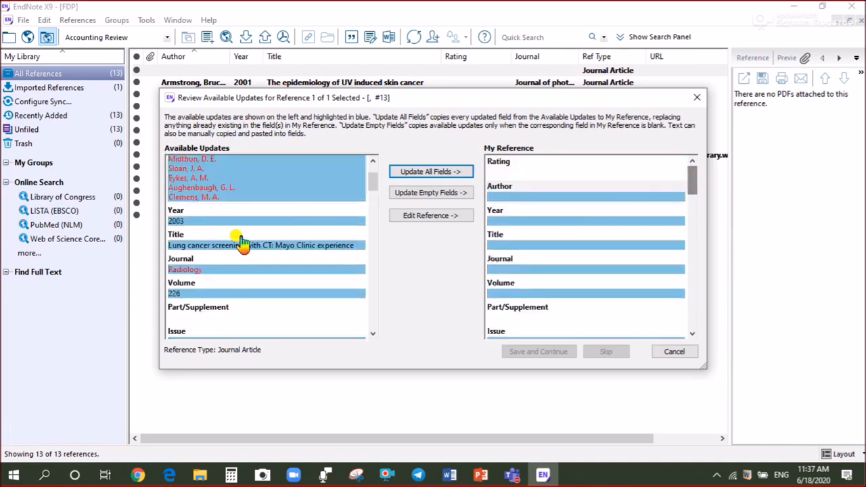
drag(372, 183, 372, 172)
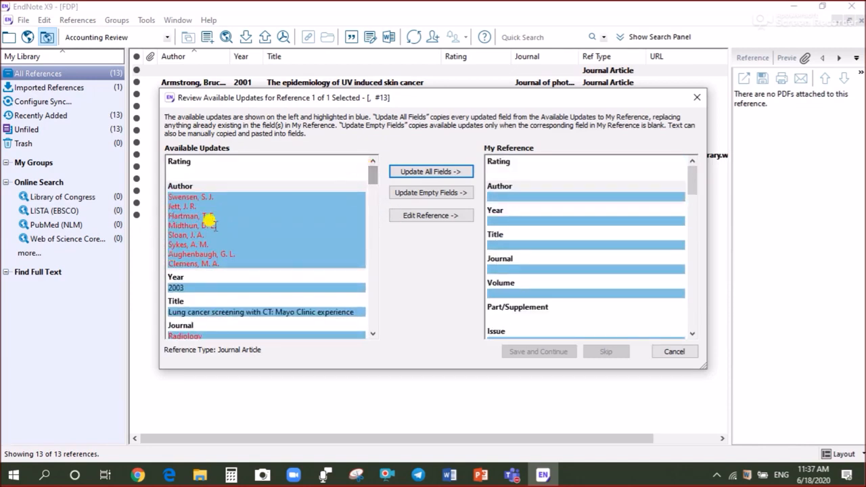
click(422, 175)
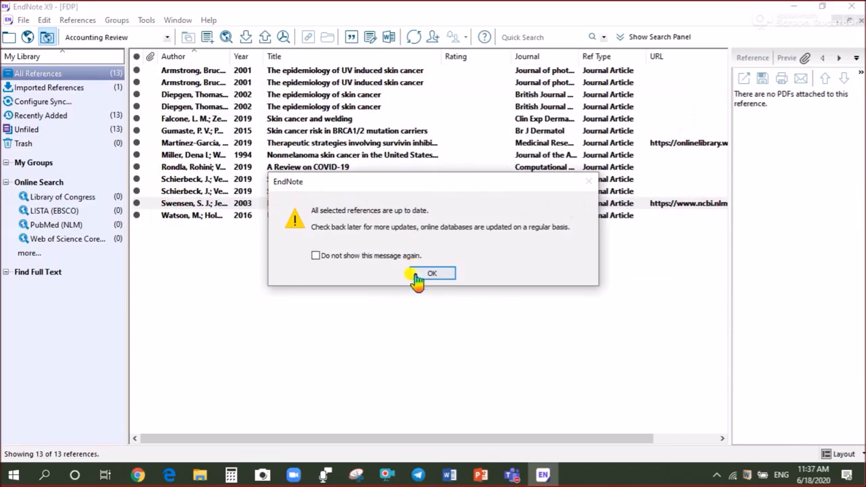
click(416, 274)
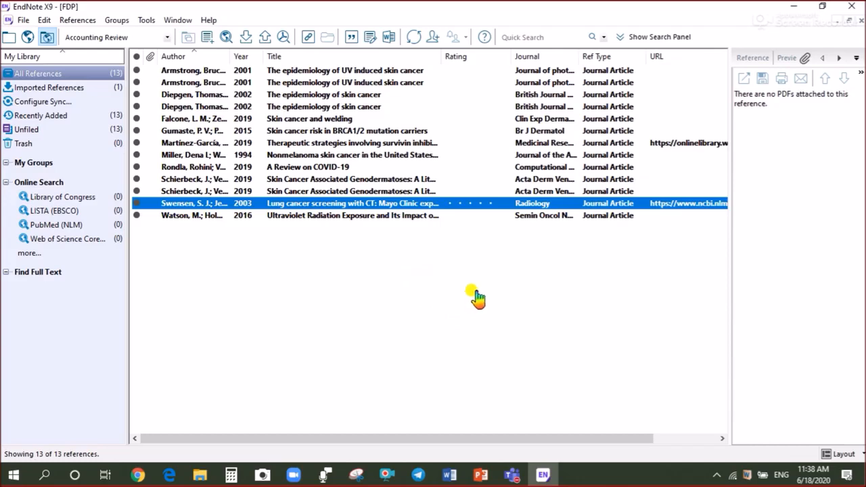
Step: Check the topic on finding full text articles in the FDP PPT presentation in PowerPoint, and return to the FDP library in EndNote
click(480, 474)
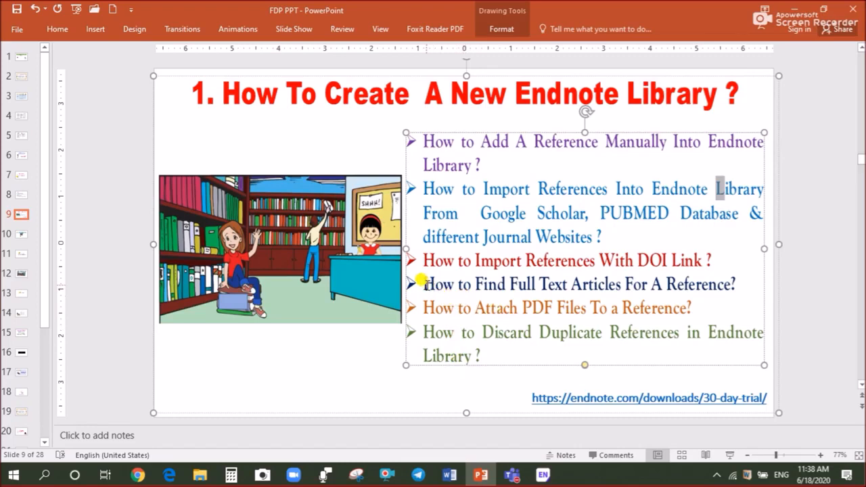
click(724, 283)
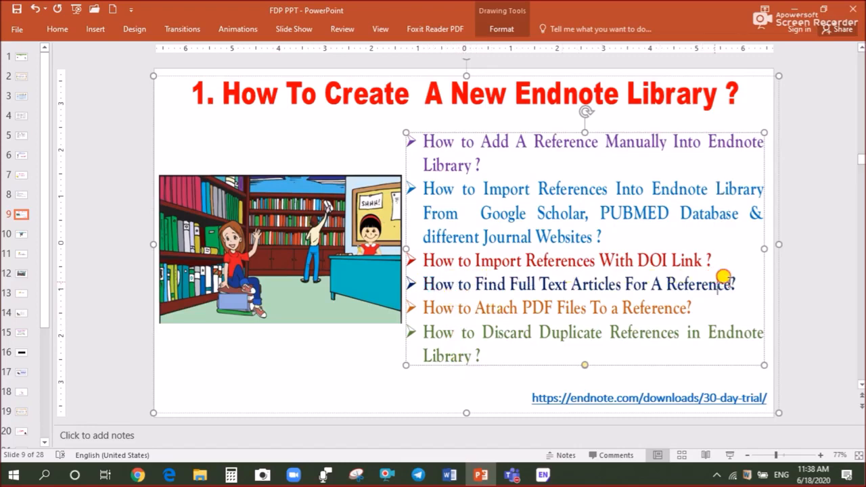
click(541, 476)
click(392, 290)
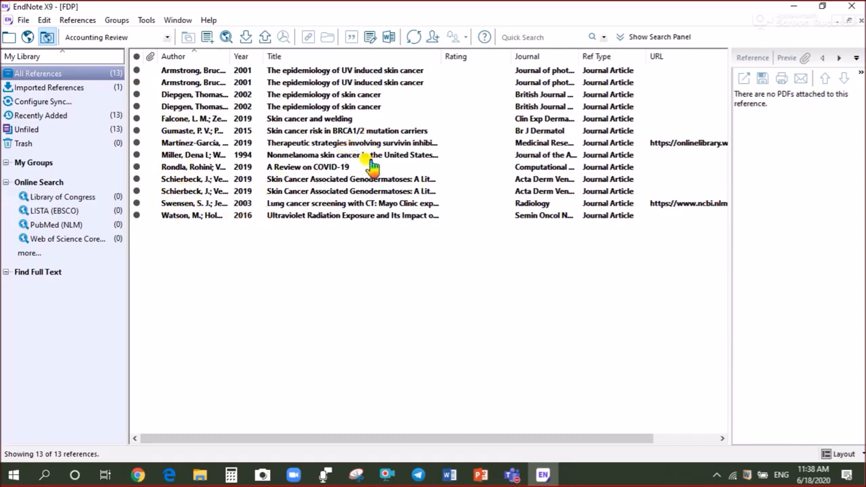
Step: Run Find Full Text on all references in the FDP library, and clear the selection
click(303, 145)
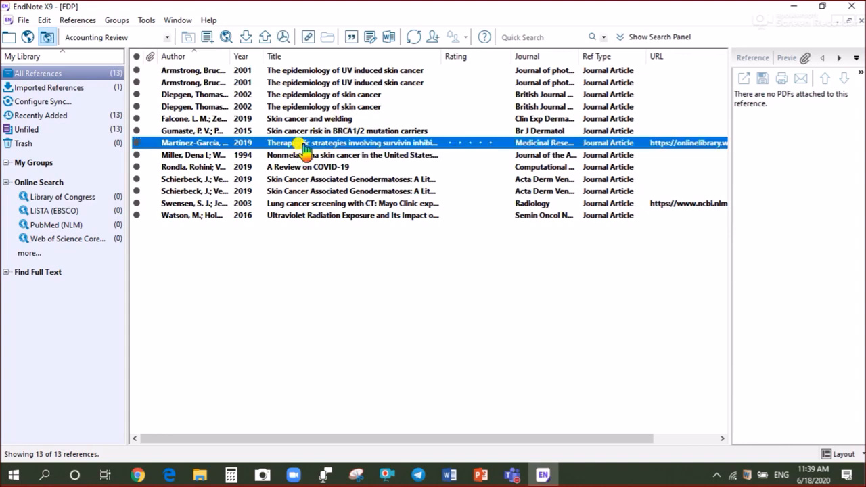
key(ctrl+a)
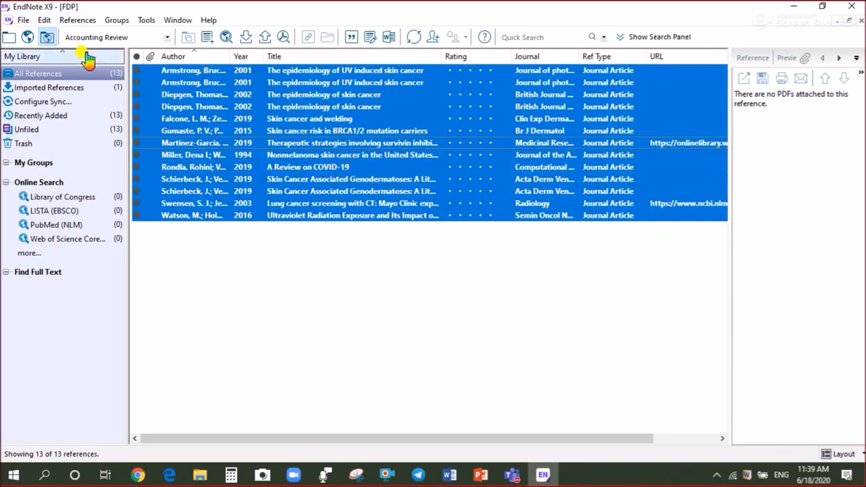
click(78, 20)
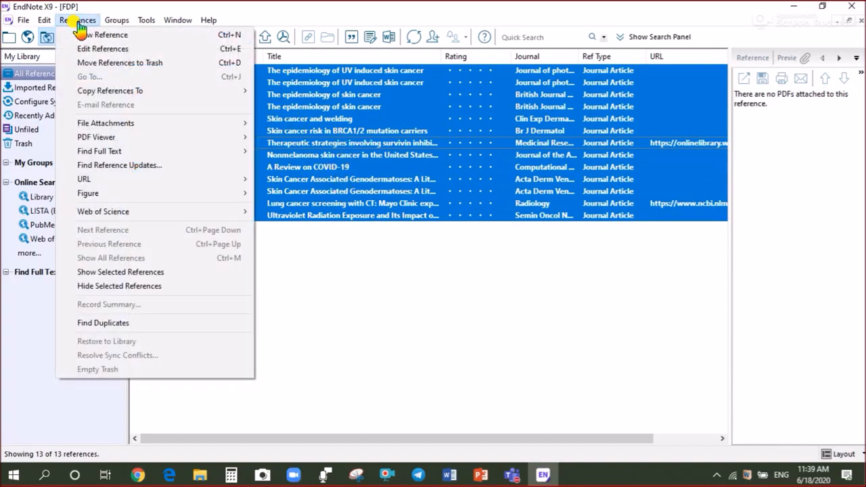
mouse_move(139, 156)
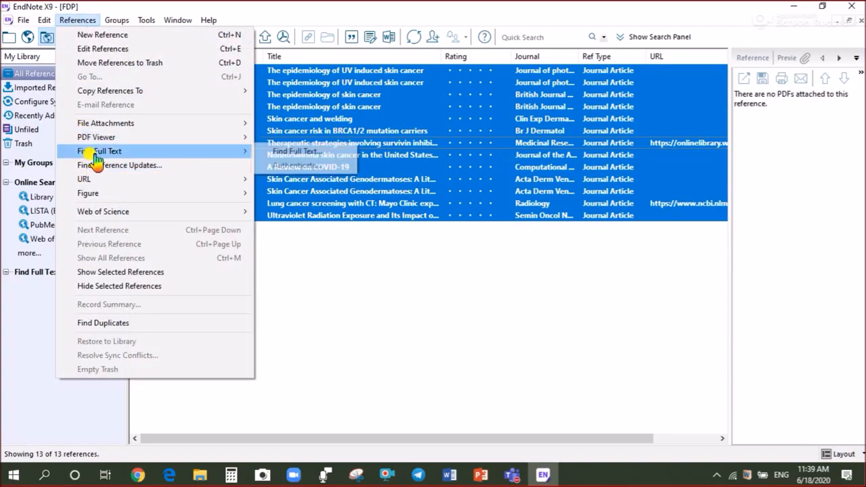
click(284, 153)
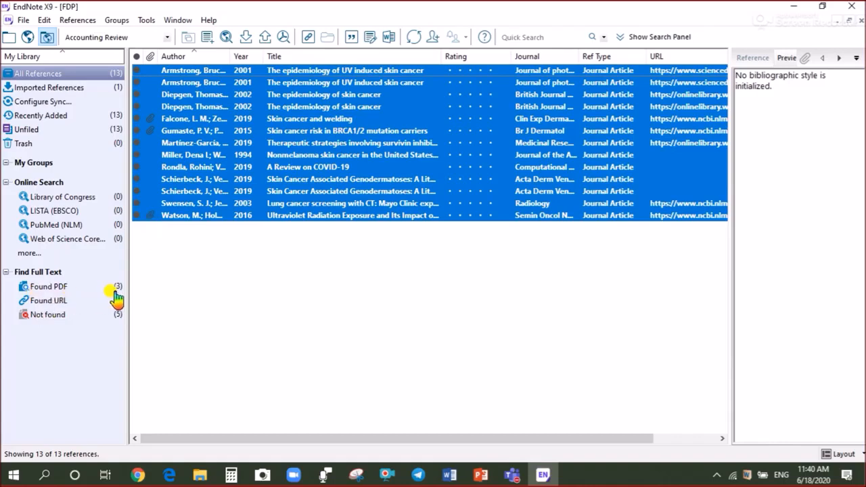
click(208, 254)
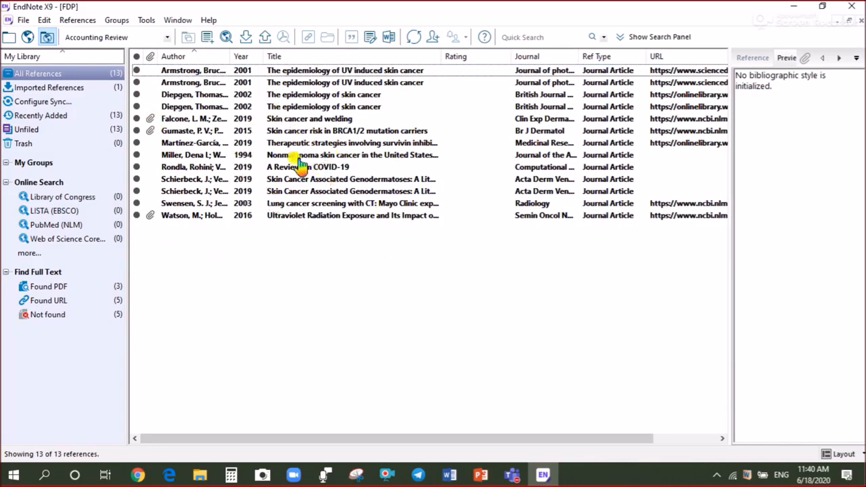
Step: Highlight the slide line "How to Attach PDF Files To a Reference" in PowerPoint, and return to the FDP library in EndNote
click(480, 474)
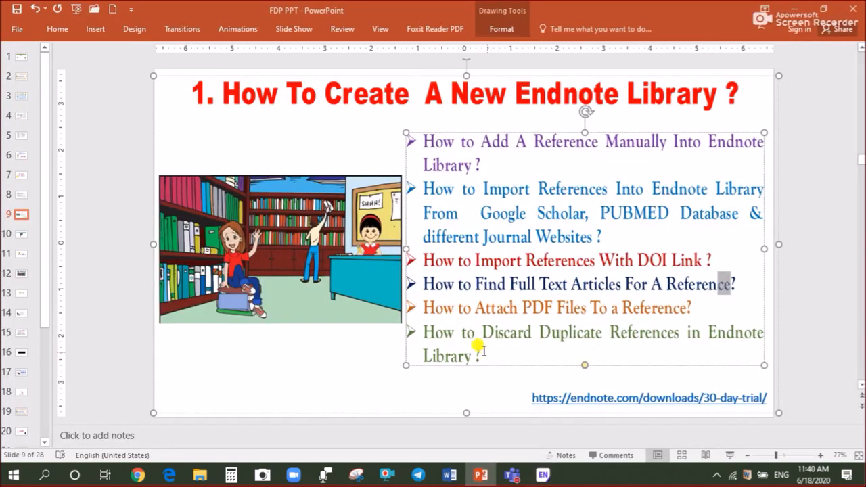
drag(424, 302, 687, 307)
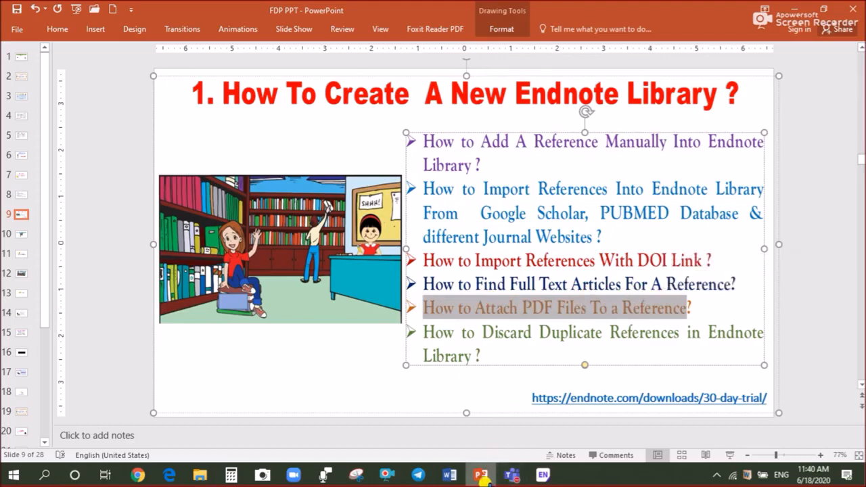
click(542, 474)
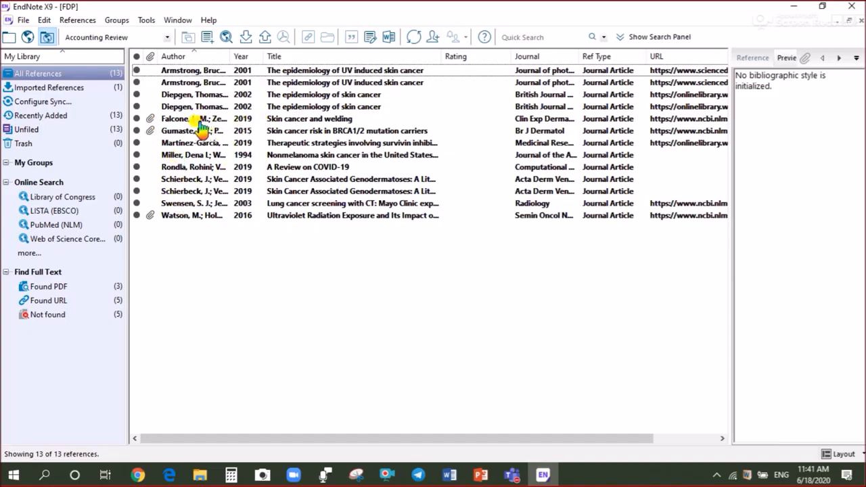
Step: Open the PDF attached to the "Skin cancer and welding" reference, widen its pane, and view it in a full window
click(177, 120)
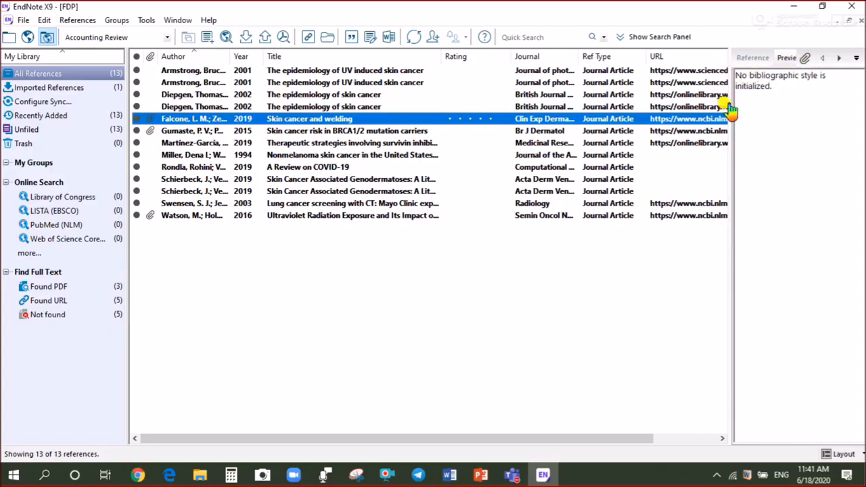
drag(732, 106, 631, 163)
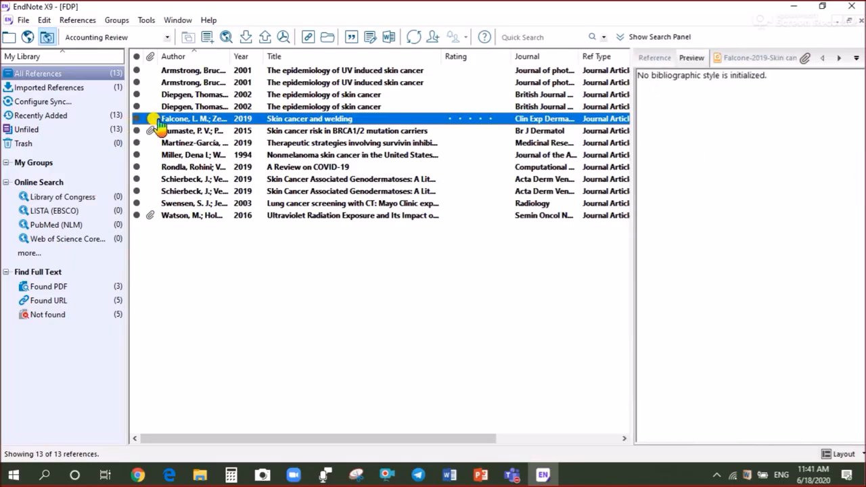
click(738, 59)
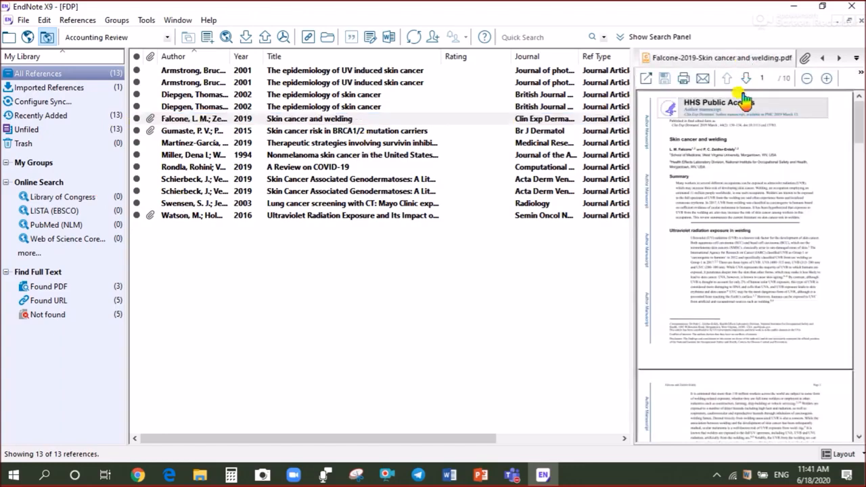
drag(632, 237, 554, 230)
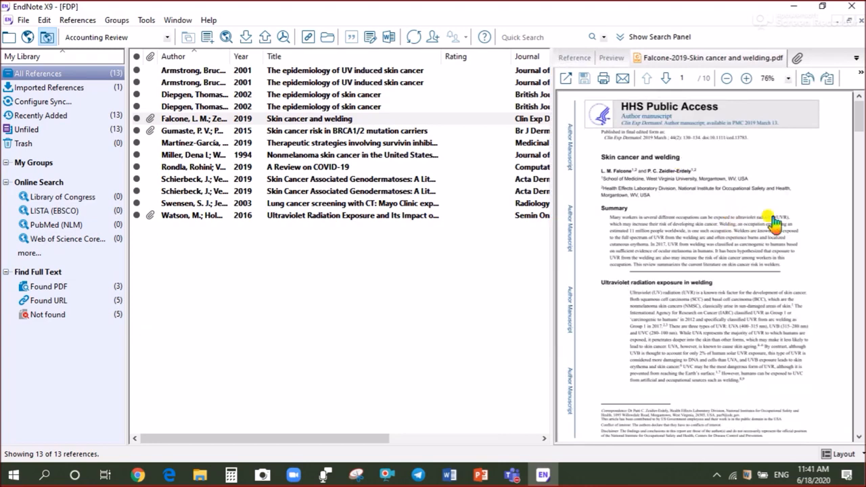
click(566, 80)
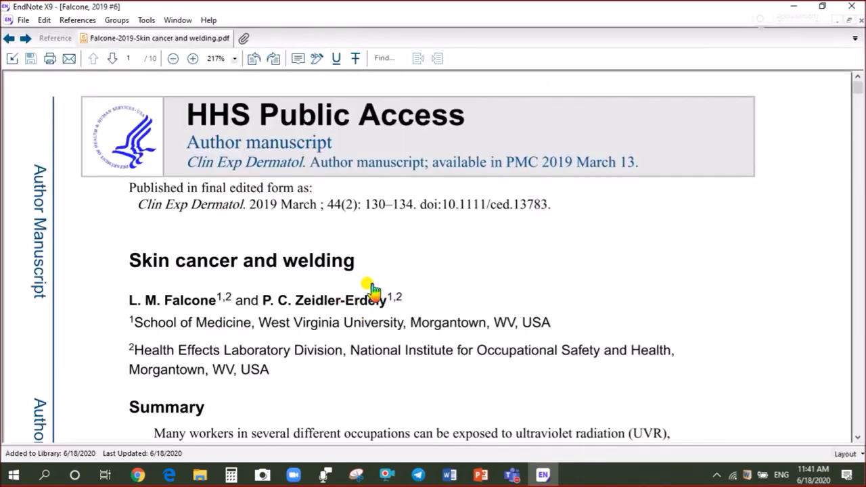
Step: Highlight the article title "Skin cancer and welding" in the PDF, save the annotated file, and return to the reference list
scroll(324, 301, down, 3)
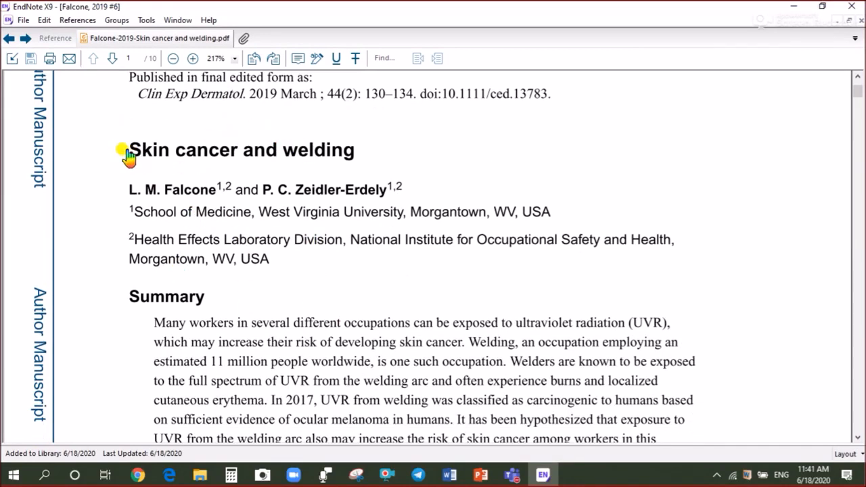
drag(125, 151, 361, 141)
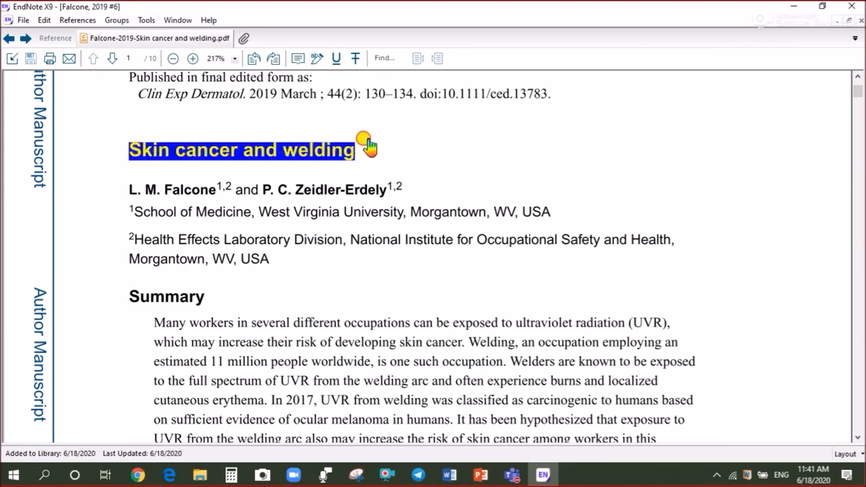
click(316, 58)
click(420, 167)
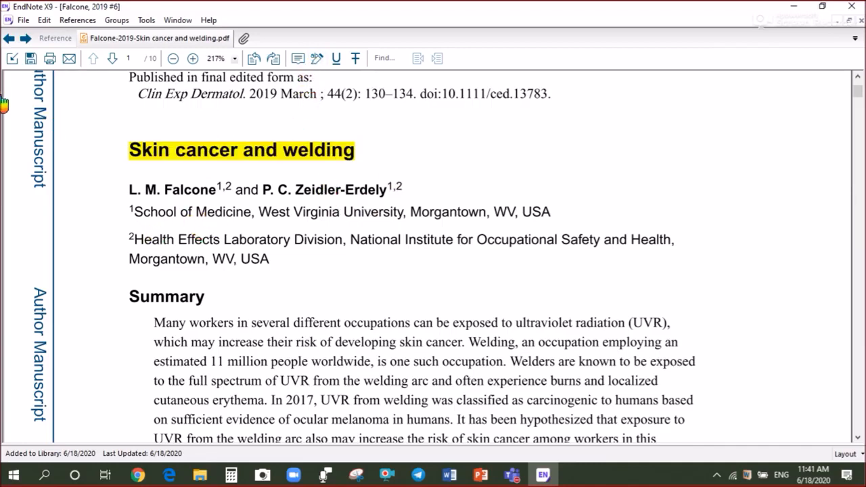
click(30, 60)
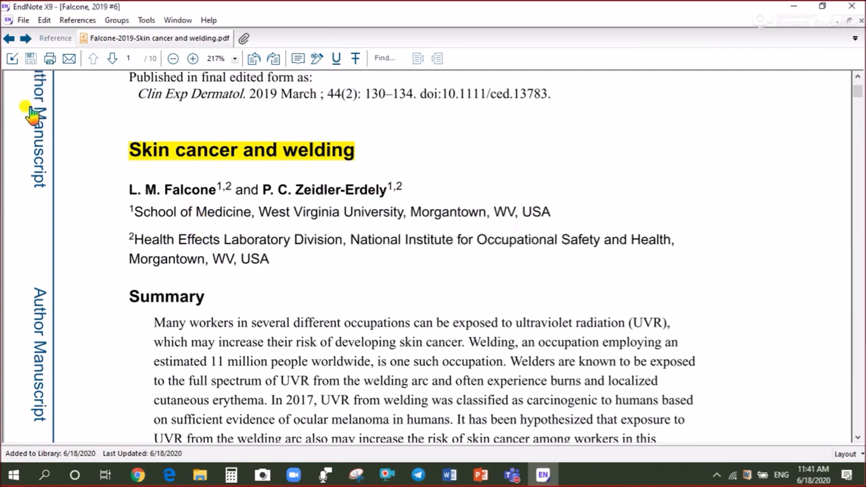
click(11, 62)
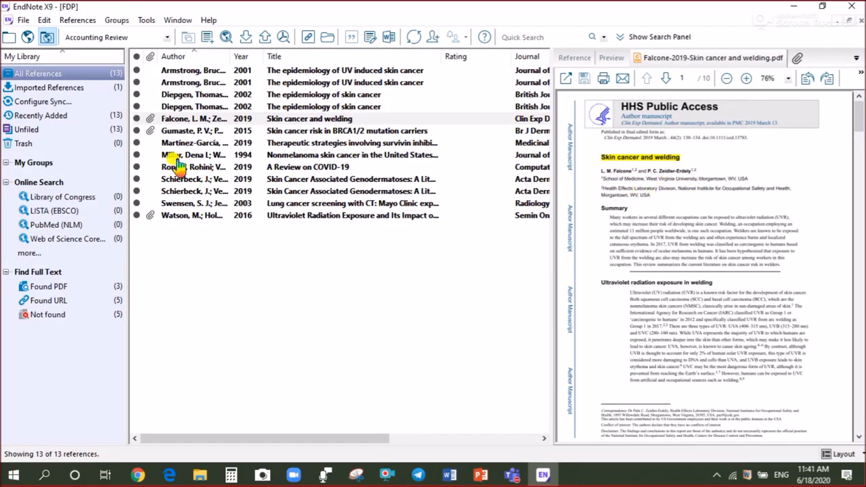
Step: Show the bibliographic preview of the "Skin cancer and welding" reference and set the output style to ACS
click(575, 61)
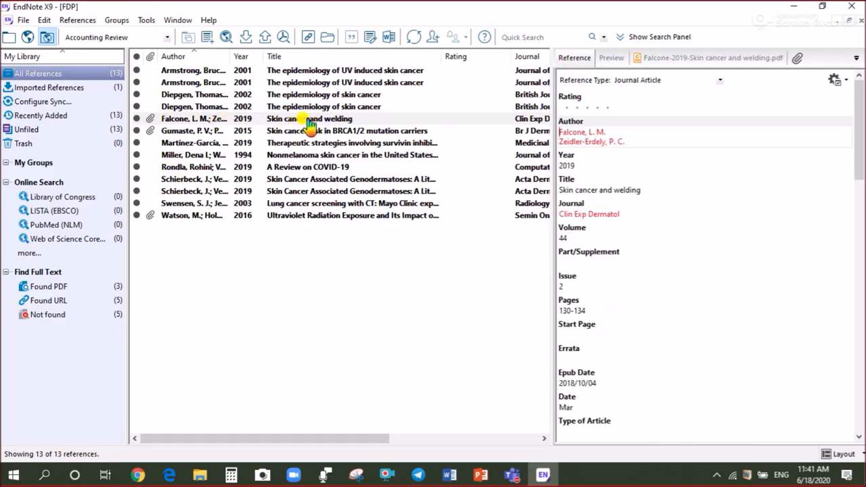
click(612, 61)
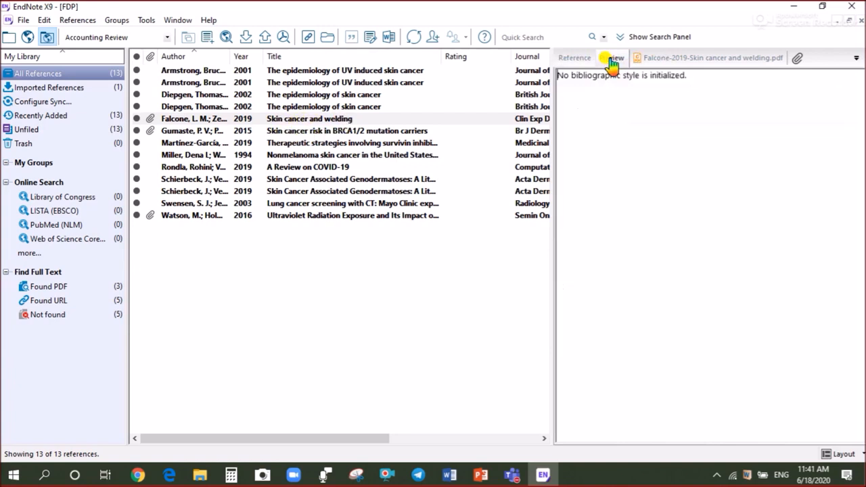
click(167, 38)
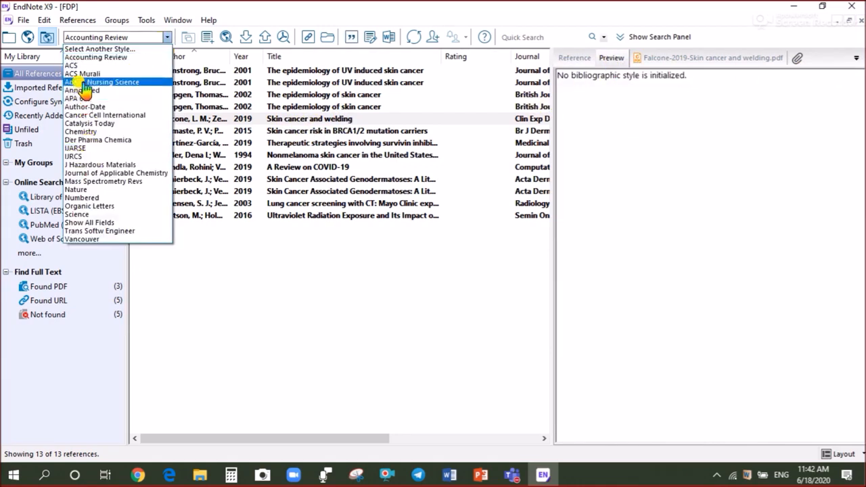
click(73, 66)
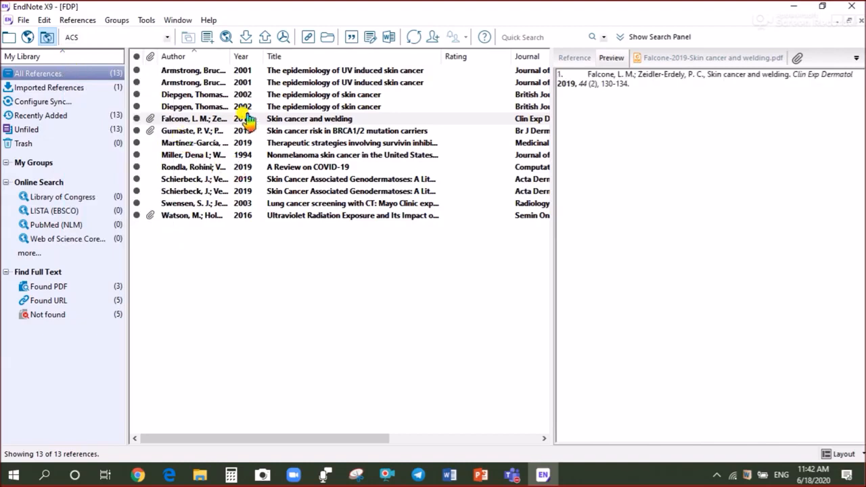
Step: Review the reference's details, ACS-formatted preview and attached PDF, and narrow the reference pane
click(300, 121)
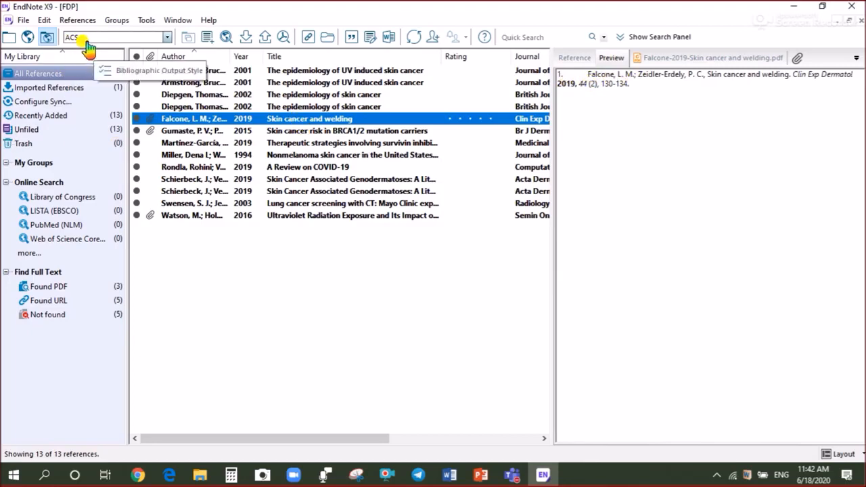
click(573, 58)
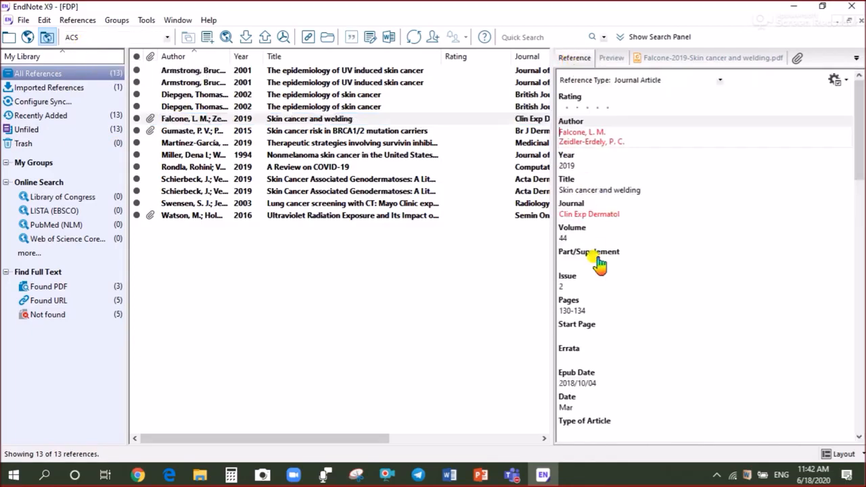
click(613, 58)
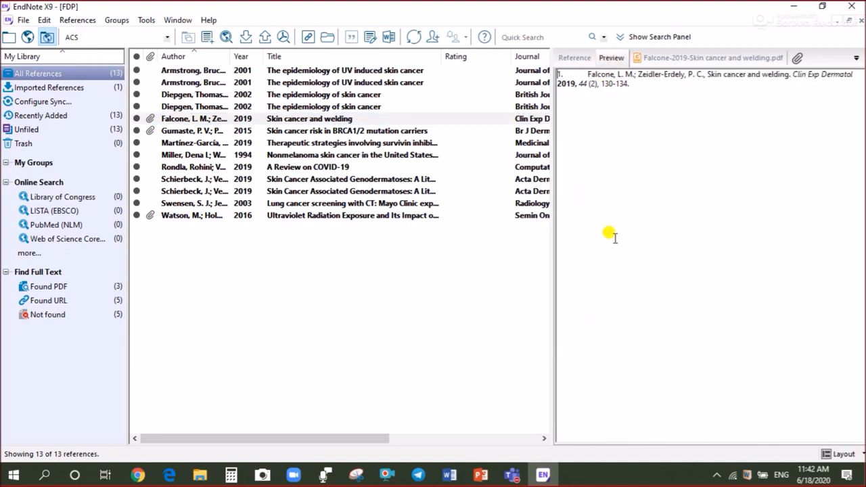
click(676, 59)
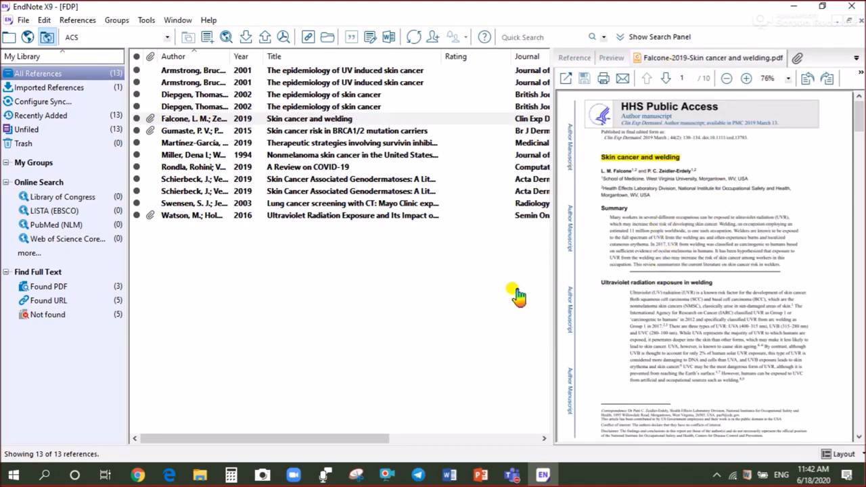
drag(553, 267, 678, 266)
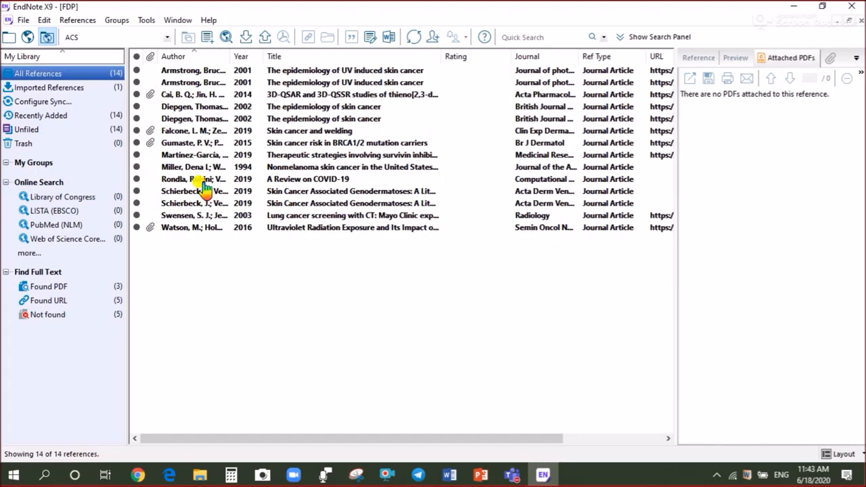
Step: Attach the file cai2013 from the mixed PDF folder to the "A Review on COVID-19" reference and save the changes
click(203, 179)
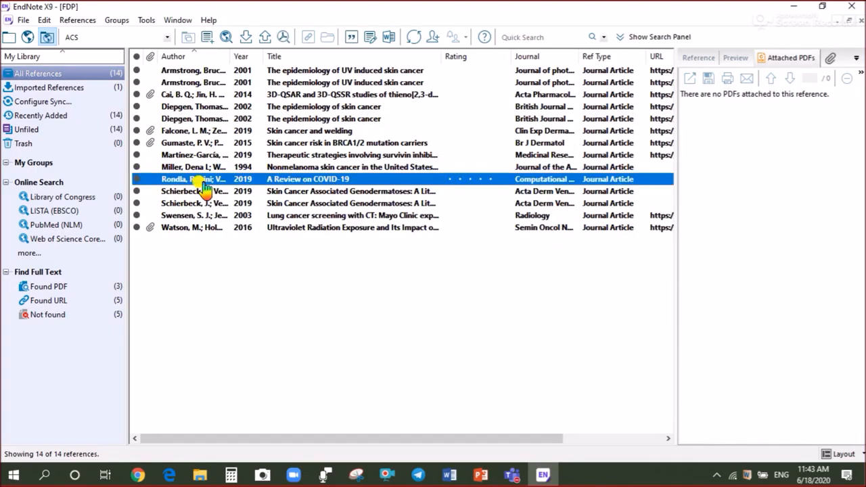
right_click(297, 184)
mouse_move(372, 351)
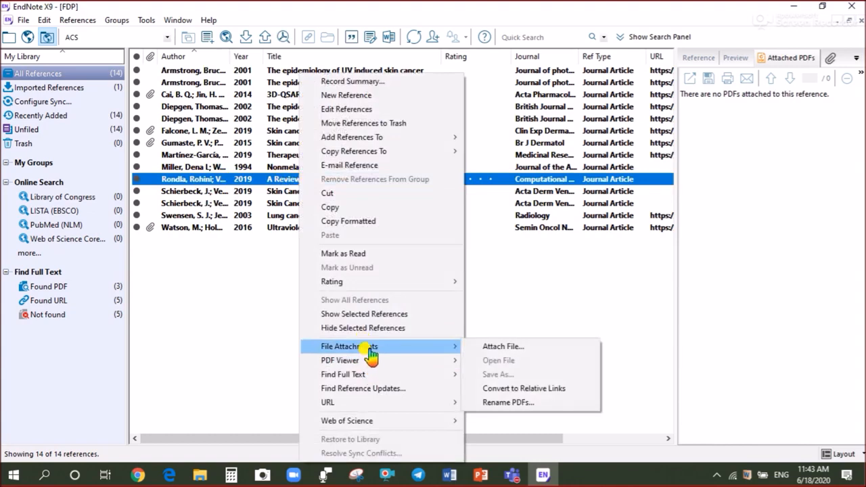
click(504, 347)
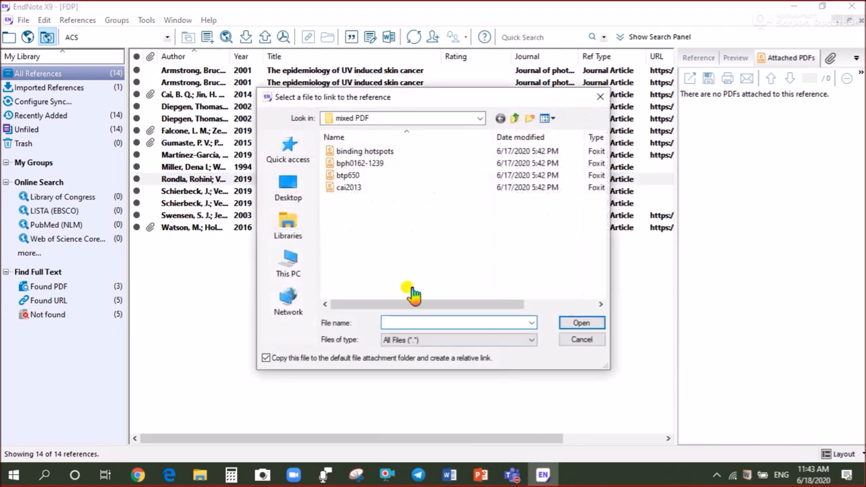
click(344, 189)
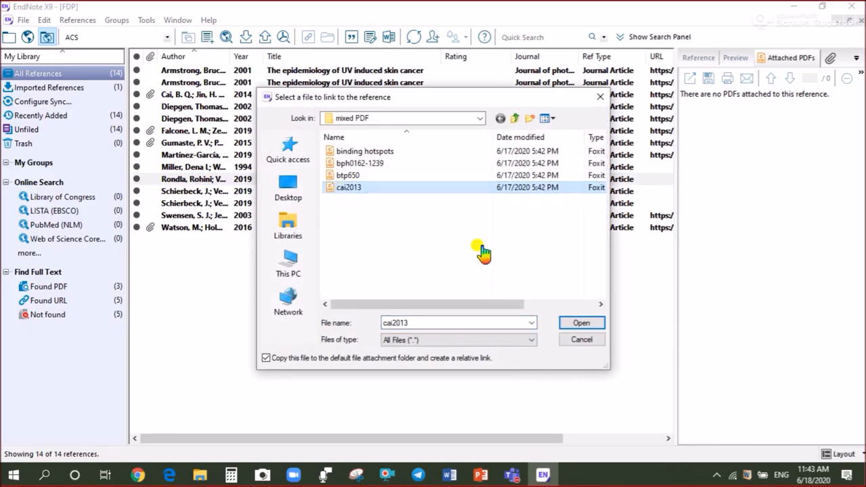
click(581, 324)
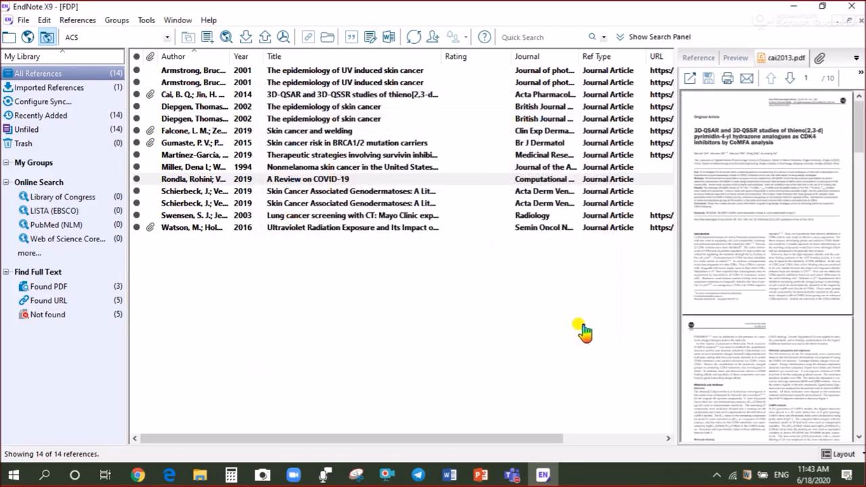
click(204, 180)
click(194, 168)
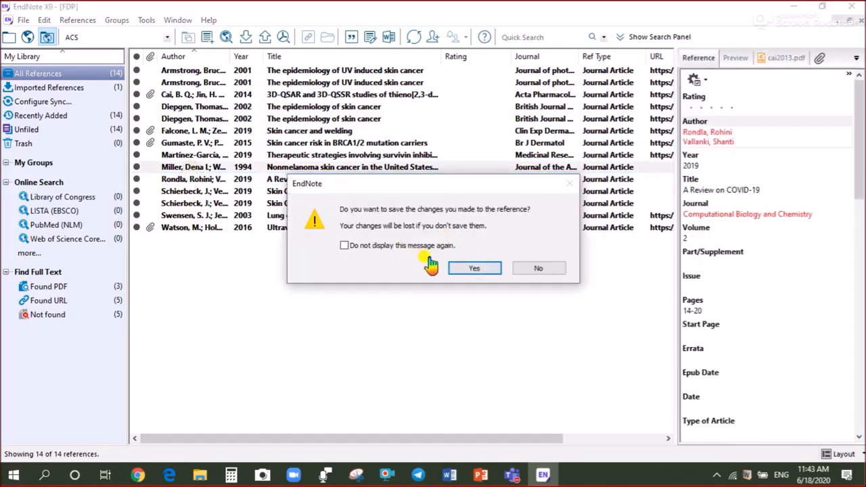
click(455, 269)
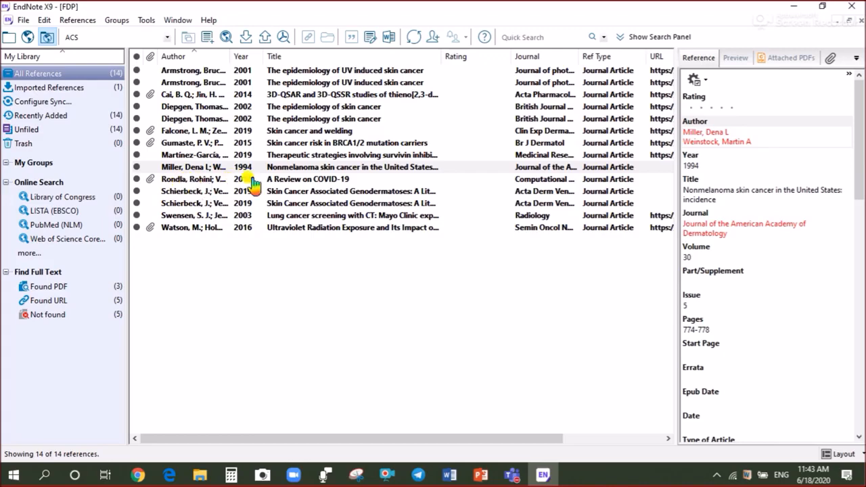
Step: Attach the file "binding hotspots" to the first "Skin Cancer Associated Genodermatoses" reference and save the changes
click(208, 192)
right_click(213, 195)
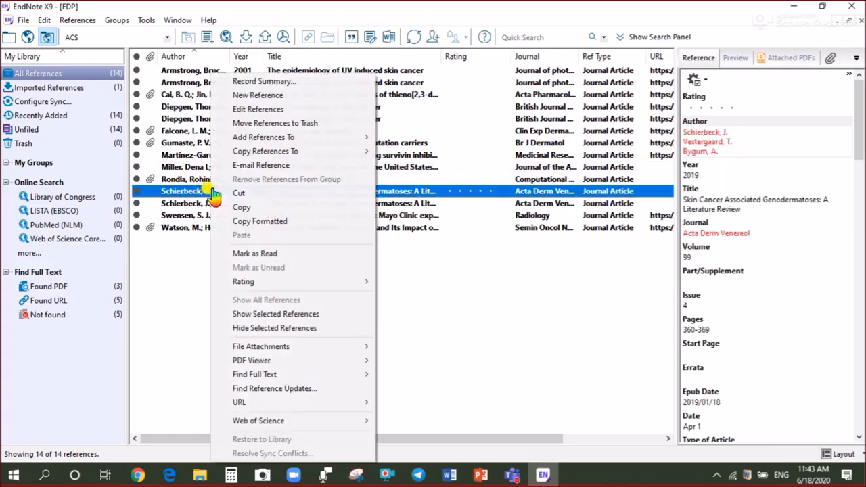
mouse_move(253, 349)
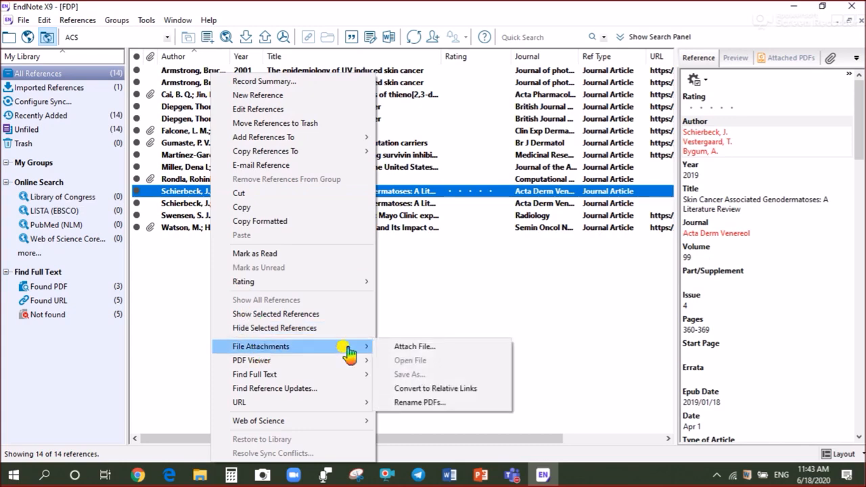
click(421, 347)
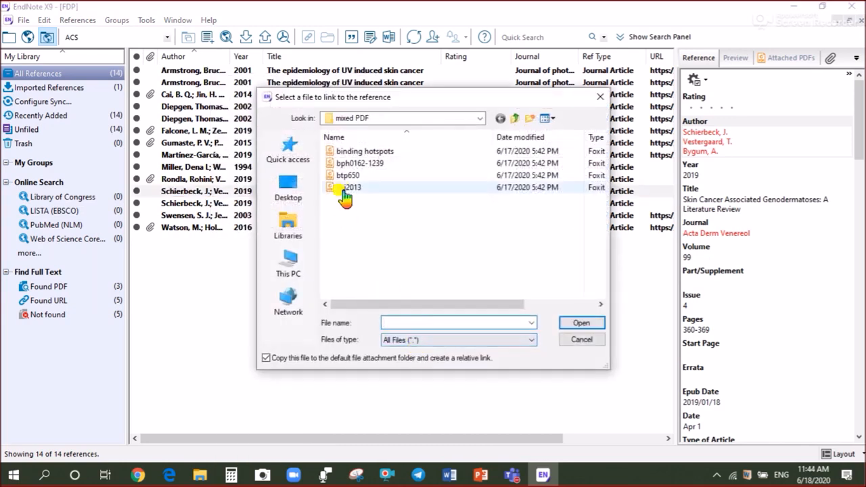
click(362, 152)
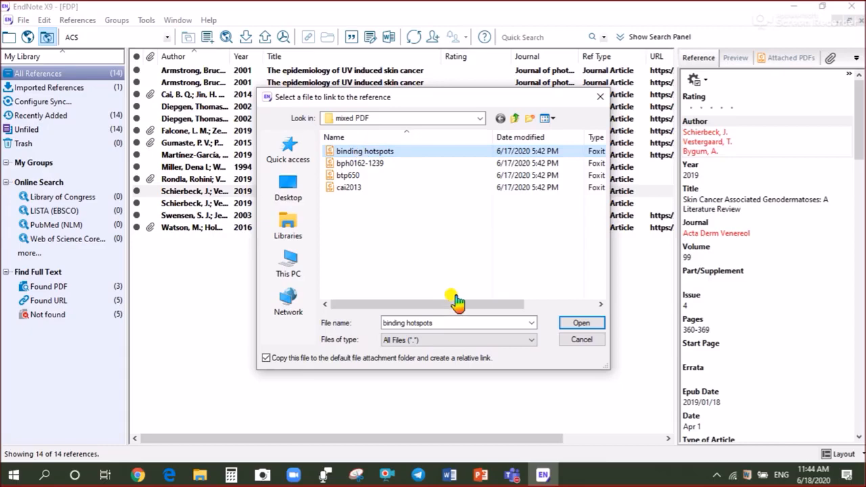
click(581, 324)
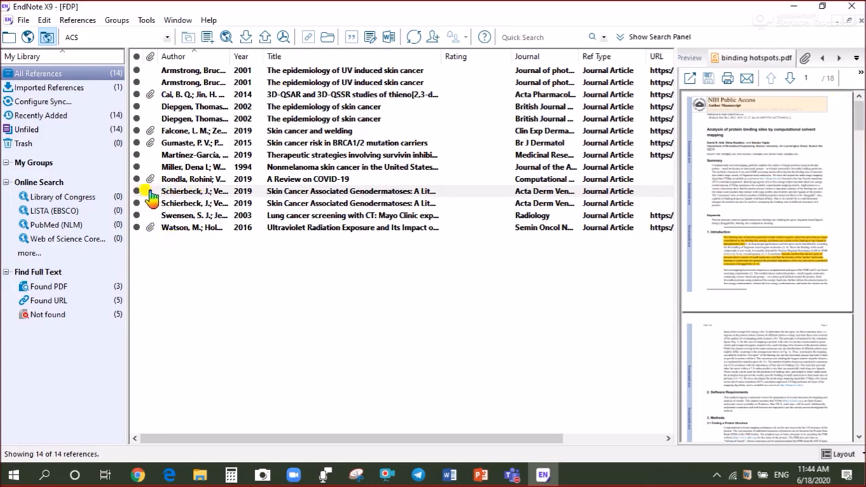
click(175, 209)
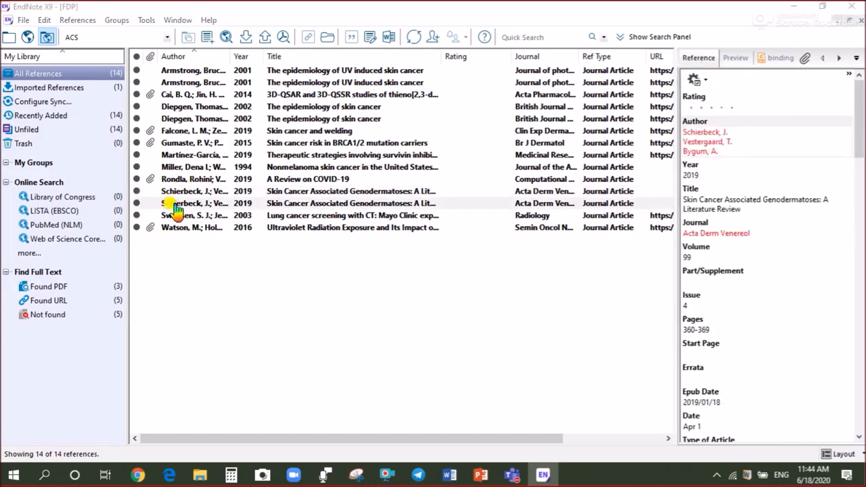
click(470, 267)
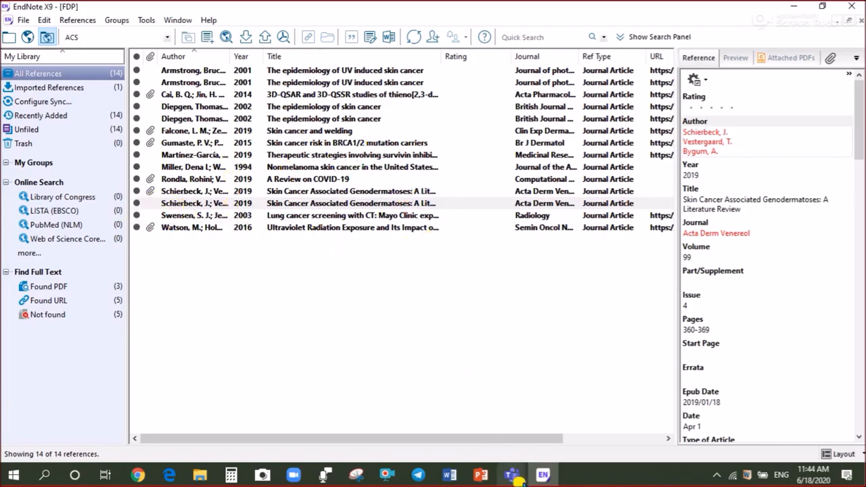
Step: Switch to PowerPoint and select the slide line "How to Discard Duplicate References in Endnote Library ?"
click(480, 474)
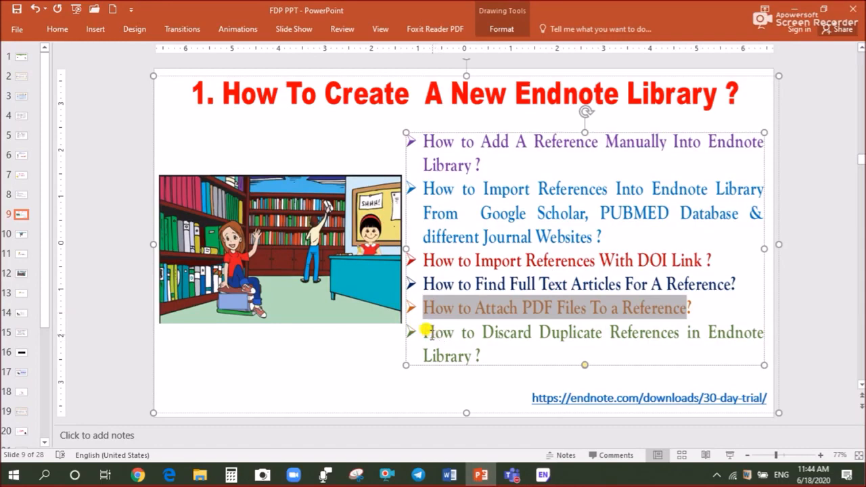
drag(422, 332, 479, 341)
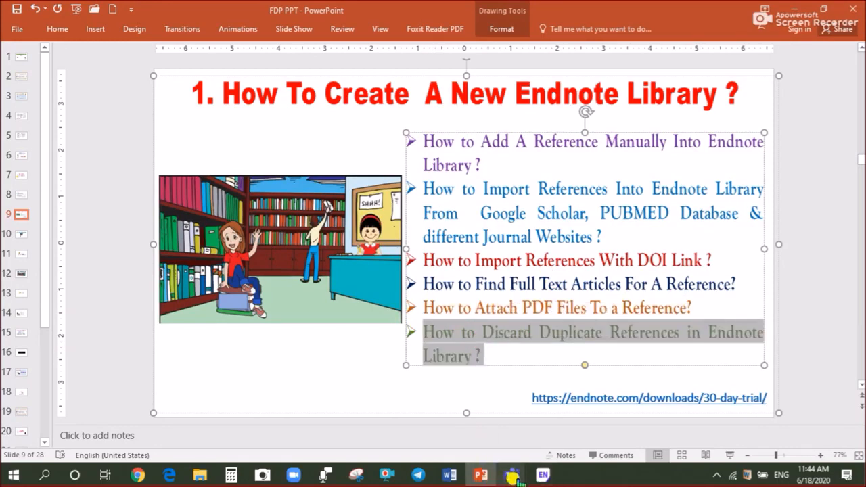
Step: Switch to EndNote and run Find Duplicates on all references in the FDP library
click(543, 475)
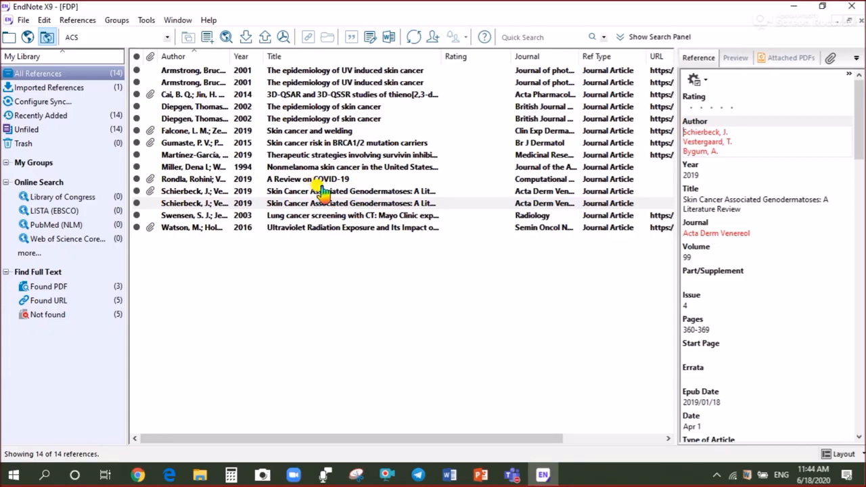
click(315, 119)
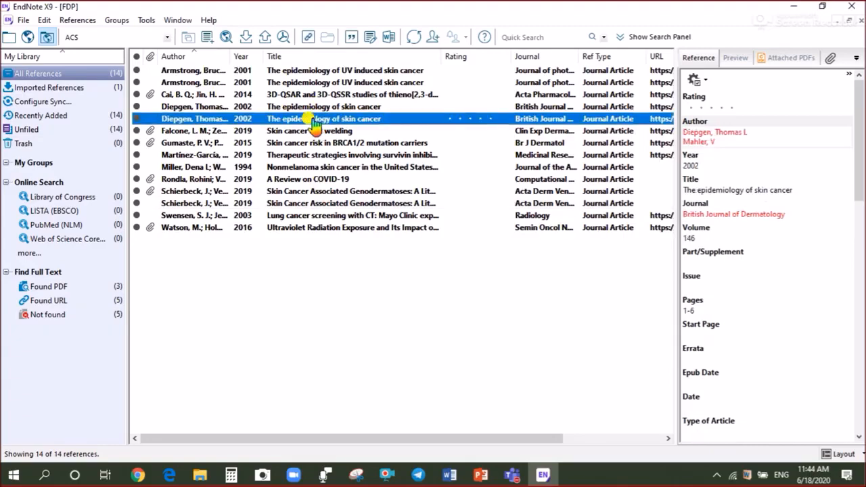
key(ctrl+a)
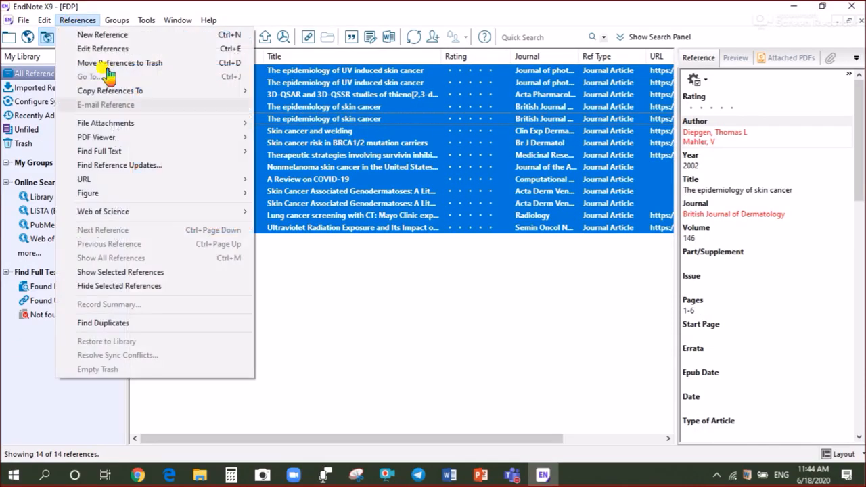
click(105, 324)
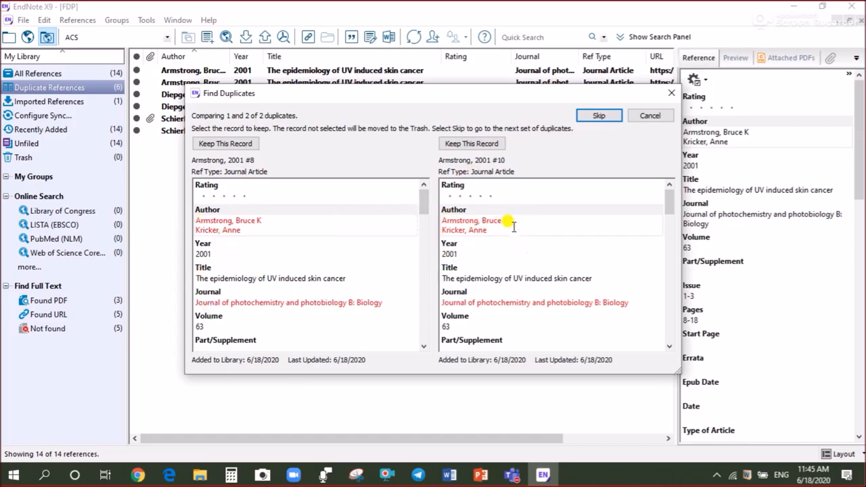
Step: Compare the duplicates of "The epidemiology of UV induced skin cancer" and "The epidemiology of skin cancer", keeping record #8 and record #7
drag(423, 215, 441, 348)
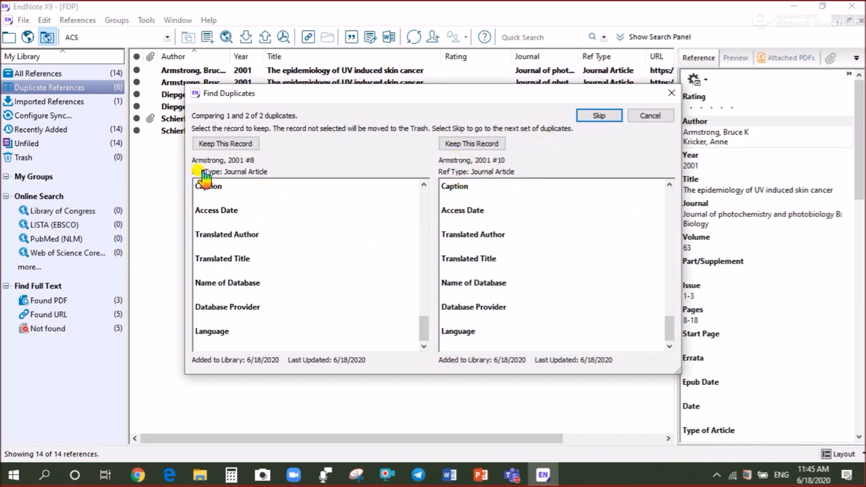
click(219, 144)
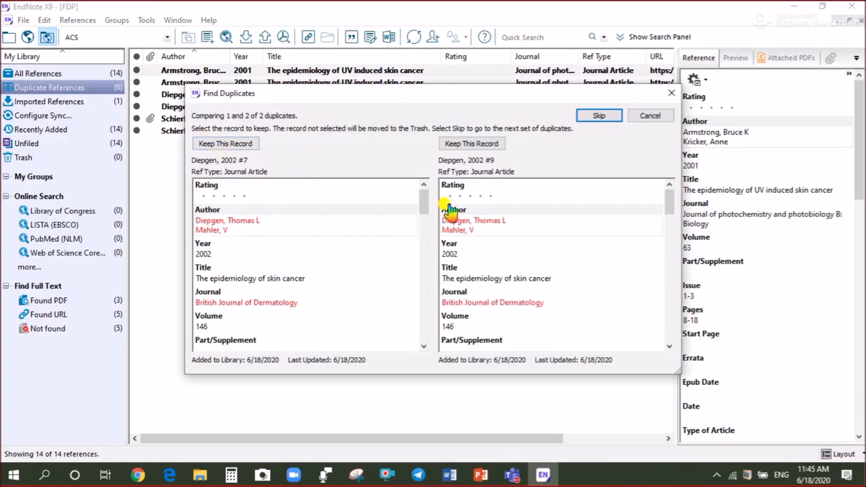
drag(425, 209, 431, 345)
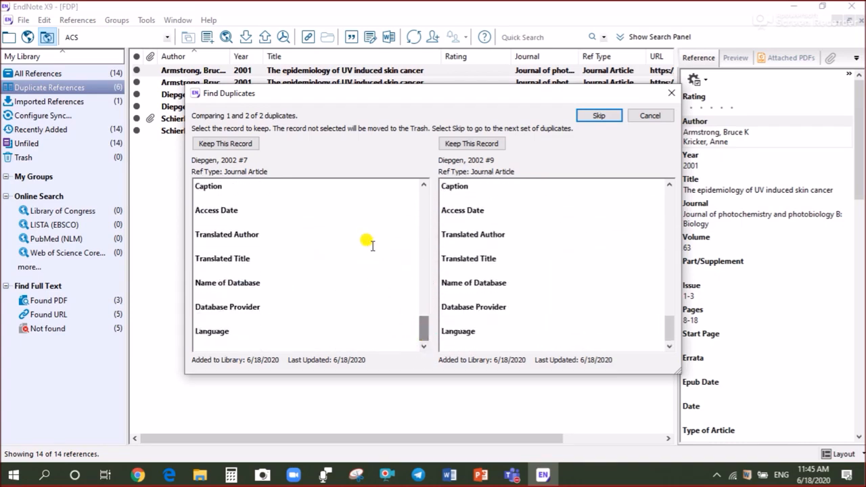
click(230, 149)
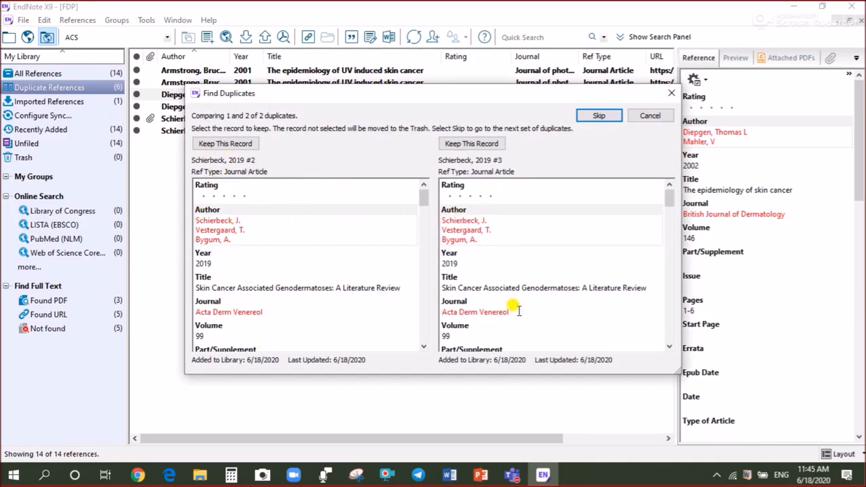
Step: Compare the "Skin Cancer Associated Genodermatoses" duplicates and keep record #3
drag(422, 198, 425, 204)
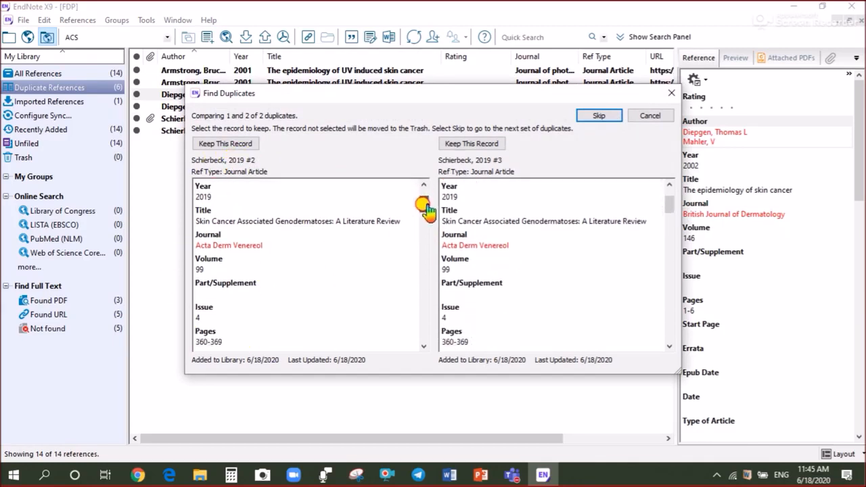
drag(422, 205, 437, 266)
click(471, 146)
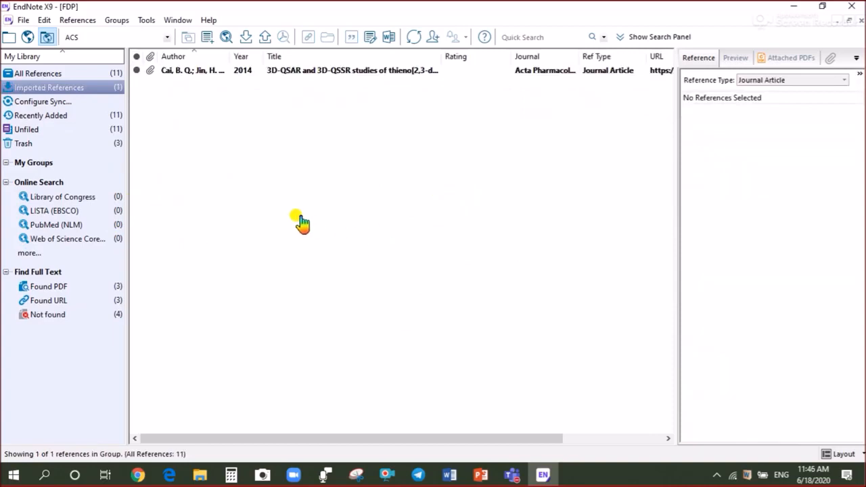
Step: Check all references in the library for duplicates again, dismiss the result, and clear the selection
click(37, 74)
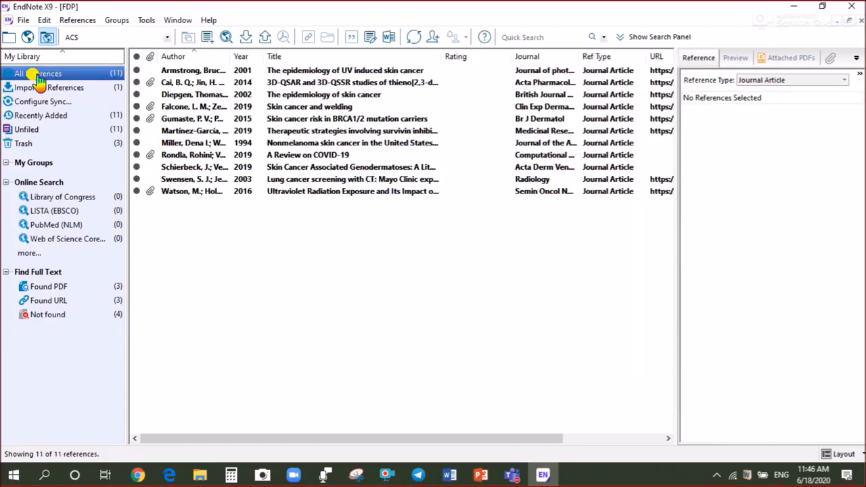
click(345, 132)
key(ctrl+a)
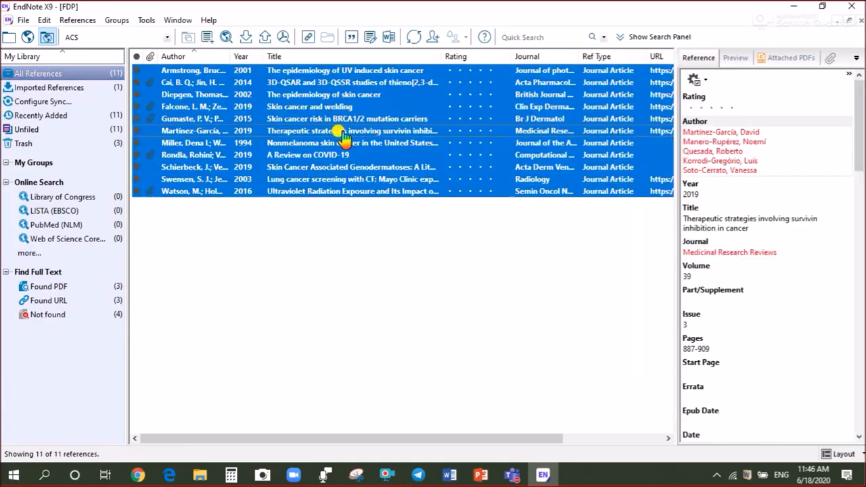
click(77, 20)
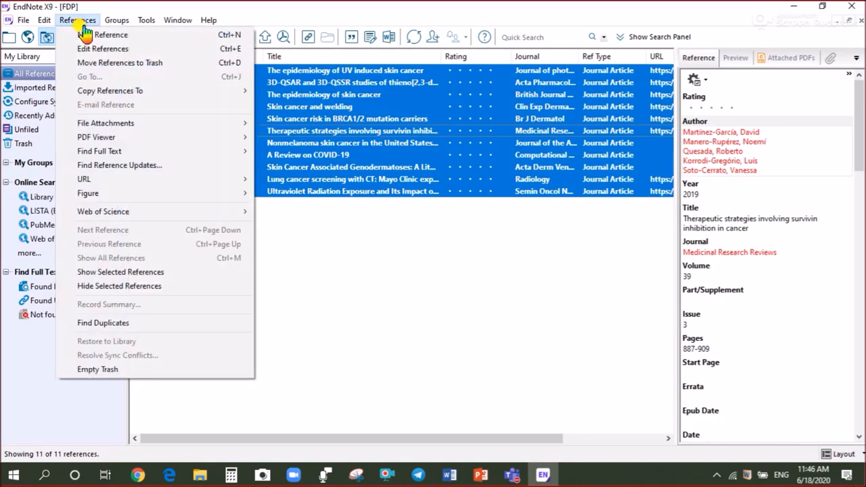
click(113, 324)
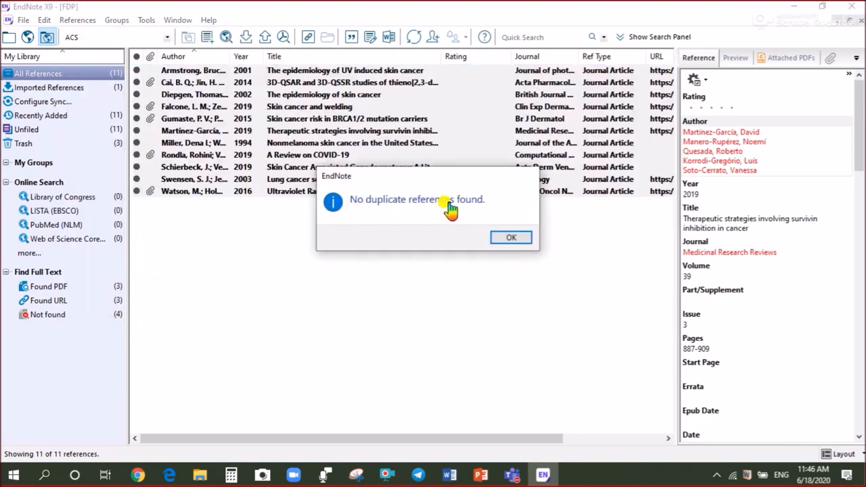
click(508, 239)
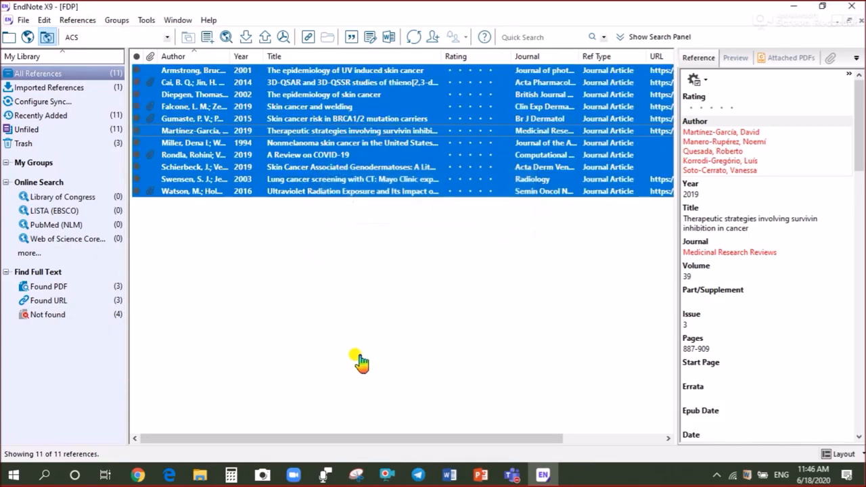
click(383, 264)
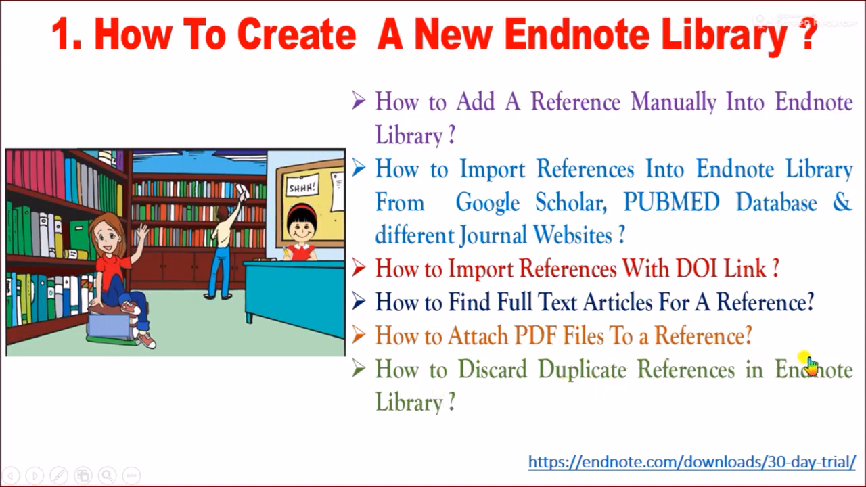
Step: Advance the PowerPoint slide show to "How To Search Online Databases in EndNote ?" and end the show
click(623, 441)
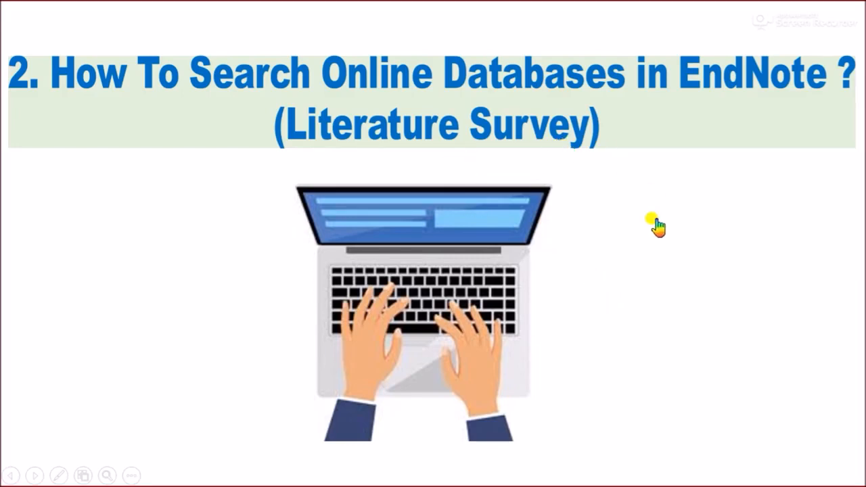
key(Escape)
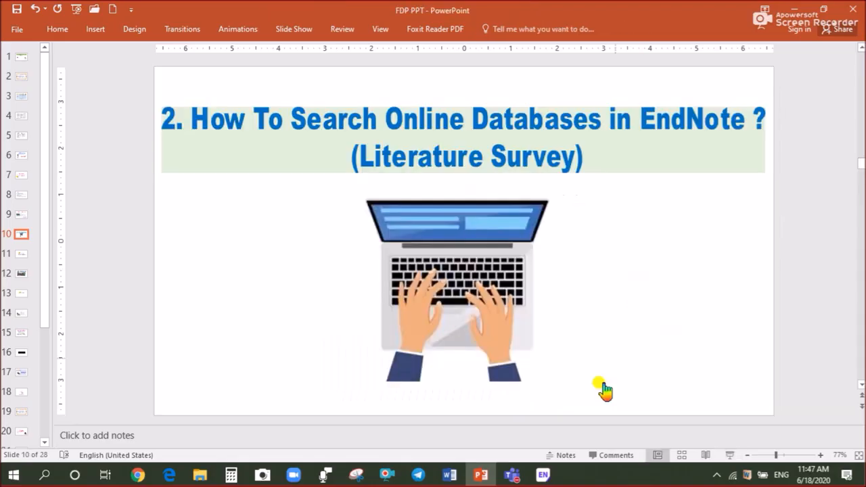
Step: Switch to EndNote, change to Online Search Mode, and choose PubMed (NLM) as the database
click(543, 475)
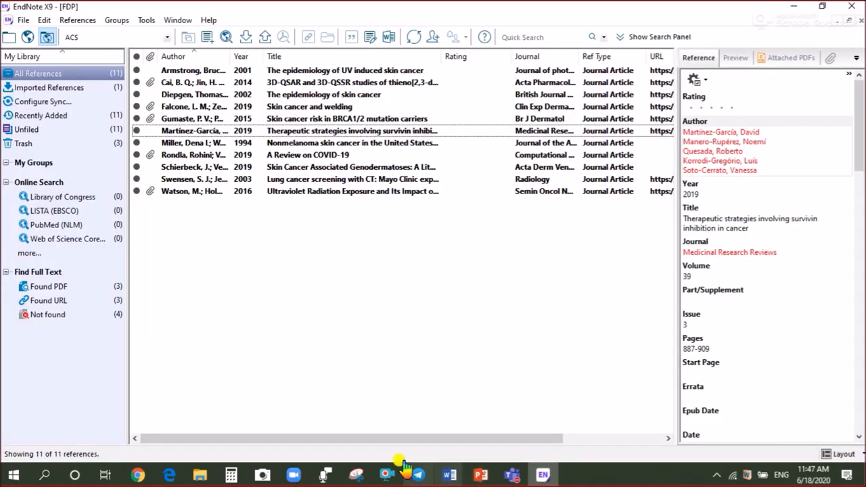
click(27, 38)
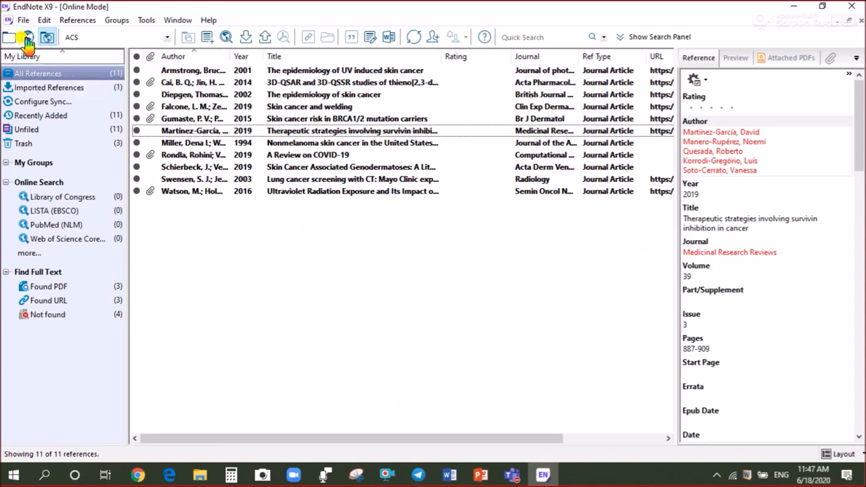
click(27, 37)
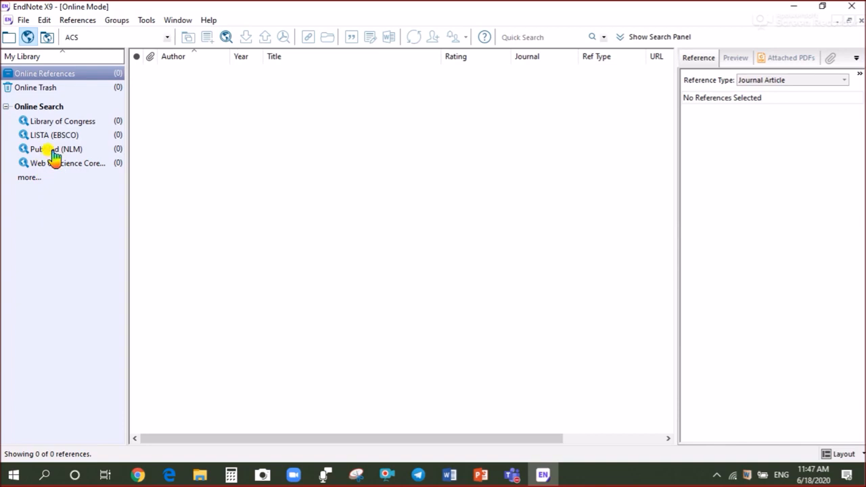
click(54, 151)
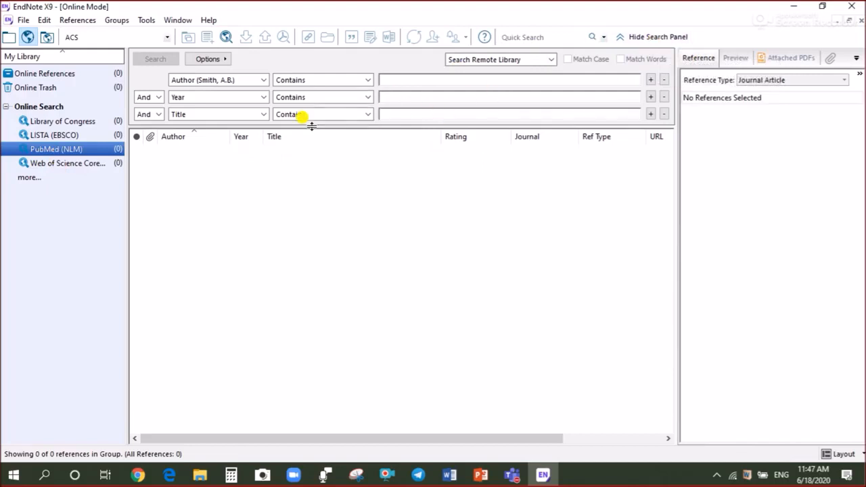
Step: Search PubMed for titles containing "Gastric cancer" and retrieve records 1 through 2
click(262, 83)
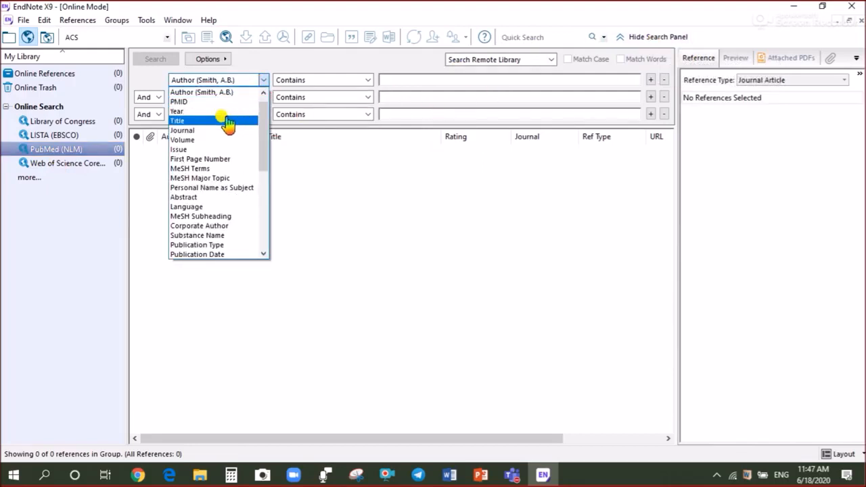
click(181, 121)
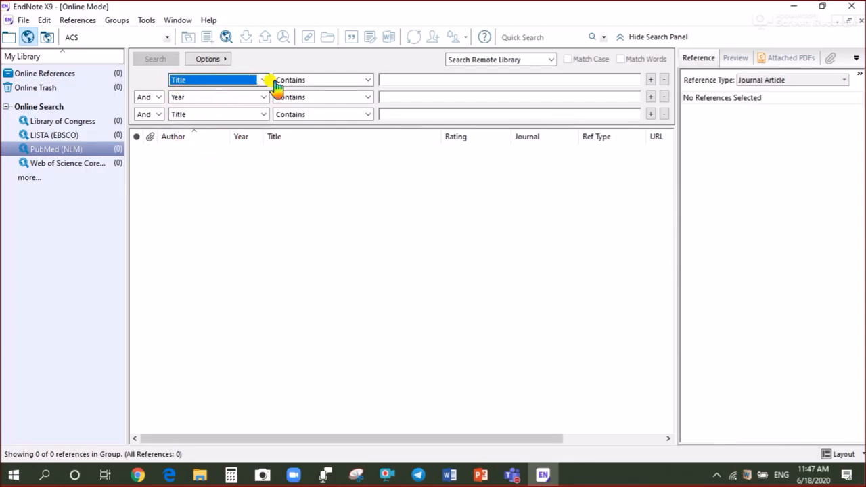
click(389, 80)
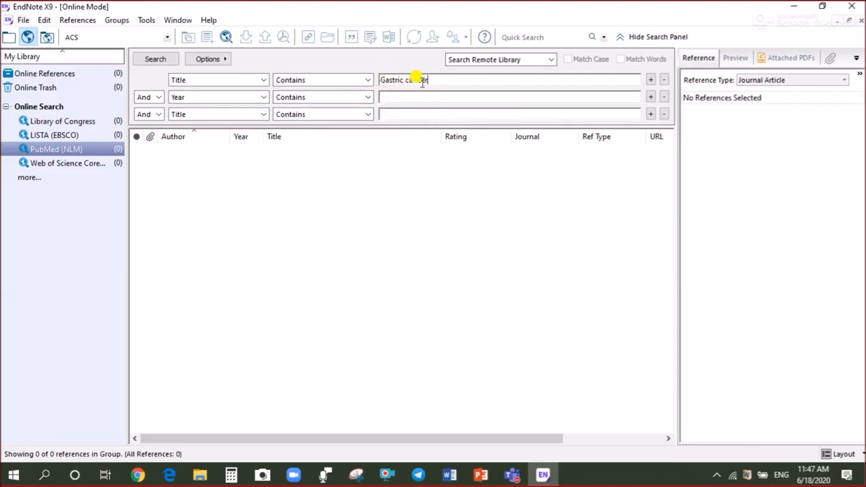
click(157, 60)
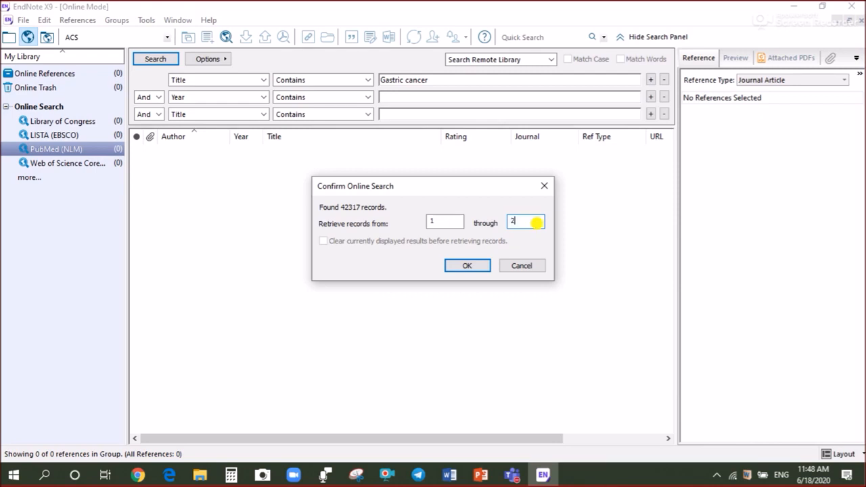
click(468, 268)
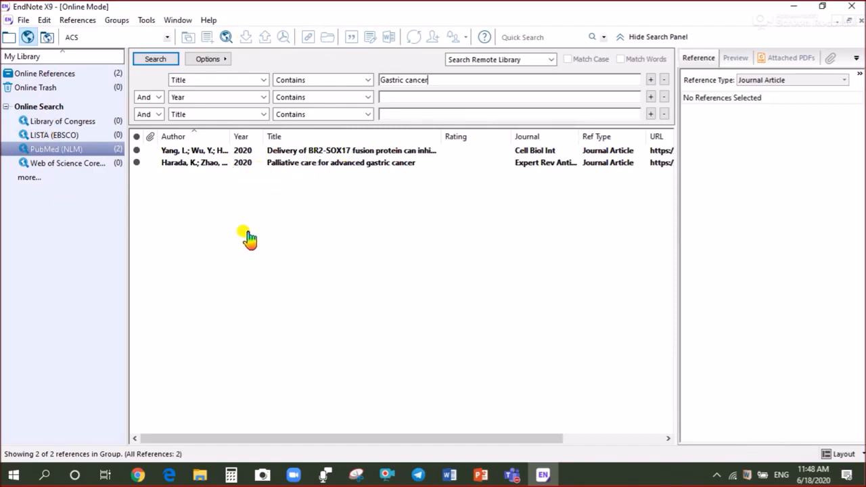
Step: Copy both retrieved gastric cancer references to the local FDP library and display that library
click(288, 163)
key(ctrl+a)
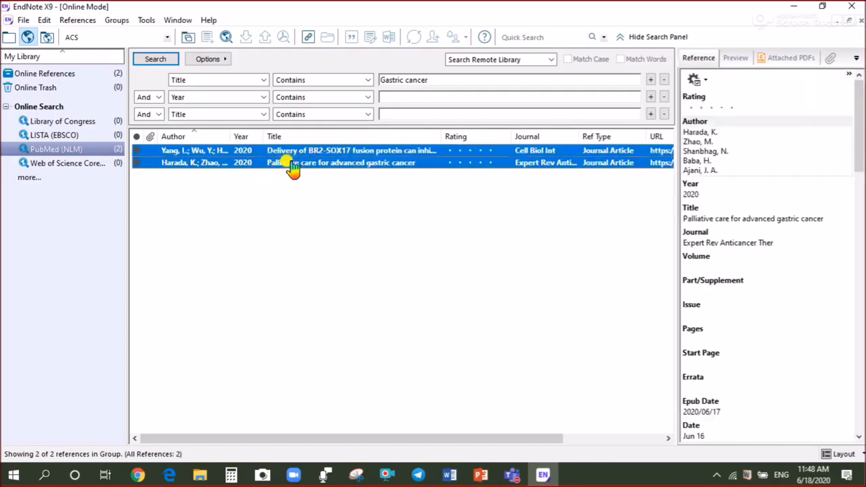
click(187, 38)
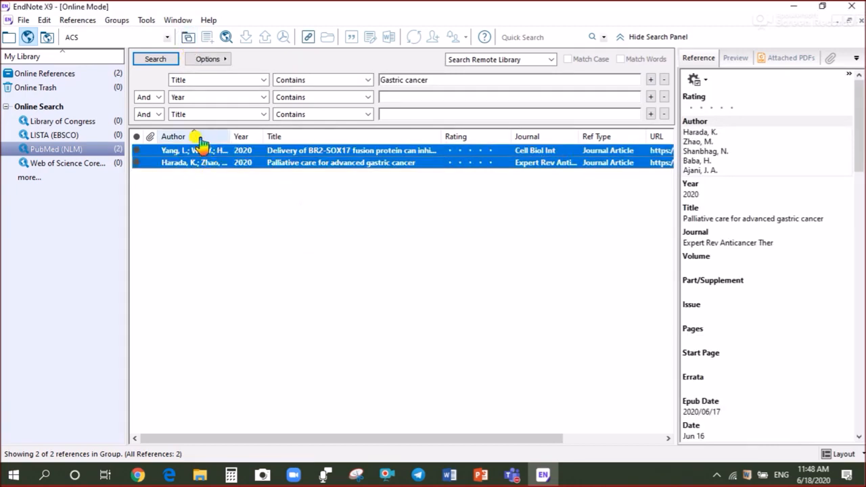
click(9, 42)
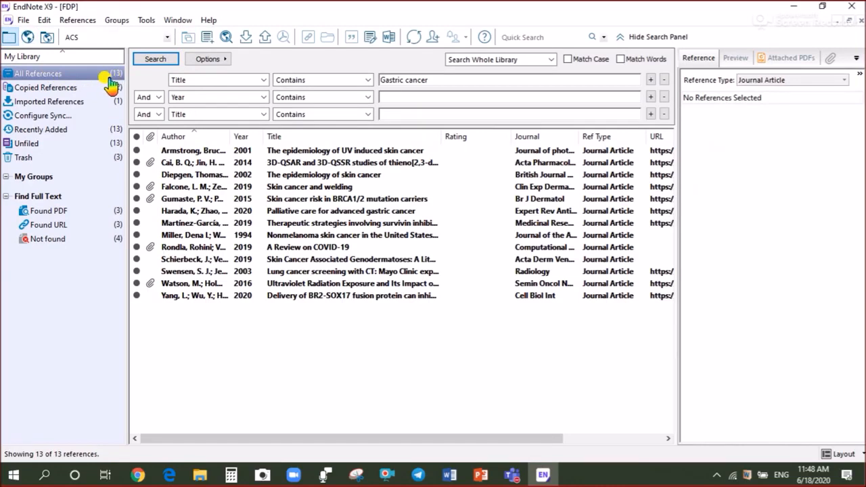
Step: Return to Online Search Mode, search the Library of Congress for titles containing "Gastric cancer", and retrieve records 1 through 1
click(28, 38)
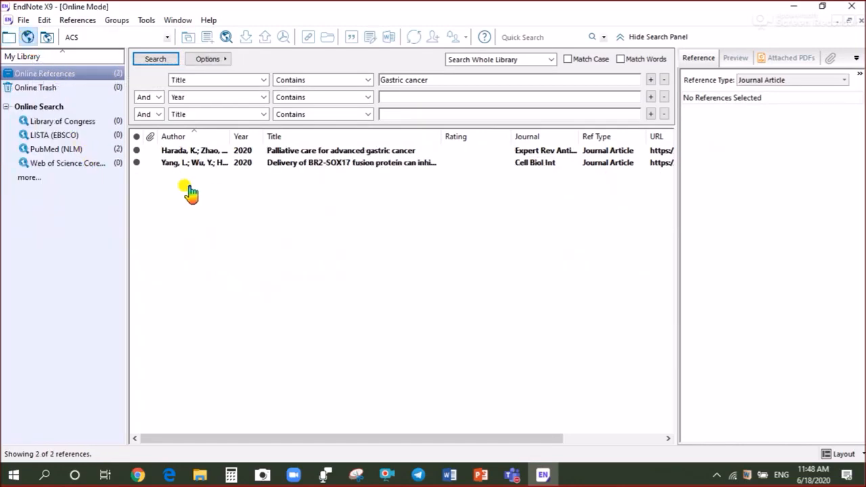
click(53, 123)
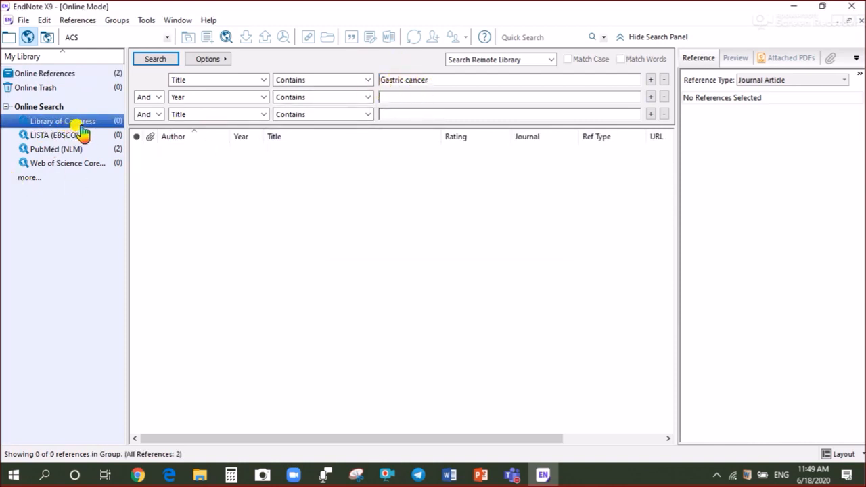
click(156, 60)
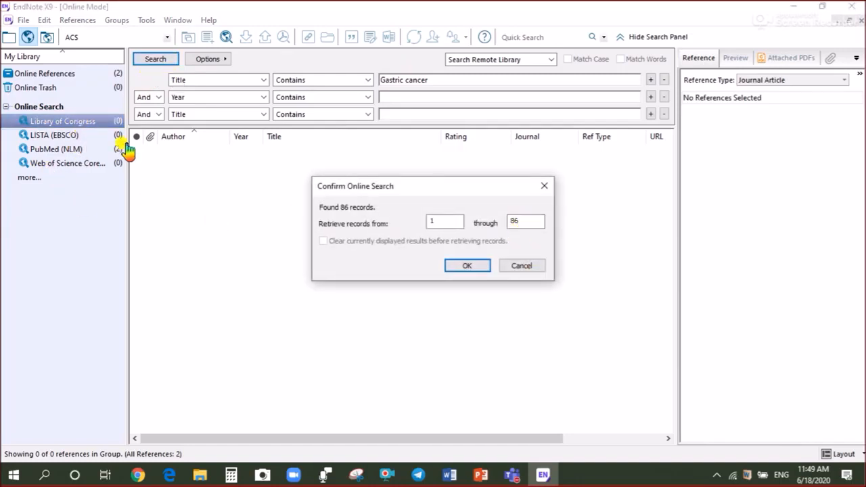
drag(520, 223, 505, 222)
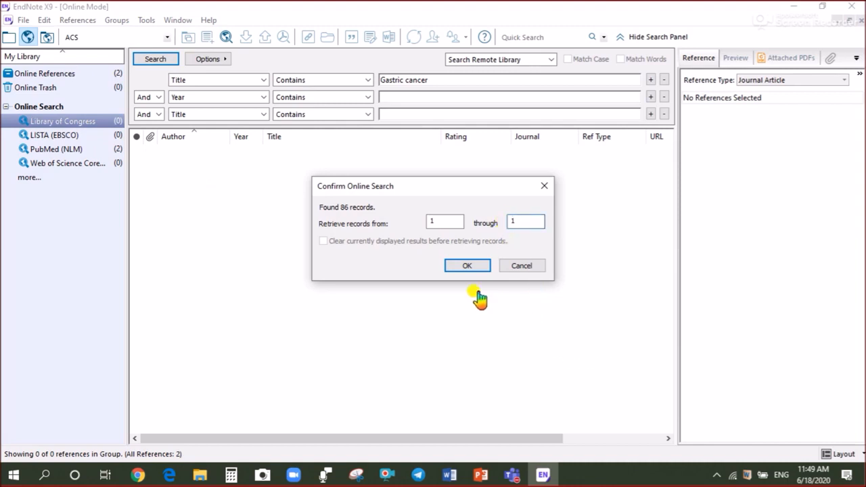
click(466, 266)
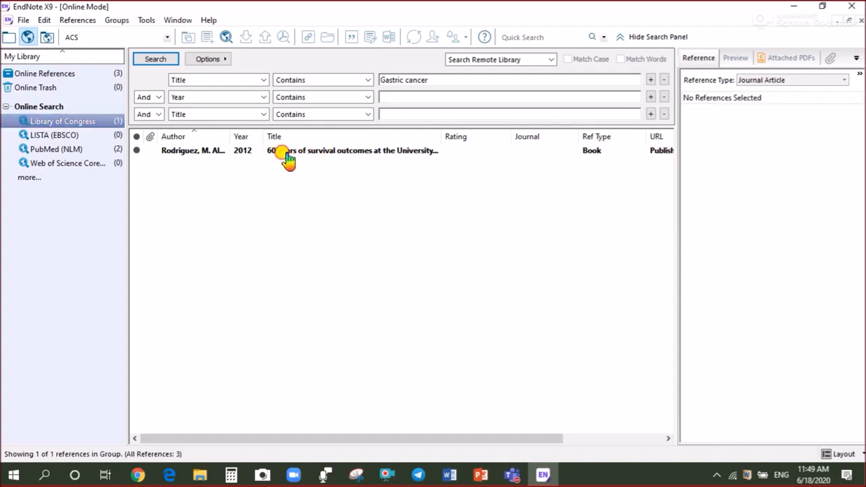
Step: Copy the retrieved Library of Congress book reference to the local FDP library and display that library
click(287, 156)
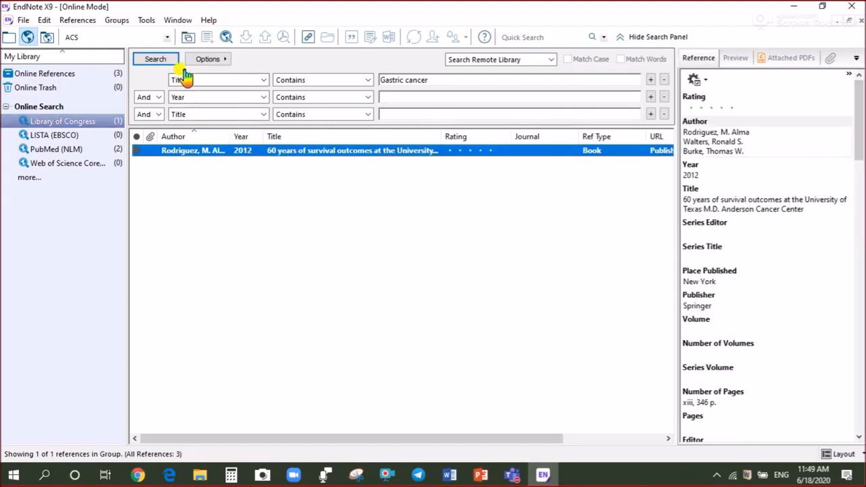
click(188, 37)
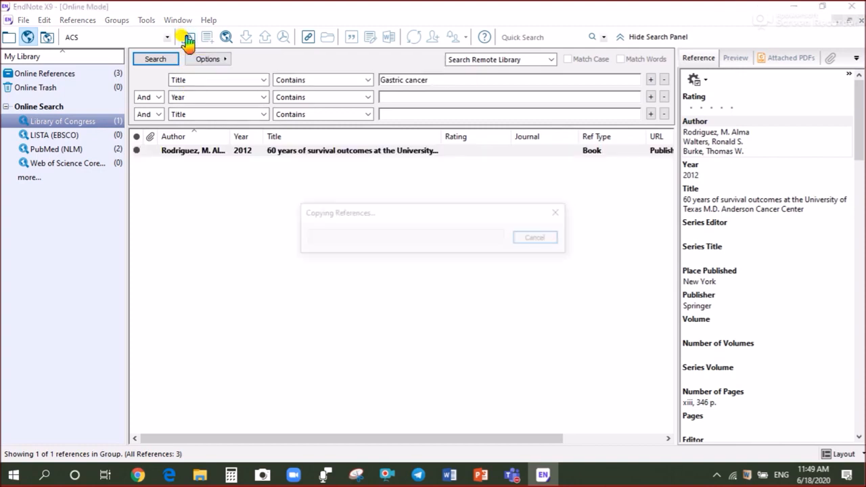
click(9, 39)
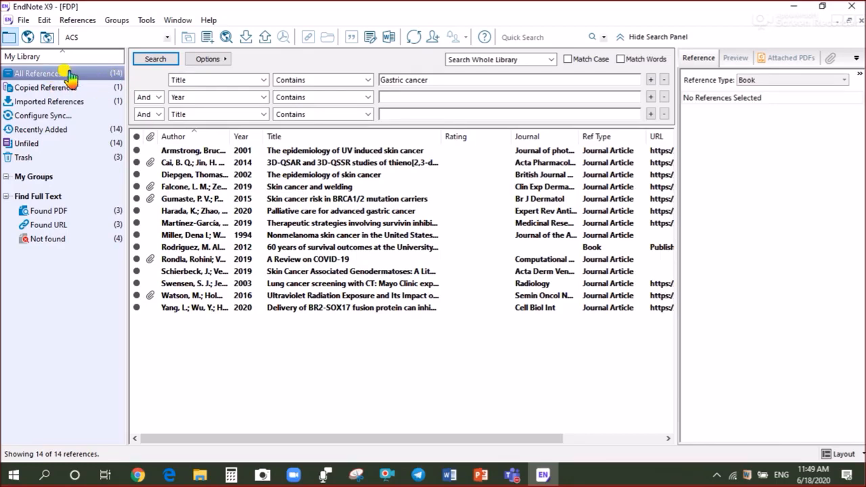
Step: View the online references, change to Integrated Library & Online Search Mode, and choose PubMed (NLM) as the database
click(27, 37)
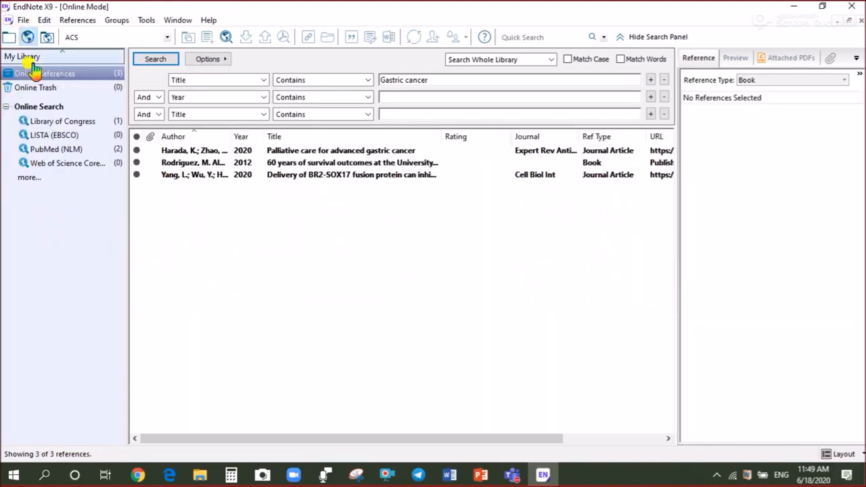
click(46, 38)
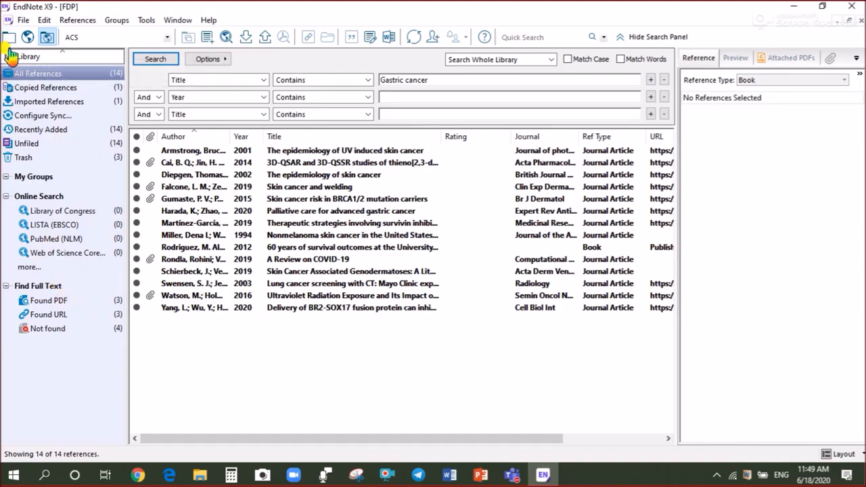
click(54, 240)
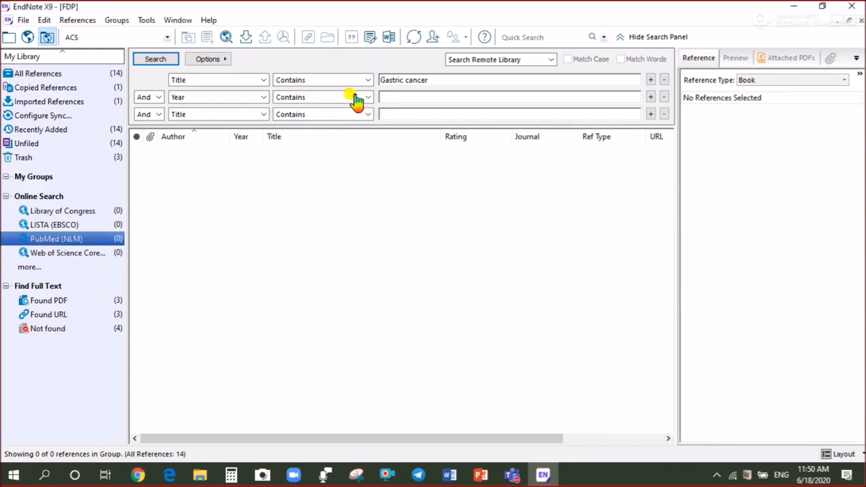
Step: Search PubMed for titles containing "skin cancer", retrieve only the first few records, and display all references
drag(428, 80, 384, 81)
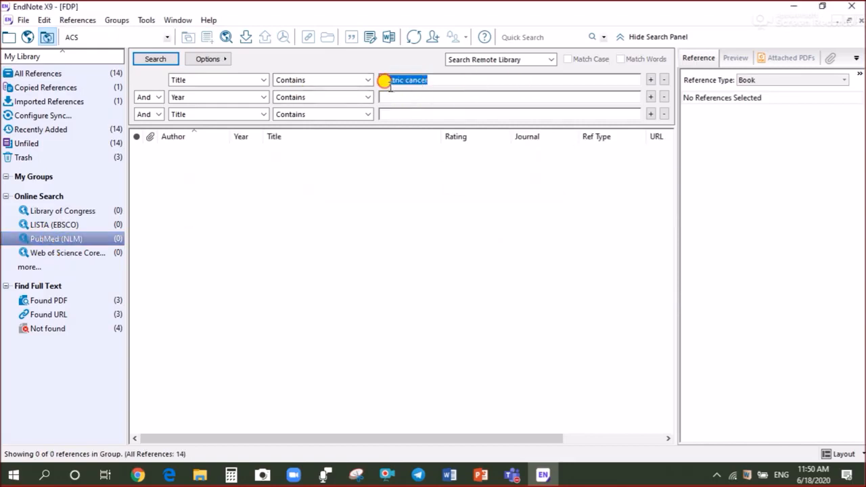
text(skin)
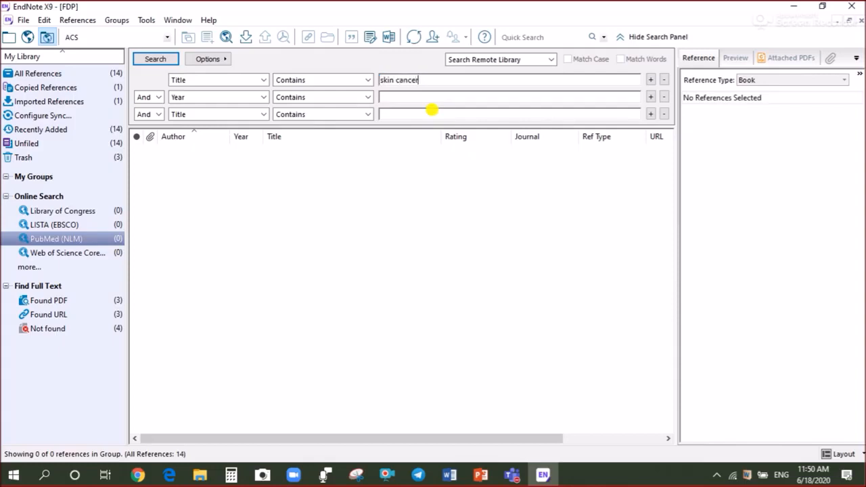
click(156, 61)
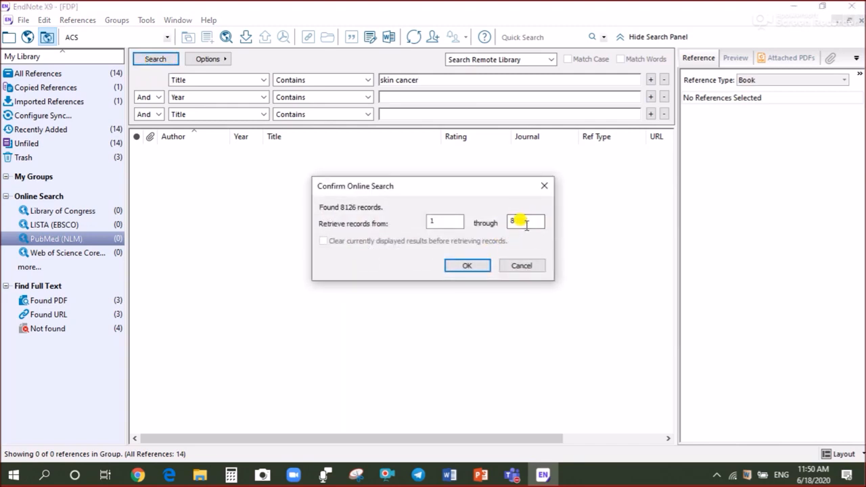
text(5)
click(464, 269)
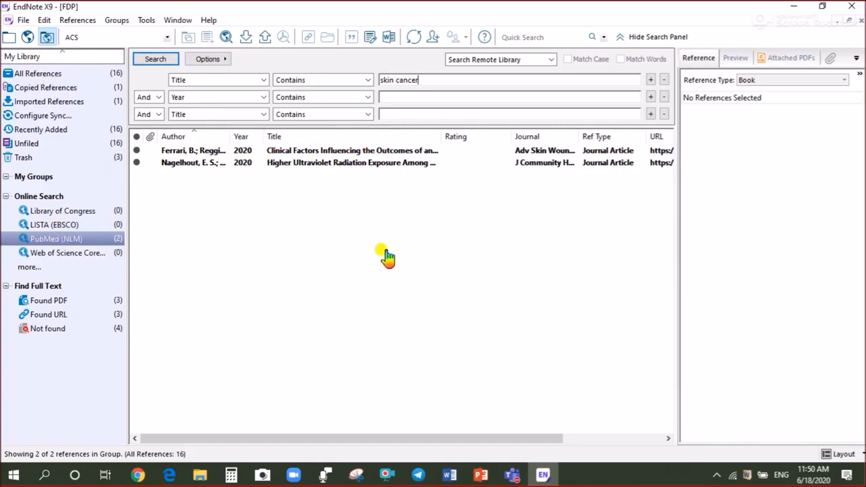
click(81, 76)
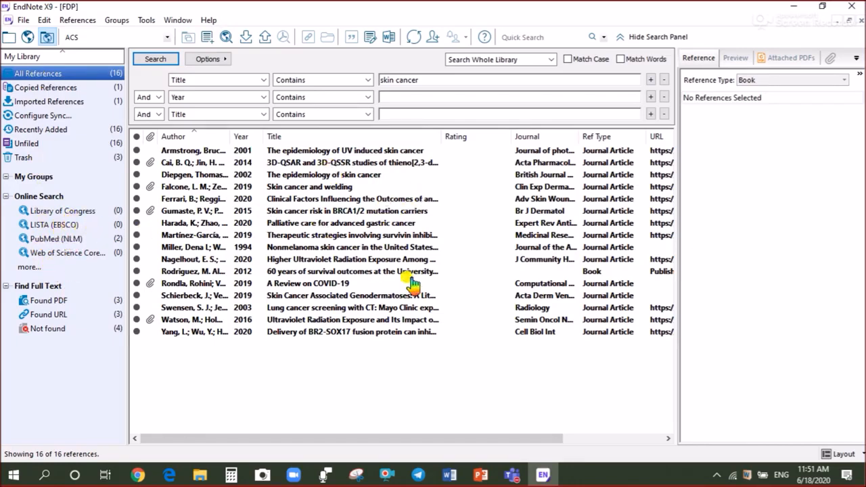
Step: View the PowerPoint tip slide on creating references from PDFs, and open the mixed PDF folder inside FDP data on the desktop
click(482, 475)
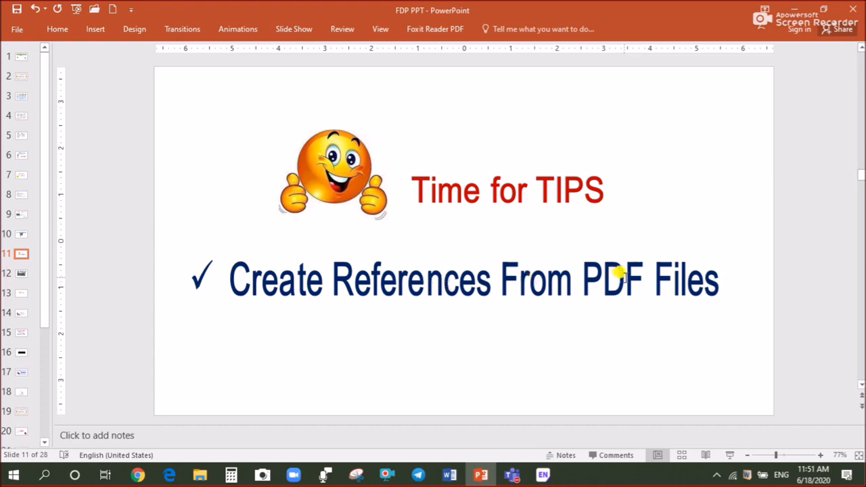
click(542, 474)
key(super+Down)
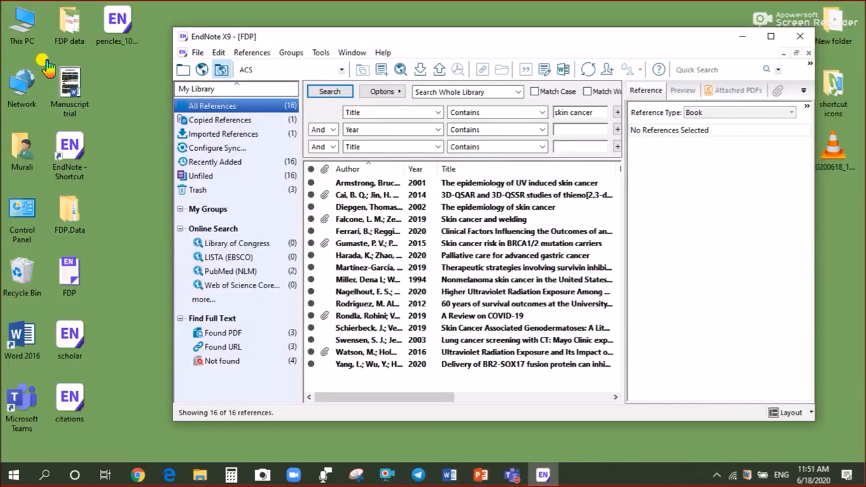
double_click(69, 24)
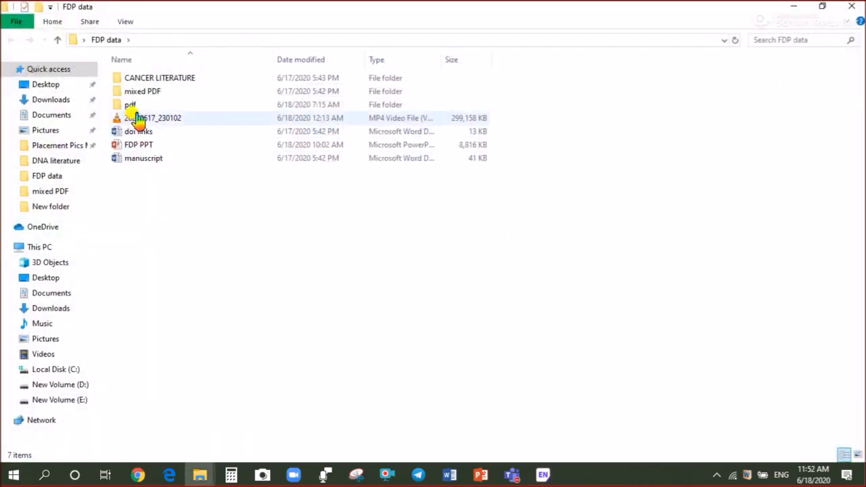
double_click(142, 91)
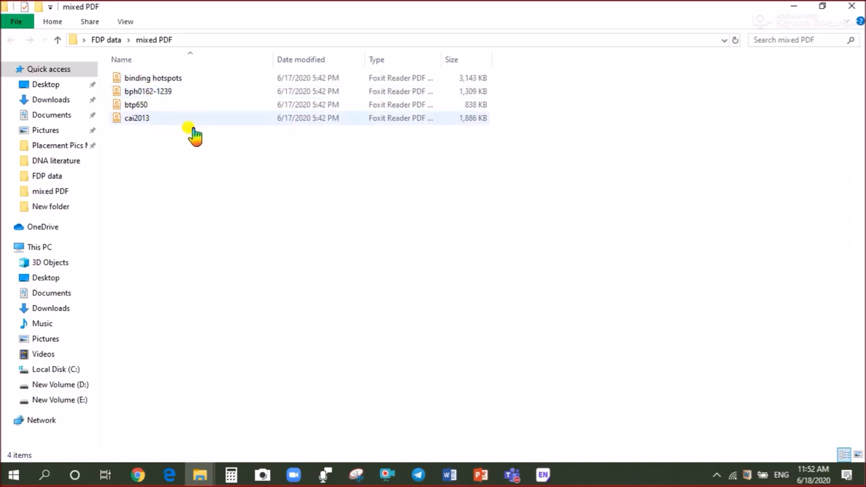
Step: Place the EndNote window beside the PDF file list and import btp650 as a new reference in the FDP library
click(543, 475)
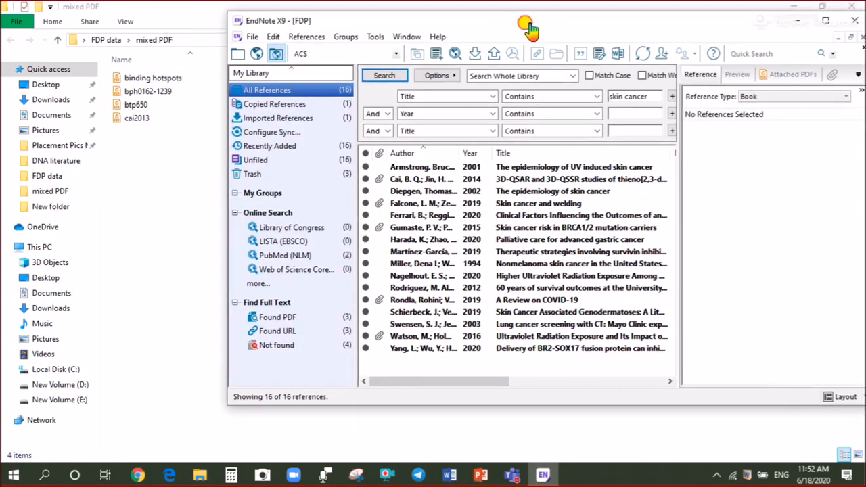
drag(474, 37, 528, 22)
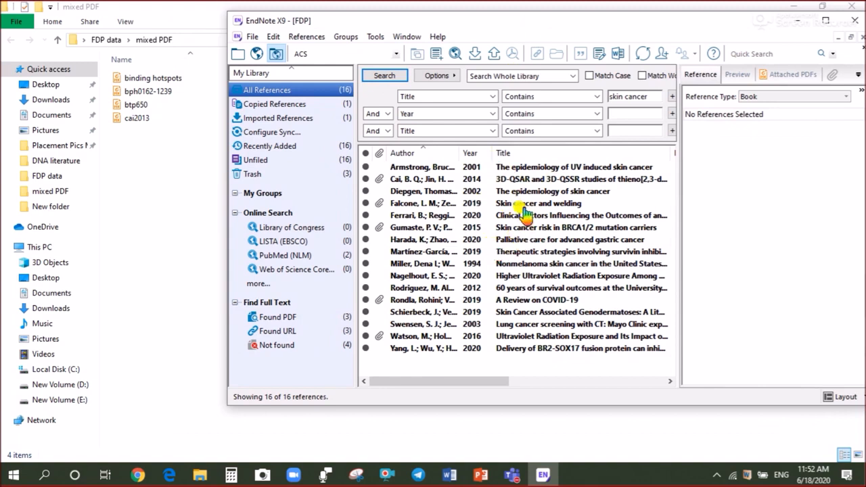
click(138, 106)
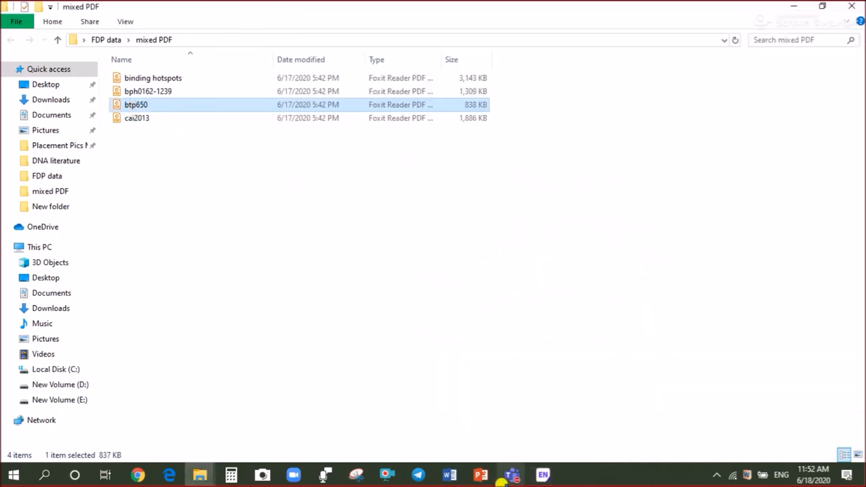
click(544, 476)
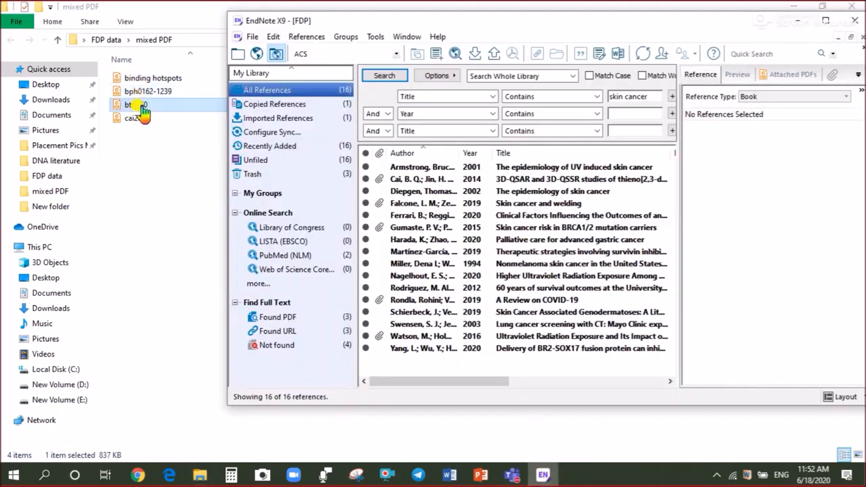
drag(138, 109, 788, 203)
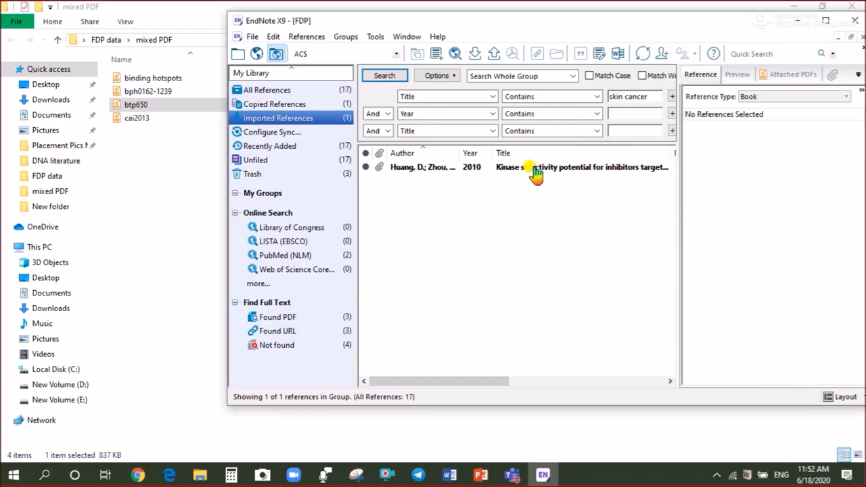
Step: Import the PDF bph0162-1239 from the mixed PDF folder as a new reference and display all references
click(139, 92)
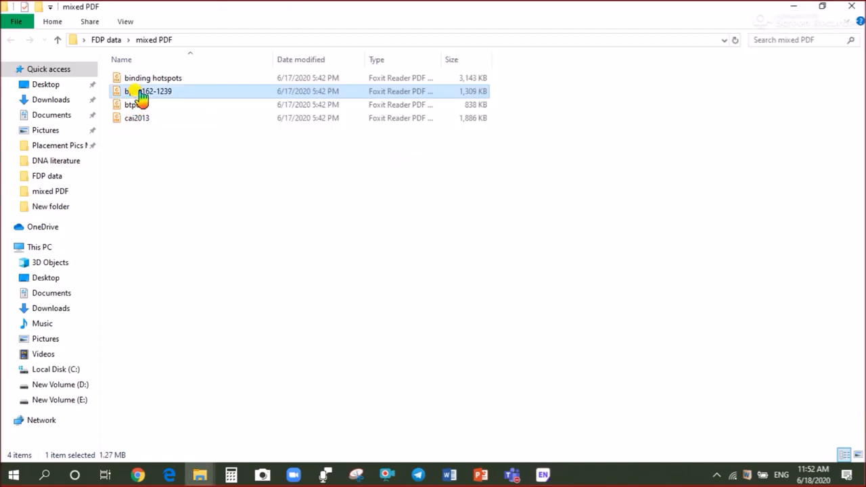
click(543, 474)
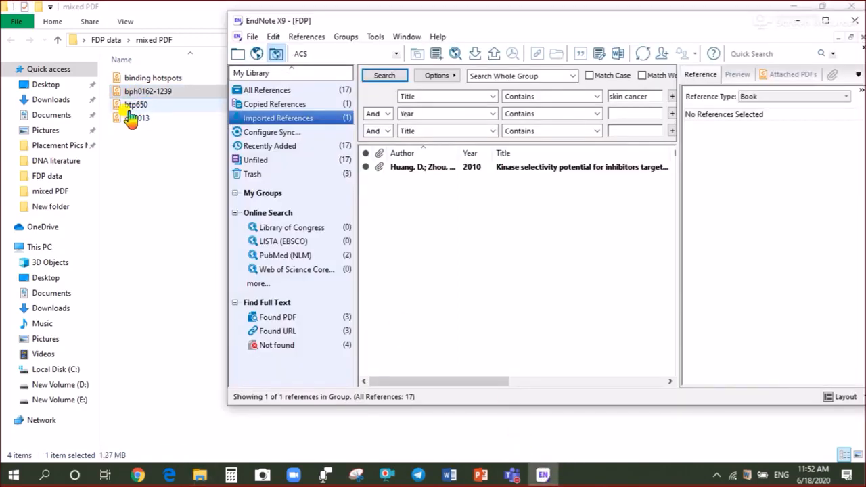
drag(147, 100, 773, 184)
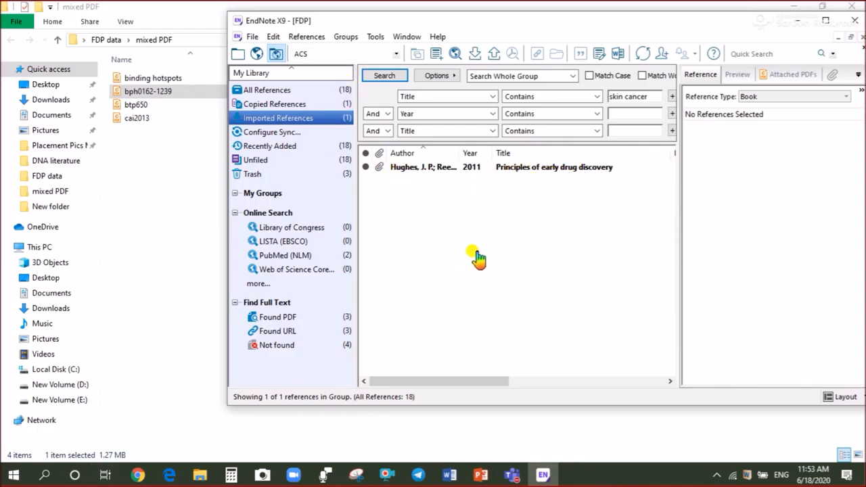
click(325, 89)
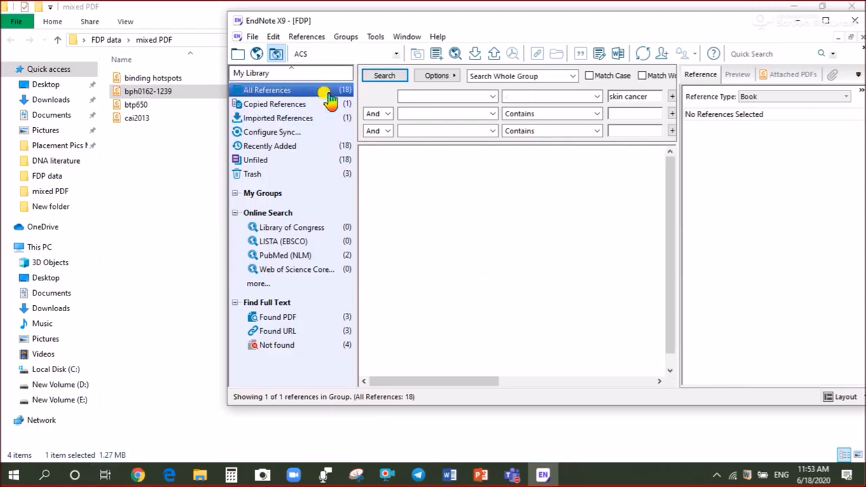
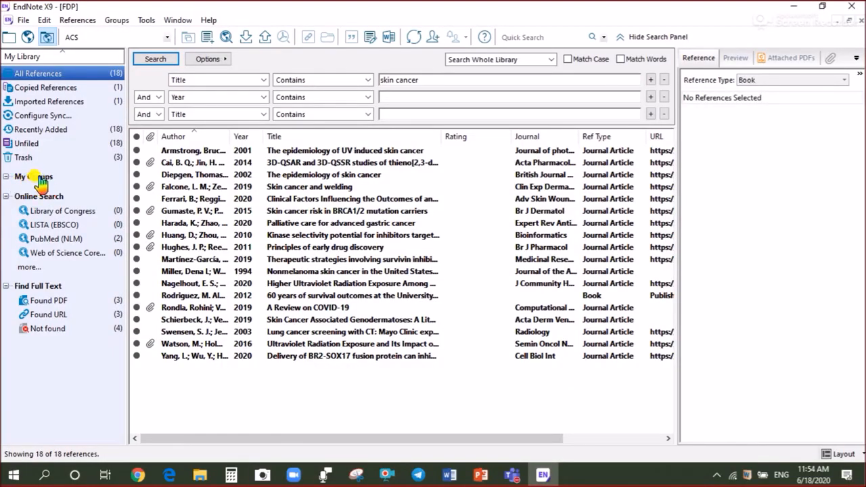
Step: Rename the My Groups group set as 2020
right_click(40, 177)
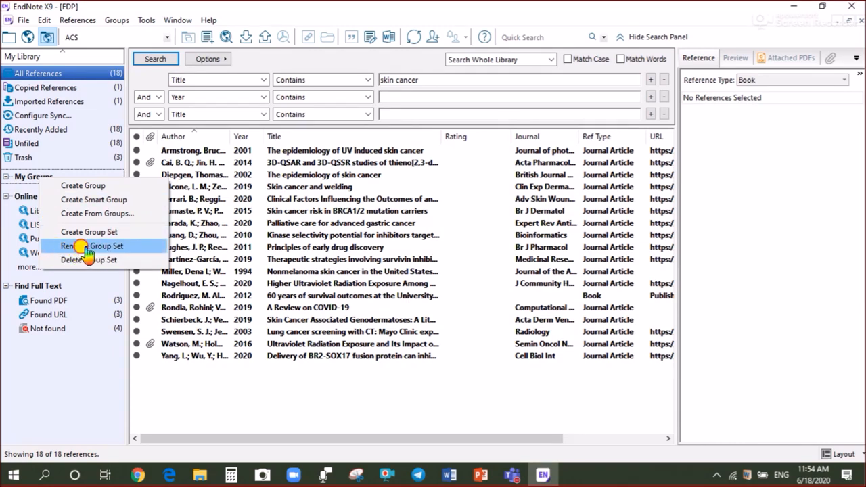
click(87, 248)
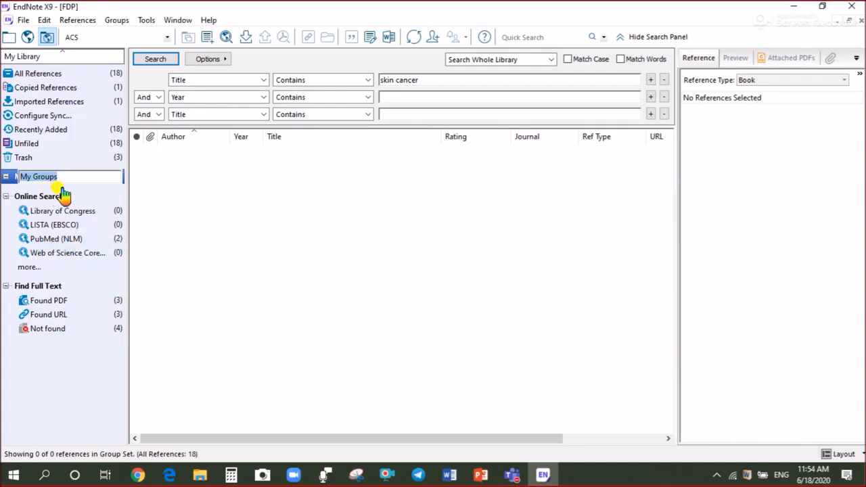
text(2020)
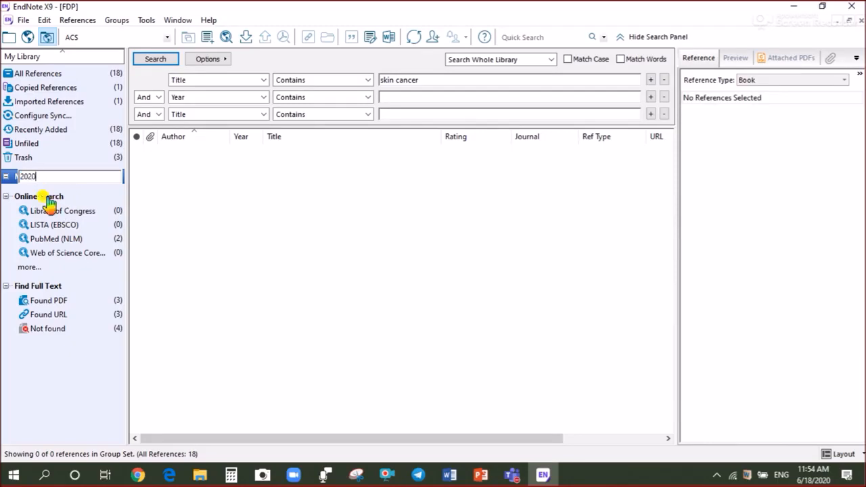
click(157, 273)
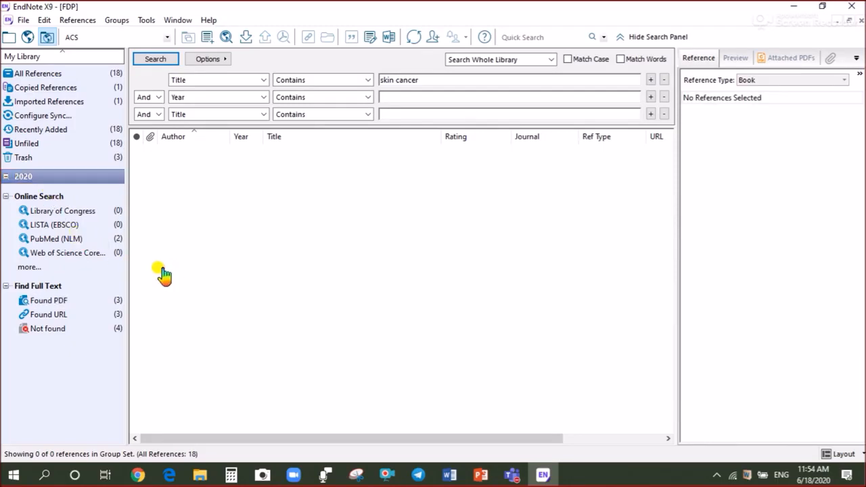
Step: Create a group named "skin cancer" in the 2020 group set
right_click(36, 178)
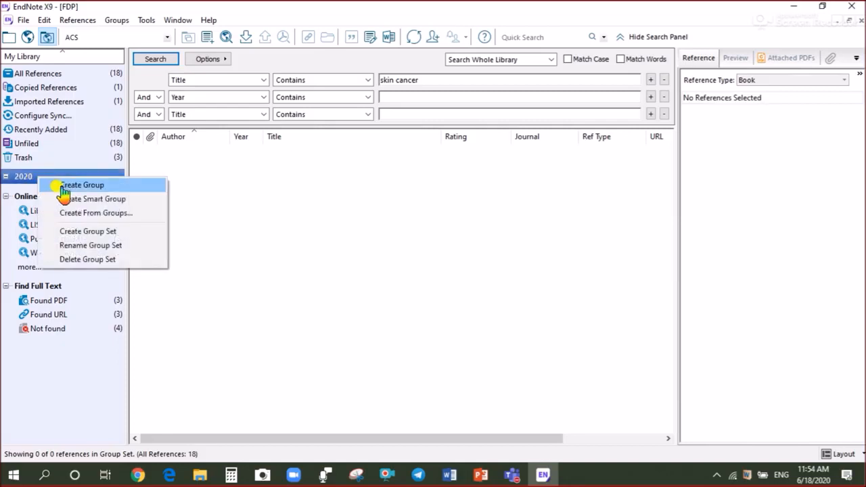
click(68, 186)
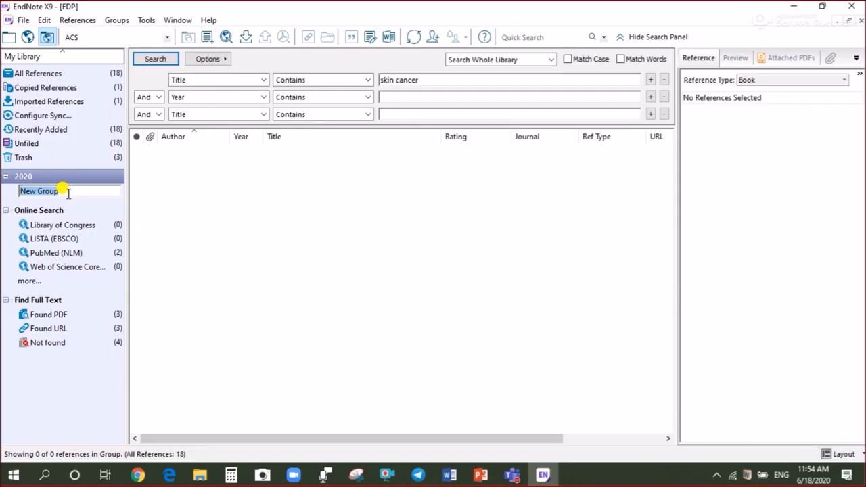
text(skin cancer)
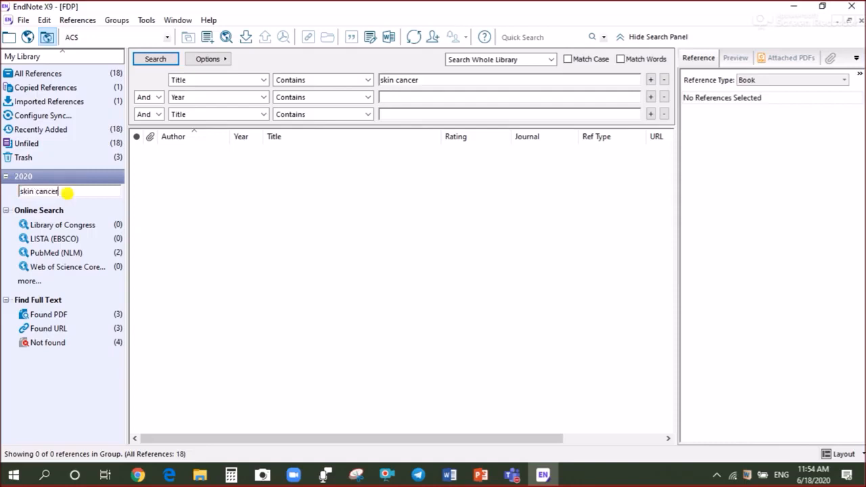
key(Return)
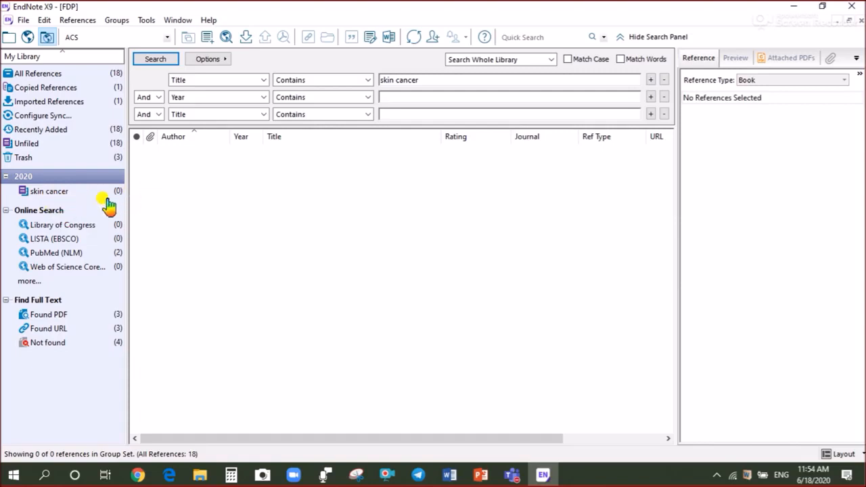
Step: Create a second group named "gastric cancer" in the 2020 group set
right_click(44, 178)
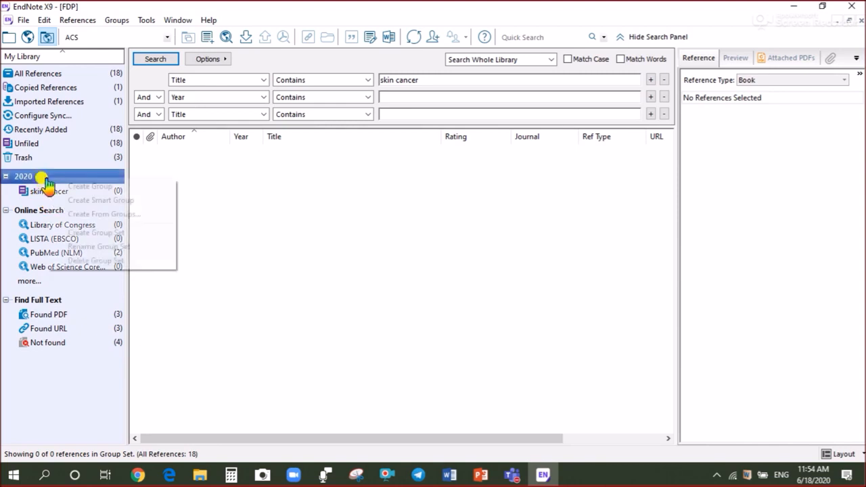
click(79, 187)
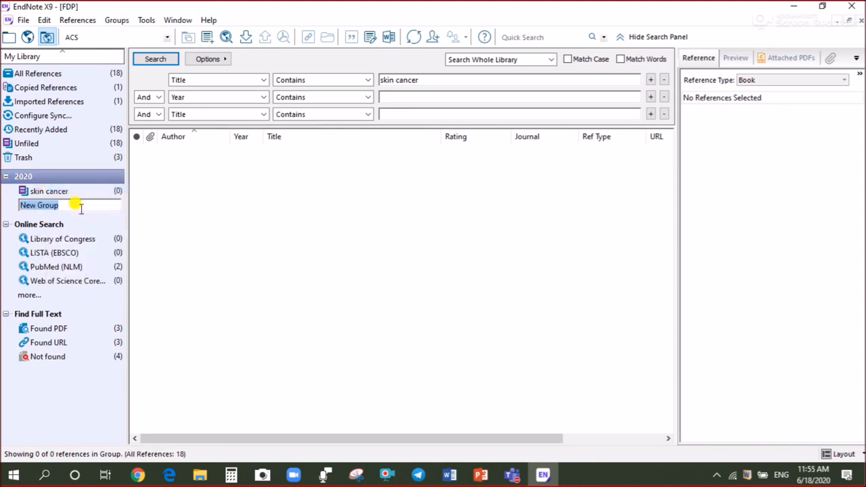
text(gastric cancer)
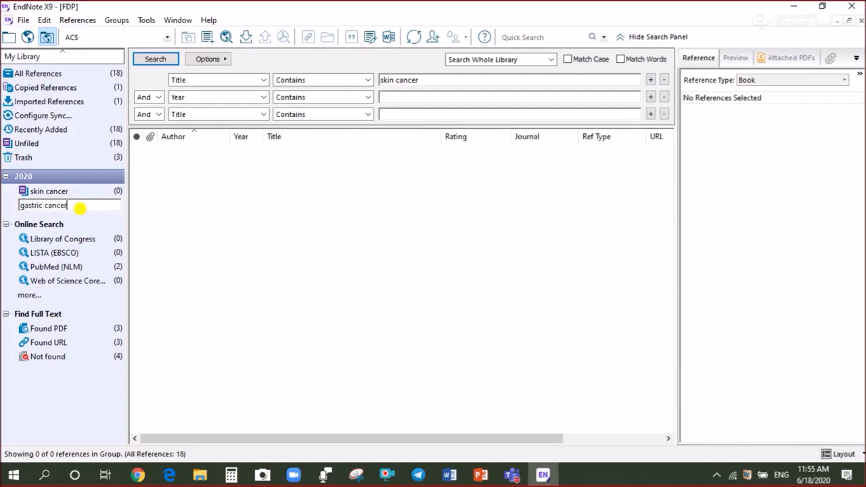
click(201, 253)
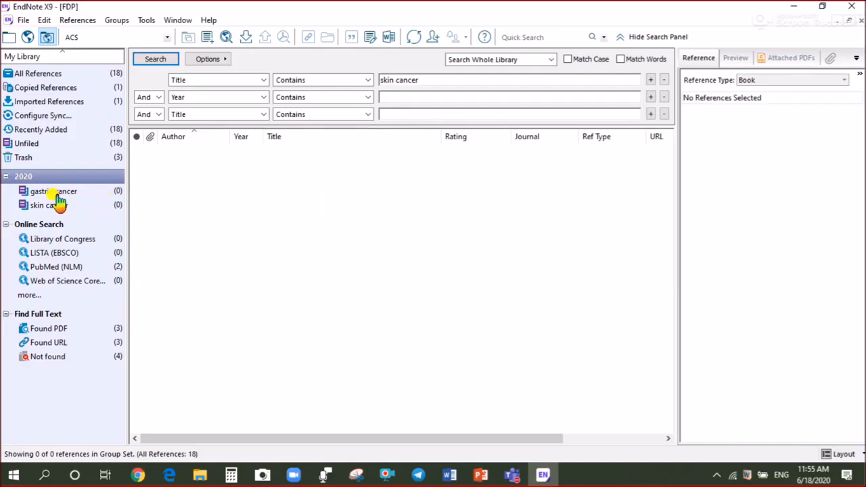
Step: Search all references for "gastric cancer" and add every matching reference to the gastric cancer group
click(40, 73)
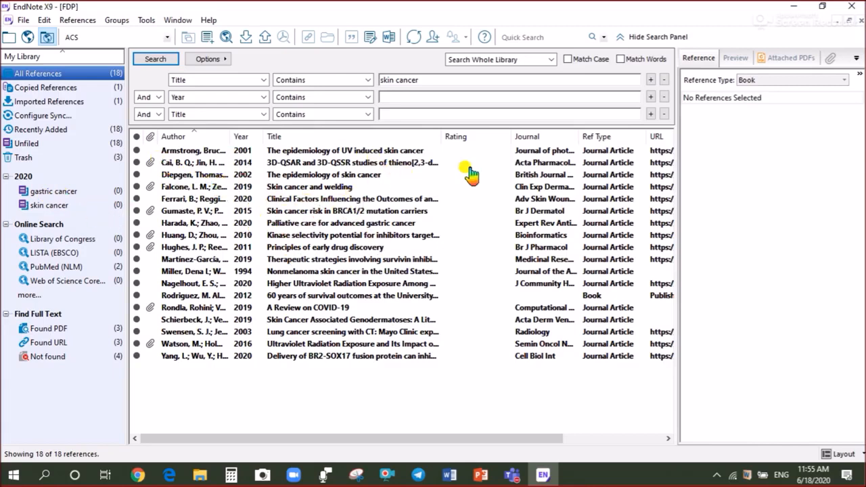
click(510, 34)
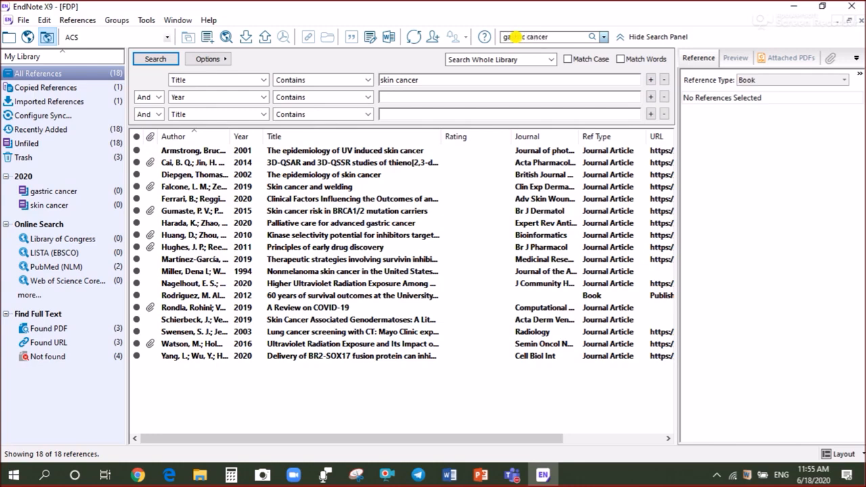
key(Return)
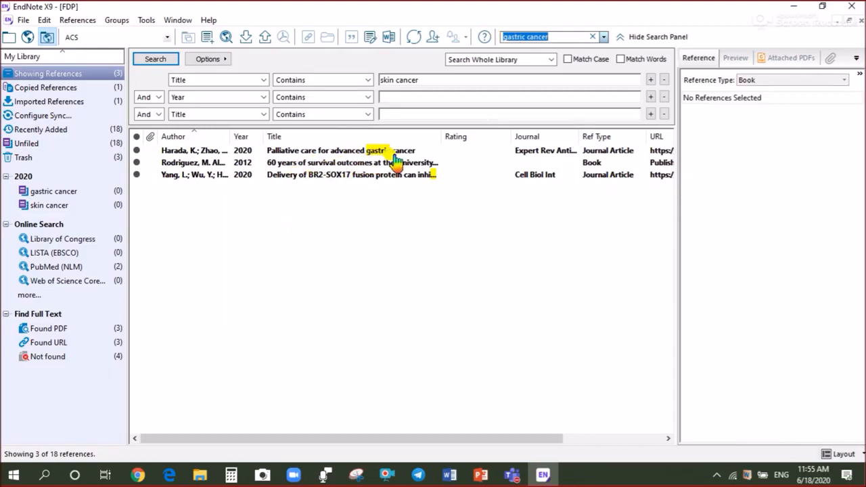
click(344, 163)
key(ctrl+a)
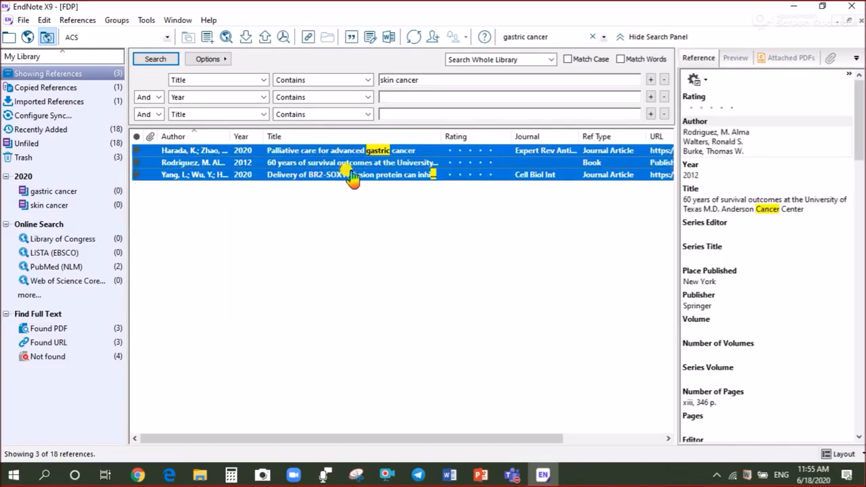
drag(238, 150, 68, 195)
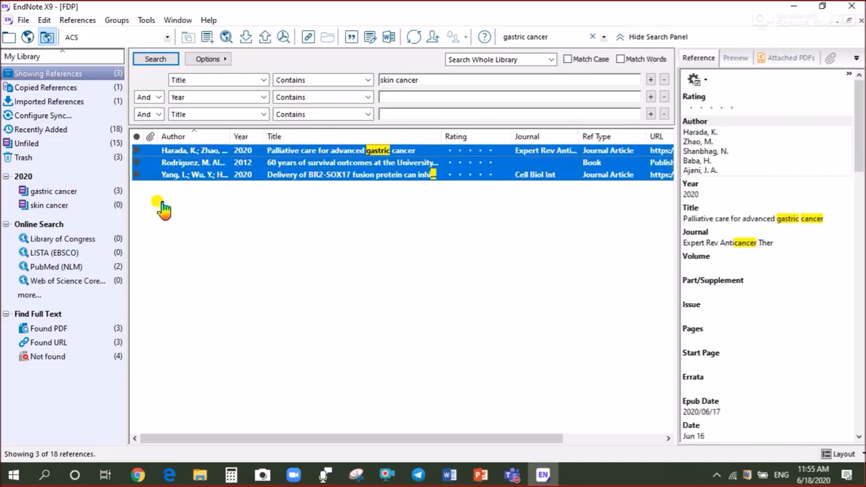
Step: Search all references for "skin cancer" and add every matching reference to the skin cancer group
click(60, 206)
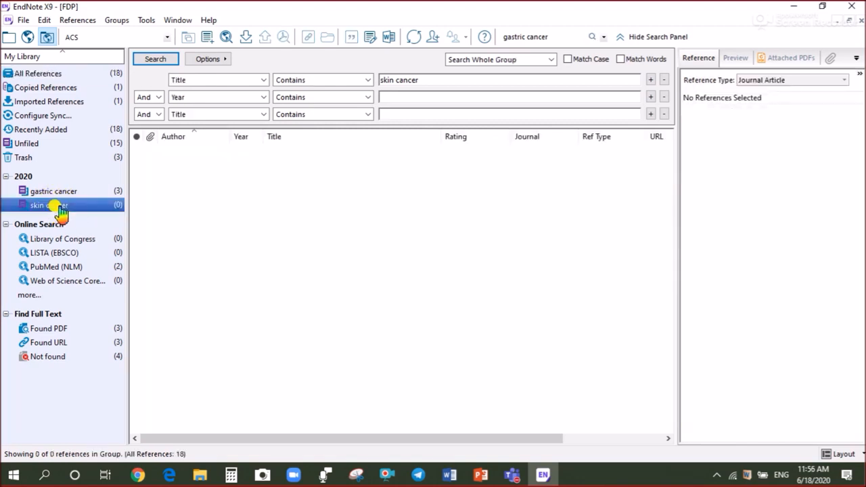
click(59, 75)
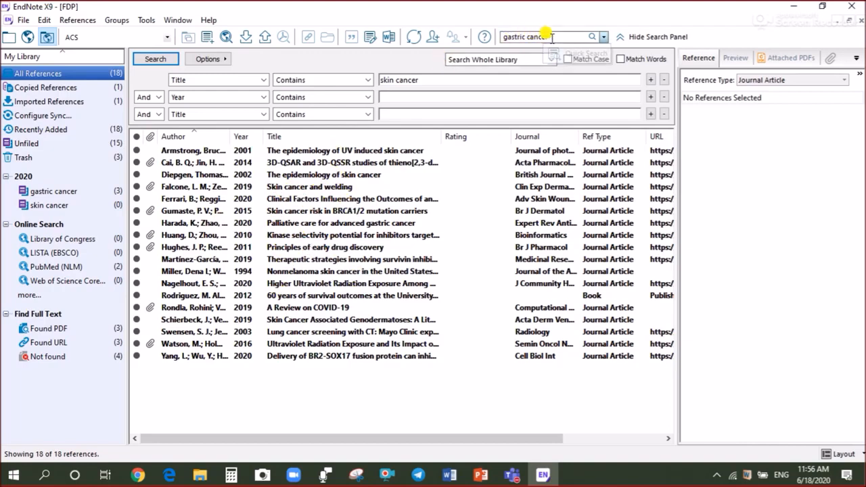
drag(582, 36, 508, 35)
text(s)
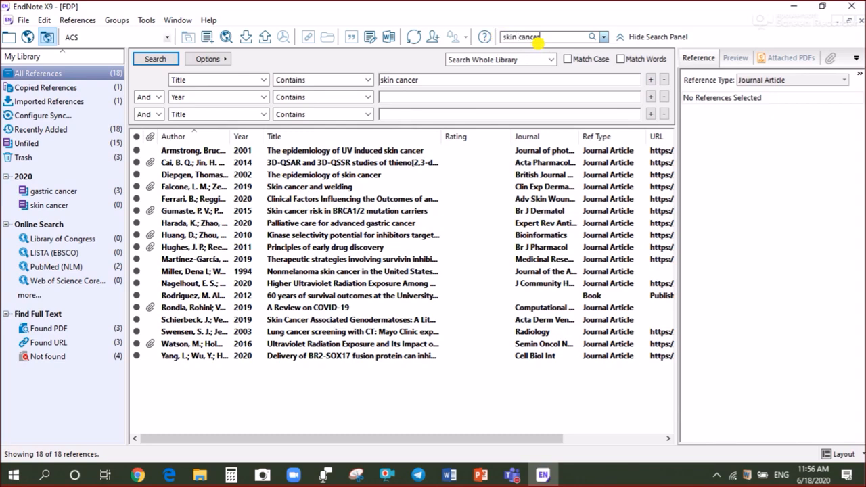
key(Return)
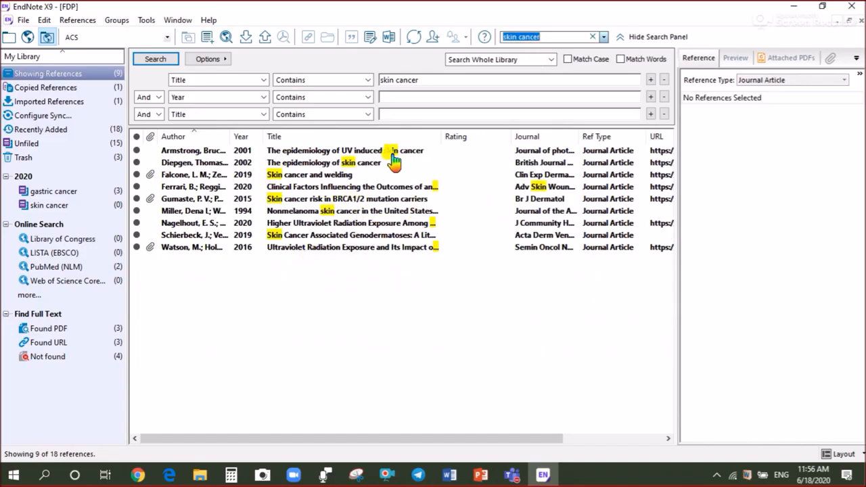
click(309, 178)
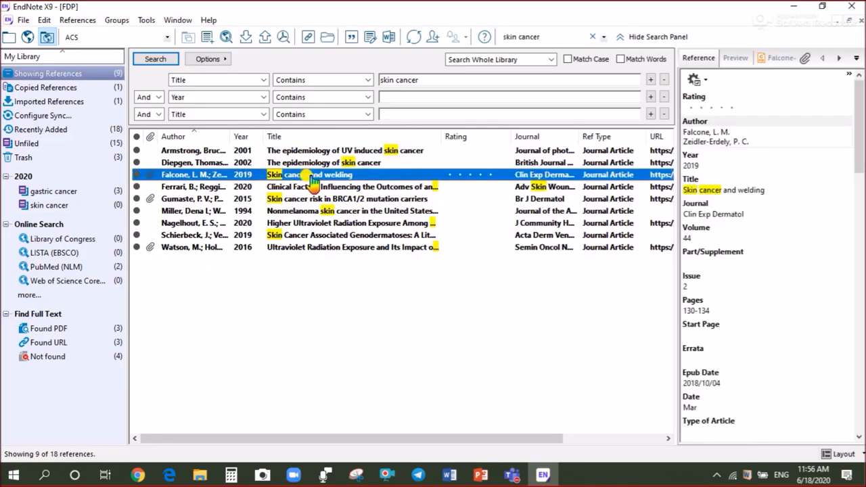
key(ctrl+a)
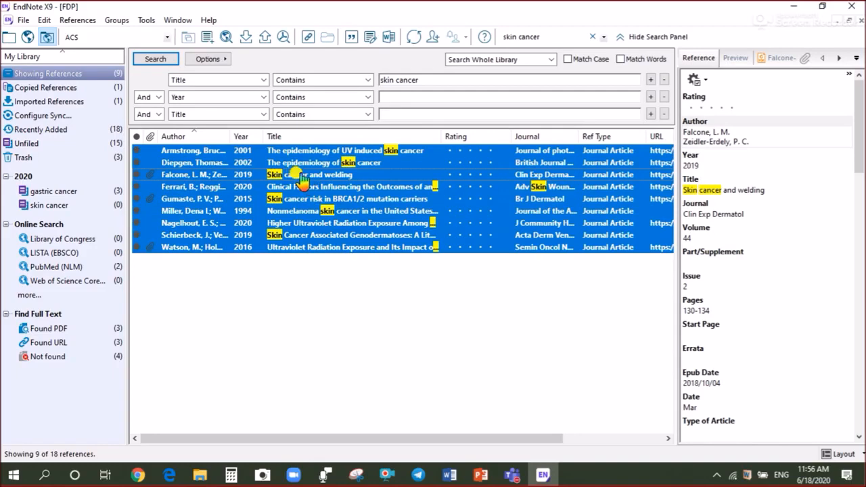
drag(263, 165, 117, 206)
click(293, 301)
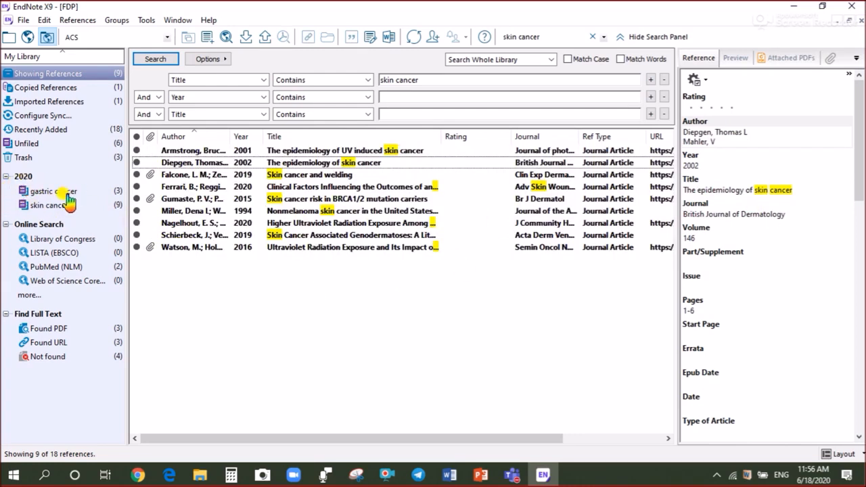
Step: Display all references and switch the library to Local Library Mode
click(66, 74)
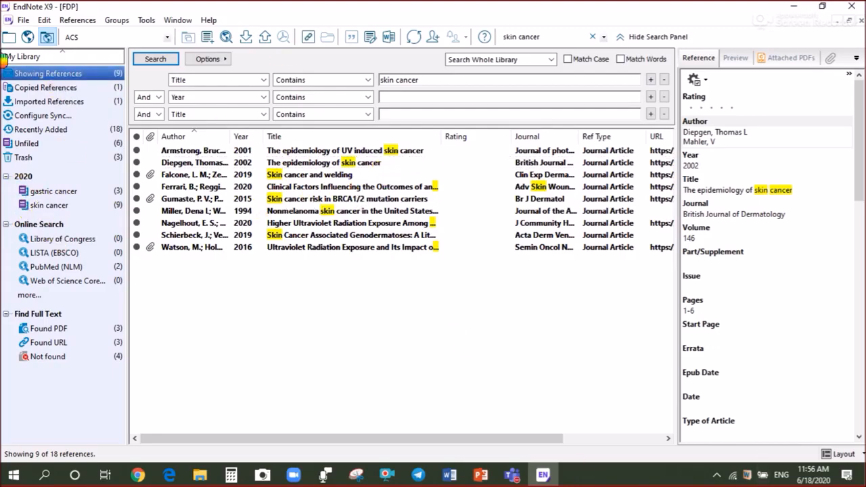
click(10, 38)
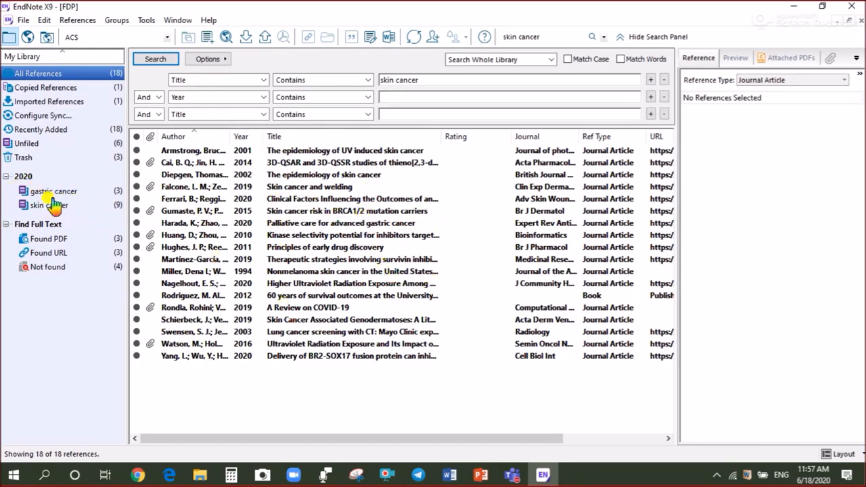
Step: Switch to File Explorer at the FDP data folder
click(480, 474)
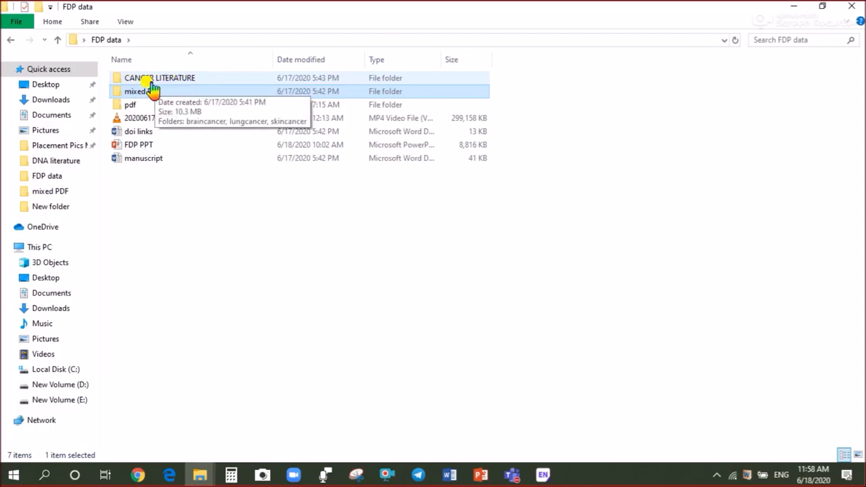
Step: Look through the CANCER LITERATURE folder and its braincancer subfolder, and return to the FDP data folder
double_click(177, 81)
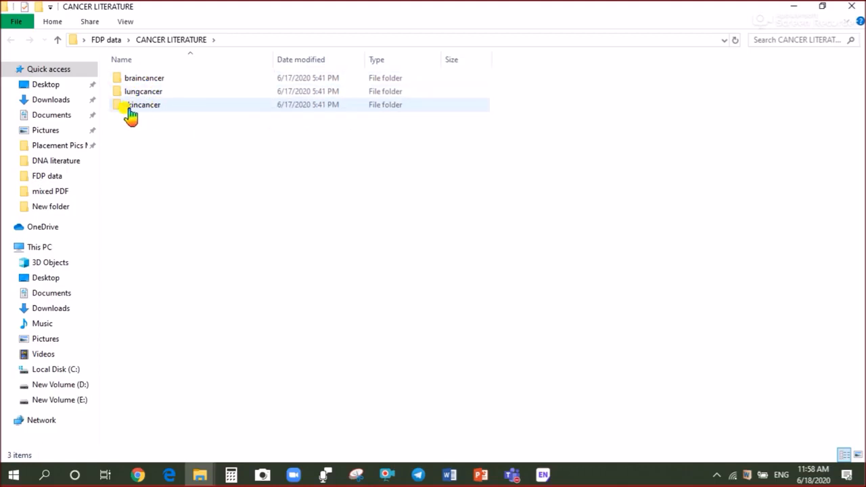
double_click(153, 81)
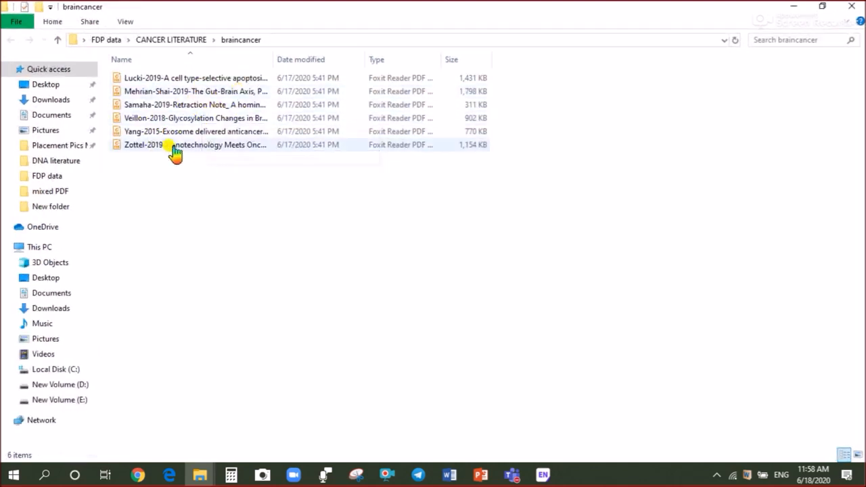
double_click(59, 40)
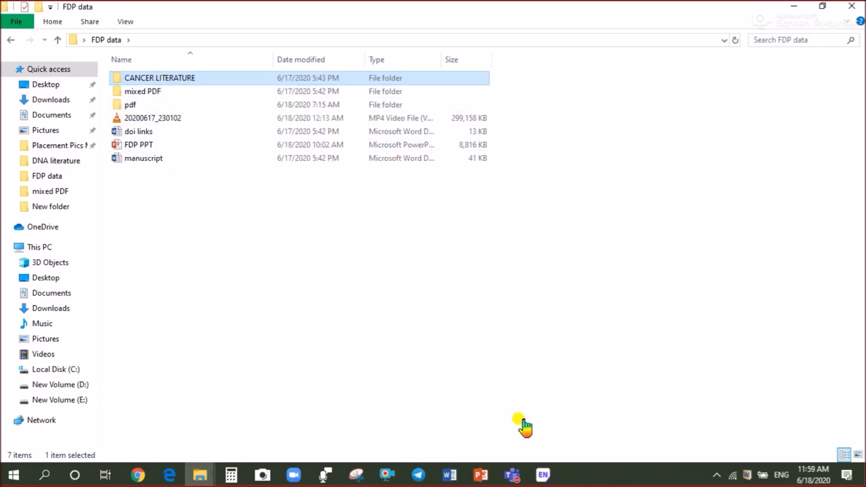
Step: Switch to the FDP library in EndNote X9 and maximise its window
click(540, 476)
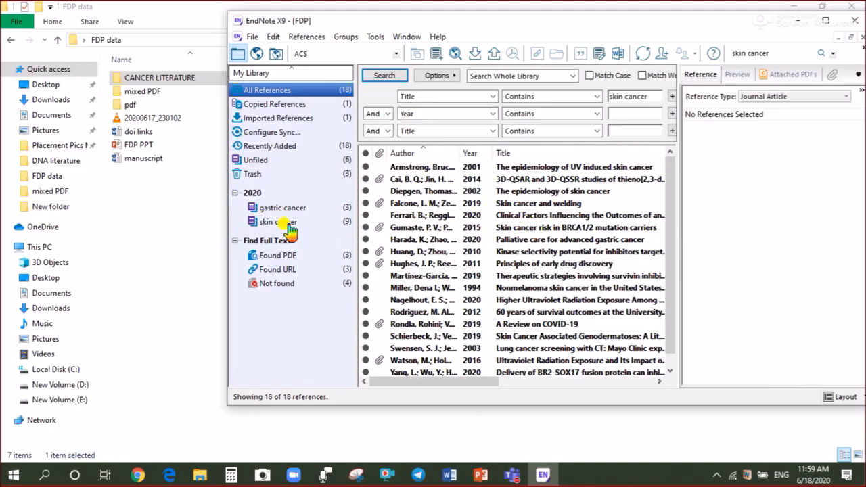
drag(694, 25, 635, 35)
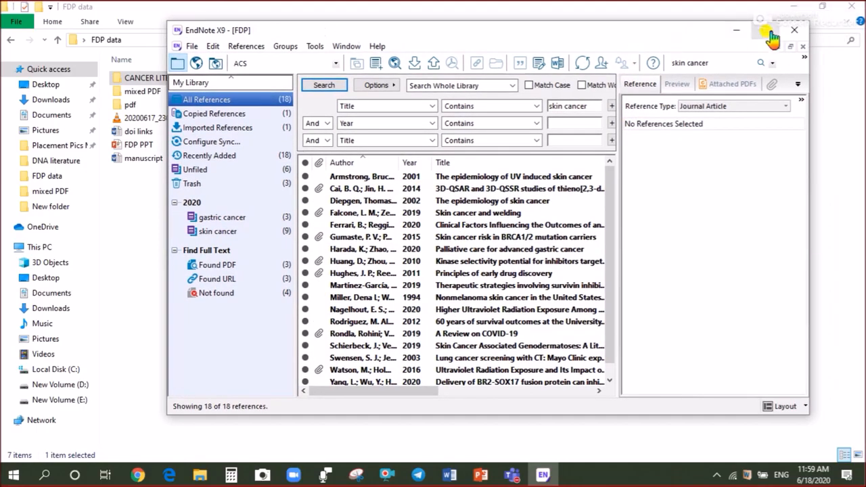
click(764, 31)
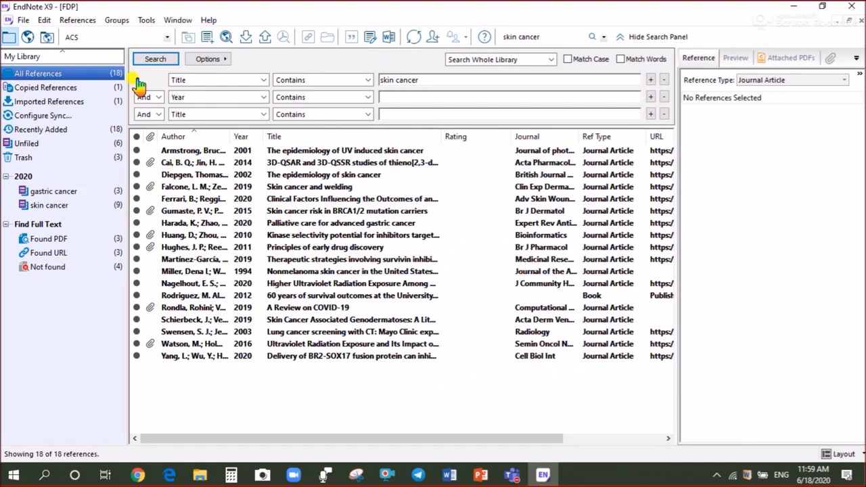
Step: Set up a folder import that includes files in subfolders and creates a group set for the import
click(26, 20)
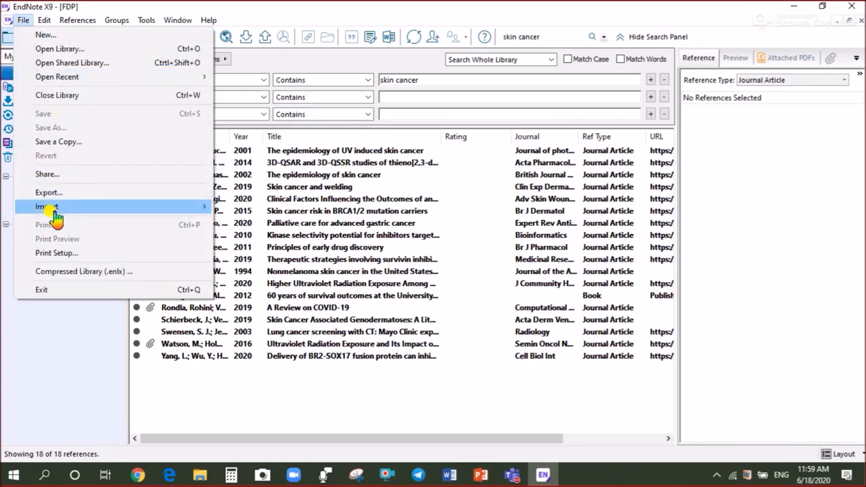
mouse_move(55, 215)
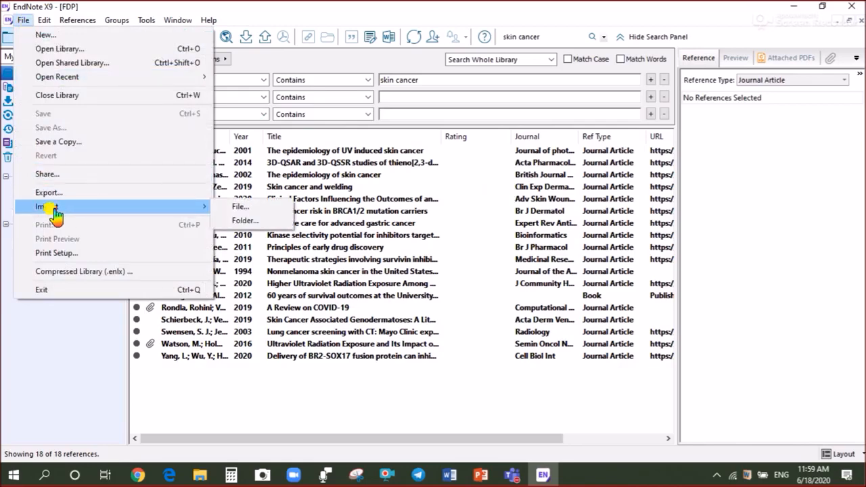
click(243, 221)
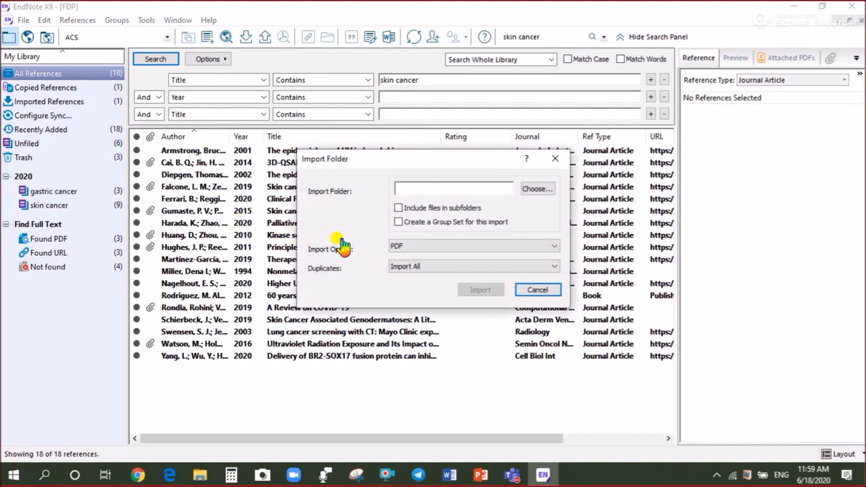
click(398, 208)
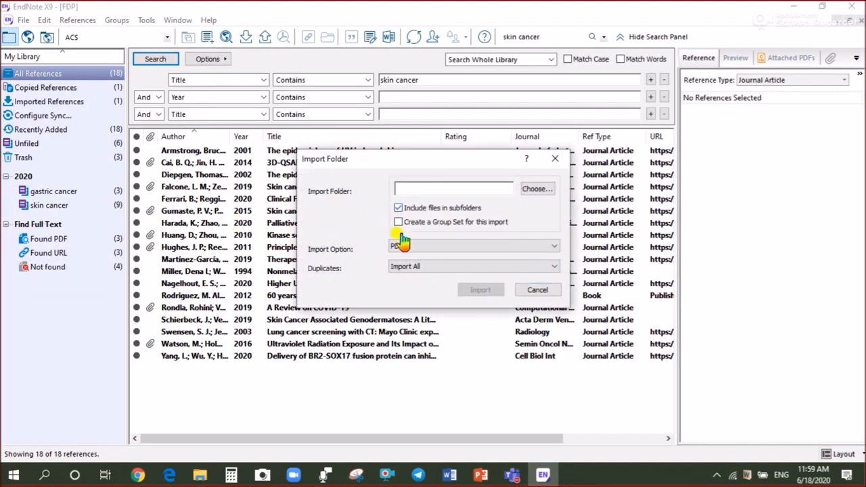
click(398, 222)
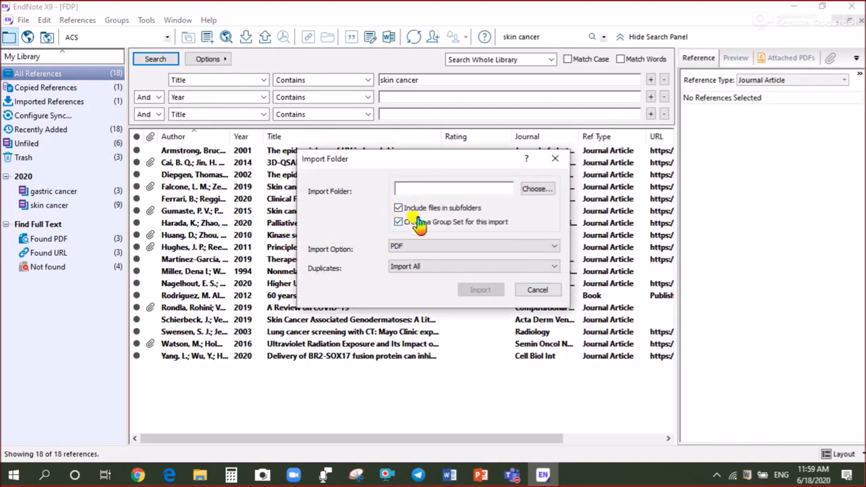
Step: Import the PDFs from the CANCER LITERATURE folder in the Desktop's FDP data folder and list the braincancer group's references
click(536, 189)
click(438, 248)
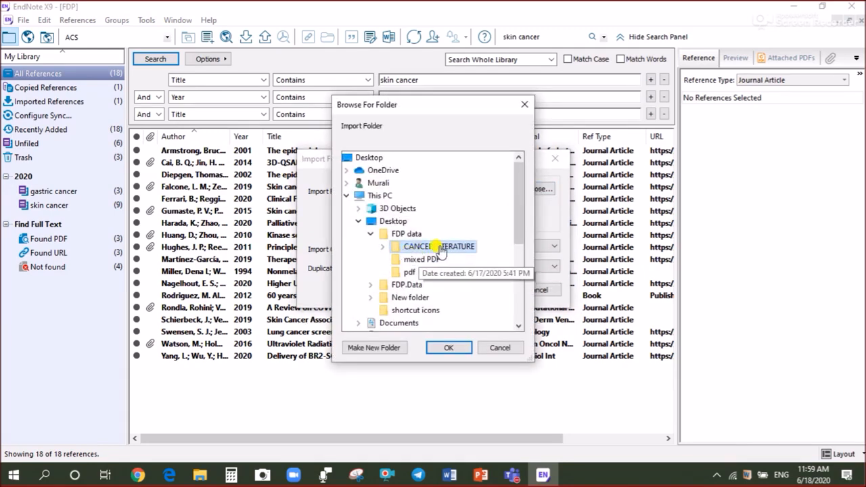
click(382, 246)
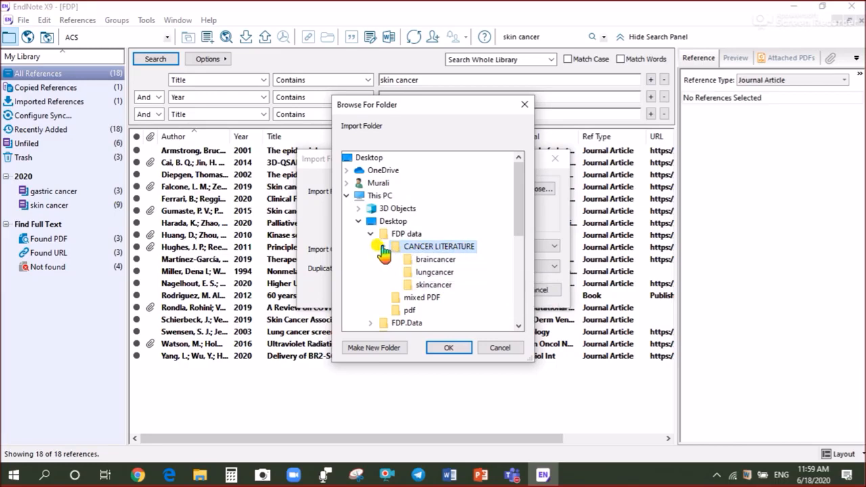
double_click(429, 249)
double_click(426, 246)
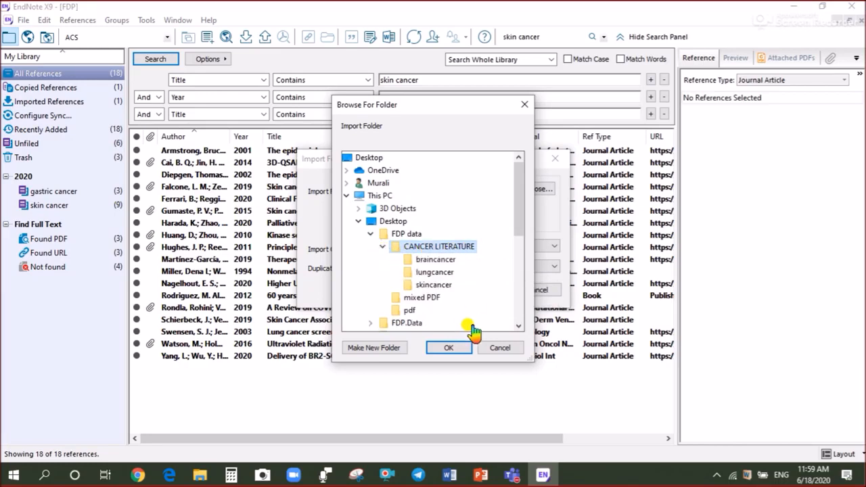
click(450, 348)
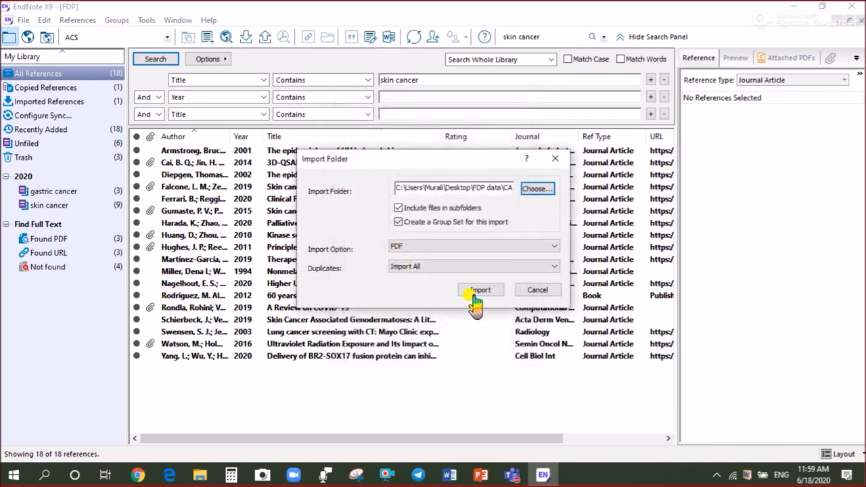
click(481, 293)
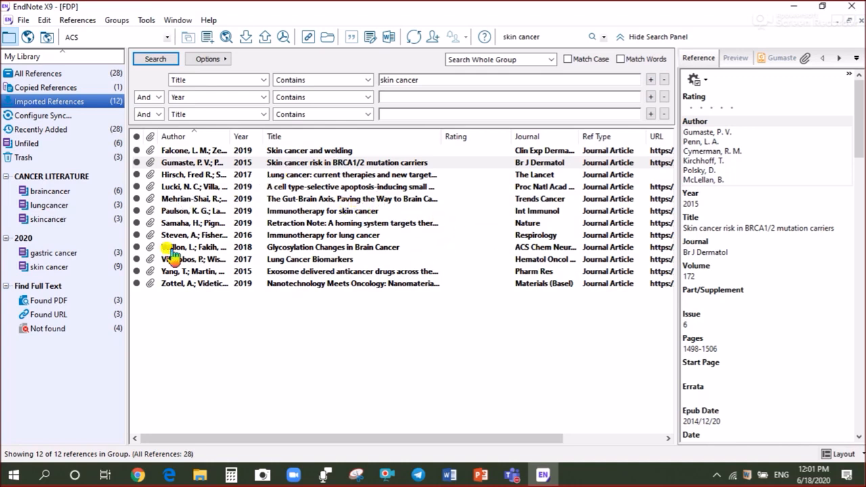
click(53, 192)
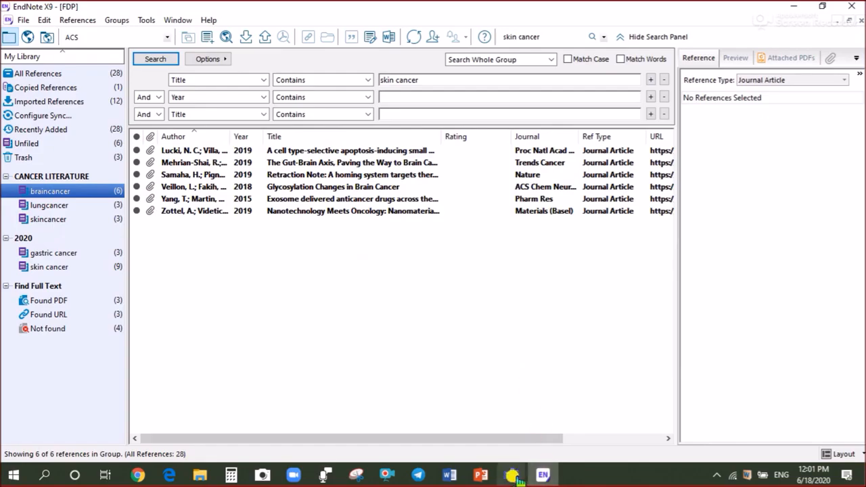
Step: Switch to the PowerPoint slide show and view the slide on adding a journals term list to an EndNote library
click(478, 475)
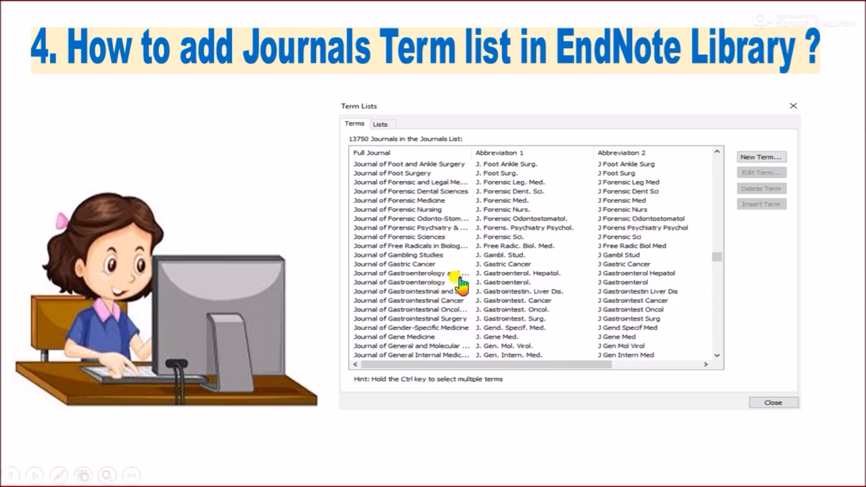
click(106, 476)
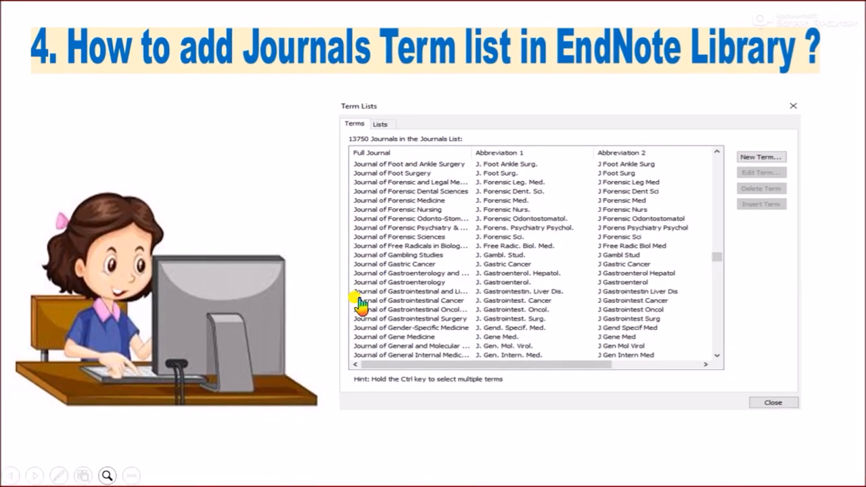
right_click(354, 303)
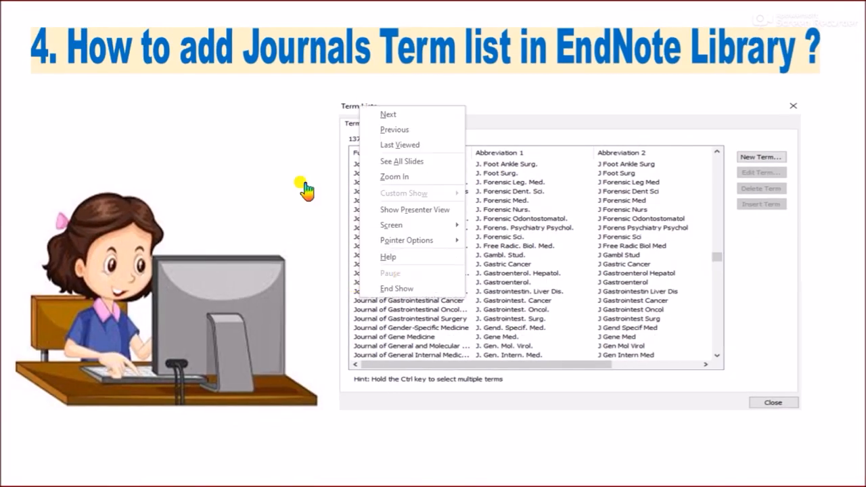
click(224, 114)
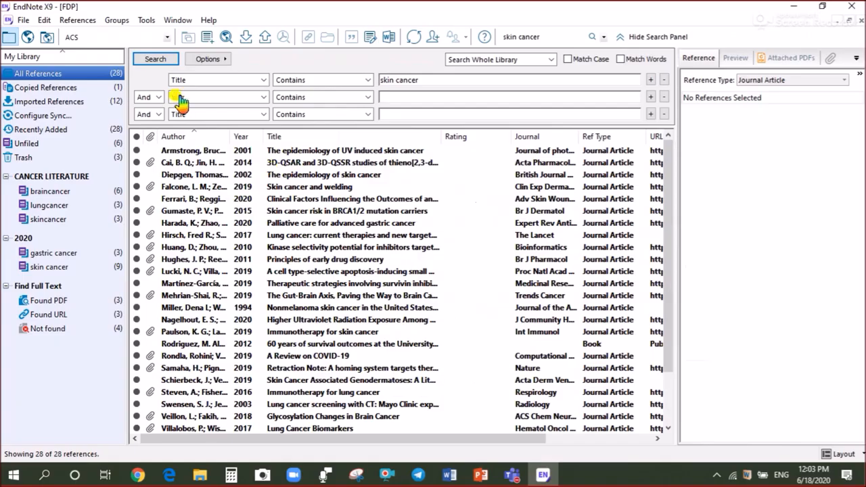
Step: Select the 2020 reference on an acellular dermal matrix for skin cancer and open the library's Journals term list
click(147, 20)
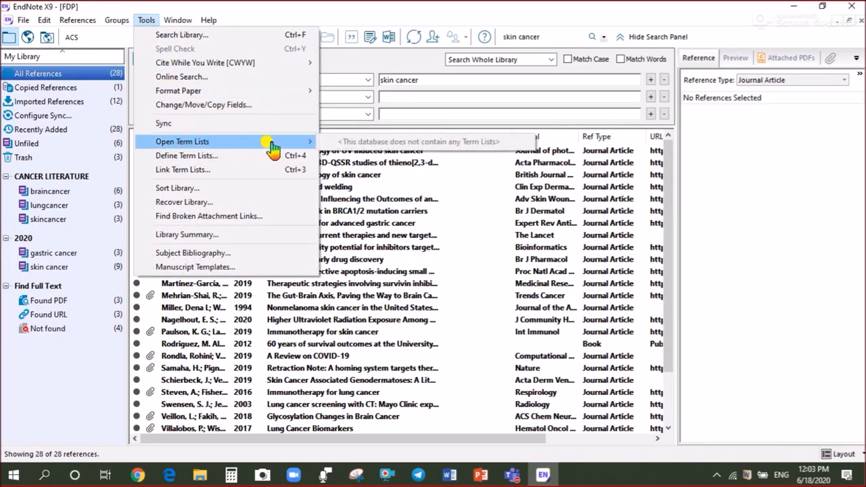
click(372, 203)
click(147, 21)
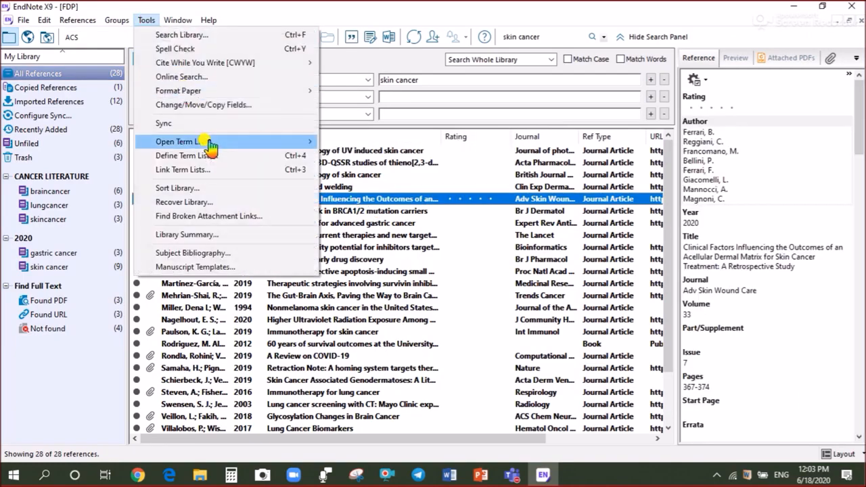
mouse_move(216, 144)
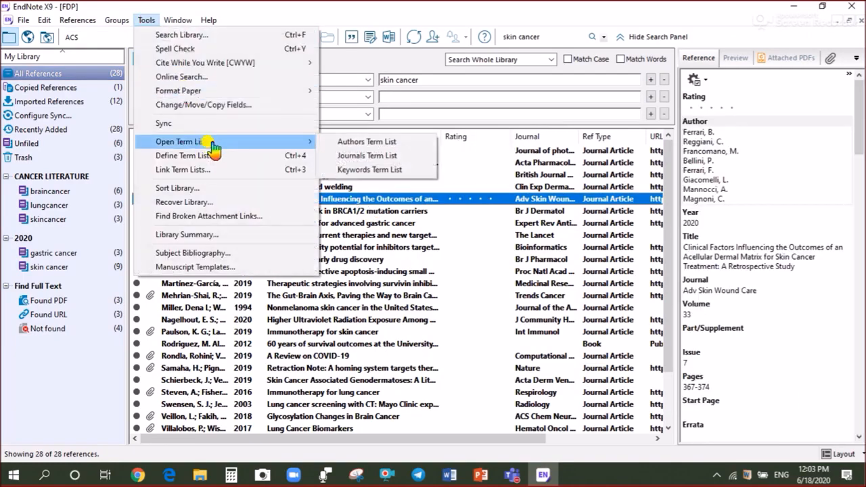
click(372, 157)
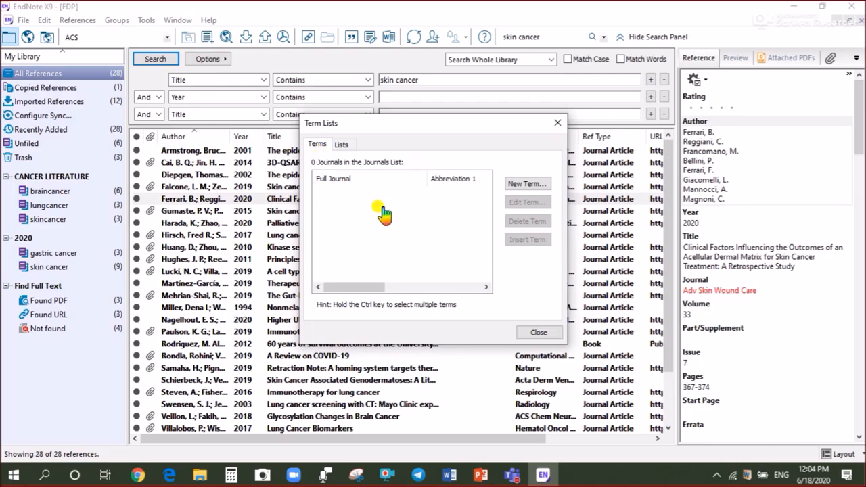
Step: Import the Chemical text file from EndNote's Terms Lists folder into the Journals term list
click(344, 145)
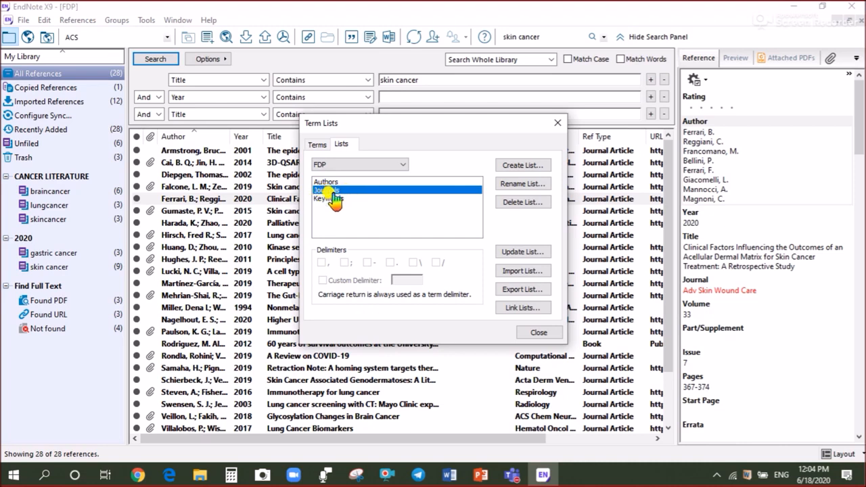
click(517, 274)
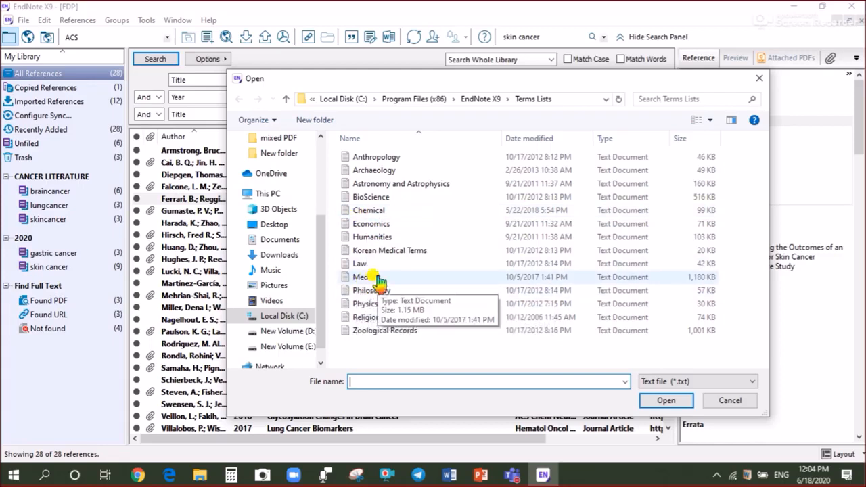
click(371, 212)
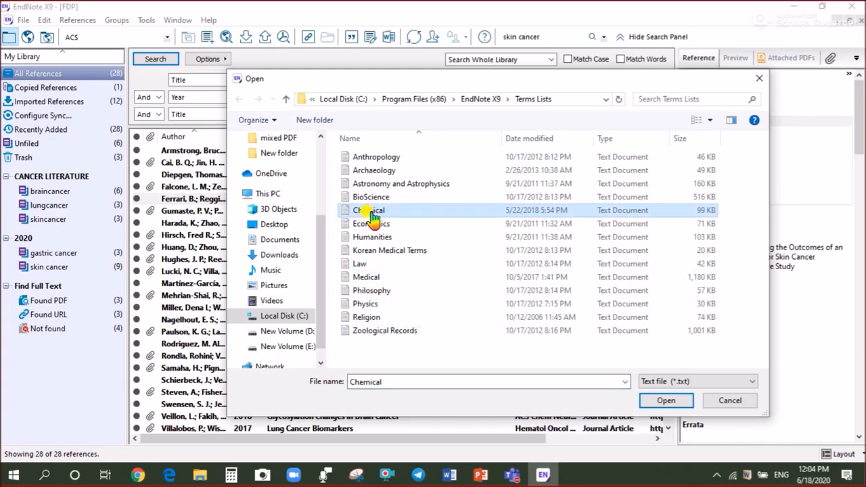
click(664, 403)
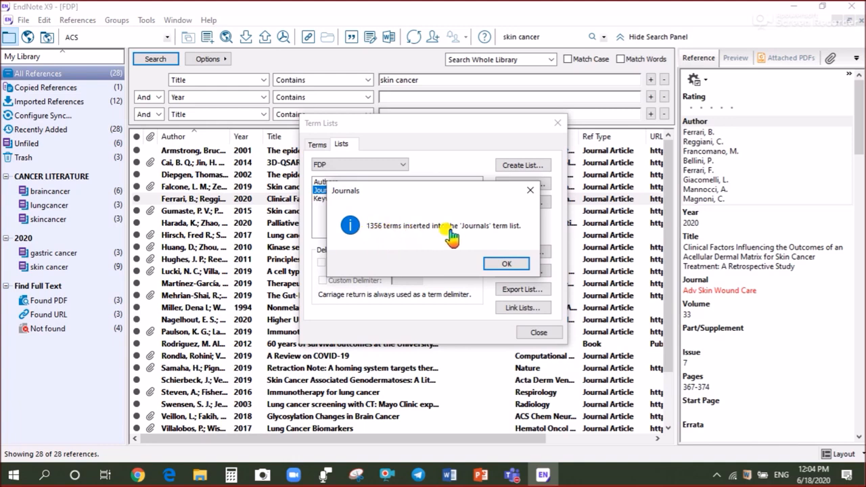
click(507, 265)
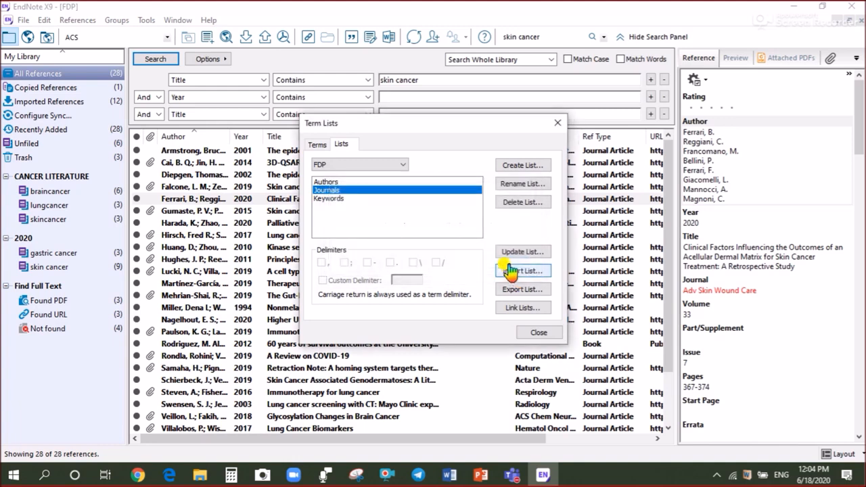
Step: Enlarge the Term Lists dialog to review the full journal names and abbreviations in the Journals list, and close it
click(319, 144)
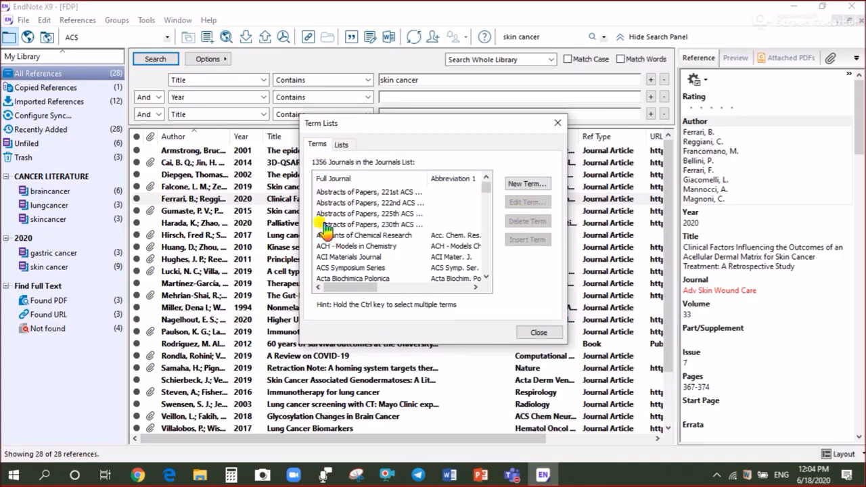
drag(294, 223, 39, 207)
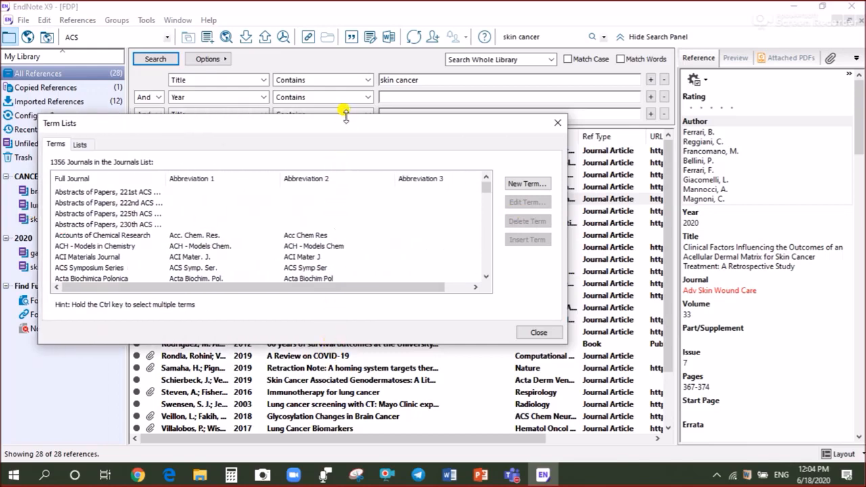
drag(344, 116, 345, 19)
drag(460, 344, 466, 448)
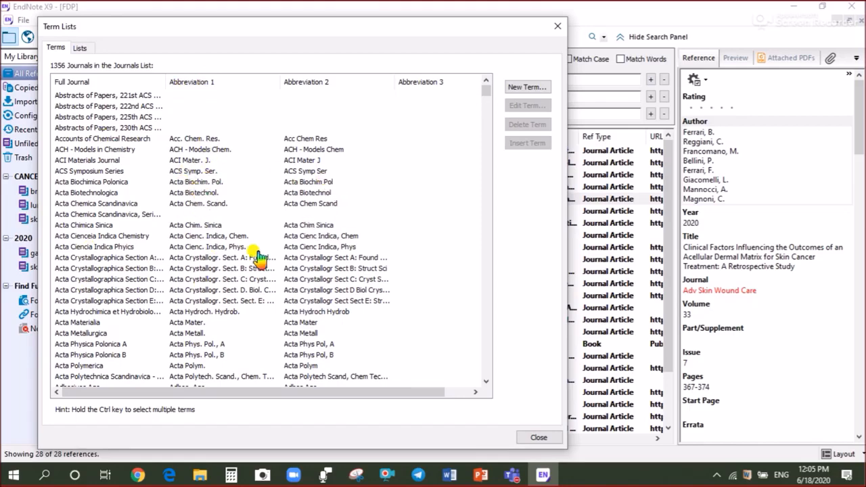
click(538, 437)
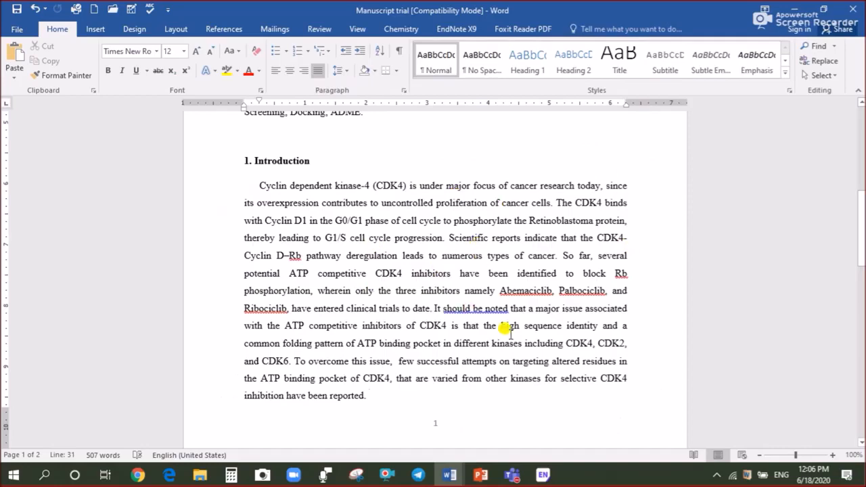
Step: Cite the 2017 reference "Lung cancer: current therapies and new targeted treatments" from the EndNote library after "cancer cells." in the manuscript's Introduction
scroll(561, 331, down, 12)
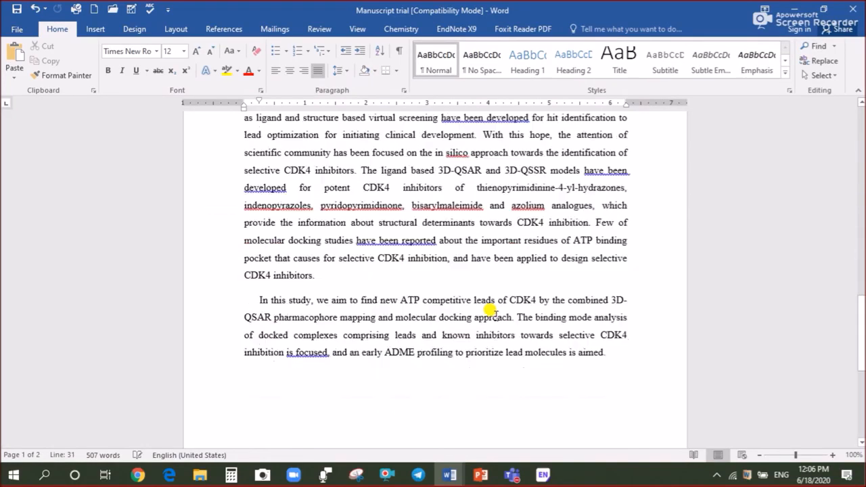
scroll(493, 318, down, 3)
scroll(493, 325, up, 10)
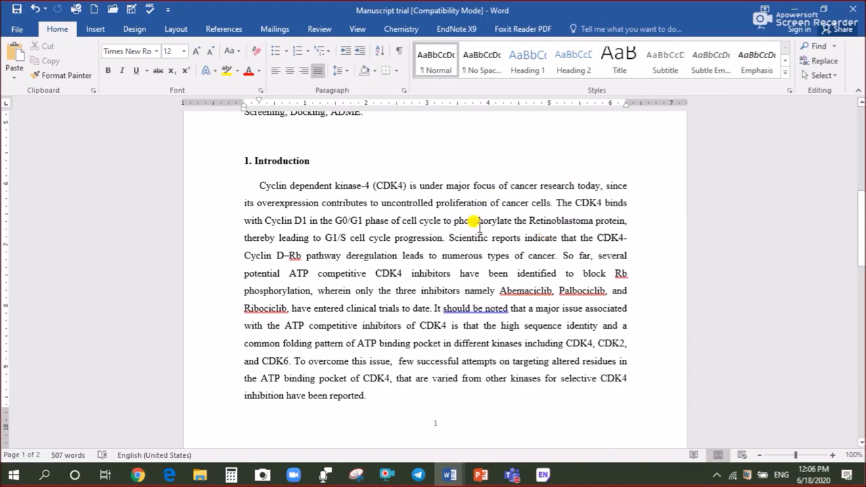
click(552, 207)
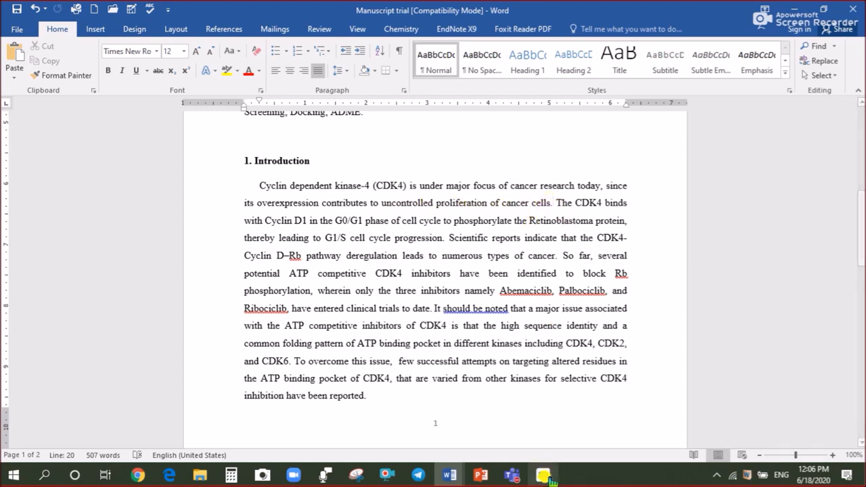
click(543, 474)
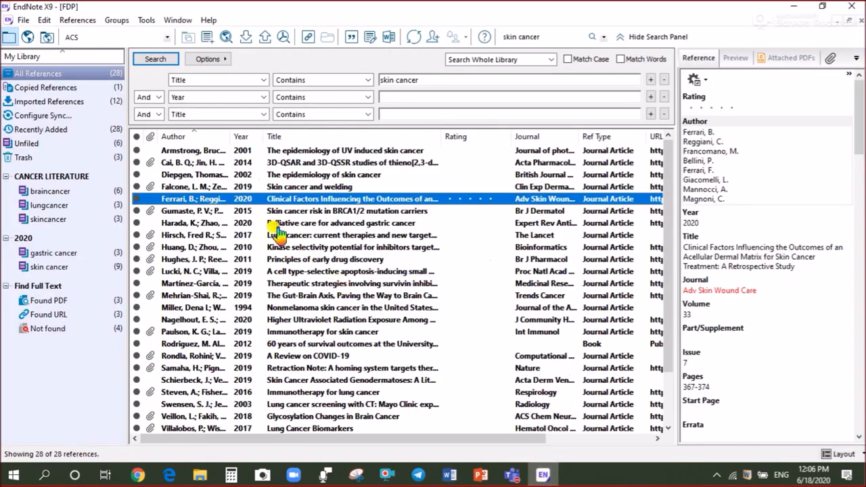
click(619, 38)
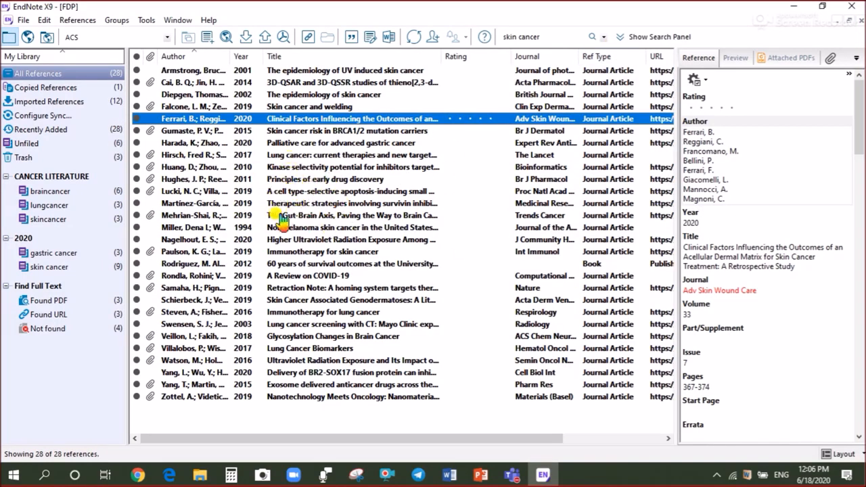
click(284, 160)
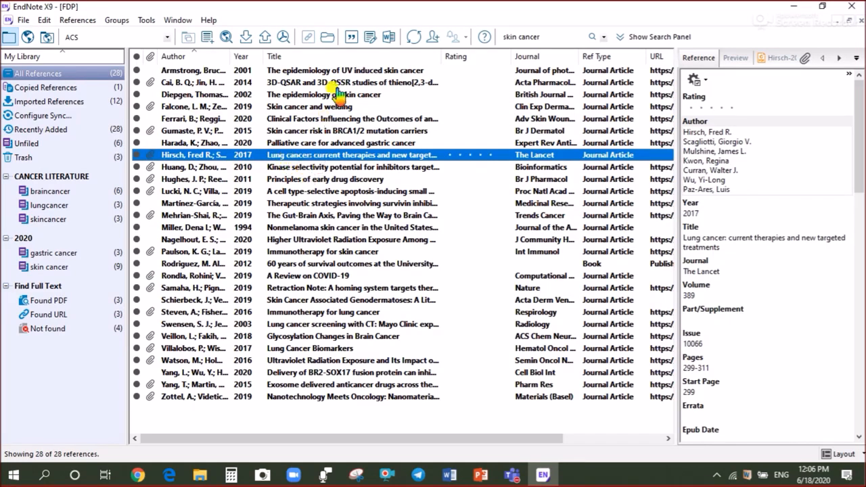
click(350, 38)
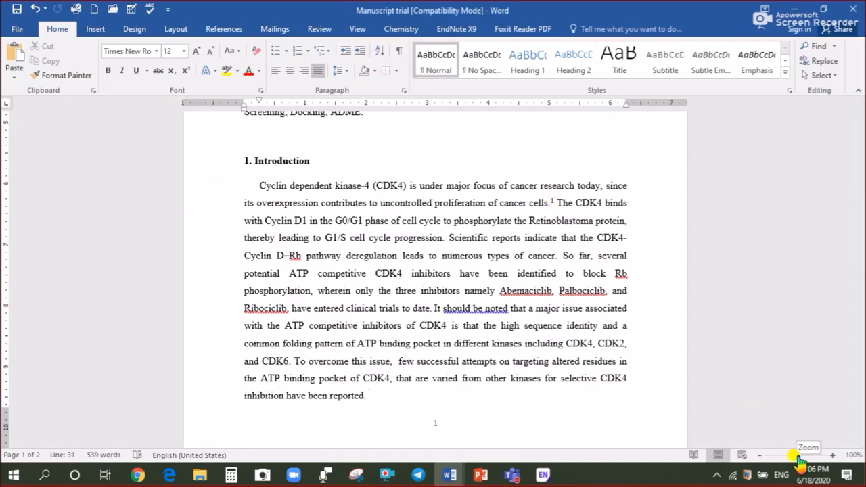
Step: Enlarge the manuscript view to 140% and check the new citation and its bibliography entry at the end of the document
drag(795, 455, 799, 455)
scroll(592, 203, up, 1)
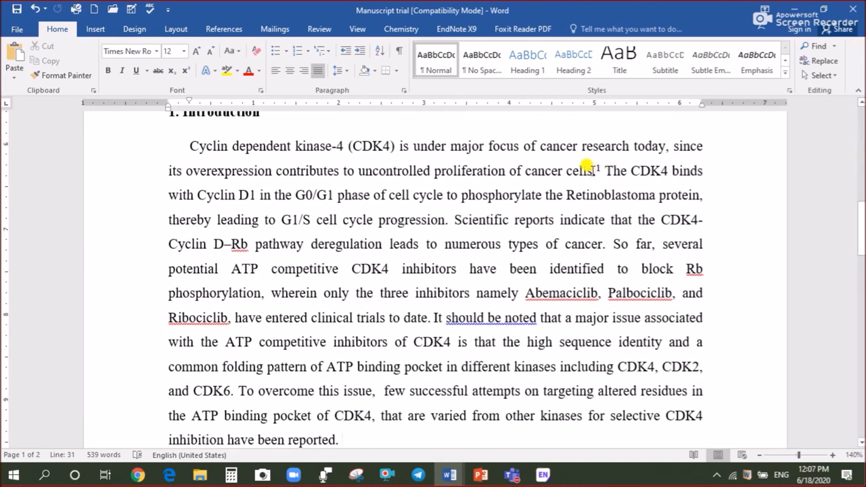
click(754, 240)
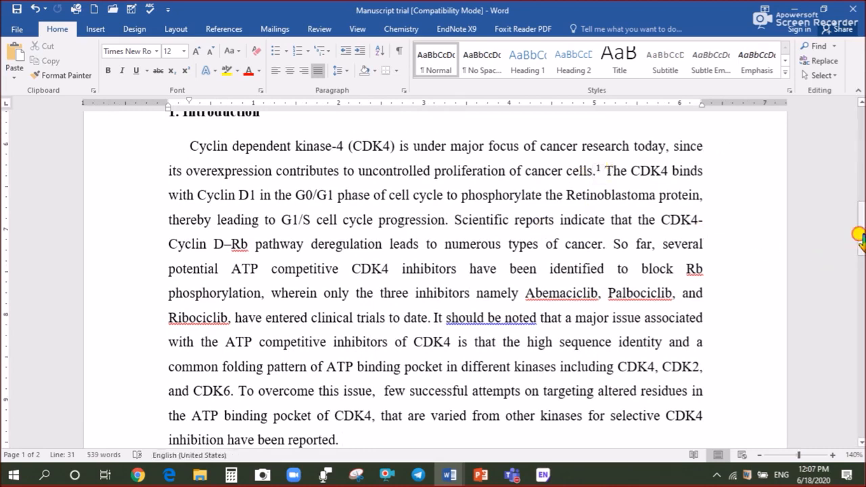
drag(859, 243, 858, 362)
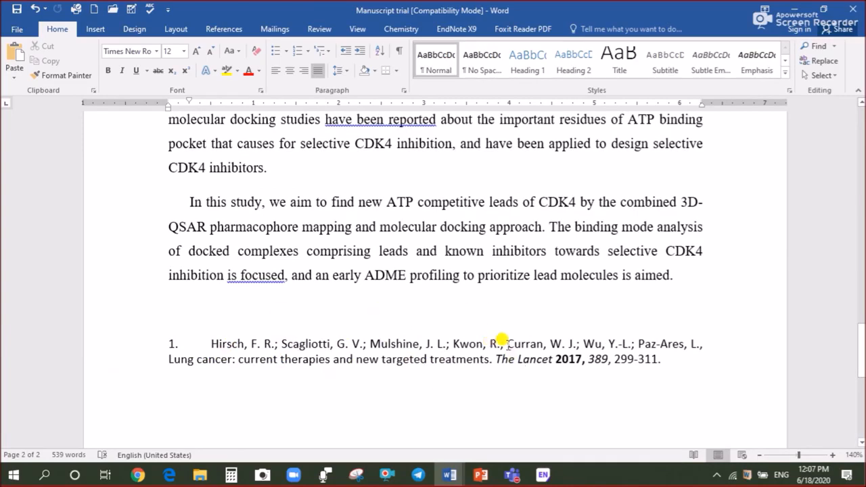
scroll(367, 338, down, 3)
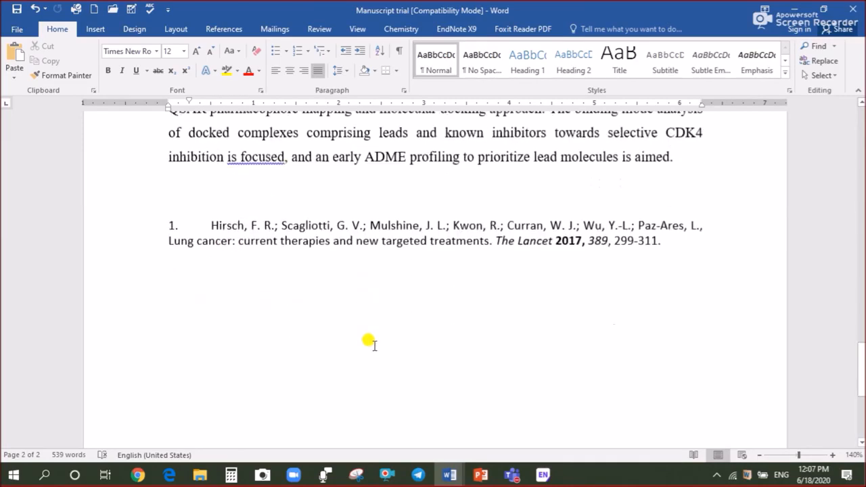
Step: Add the three EndNote references from "Principles of early drug discovery" through "Therapeutic strategies involving survivin inhibition in cancer" to the citation after "cancer cells."
scroll(381, 331, up, 15)
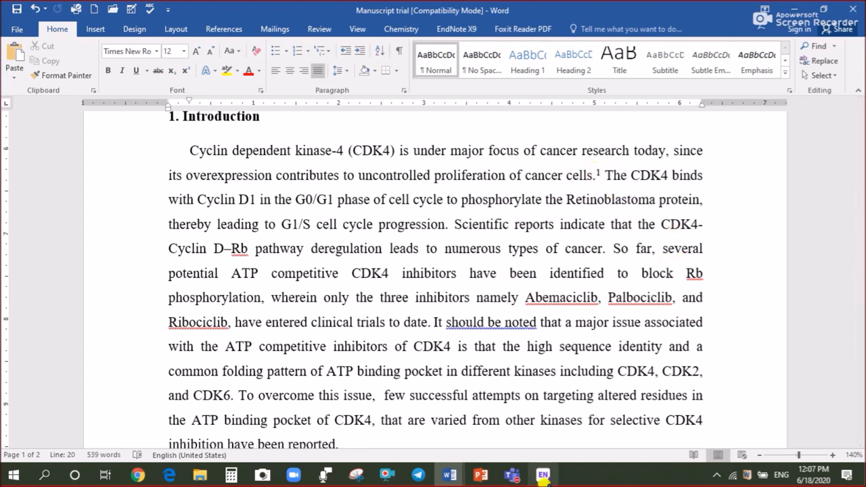
click(543, 476)
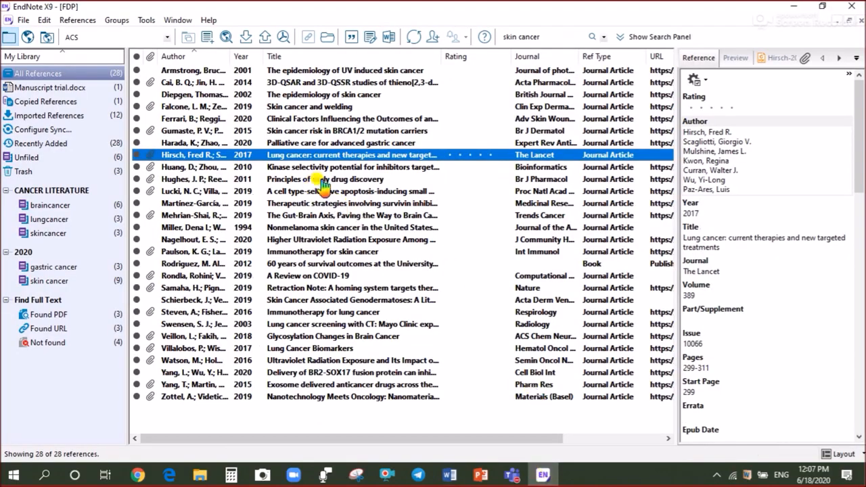
click(322, 181)
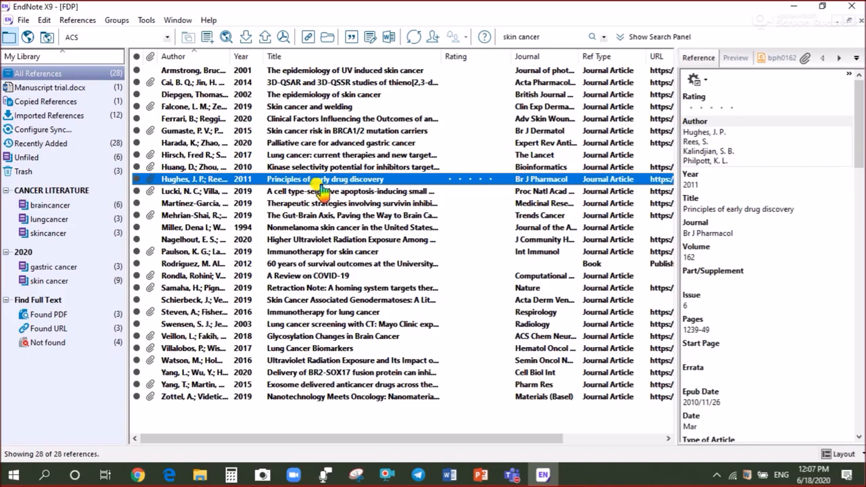
shift+click(318, 204)
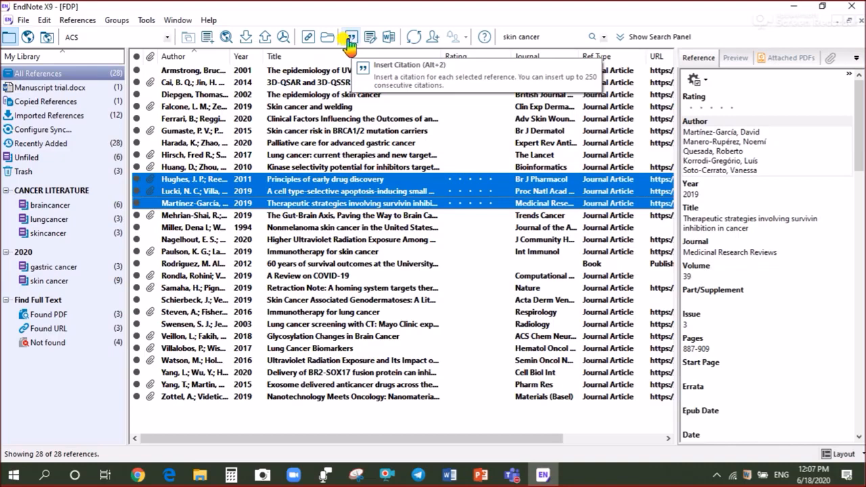
click(449, 475)
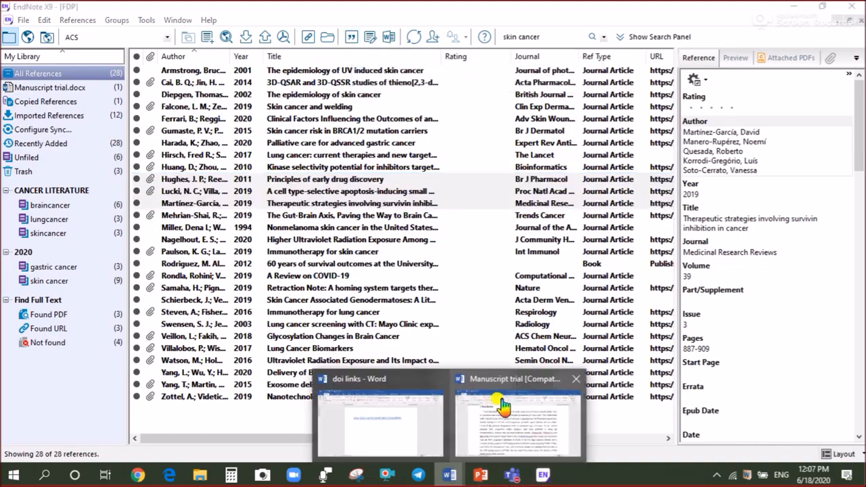
click(500, 406)
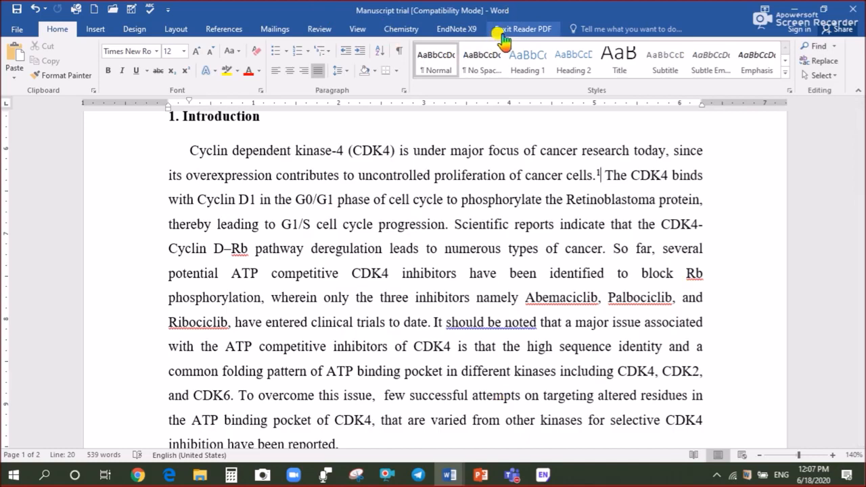
click(455, 32)
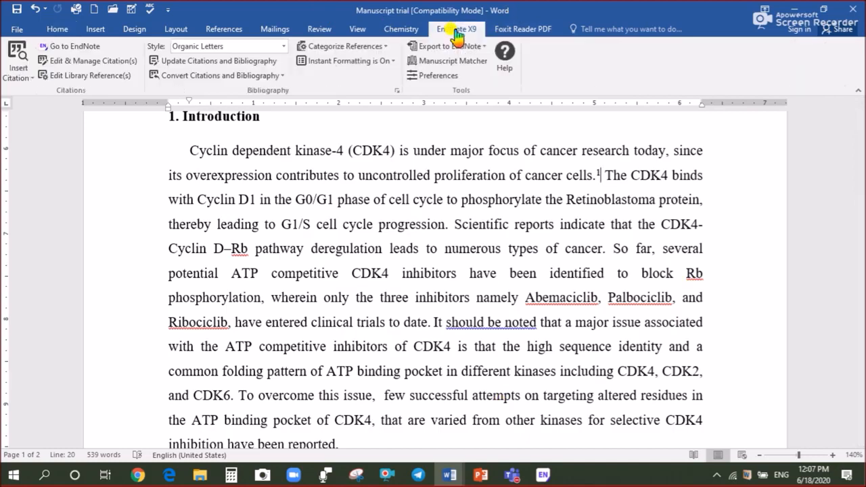
click(19, 81)
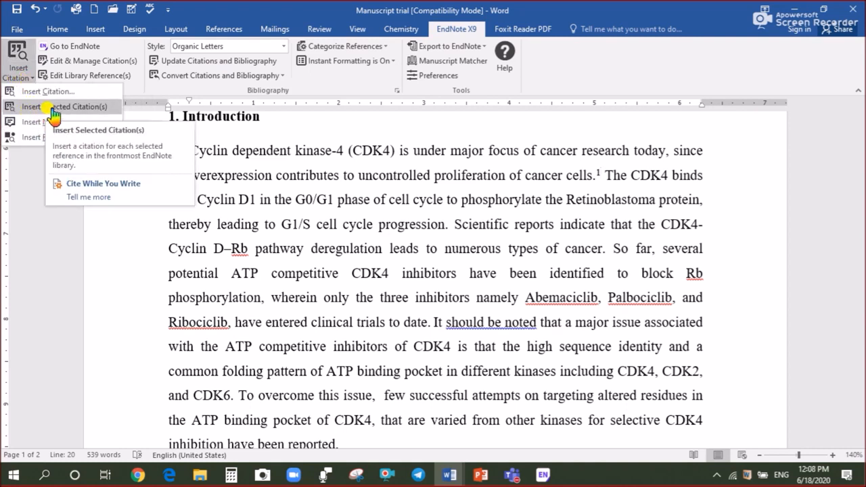
click(72, 107)
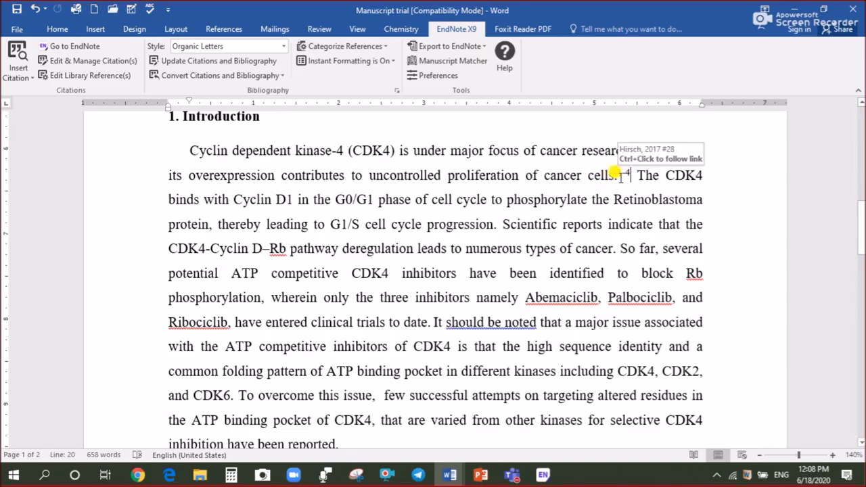
Step: Review the bibliography at the end of the manuscript and compare it with the grouped citation in the Introduction
scroll(580, 318, down, 15)
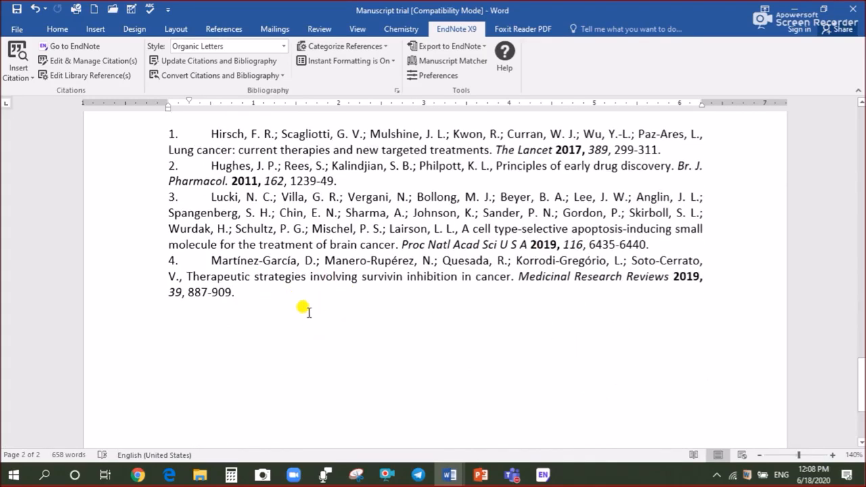
scroll(318, 321, up, 1)
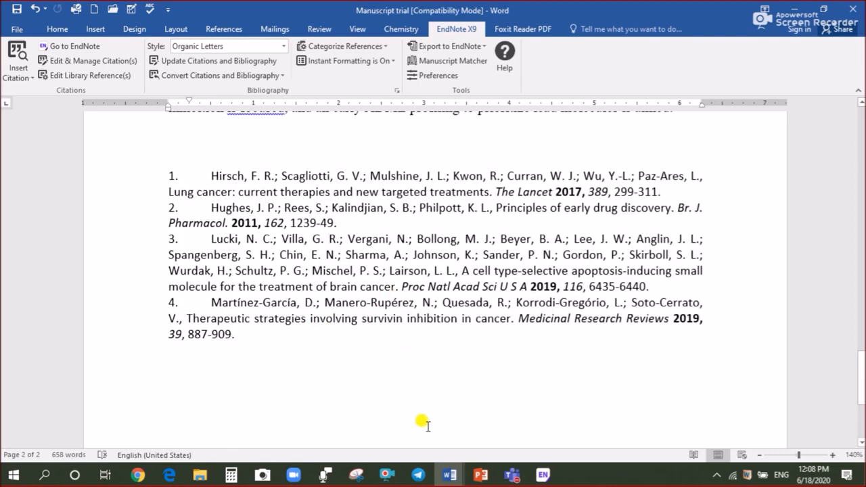
scroll(426, 424, up, 10)
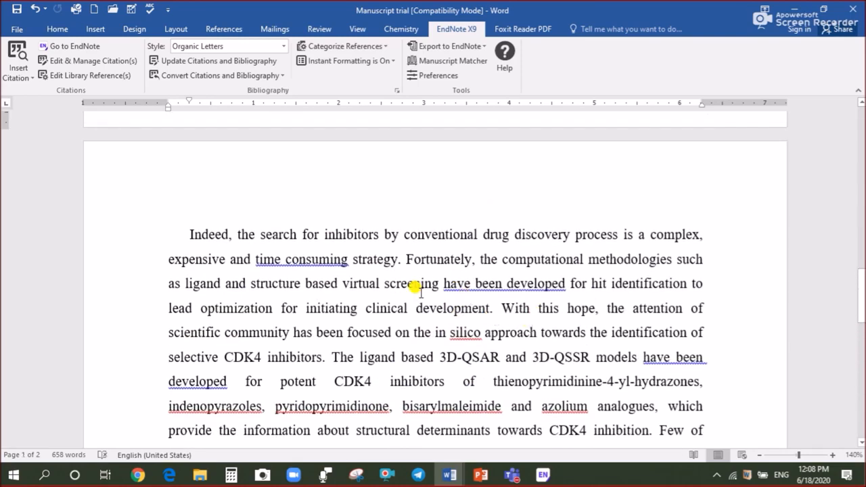
scroll(482, 309, up, 7)
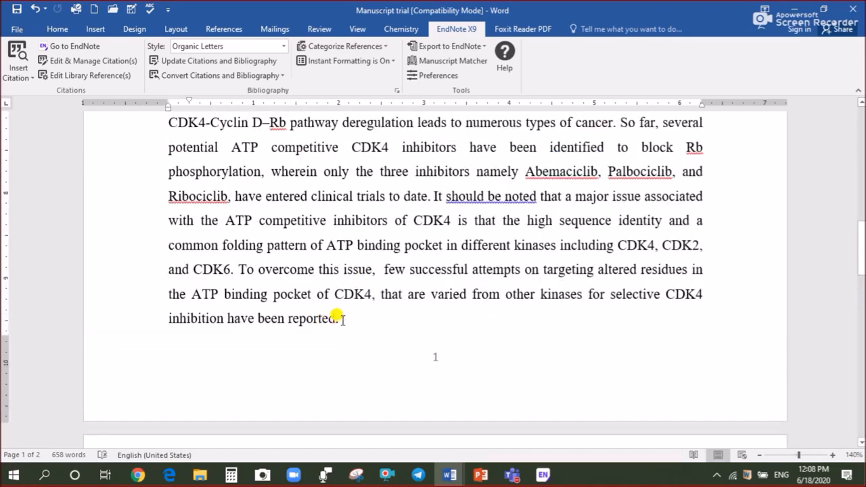
scroll(338, 318, up, 3)
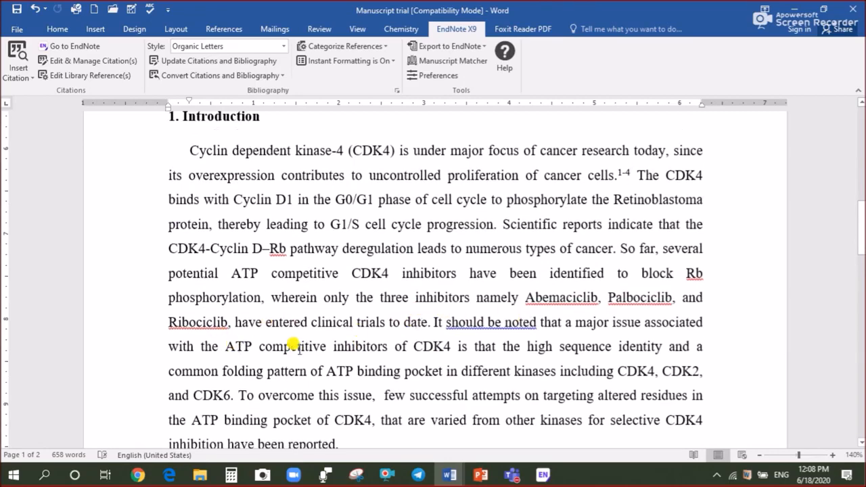
Step: Cite the five EndNote references from "A Review on COVID-19" through "Lung cancer screening with CT: Mayo Clinic experience" after "time consuming strategy."
scroll(404, 305, down, 9)
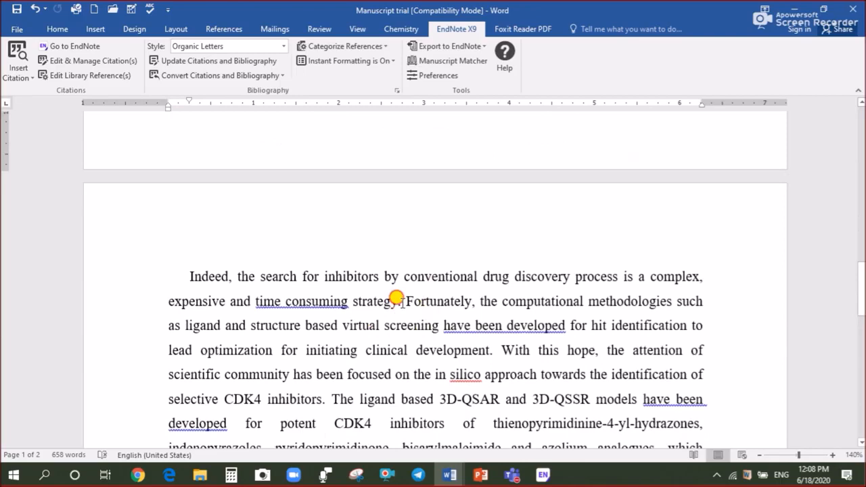
click(542, 474)
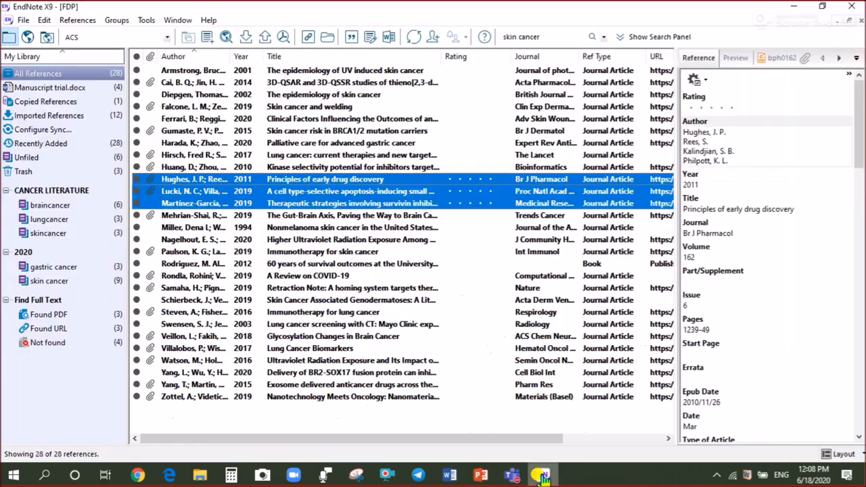
click(321, 276)
shift+click(317, 324)
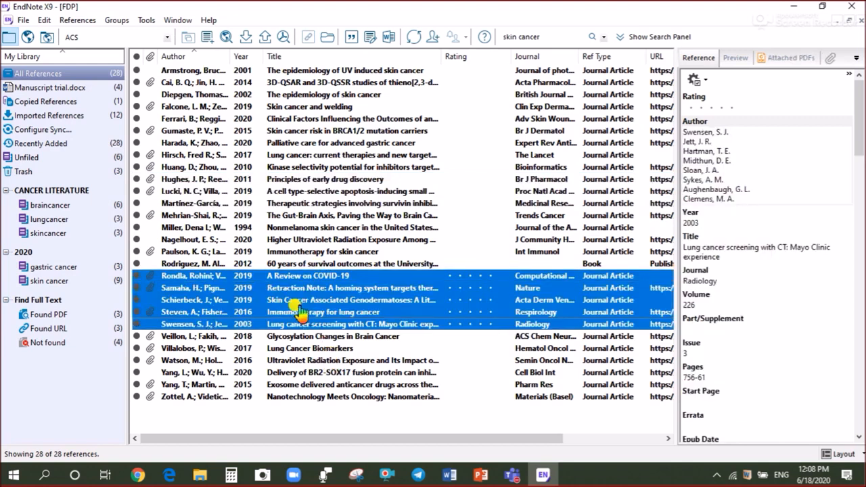
click(349, 41)
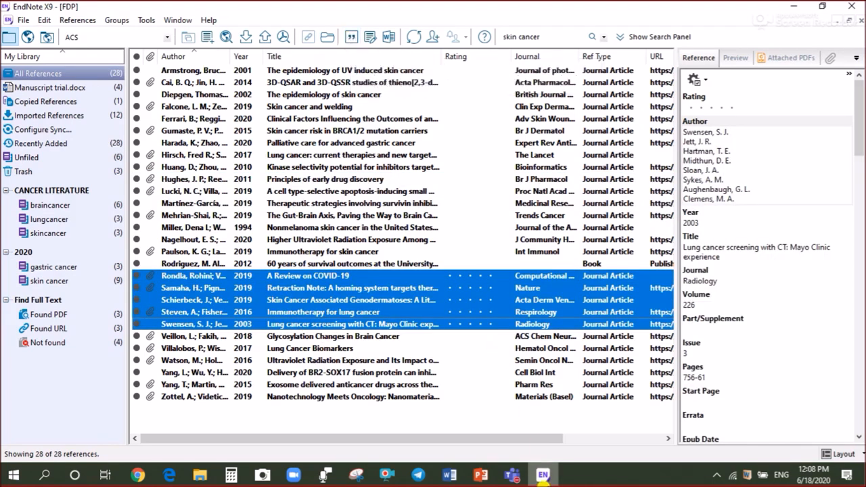
click(23, 78)
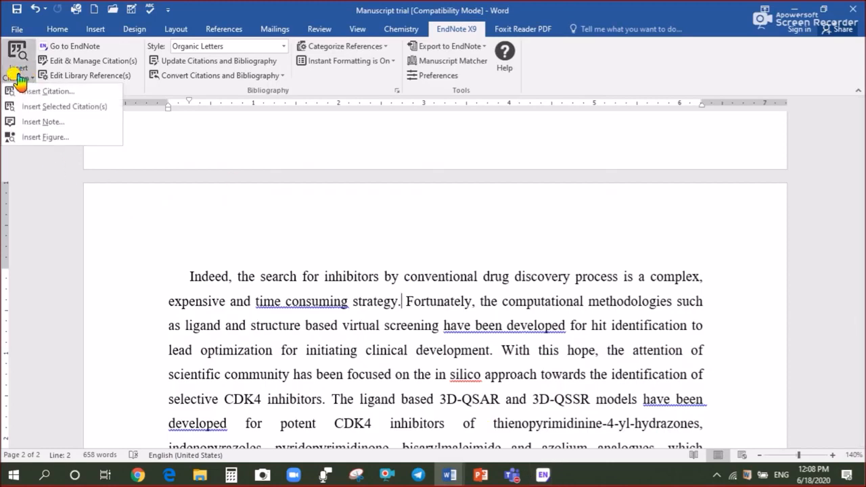
click(54, 108)
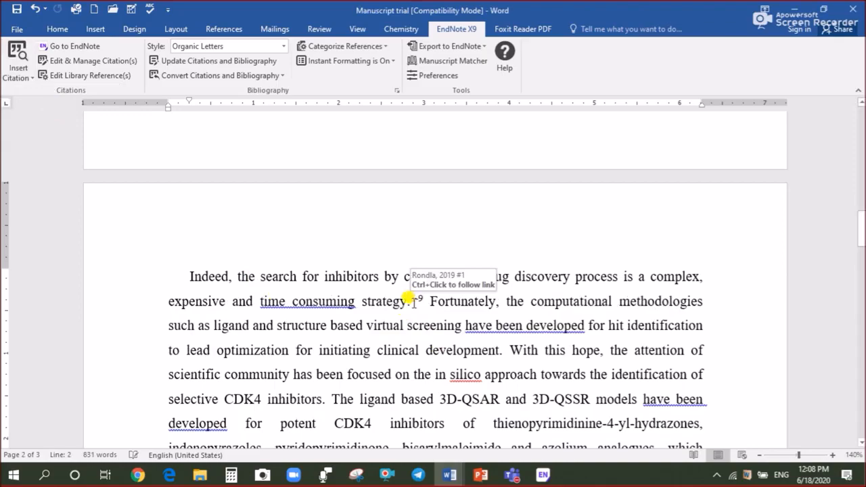
Step: Review the extended bibliography and the Introduction's citations, and switch to the PowerPoint slide on inserting EndNote references into a Word document
scroll(535, 335, down, 3)
scroll(534, 334, down, 15)
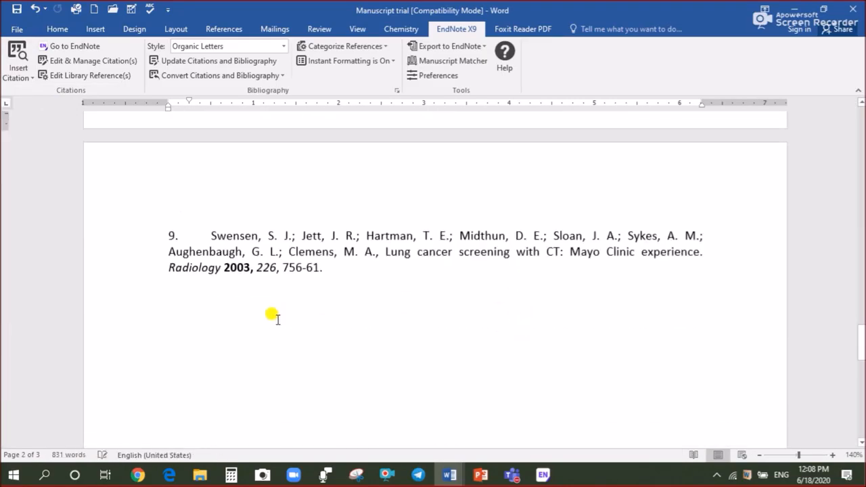
scroll(313, 296, up, 5)
scroll(336, 288, up, 15)
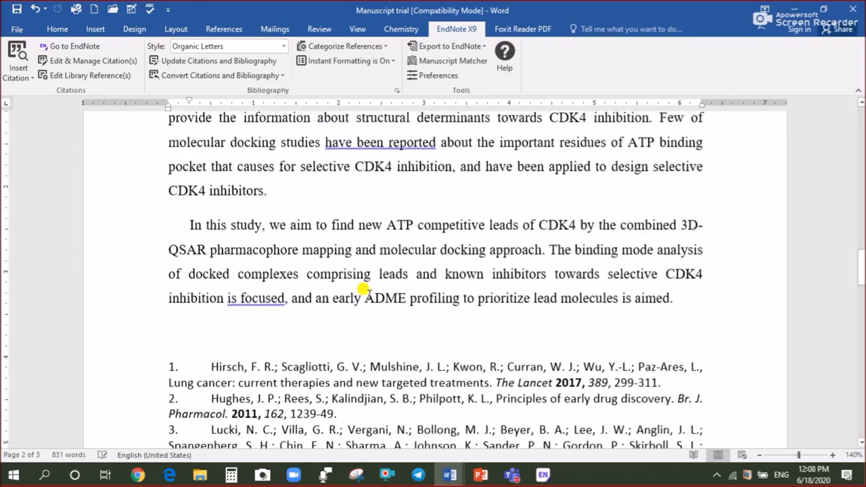
scroll(468, 345, up, 5)
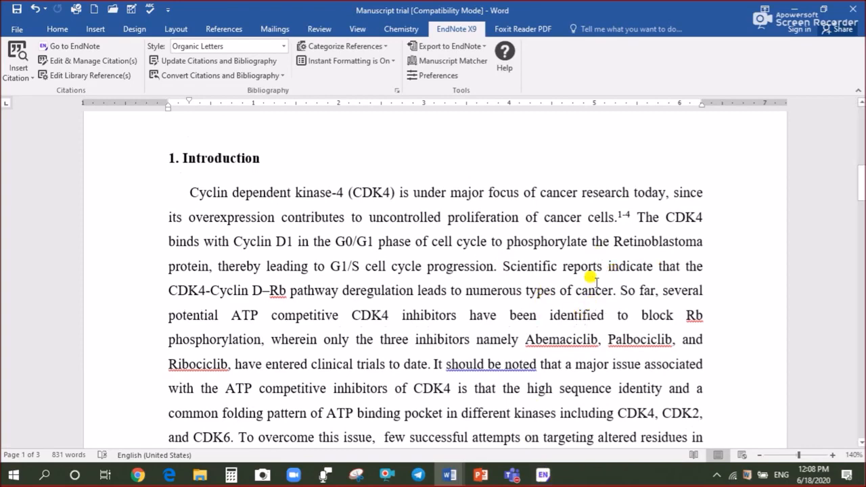
click(480, 475)
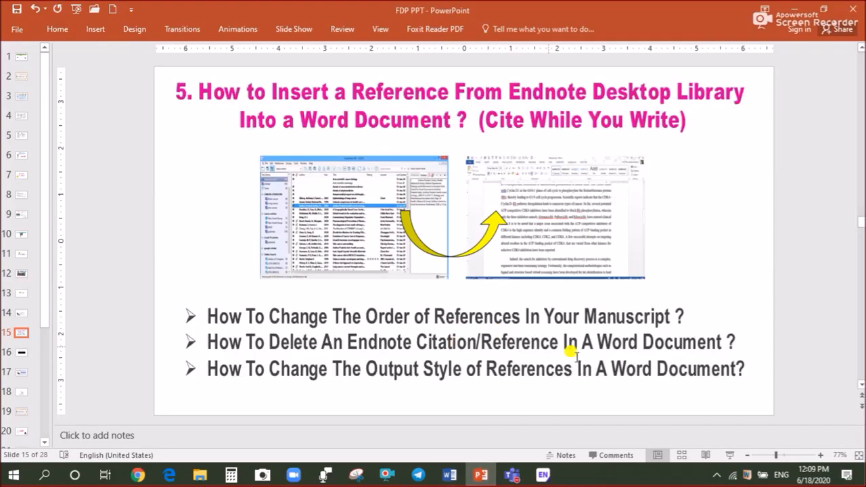
Step: Show the slide on ordering, deleting and restyling references full screen, and return to the Word manuscript
click(729, 454)
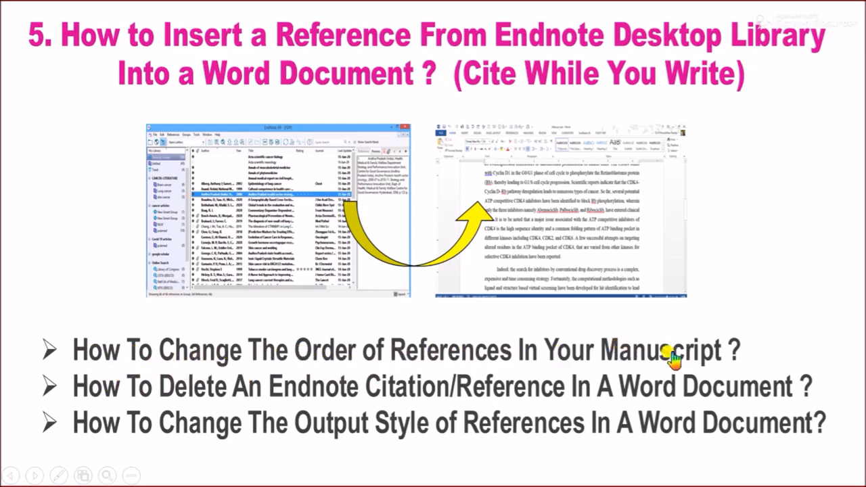
key(Escape)
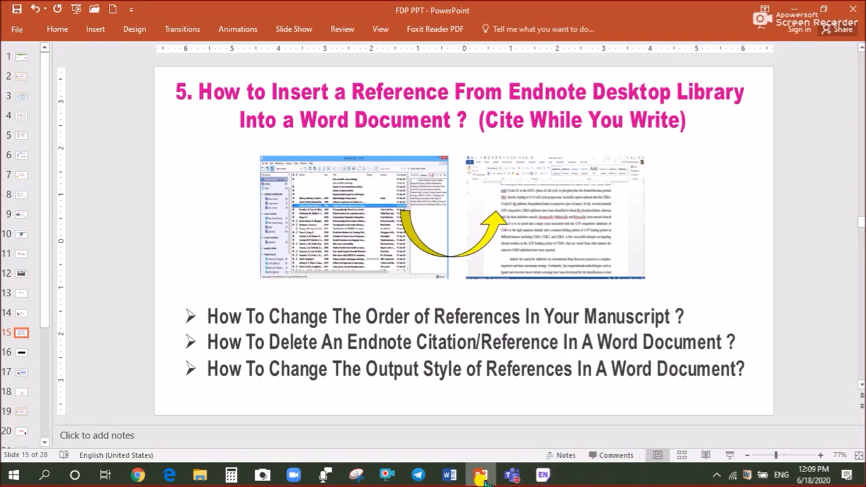
mouse_move(449, 475)
click(481, 411)
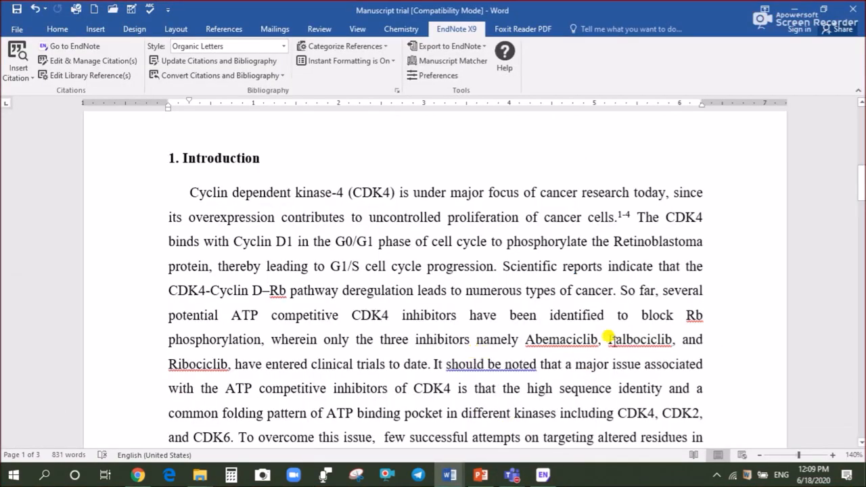
Step: Examine the order of the references in the bibliography and locate the citation after "cancer cells." in the Introduction
scroll(622, 345, down, 5)
scroll(608, 335, down, 10)
scroll(606, 336, up, 3)
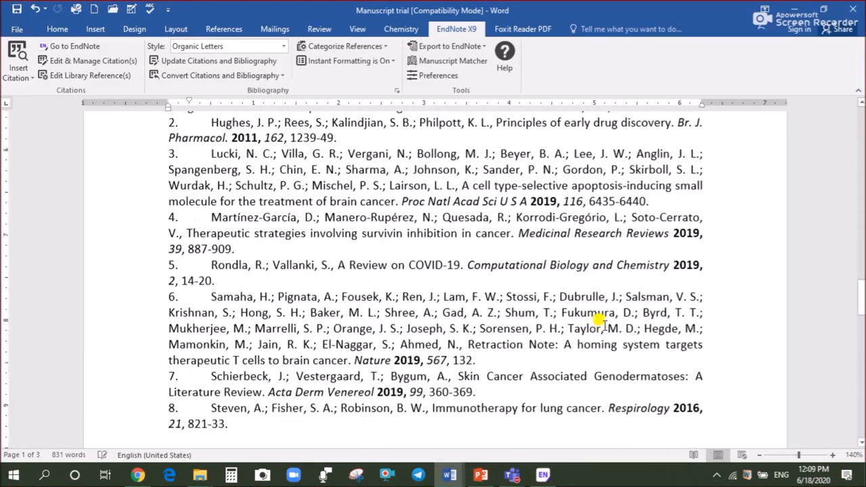
scroll(598, 326, up, 1)
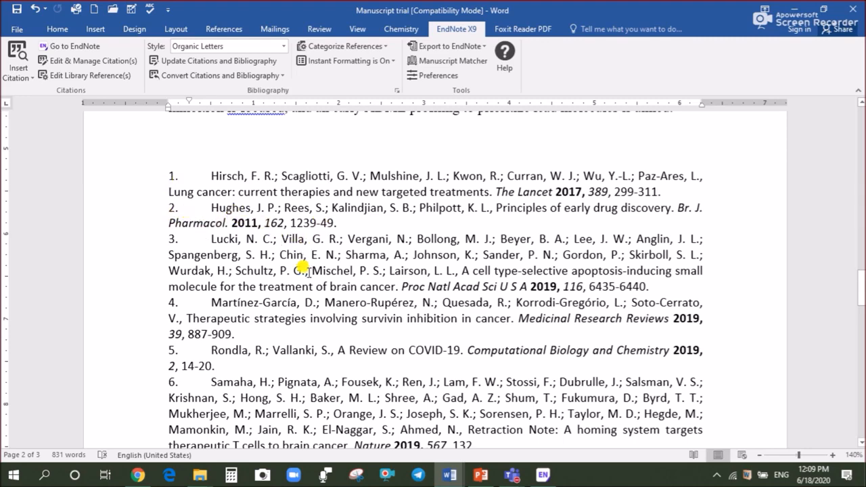
scroll(303, 271, up, 15)
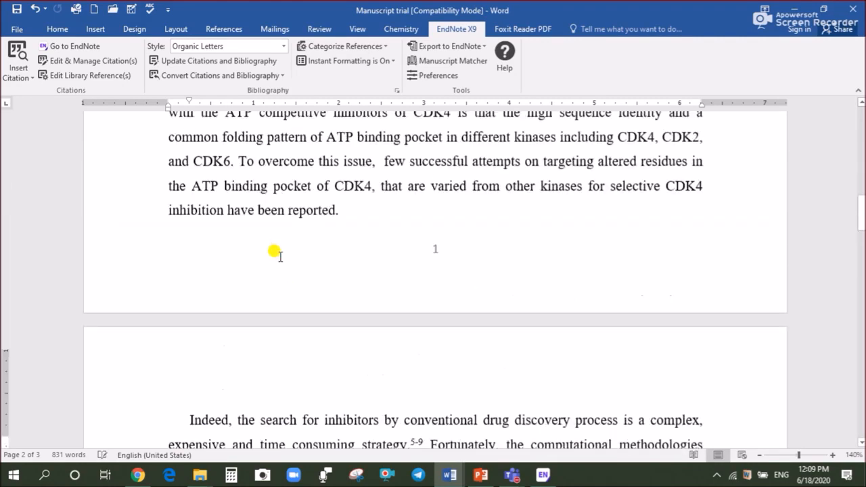
scroll(627, 247, up, 3)
scroll(622, 322, down, 2)
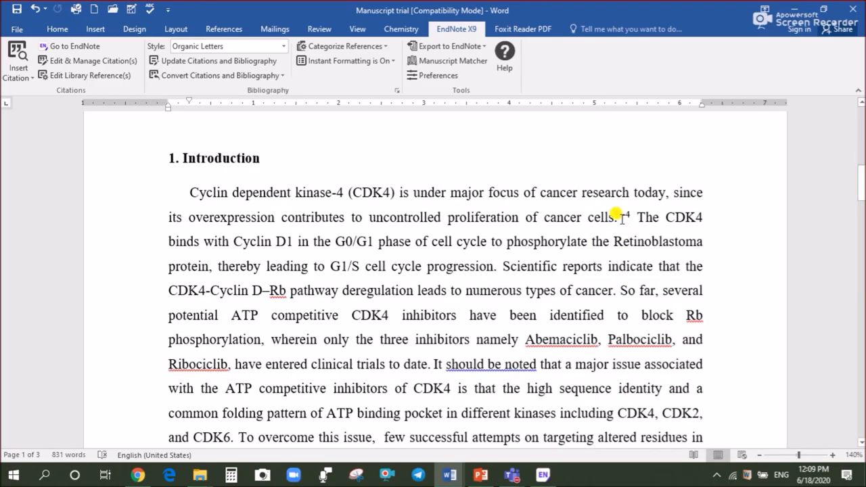
Step: In the citation after "cancer cells.", move the reference "Principles of early drug discovery" above "Lung cancer: current therapies and new targeted treatments"
mouse_move(622, 208)
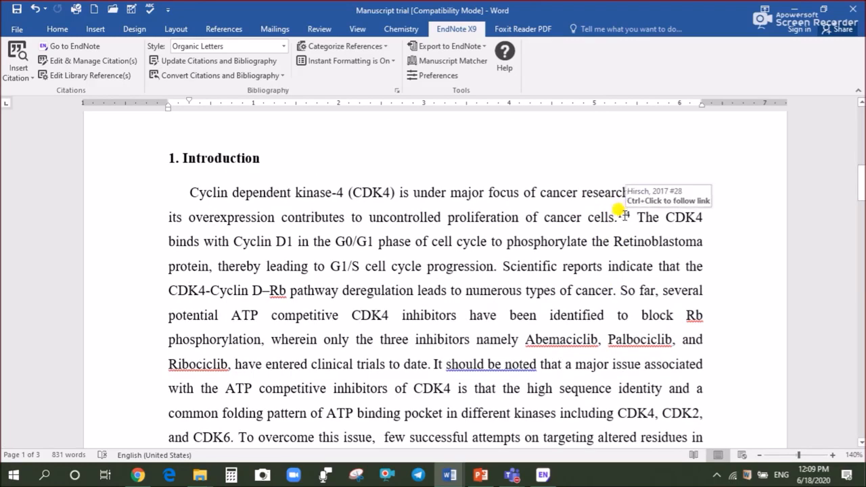
right_click(621, 214)
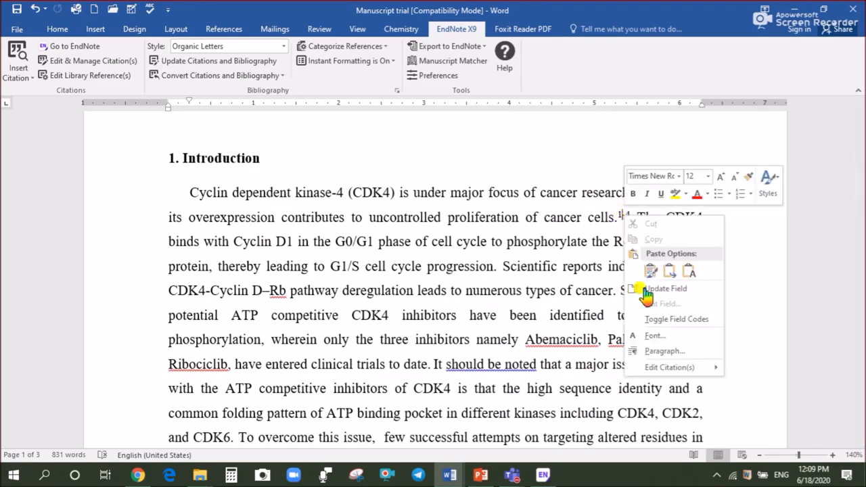
mouse_move(659, 372)
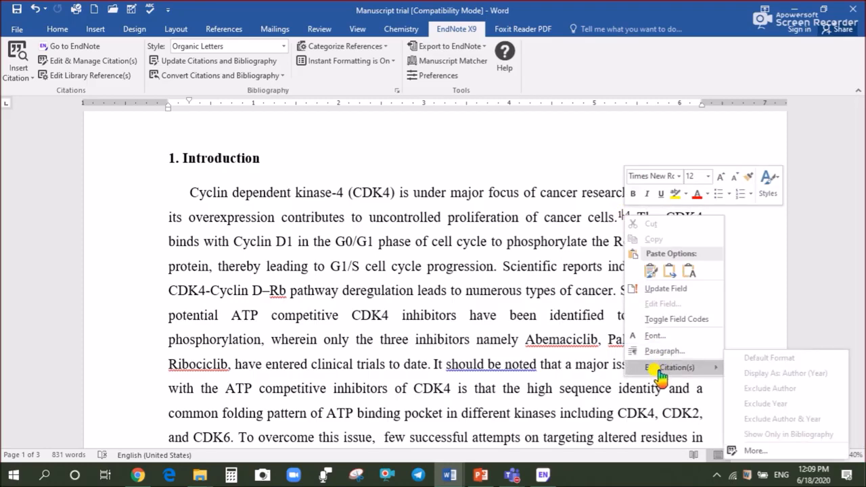
click(752, 451)
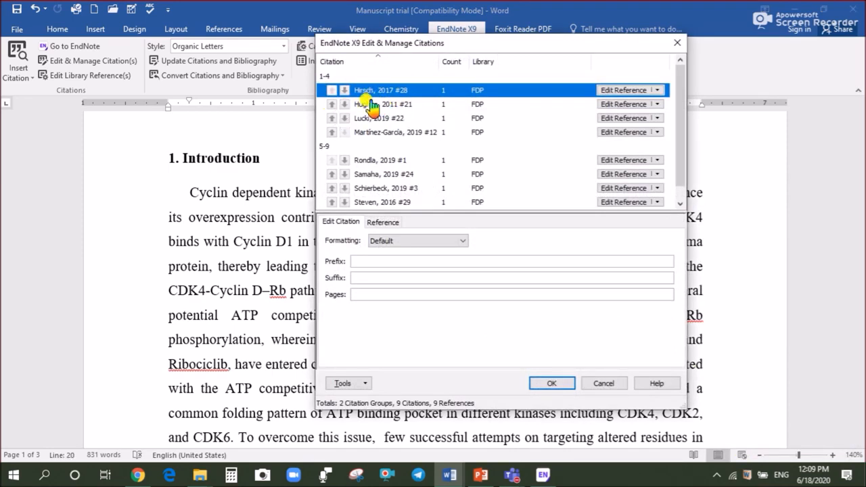
click(351, 105)
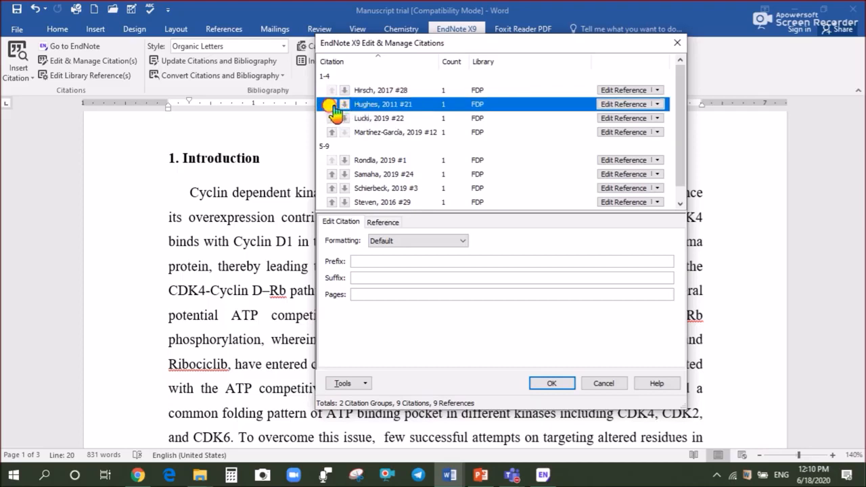
click(331, 104)
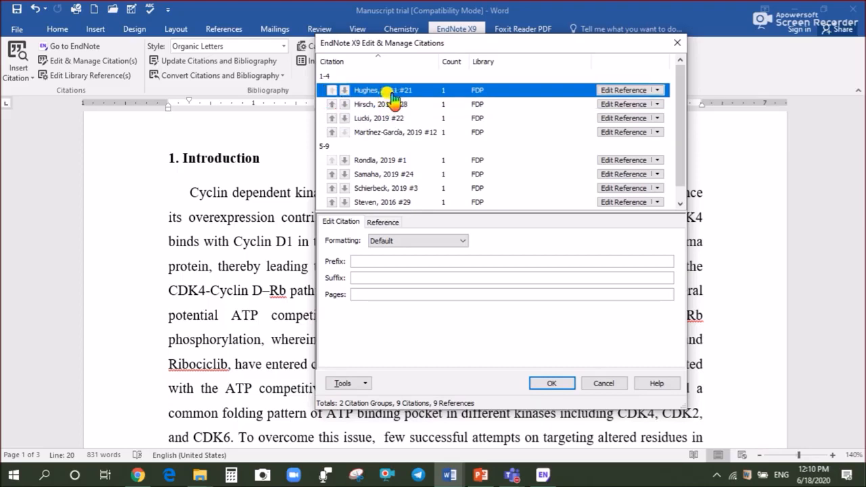
click(552, 383)
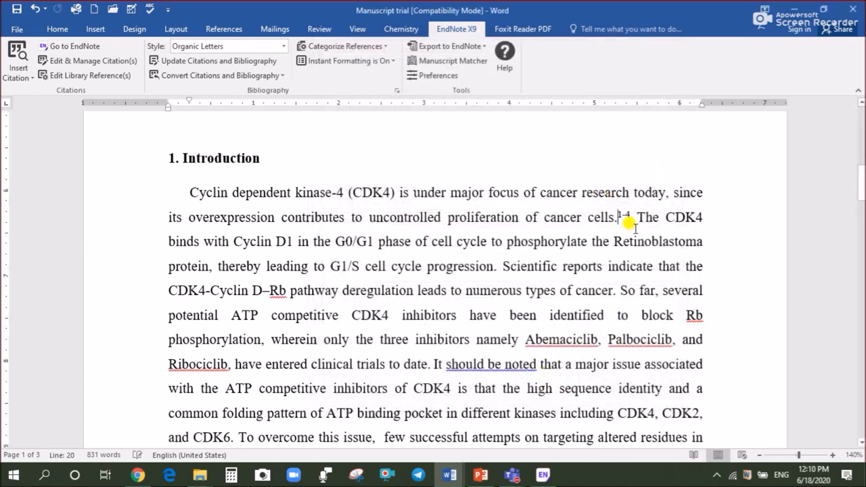
Step: Check the order of the references in the bibliography, consulting the PowerPoint slide on deleting citations and returning to the Word manuscript
scroll(624, 220, down, 15)
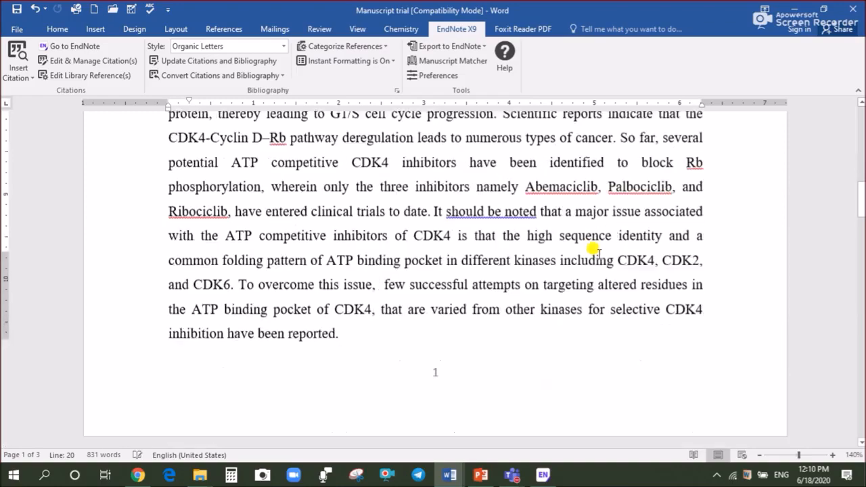
scroll(415, 272, up, 4)
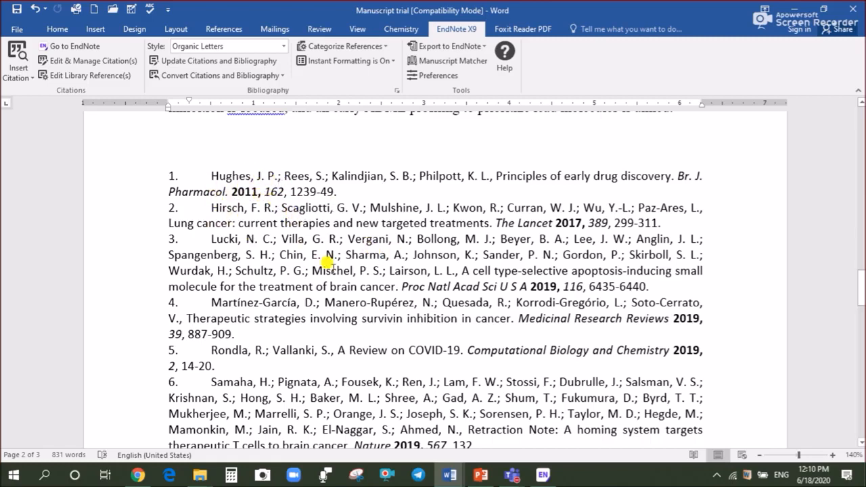
click(481, 474)
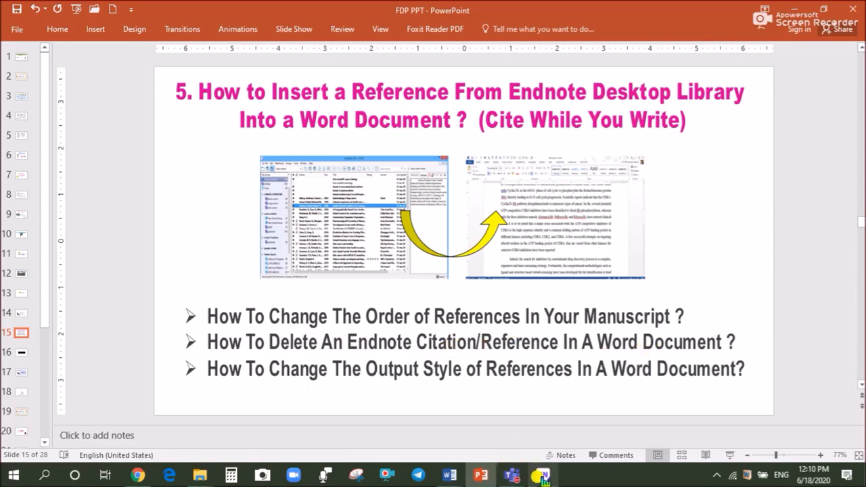
mouse_move(449, 475)
click(507, 441)
scroll(363, 340, down, 3)
scroll(233, 318, up, 2)
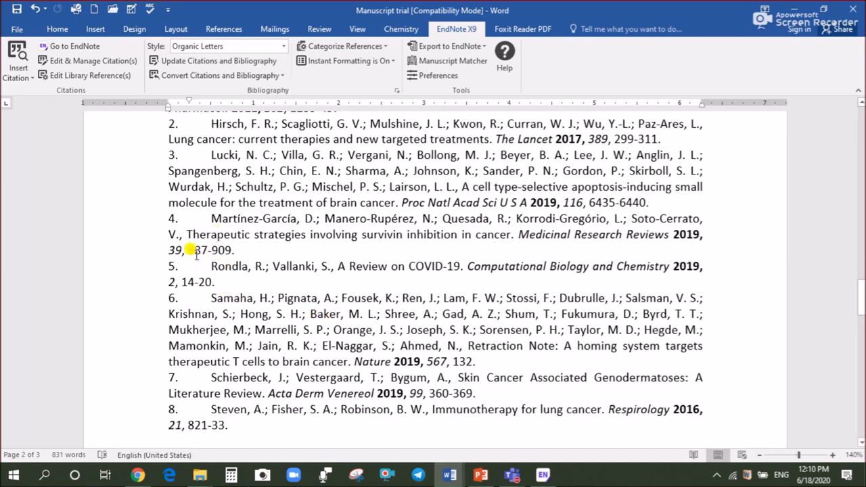
key(ctrl+a)
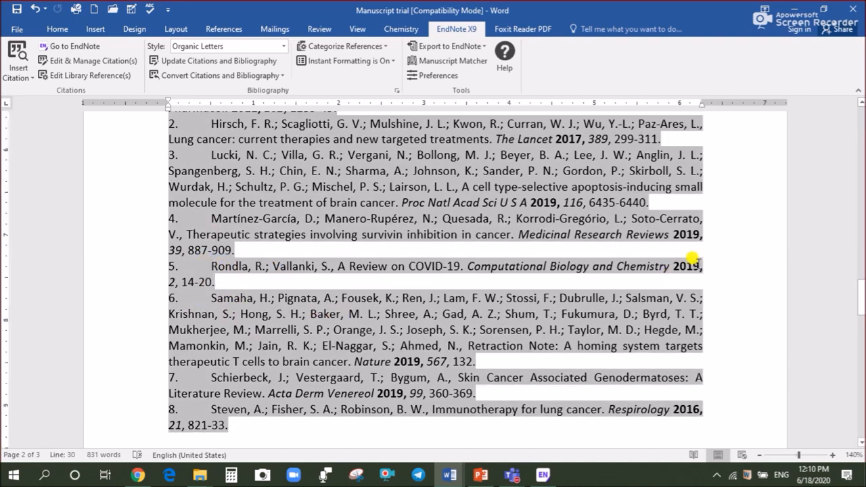
Step: Remove the "A Review on COVID-19" reference from the EndNote citation after "time consuming strategy."
scroll(738, 248, up, 10)
scroll(724, 255, up, 3)
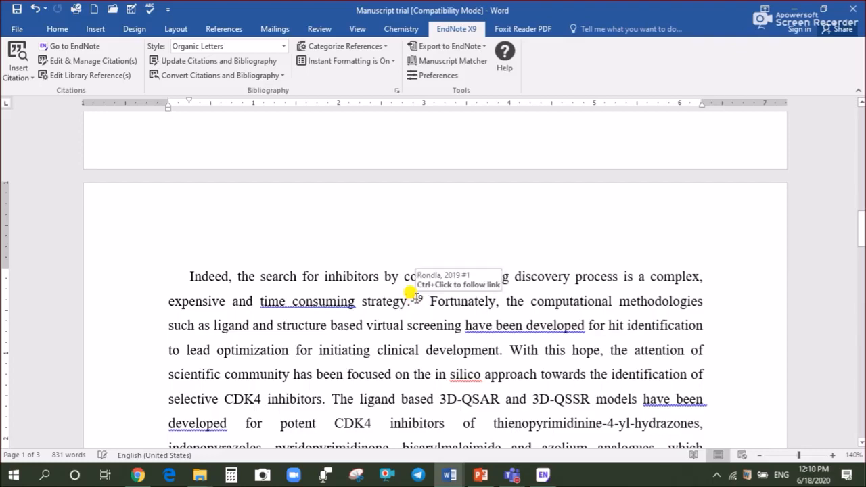
click(410, 292)
right_click(415, 299)
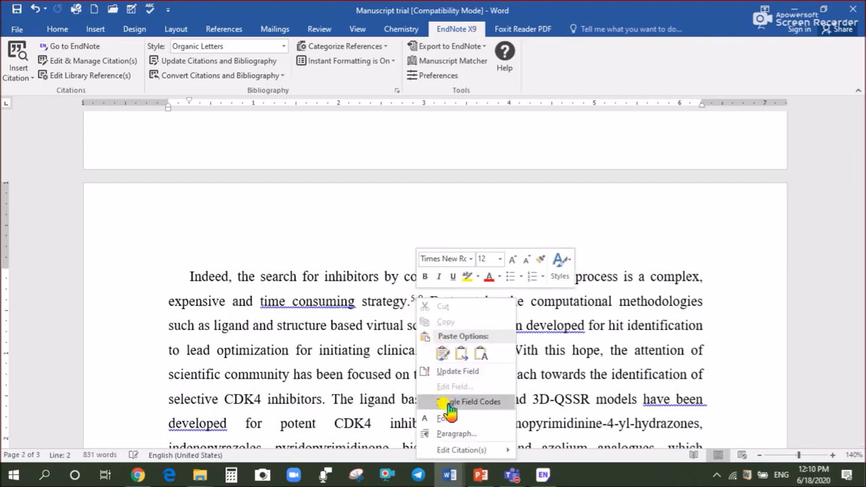
mouse_move(452, 455)
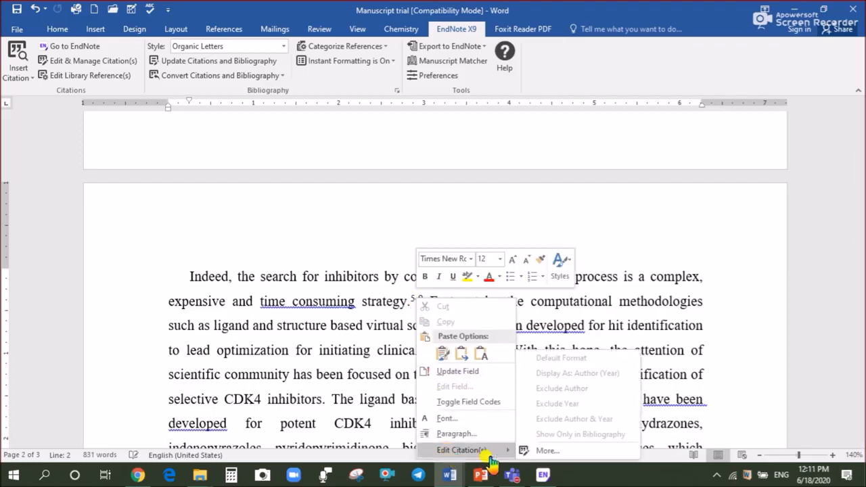
click(548, 451)
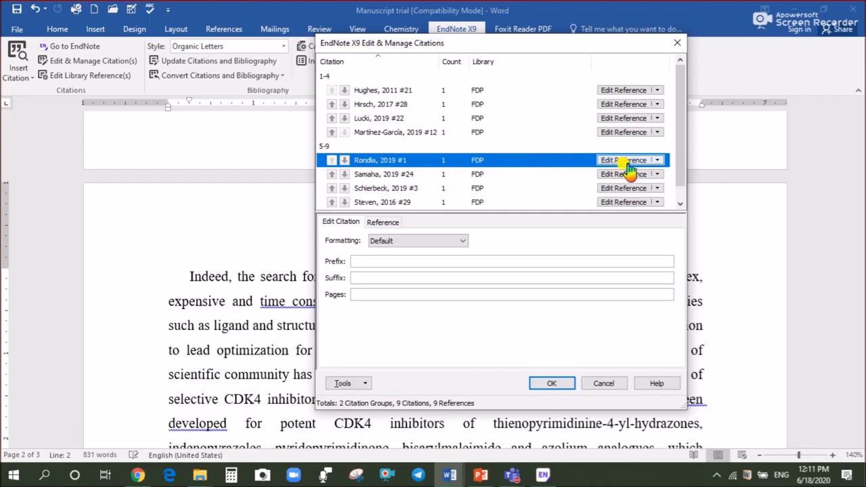
click(657, 161)
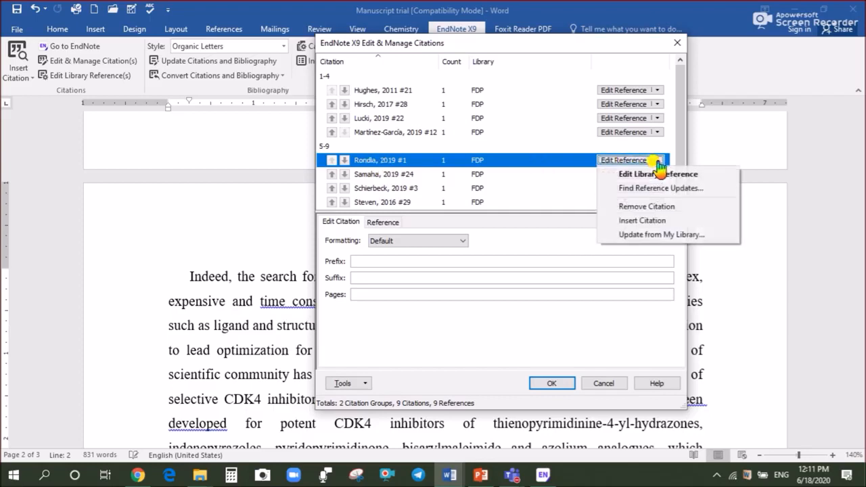
click(648, 208)
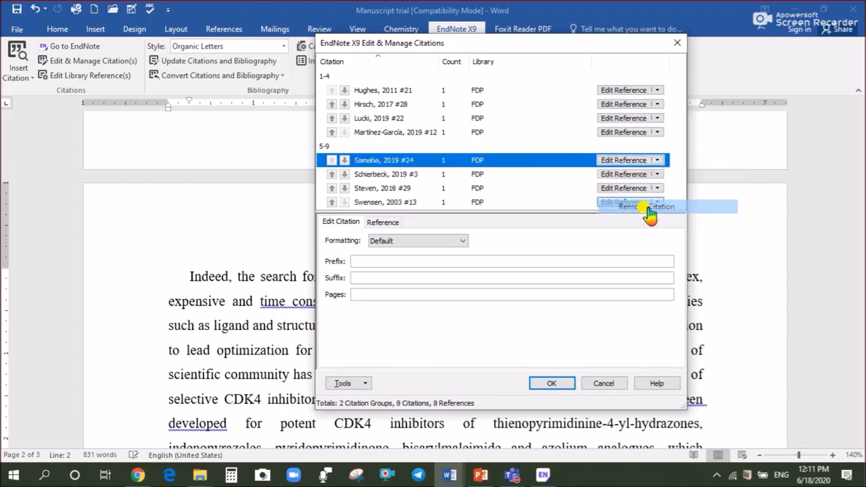
click(553, 383)
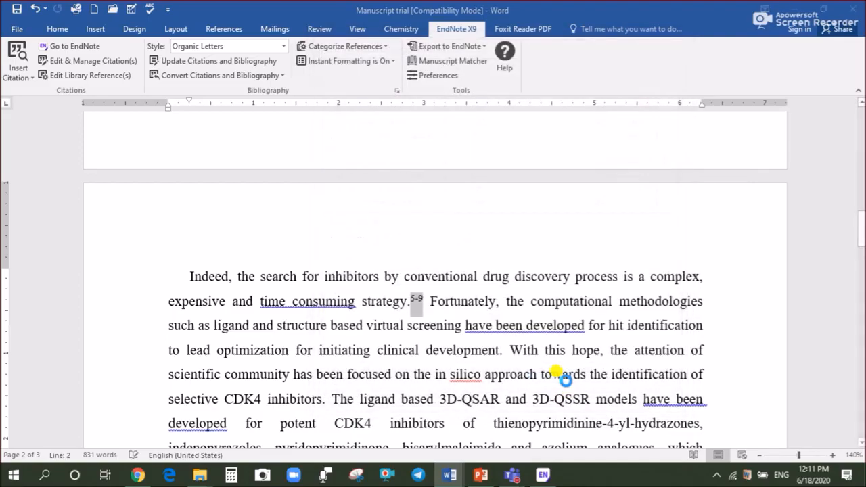
Step: Review the bibliography and the citation after "time consuming strategy.", and switch to the PowerPoint slide's point on changing the output style
scroll(497, 320, down, 15)
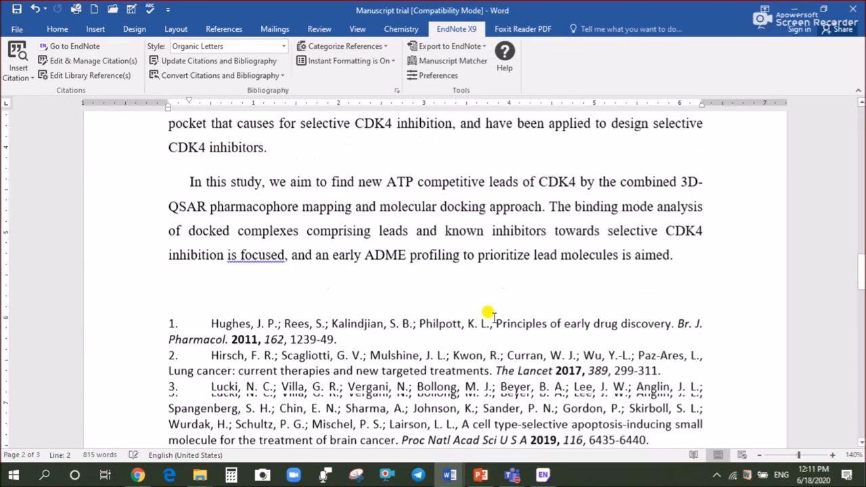
scroll(195, 355, up, 5)
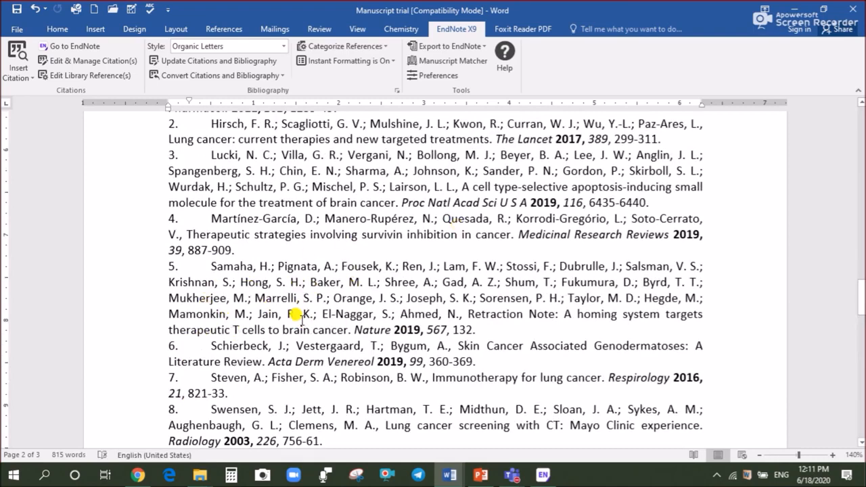
scroll(358, 286, up, 3)
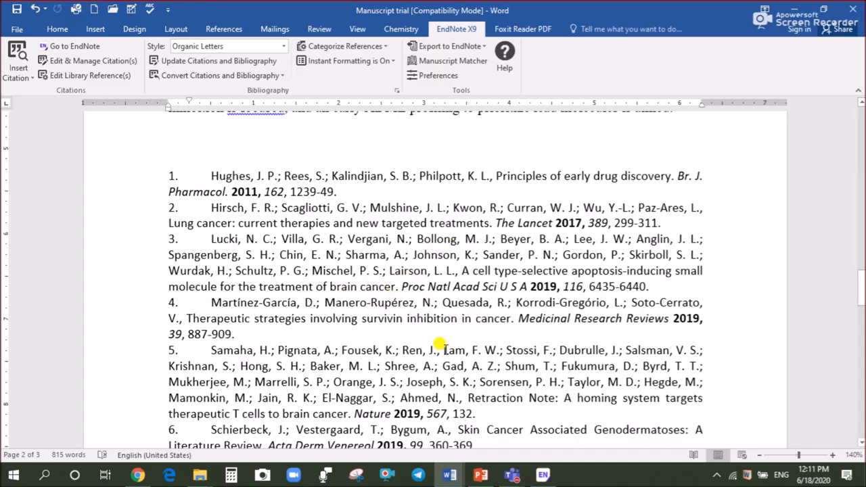
scroll(498, 316, up, 5)
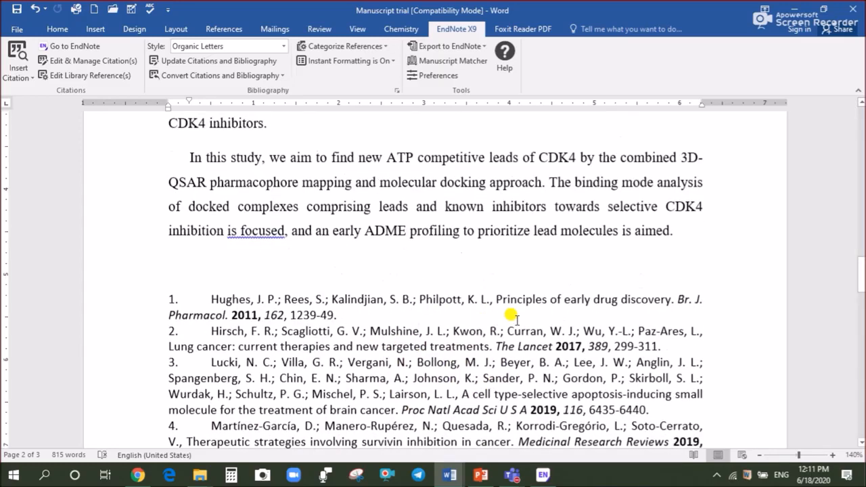
scroll(450, 332, up, 12)
scroll(464, 265, up, 2)
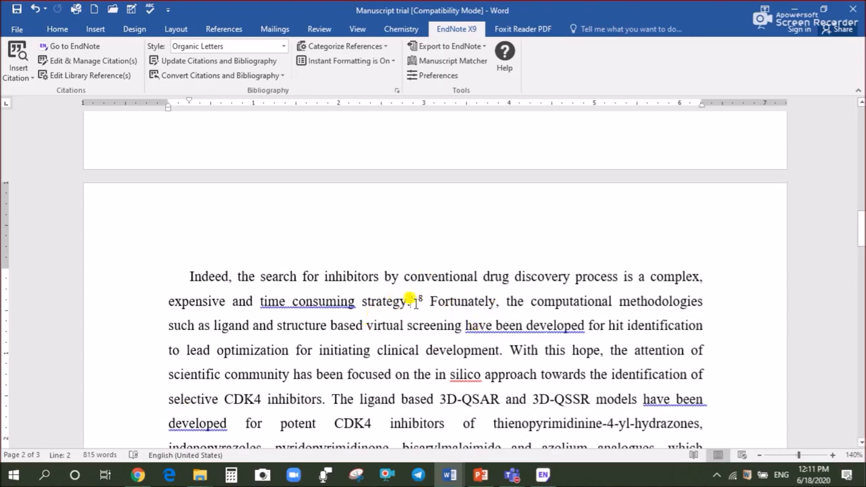
scroll(493, 338, down, 5)
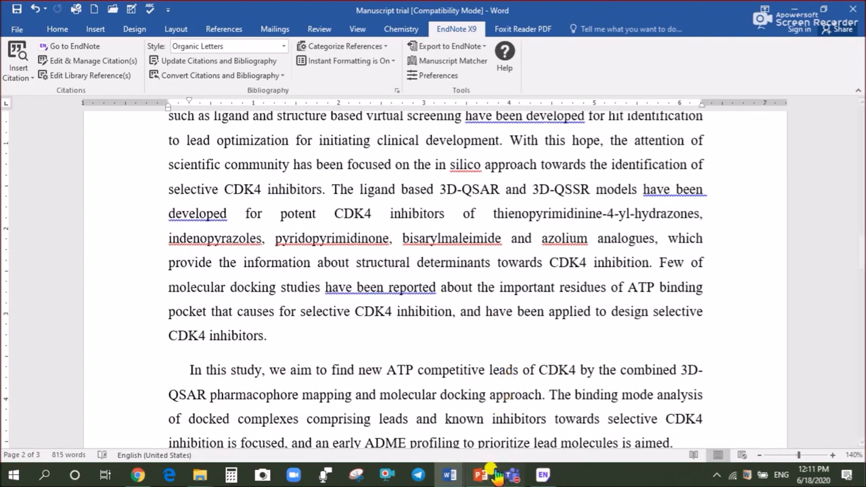
click(480, 472)
drag(210, 370, 332, 371)
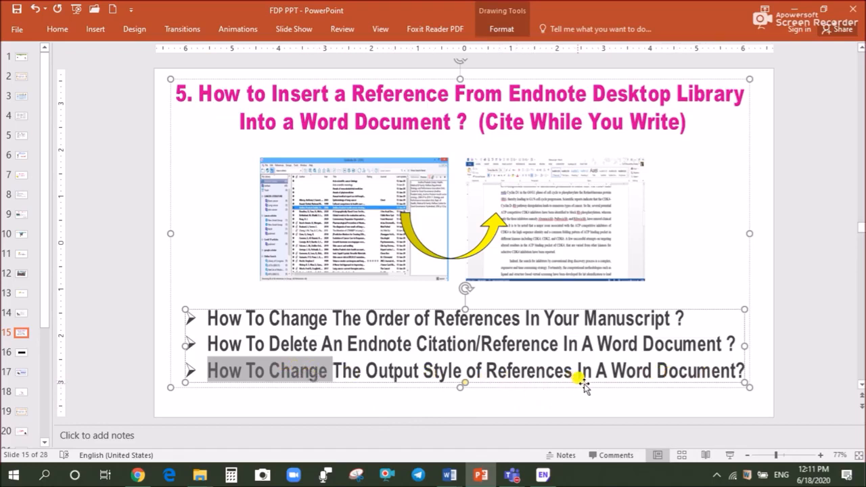
Step: Switch to the Word manuscript and set the EndNote citation style to ACS
click(449, 475)
click(510, 437)
scroll(404, 225, up, 6)
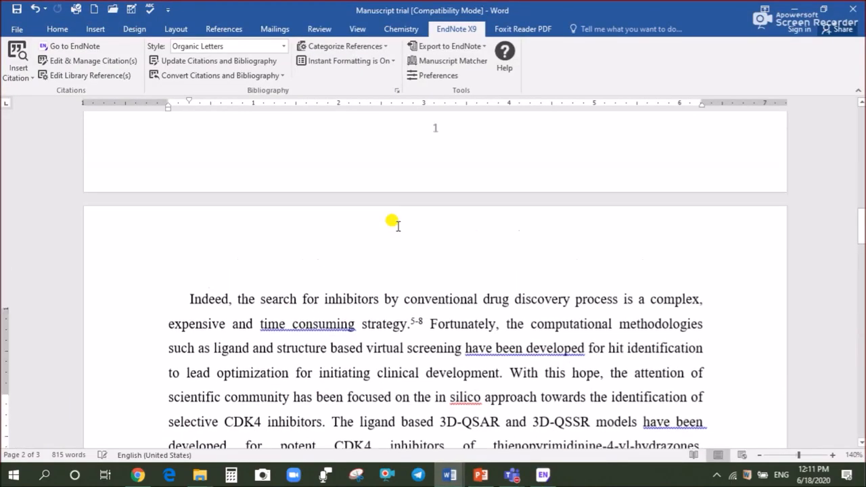
click(283, 46)
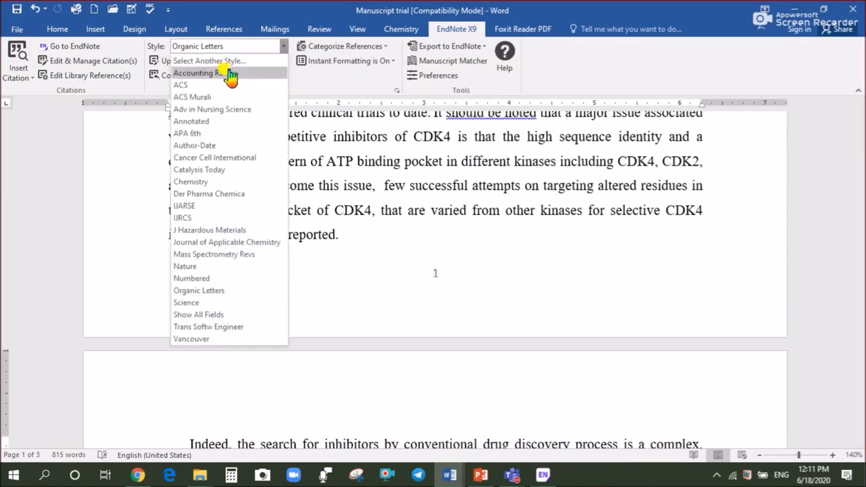
click(283, 47)
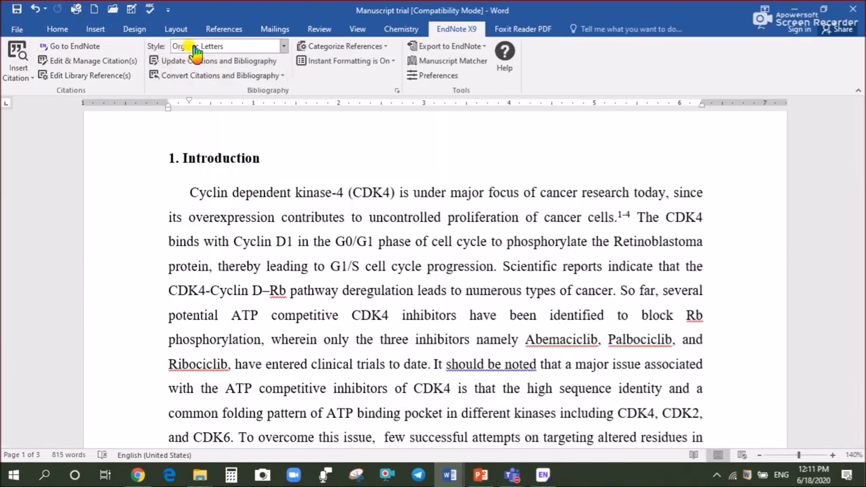
click(283, 46)
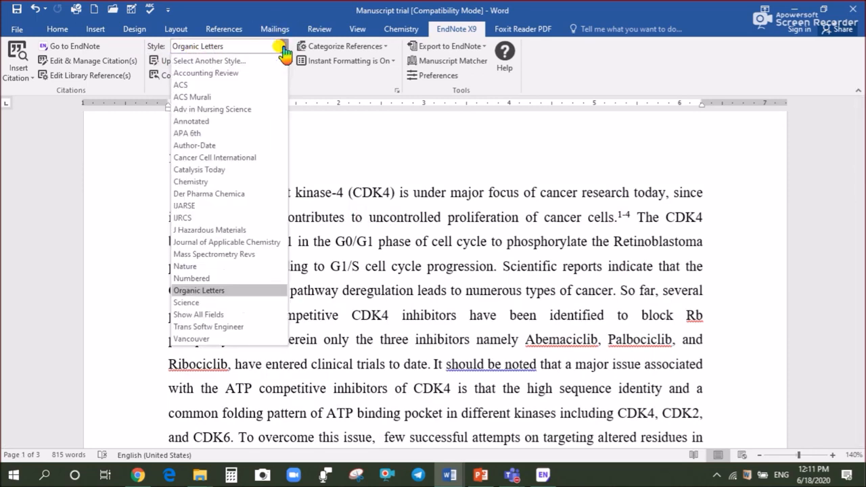
click(184, 89)
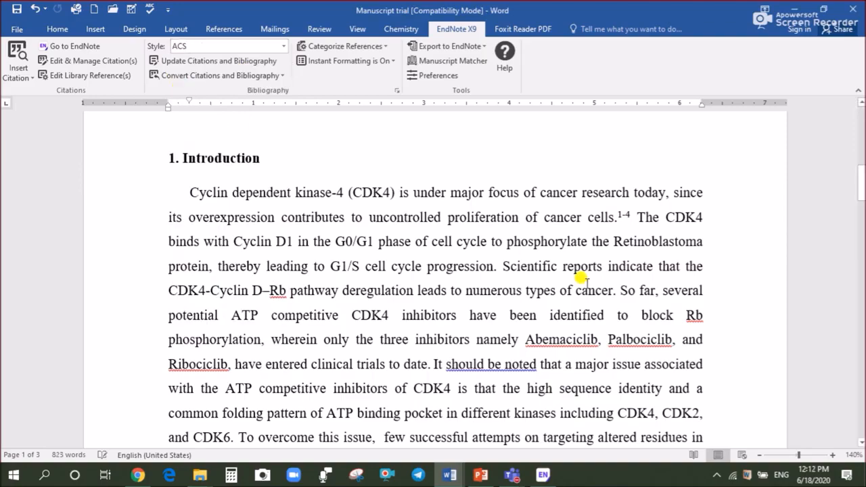
Step: Review the bibliography and change the manuscript's EndNote citation style to Adv in Nursing Science
drag(861, 184, 860, 258)
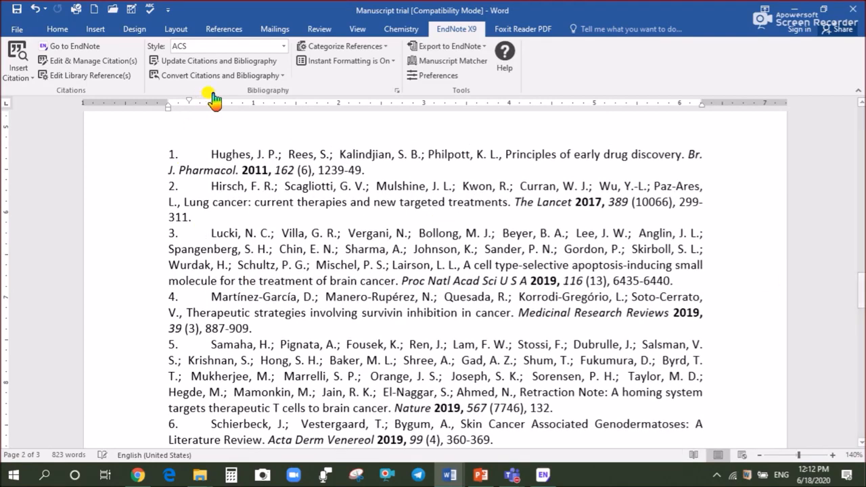
click(284, 46)
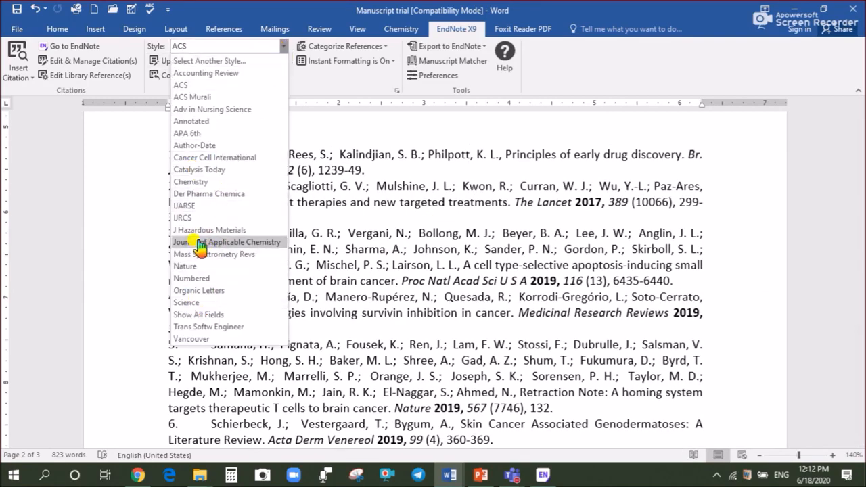
click(211, 109)
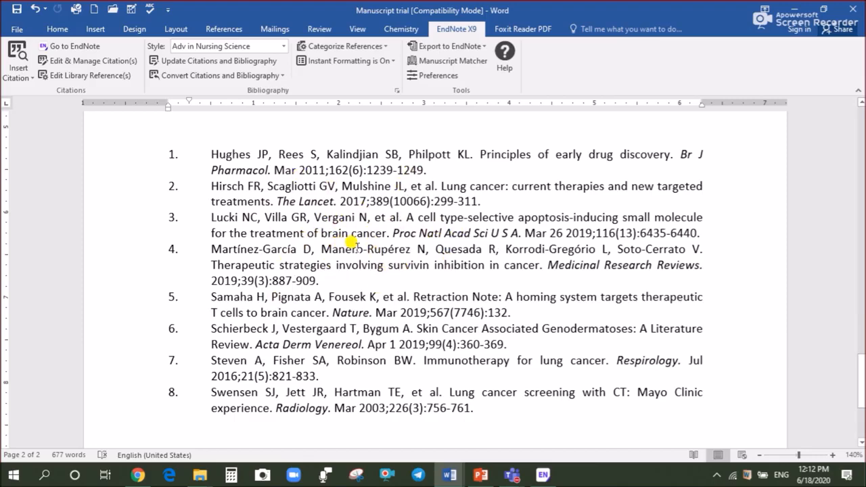
Step: View the PowerPoint slide on downloading different journal output styles, and end the slide show
click(480, 474)
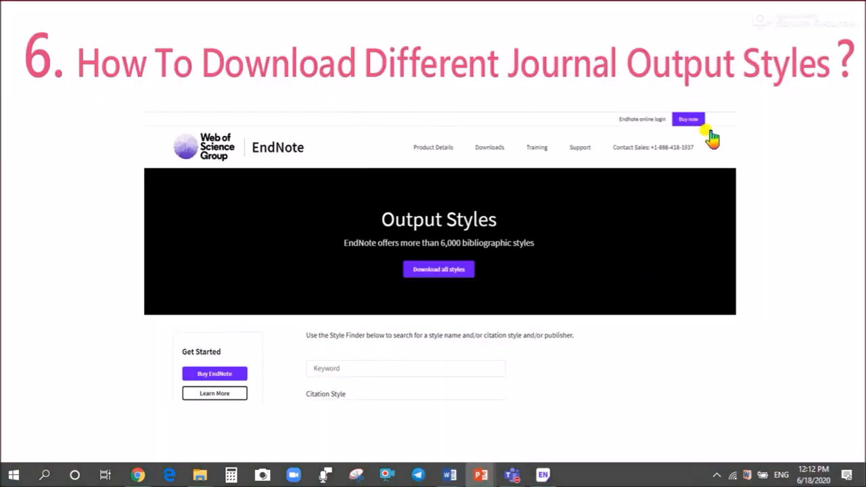
click(493, 295)
scroll(477, 305, up, 2)
scroll(476, 305, down, 1)
key(Escape)
Step: Switch to EndNote and browse the full list of output styles available for selection, leaving ACS as the current style
click(542, 475)
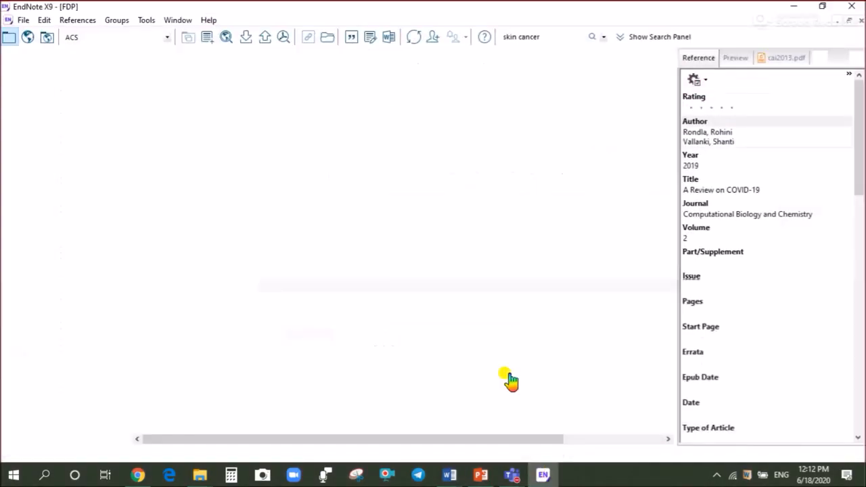
click(365, 217)
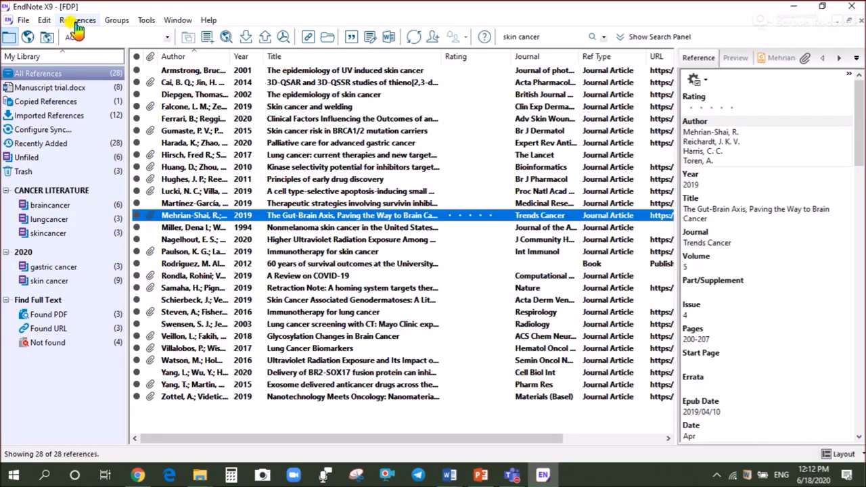
click(166, 38)
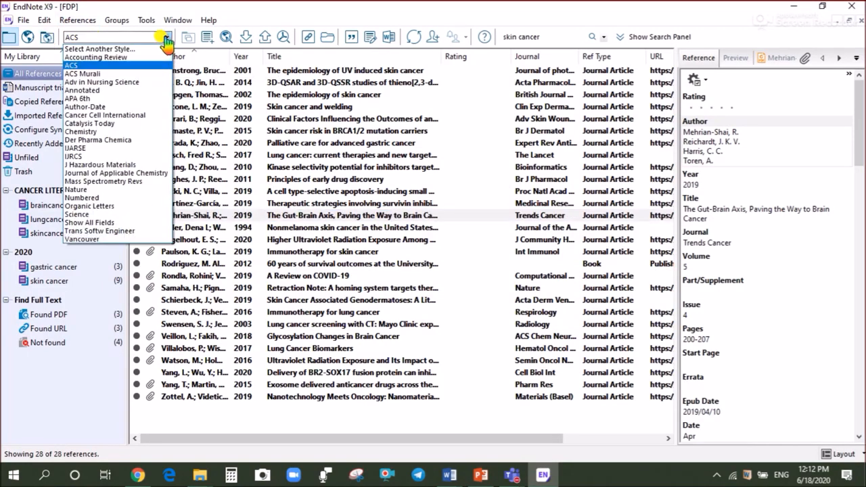
click(115, 49)
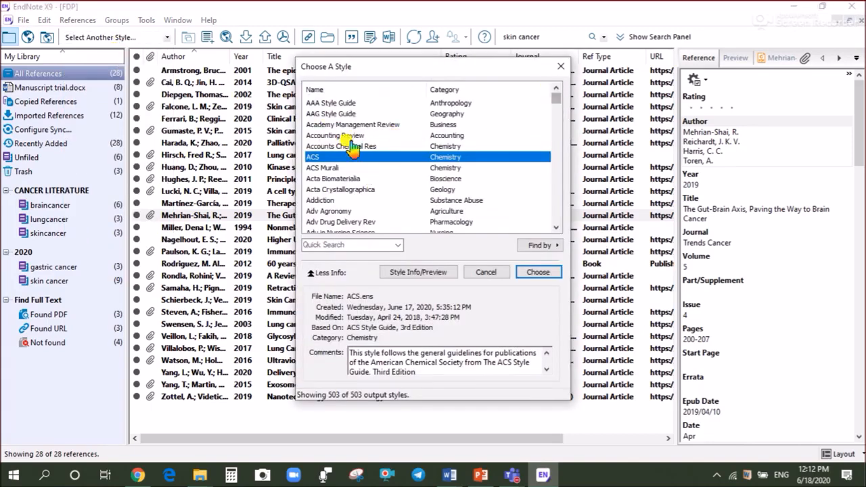
scroll(353, 152, down, 8)
scroll(358, 171, down, 2)
click(560, 66)
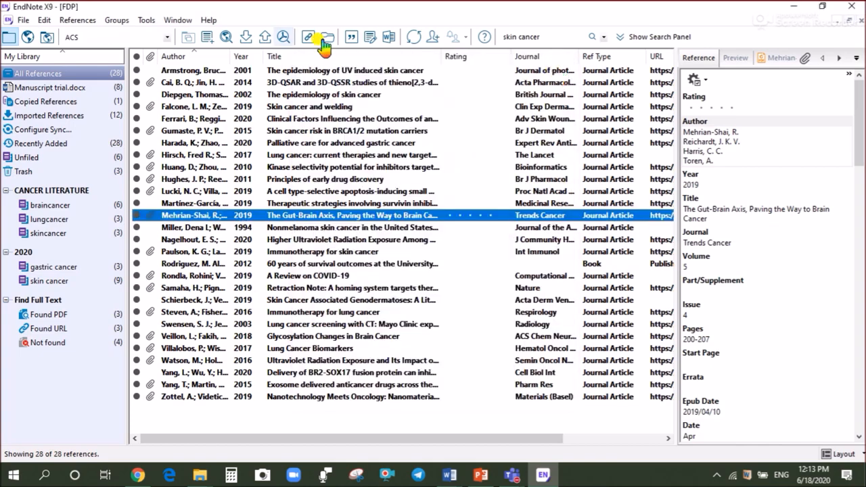
Step: Open EndNote's output style manager and look through the installed styles for the Langmuir journal
click(45, 20)
mouse_move(81, 218)
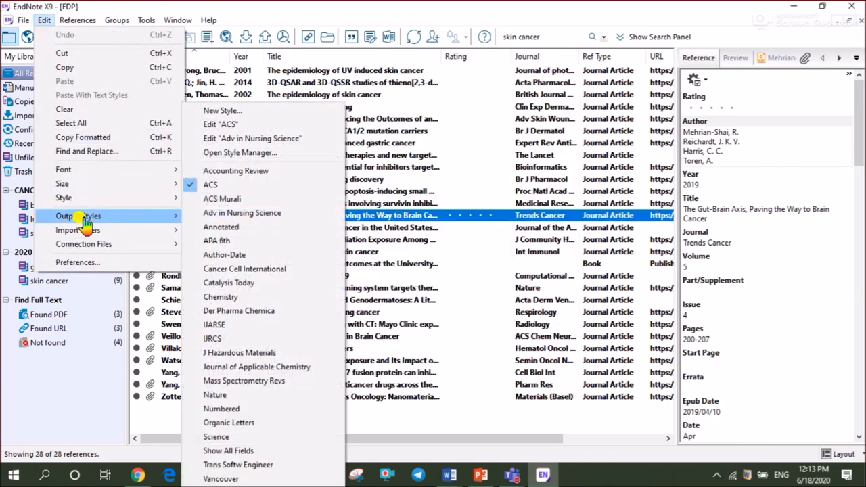
click(223, 154)
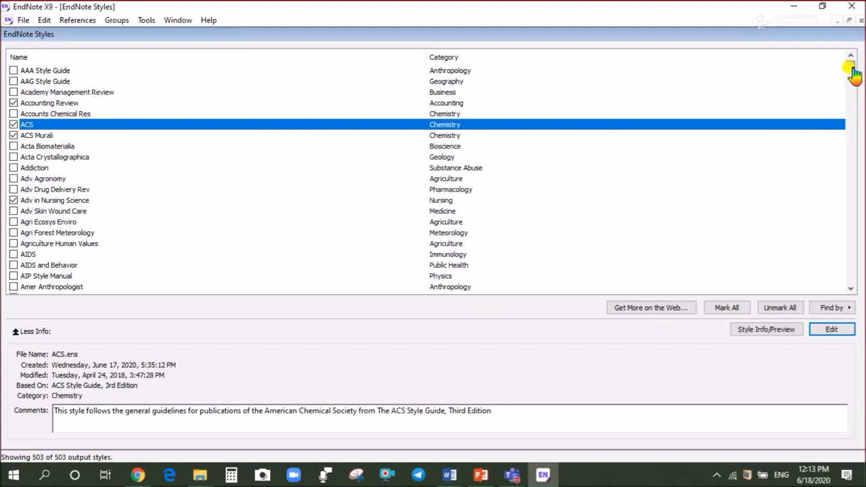
drag(850, 71, 852, 79)
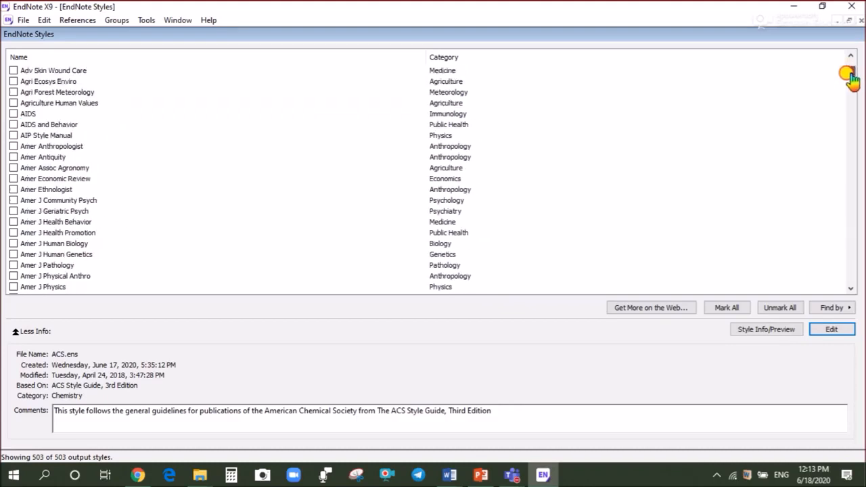
click(40, 244)
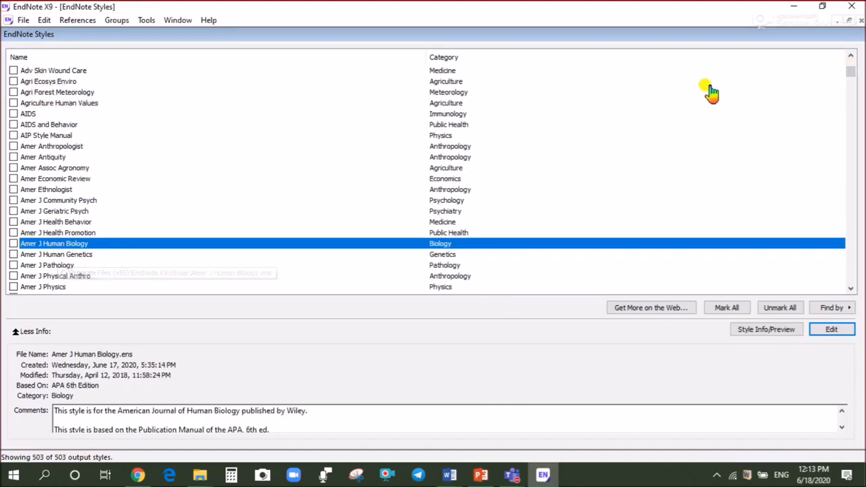
drag(854, 79, 853, 158)
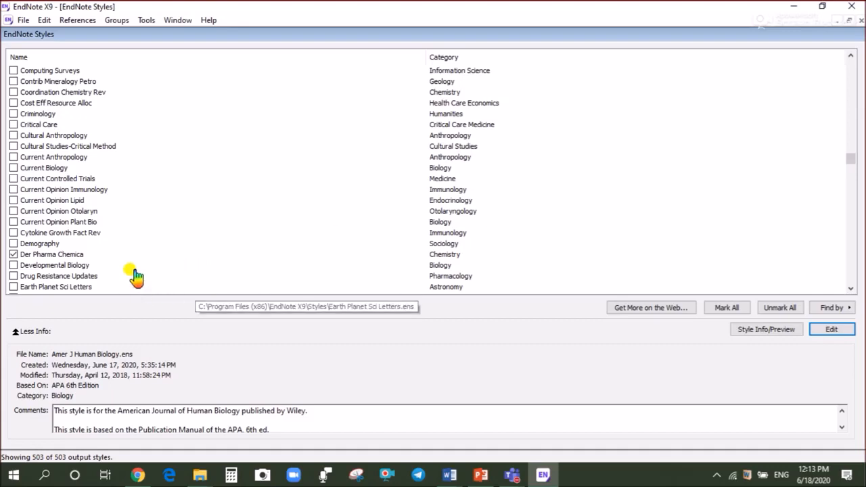
drag(849, 167, 848, 233)
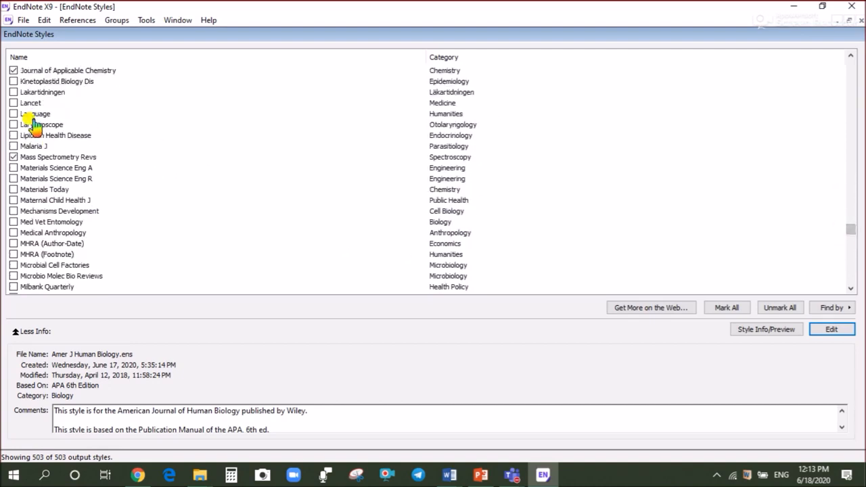
scroll(32, 133, up, 1)
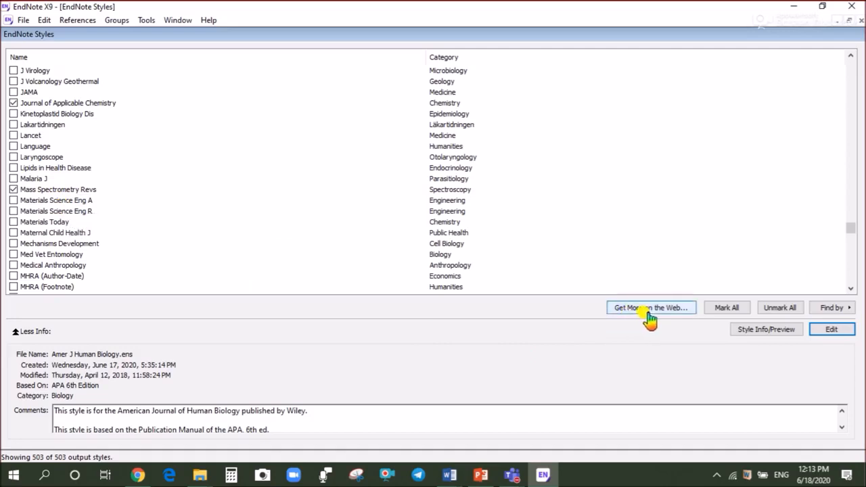
Step: Go to EndNote's online output styles page, search the Style Finder for "Langmuir" and request the style's download
click(650, 310)
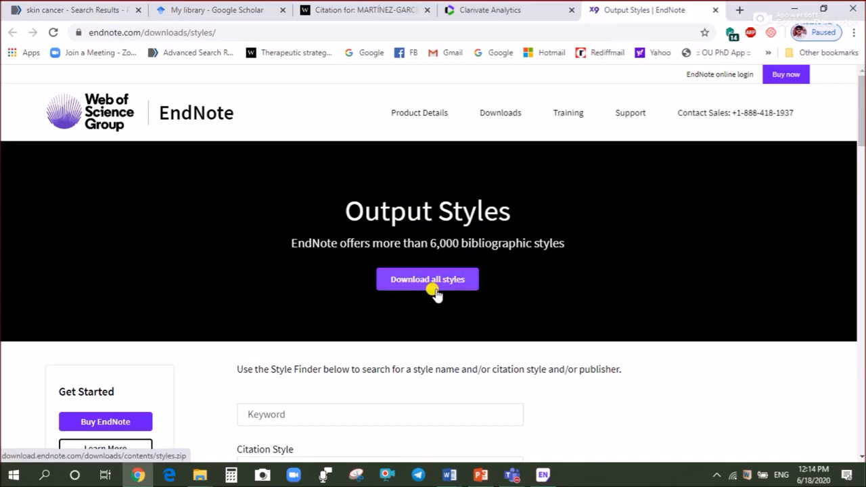
scroll(300, 295, down, 4)
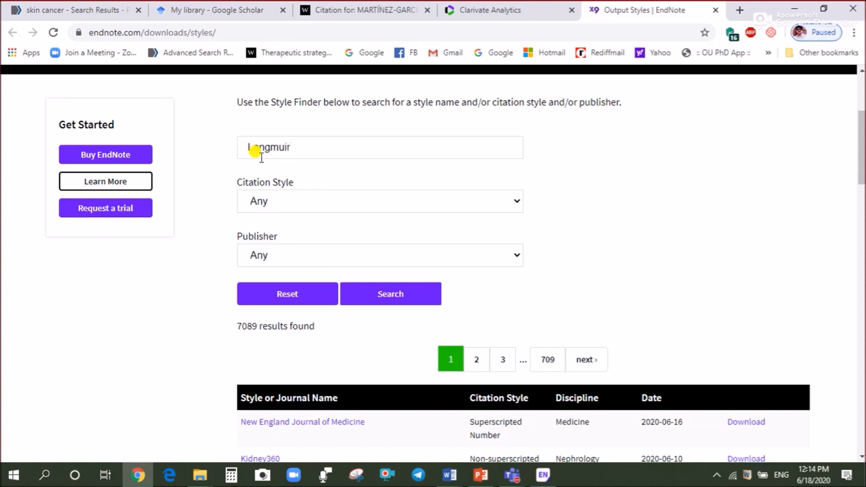
click(386, 300)
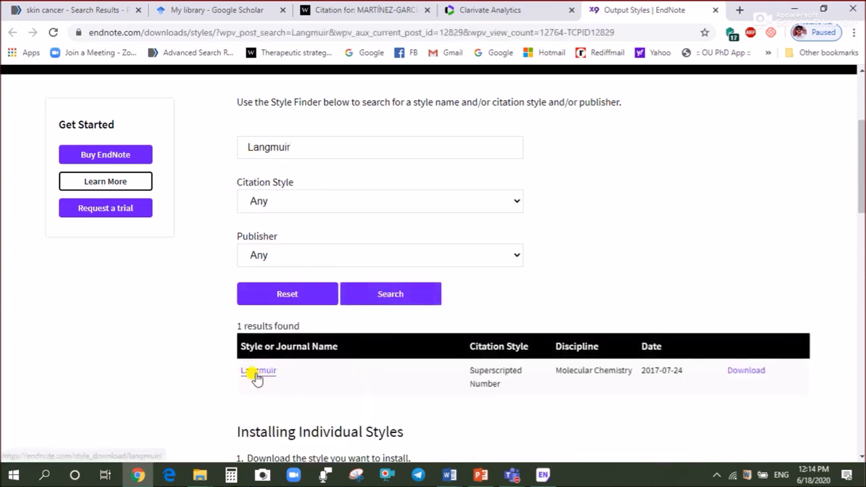
click(747, 376)
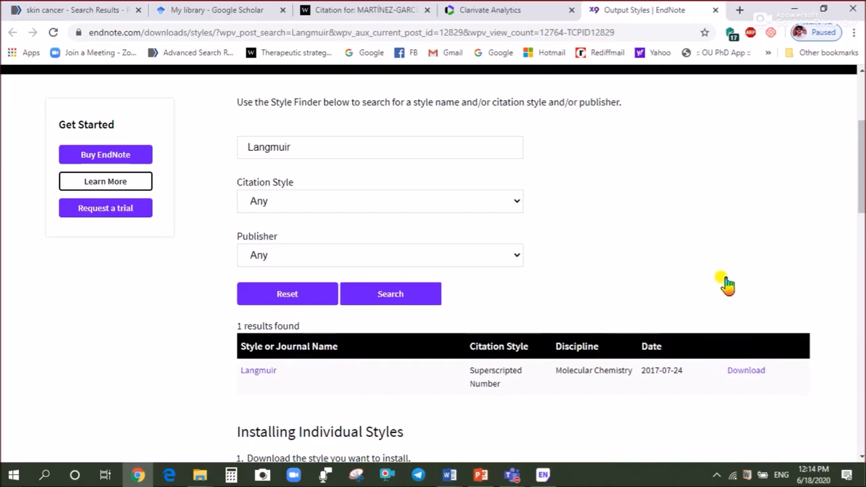
Step: Download all EndNote output styles from the website and save them to the Desktop as the zipped folder "styles"
scroll(722, 278, up, 4)
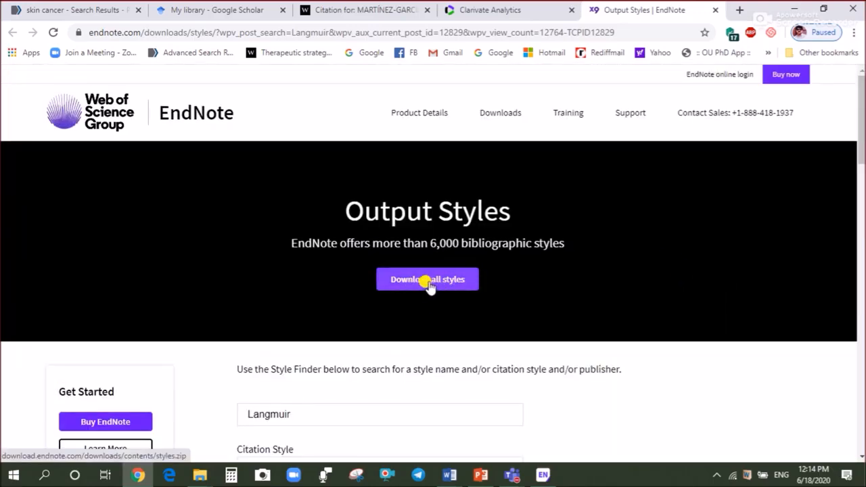
click(429, 284)
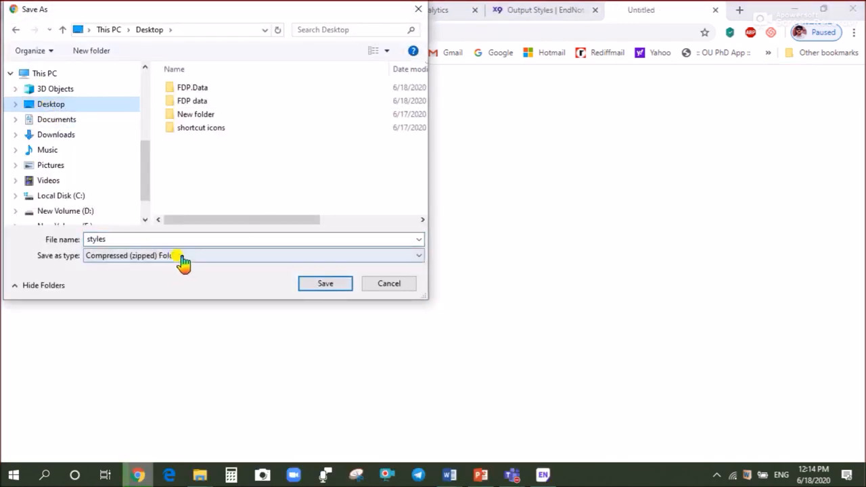
click(323, 292)
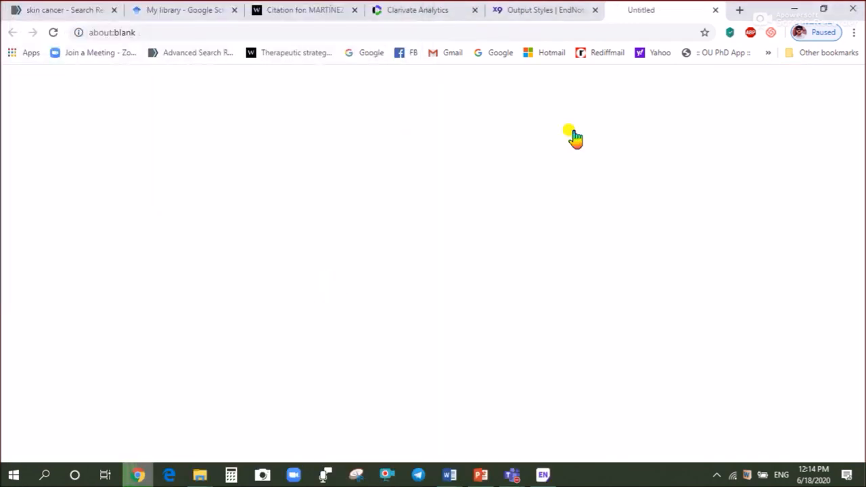
Step: Open the downloaded "styles" archive on the desktop and search it for "Langmuir"
click(794, 10)
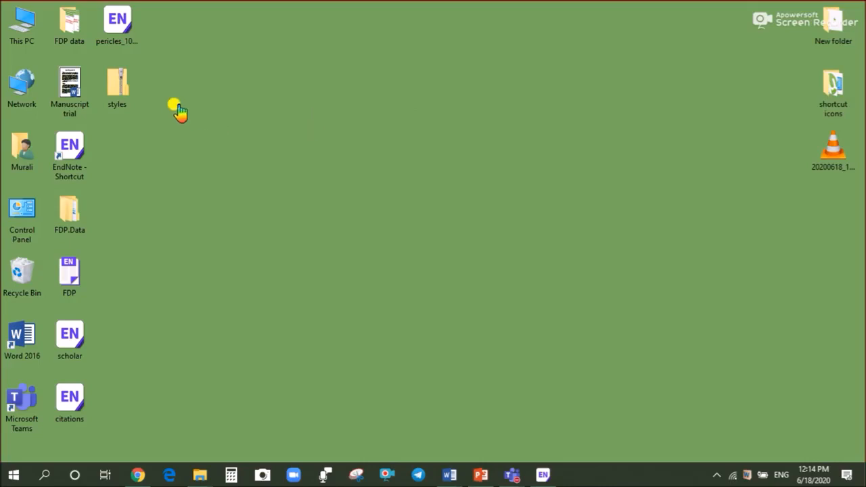
double_click(119, 88)
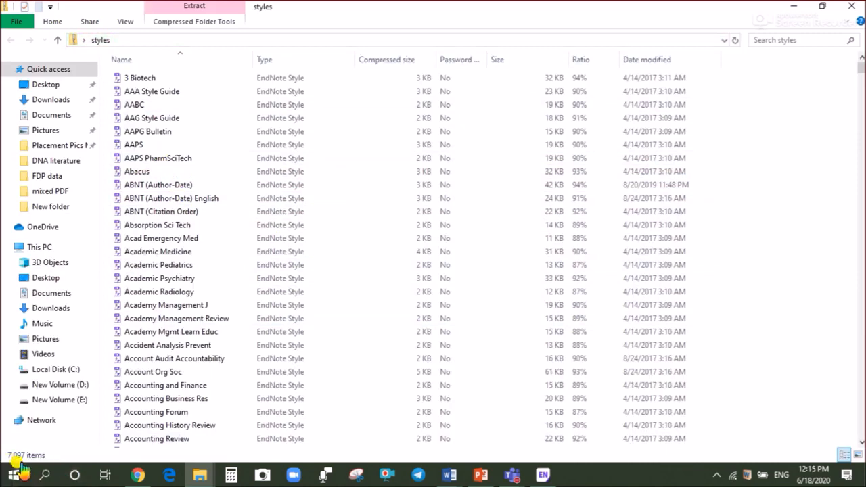
click(770, 40)
text(Lang)
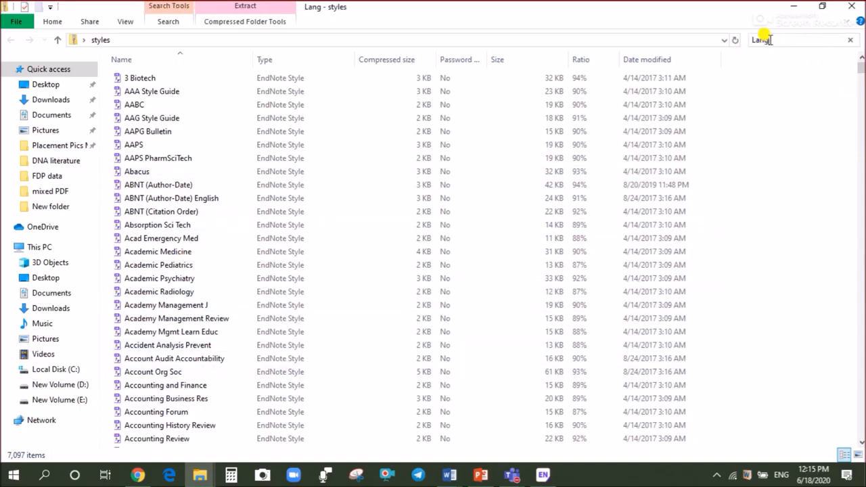
text(muir)
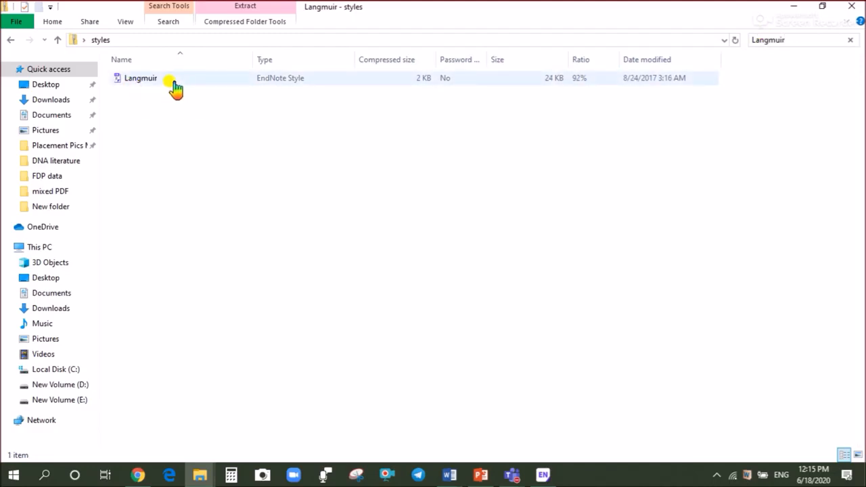
Step: Arrange a smaller EndNote window beside the archive's search results and open the Langmuir style file in EndNote
click(553, 474)
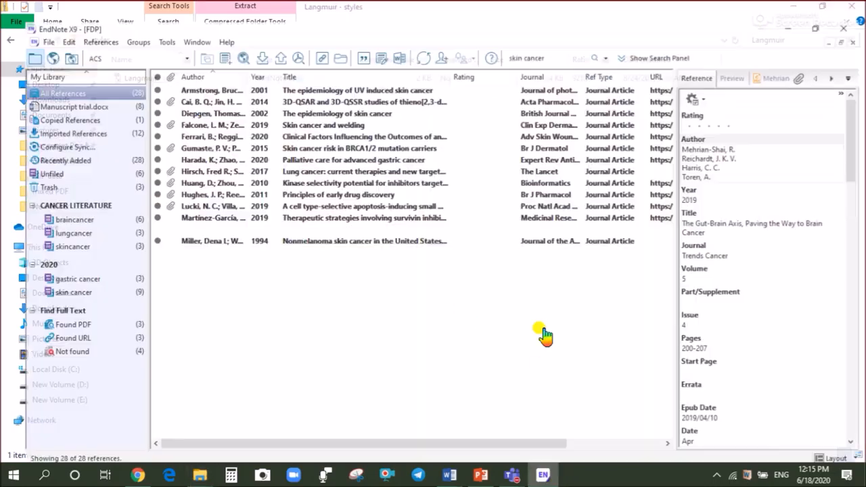
click(822, 6)
drag(561, 14, 598, 38)
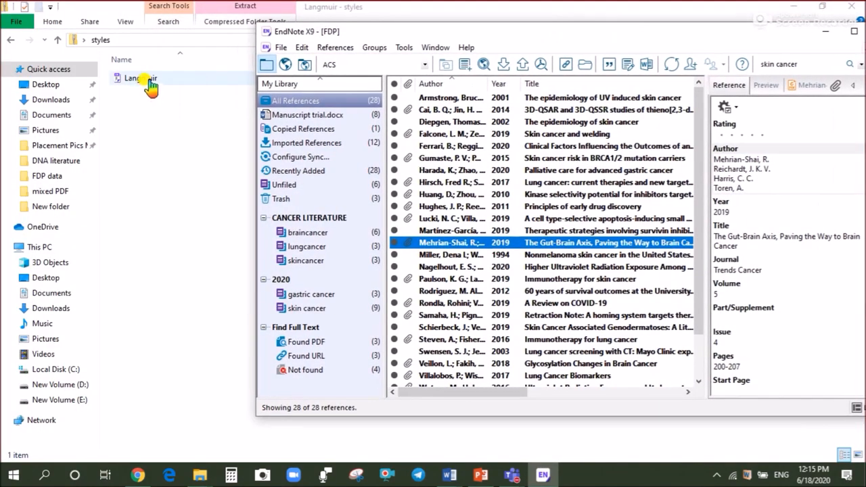
double_click(149, 84)
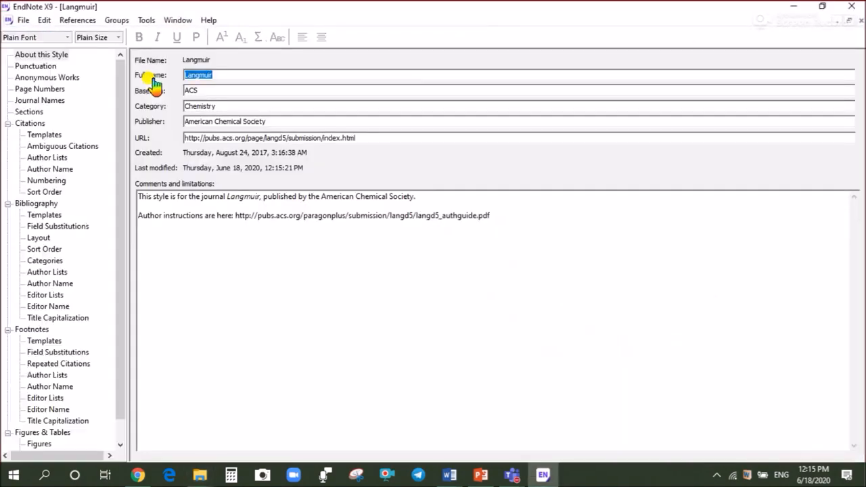
Step: Save the opened style into EndNote under the name "Langmuir" and close the style window
click(23, 20)
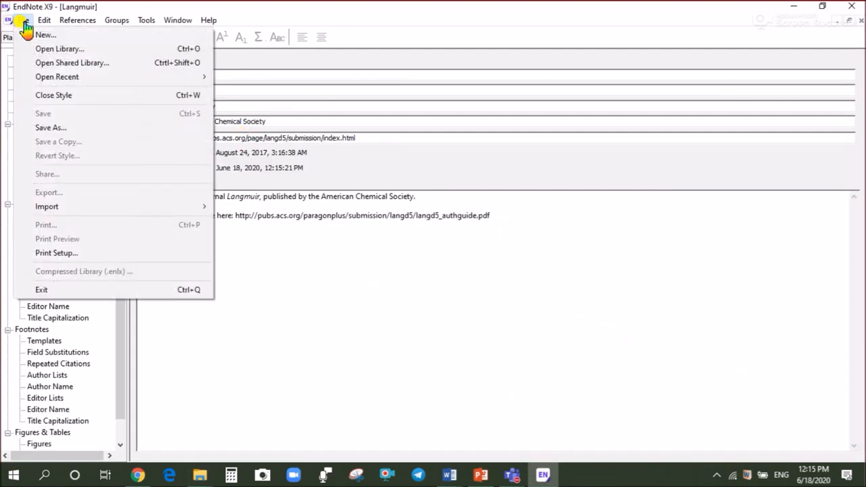
click(51, 130)
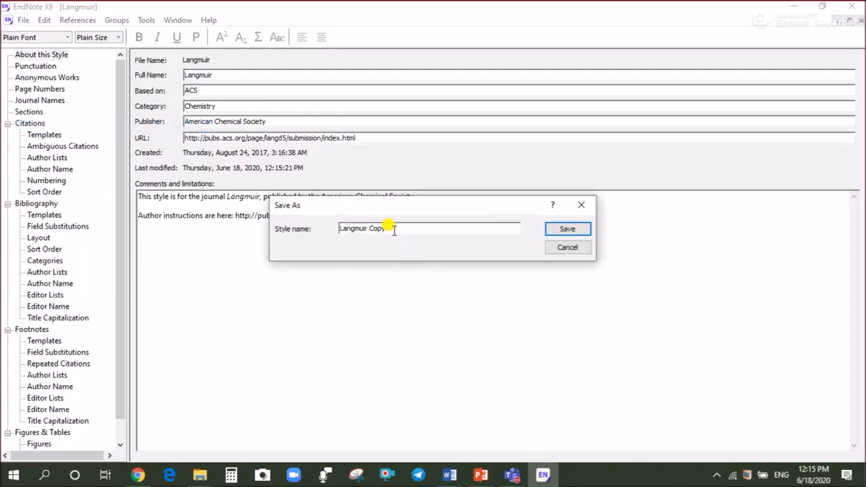
click(566, 230)
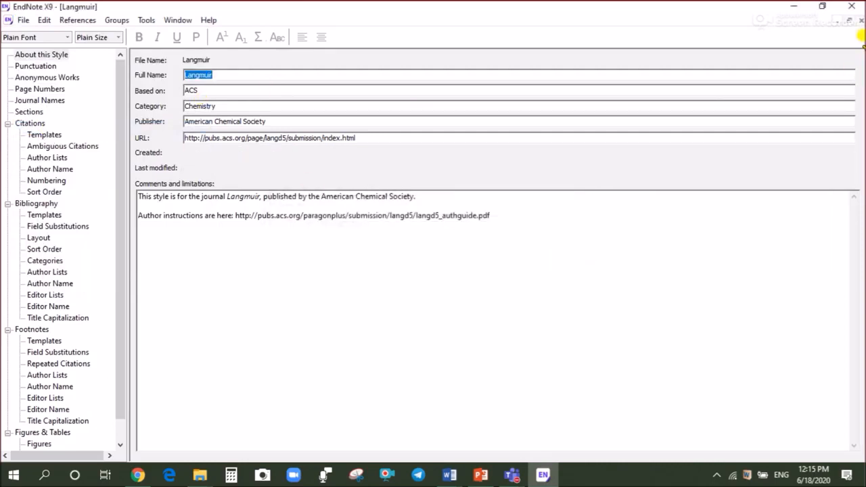
click(857, 22)
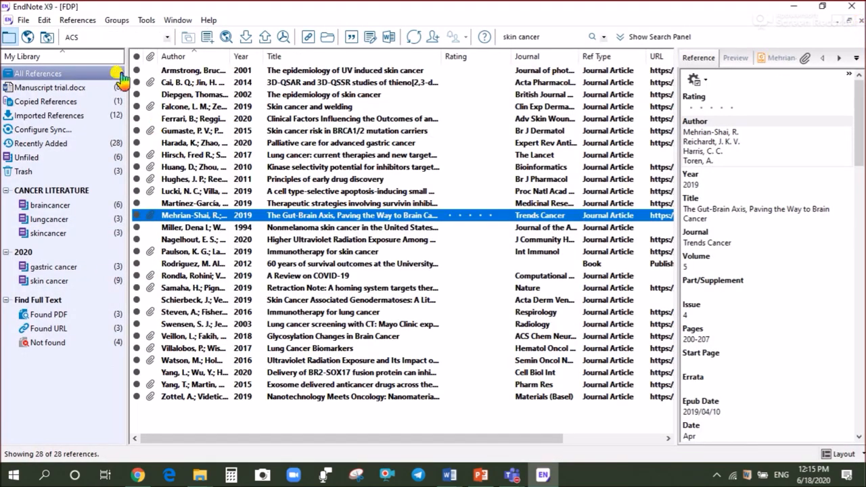
Step: Open the Style Manager, find Langmuir in the output style list and mark it as a favourite
click(44, 20)
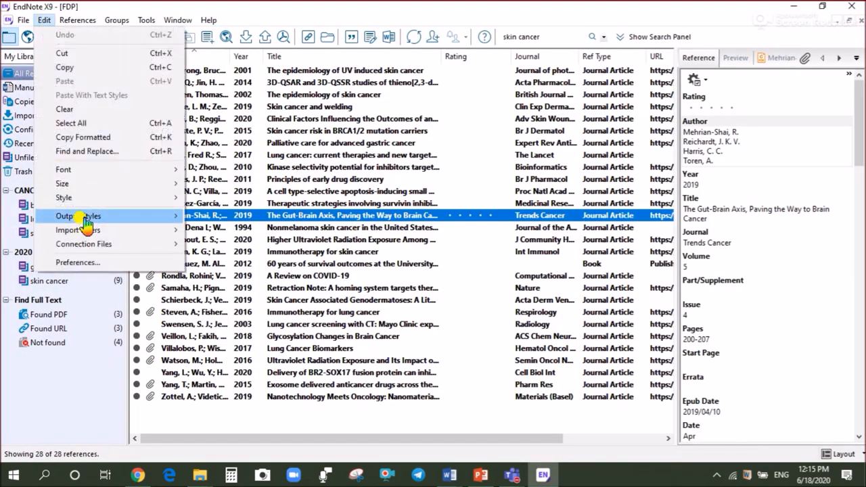
mouse_move(83, 218)
click(218, 153)
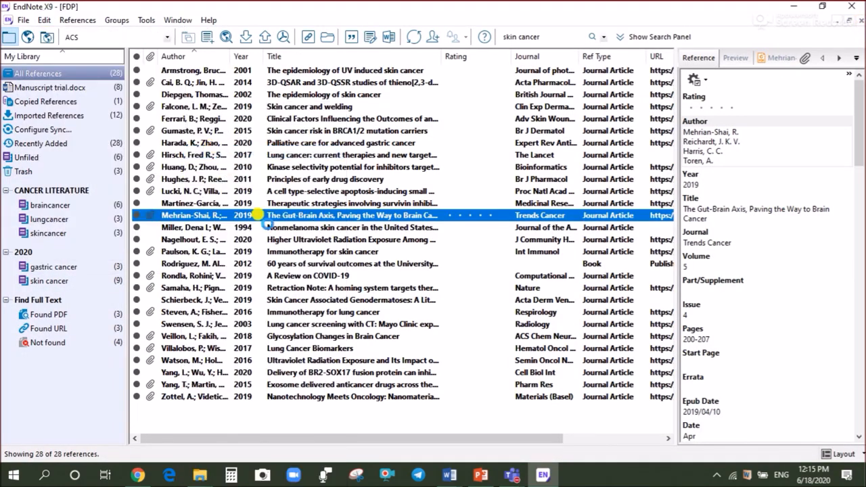
scroll(111, 156, down, 5)
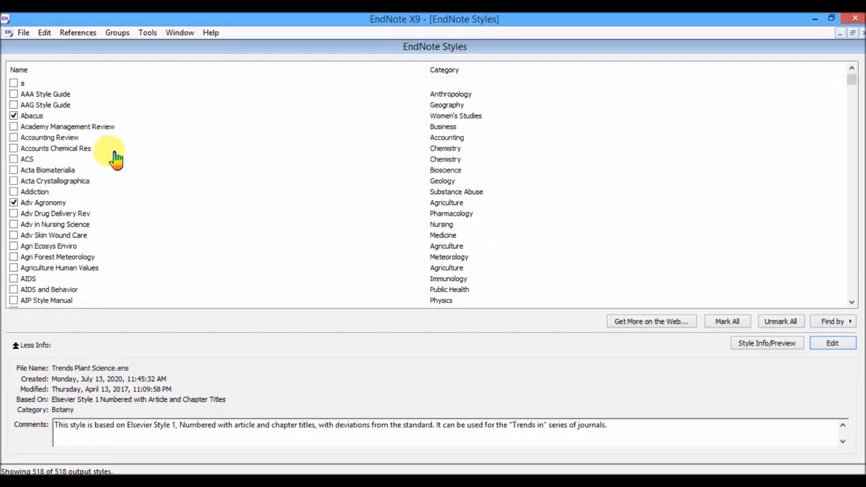
scroll(97, 180, down, 15)
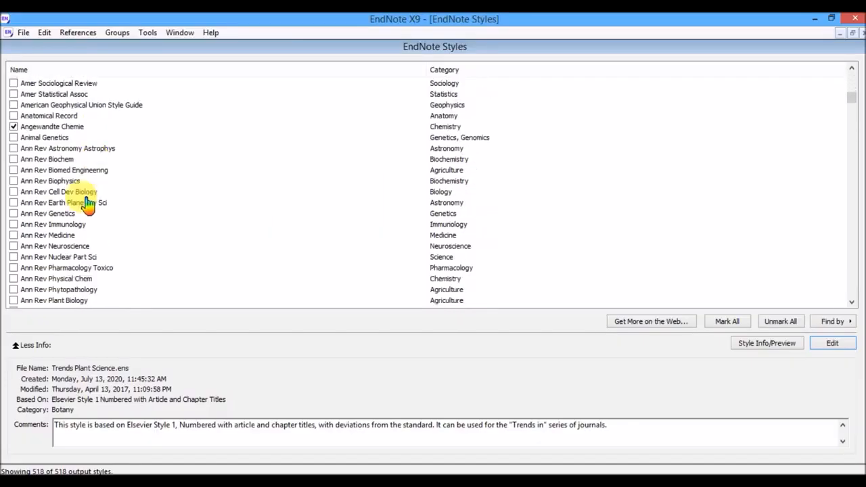
mouse_move(851, 104)
mouse_down()
mouse_move(860, 247)
mouse_move(853, 240)
mouse_up()
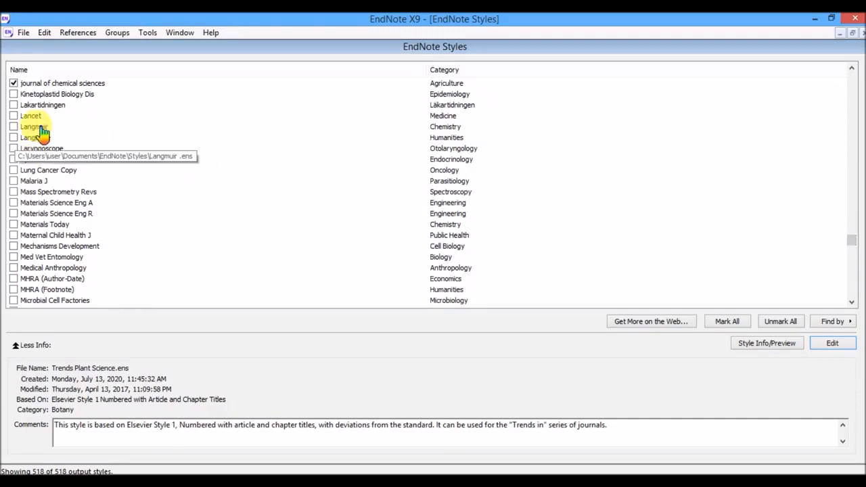
click(13, 127)
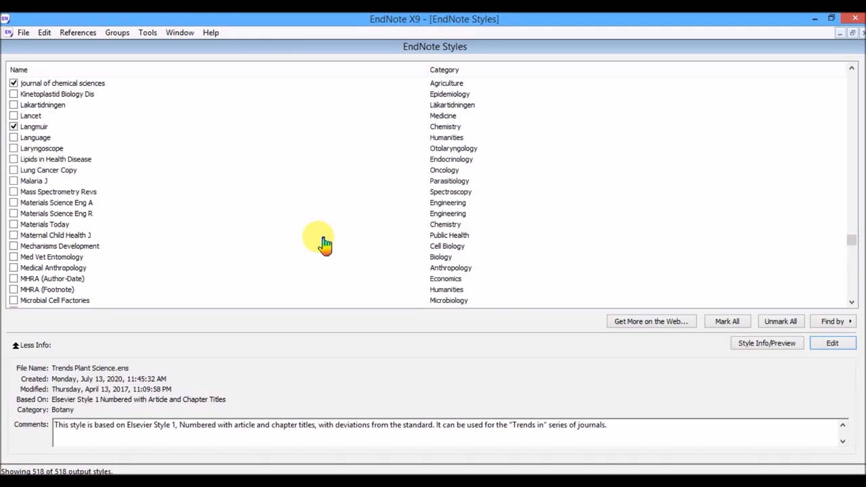
Step: Open the Styles folder of EndNote X9 in Program Files (x86) on the C: drive
click(814, 19)
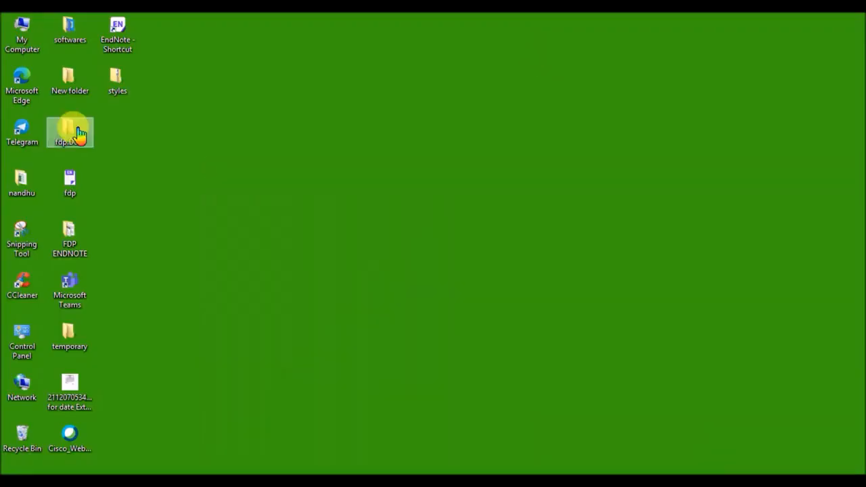
double_click(25, 38)
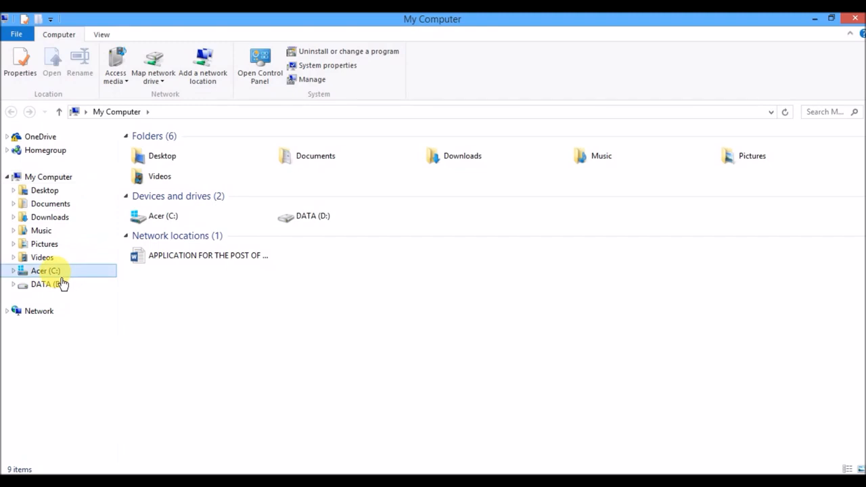
click(58, 271)
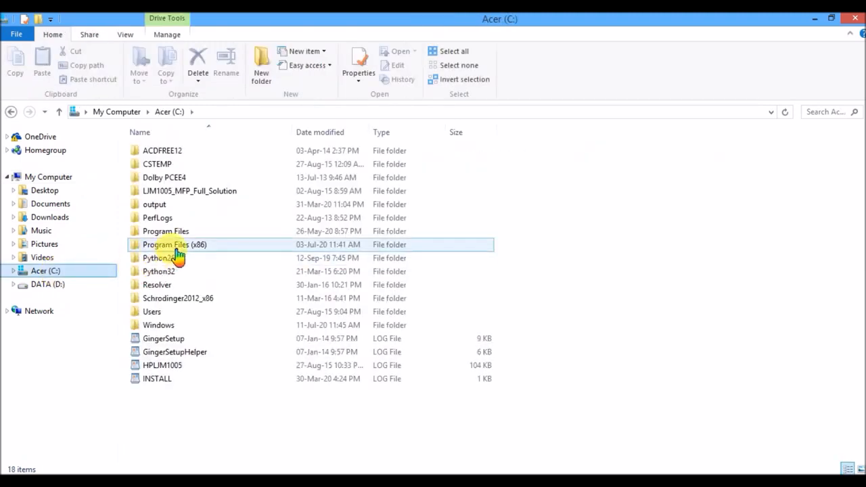
double_click(178, 248)
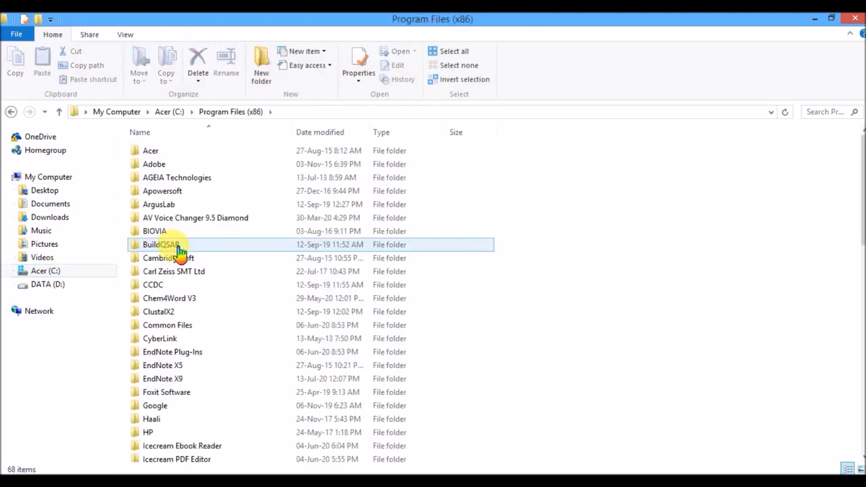
double_click(190, 382)
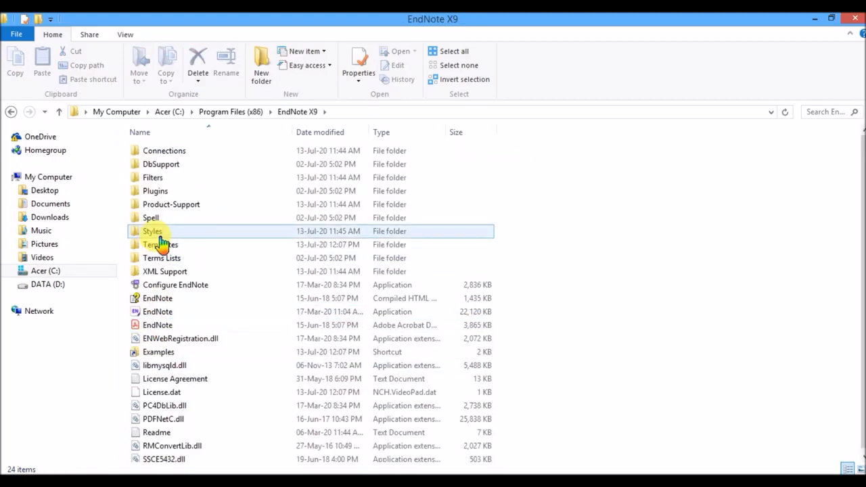
double_click(165, 237)
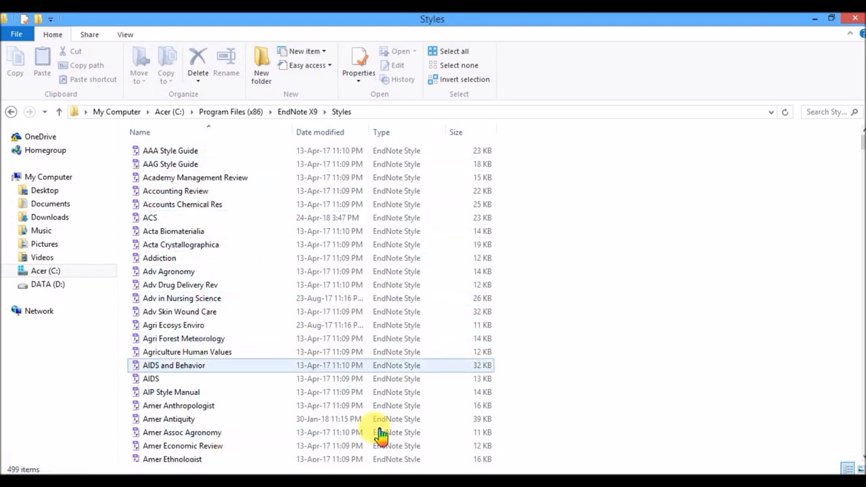
scroll(368, 329, down, 7)
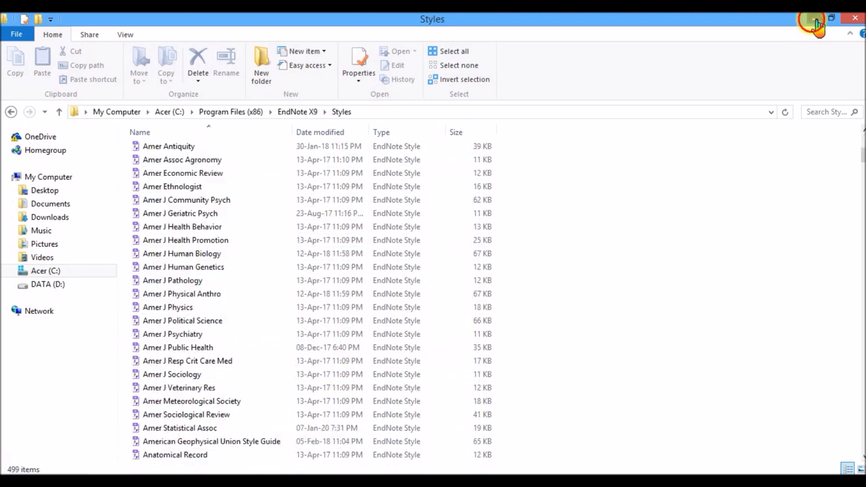
Step: Open the "styles" archive on the desktop and copy all of its style files
click(815, 22)
click(120, 87)
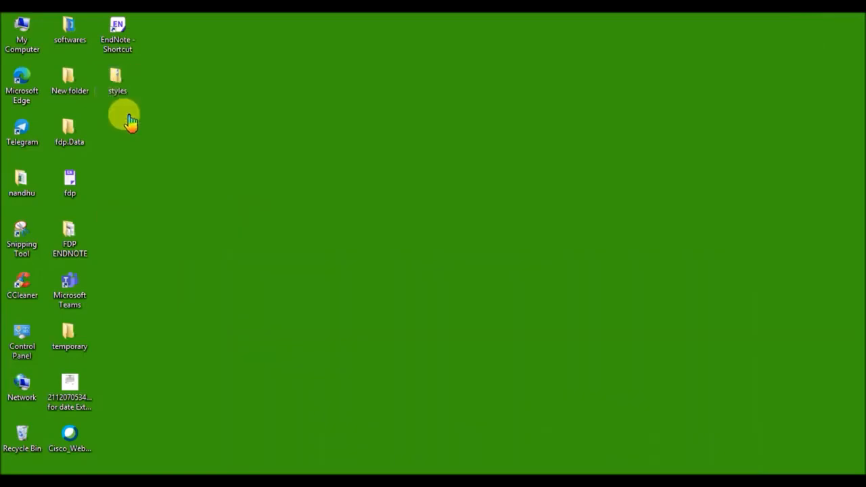
double_click(118, 82)
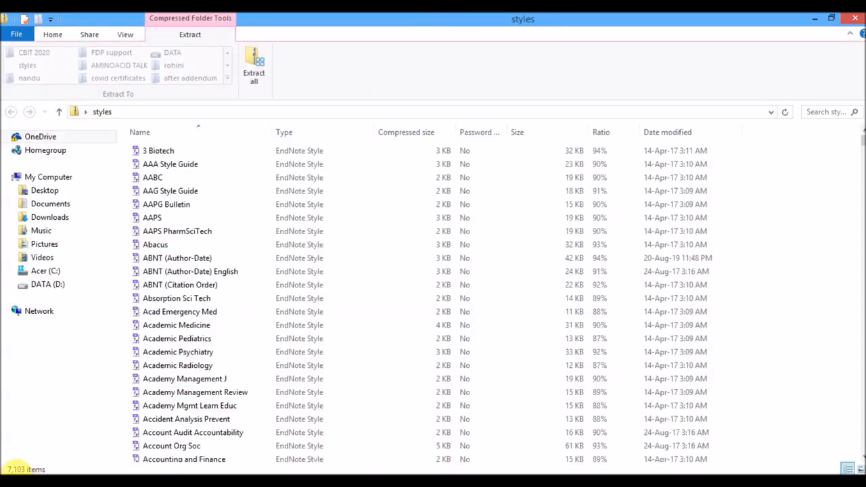
click(334, 273)
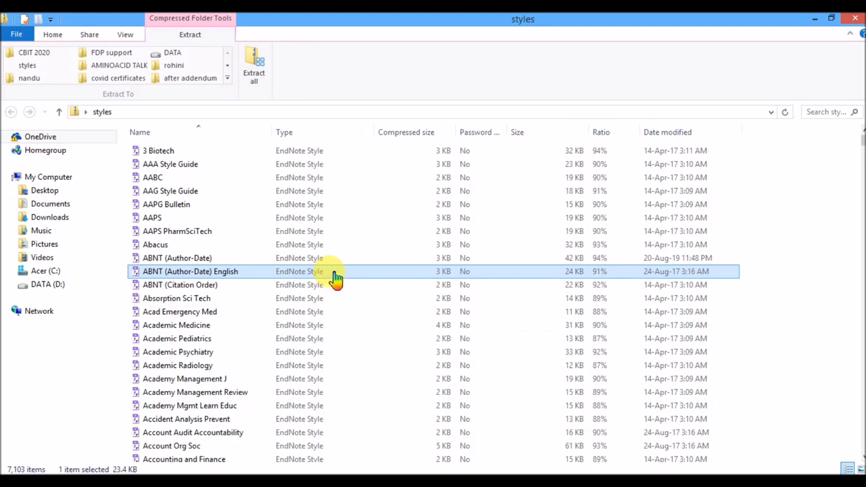
key(ctrl+a)
right_click(707, 180)
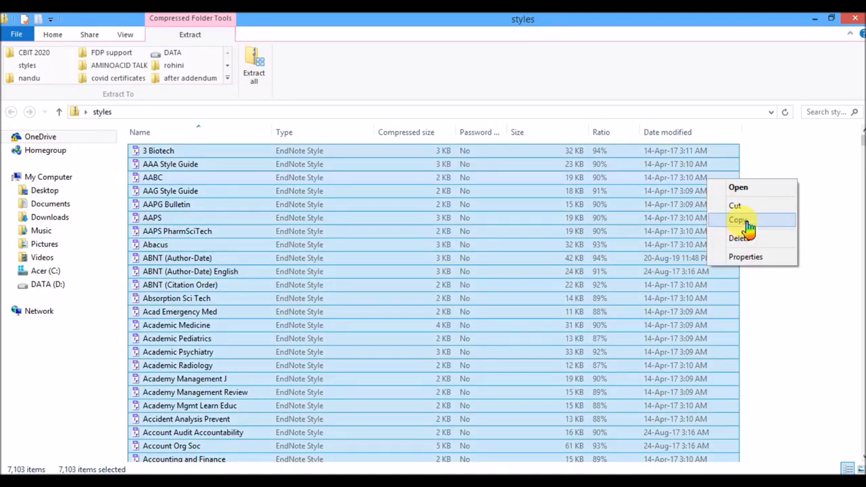
click(744, 221)
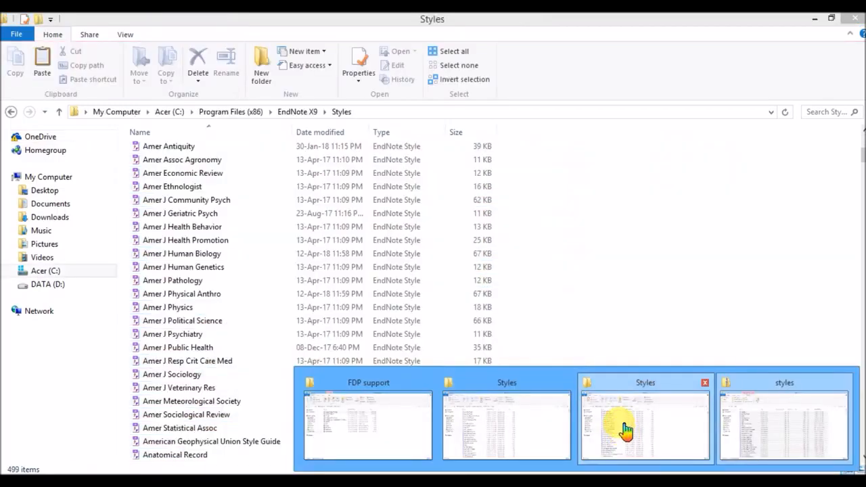
Step: Paste the copied style files into the EndNote X9 Styles folder, skipping files that have the same names
click(622, 377)
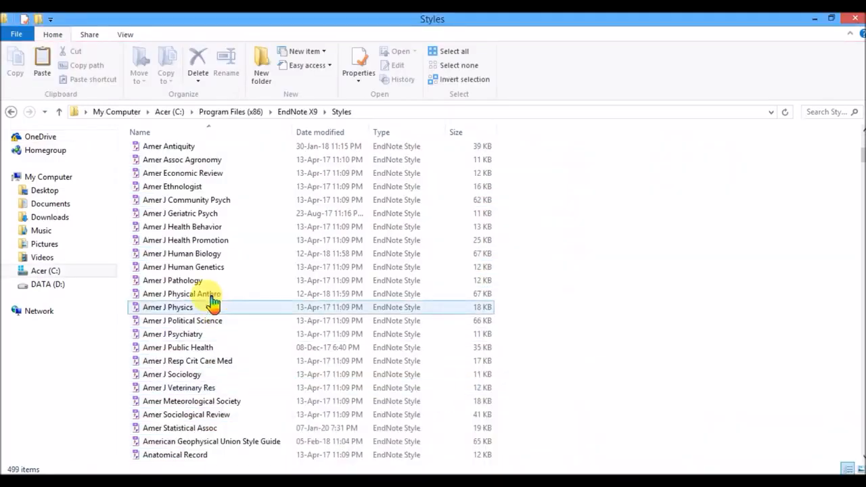
right_click(662, 220)
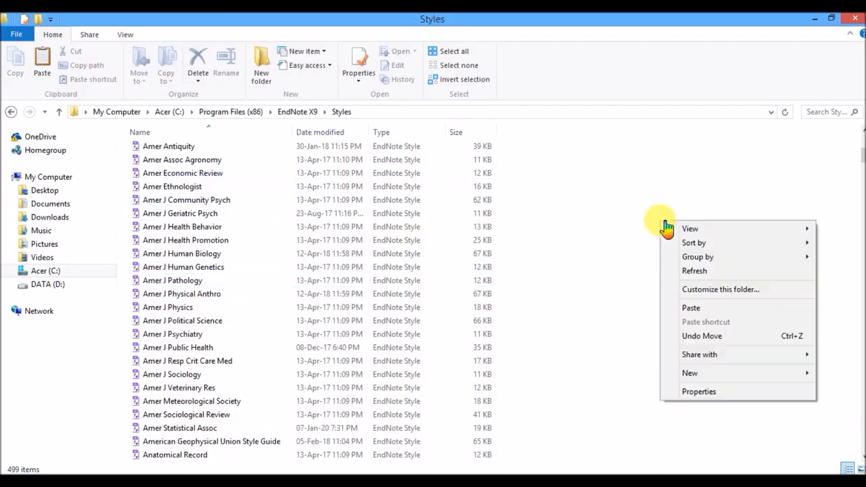
click(695, 309)
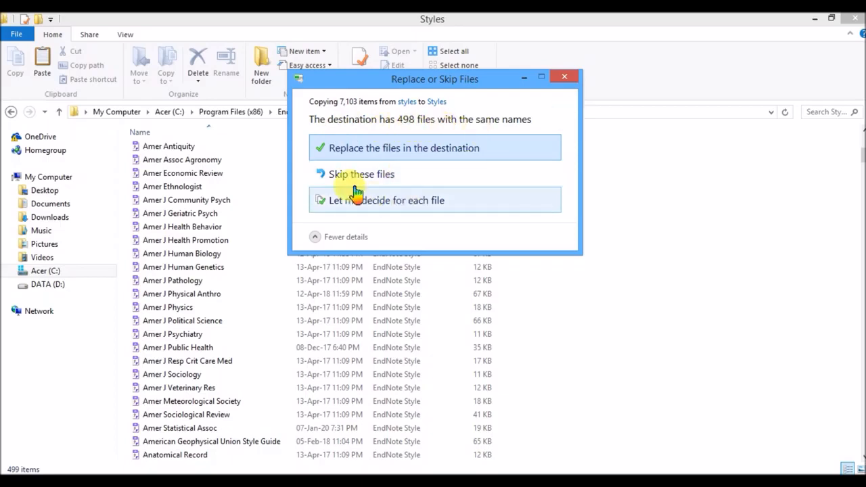
click(378, 180)
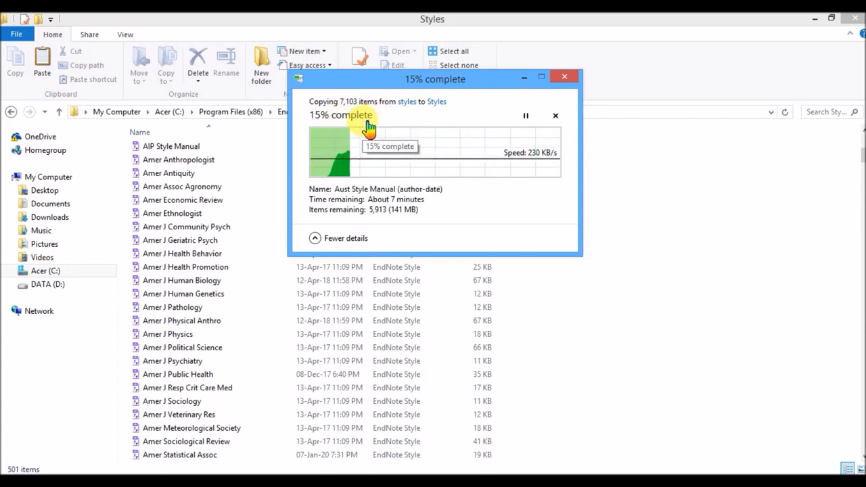
drag(420, 72, 599, 140)
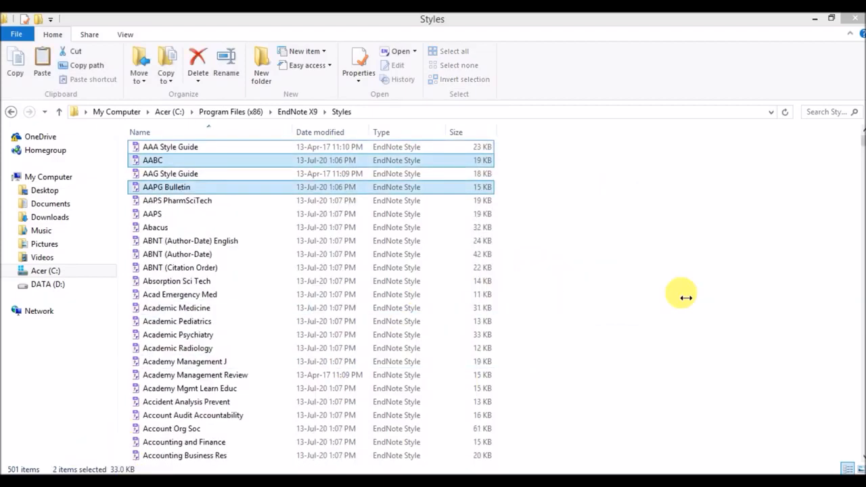
click(709, 256)
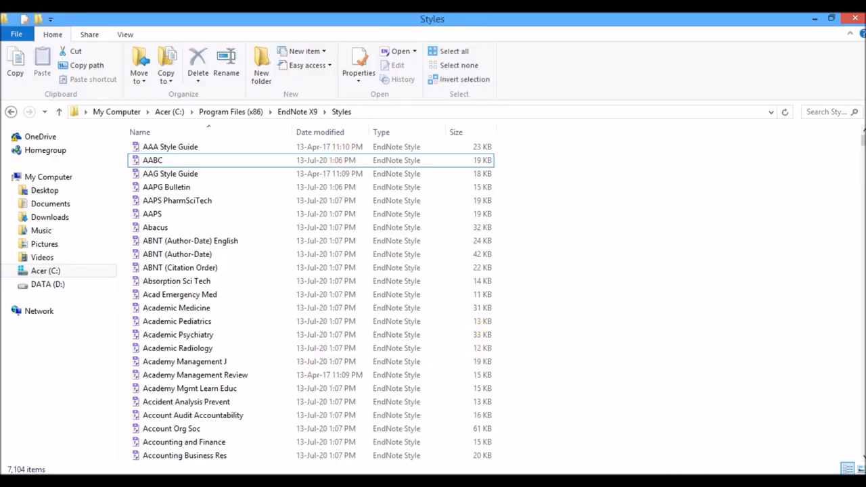
click(724, 217)
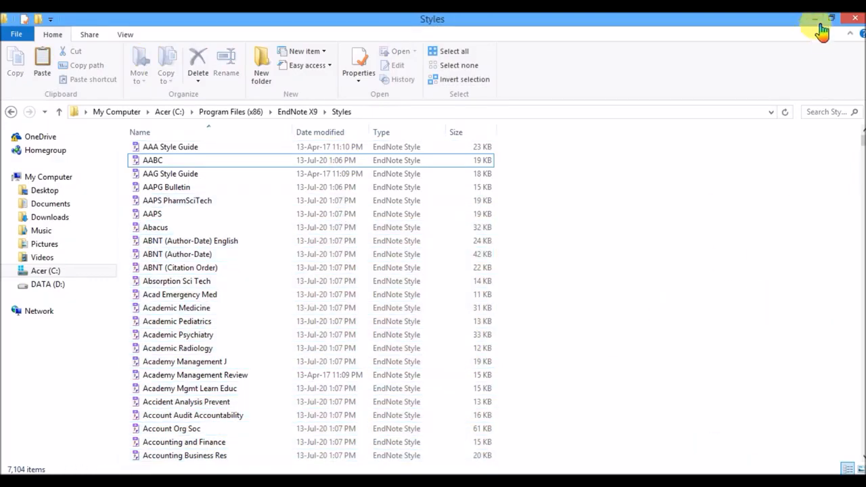
Step: Return to the EndNote library and open the Style Manager to view the installed output styles
click(814, 19)
click(57, 39)
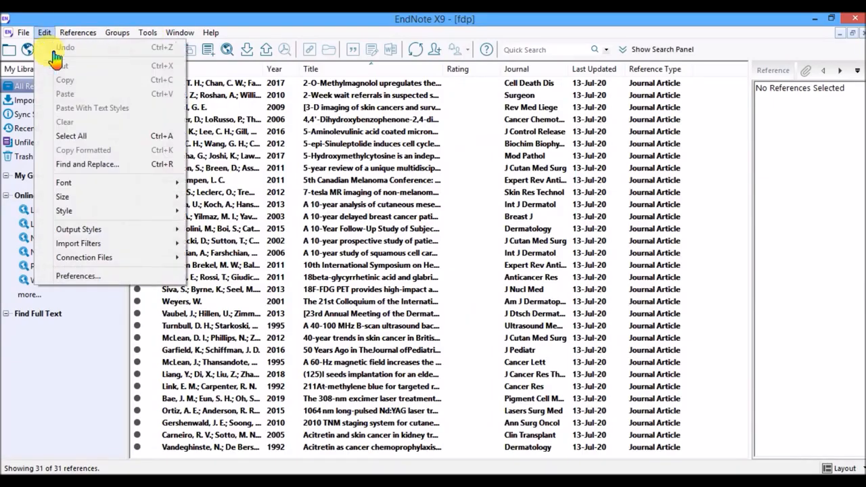
mouse_move(108, 237)
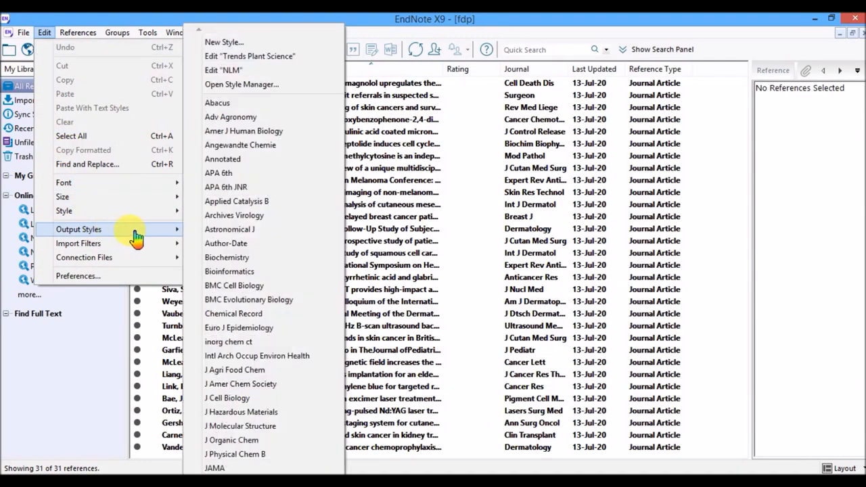
click(248, 86)
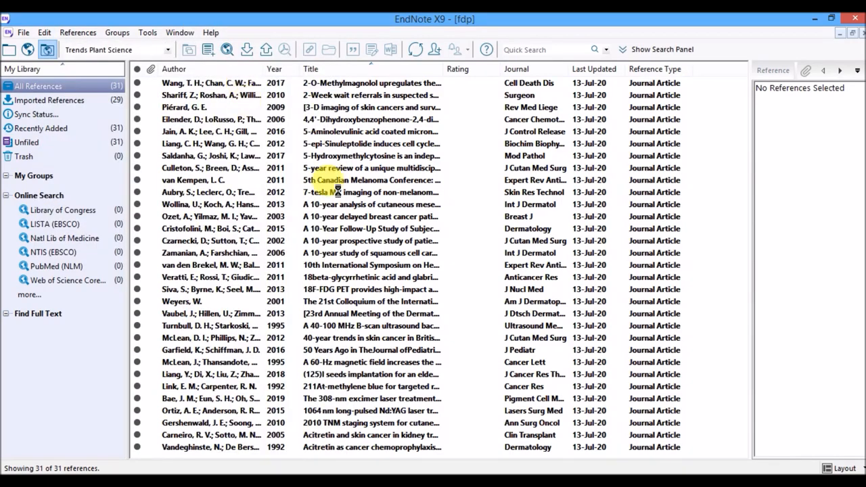
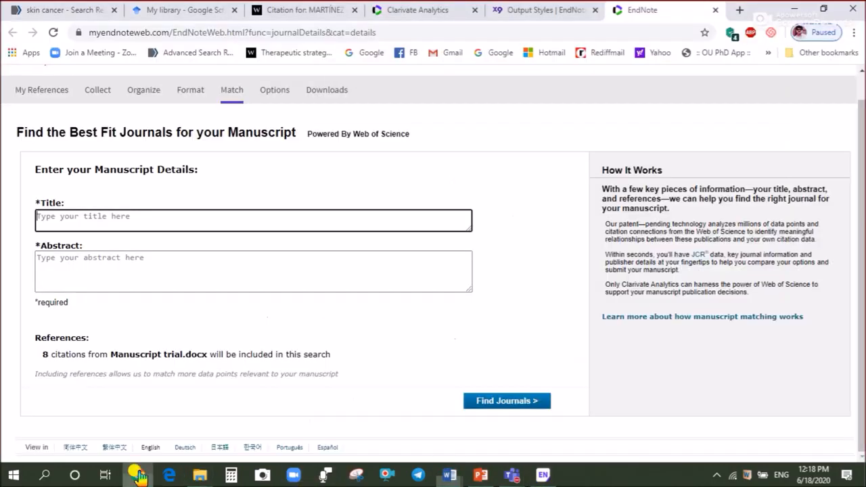
Step: Switch to the browser's Manuscript Matcher form and paste "Selective ATP Competitive Leads of CDK4" as the manuscript title
click(137, 475)
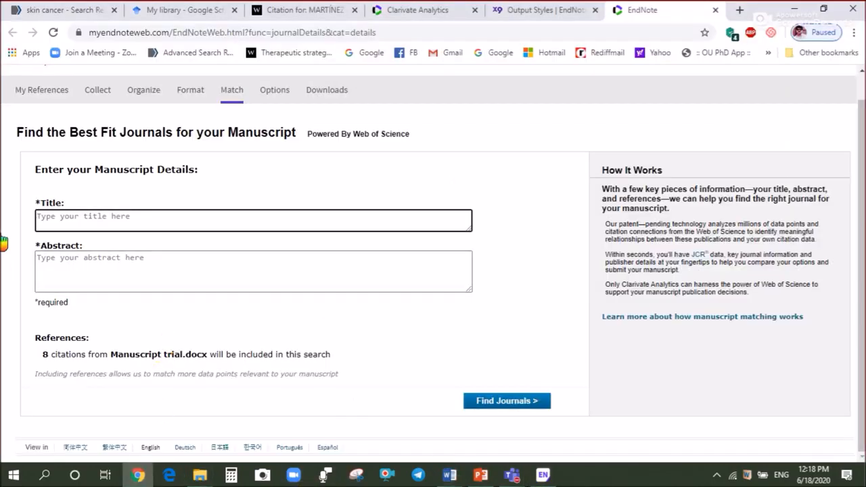
right_click(51, 217)
click(85, 323)
Step: Switch to the "Manuscript trial" document in Word and copy the full abstract paragraph without the key words
click(58, 267)
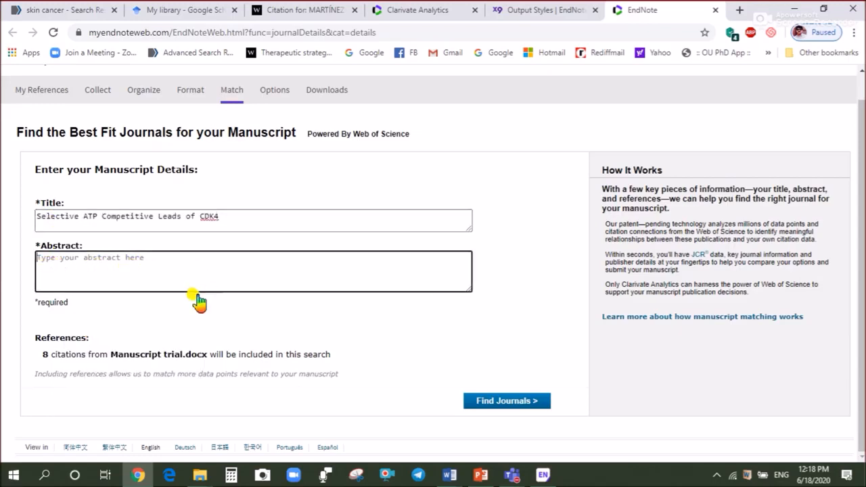
mouse_move(449, 475)
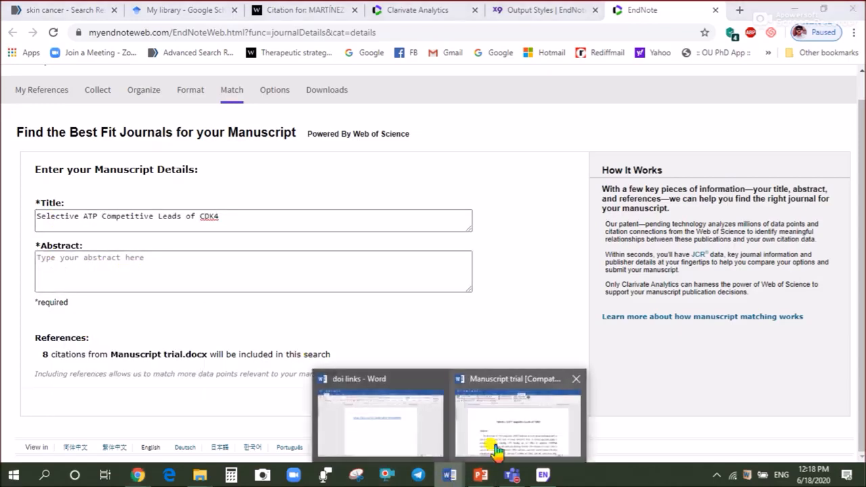
click(504, 433)
scroll(228, 319, down, 4)
scroll(223, 271, up, 2)
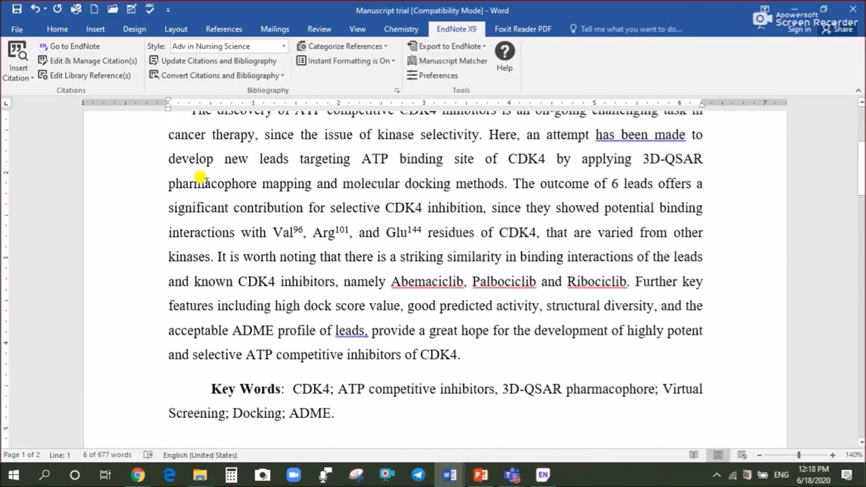
drag(195, 155, 508, 430)
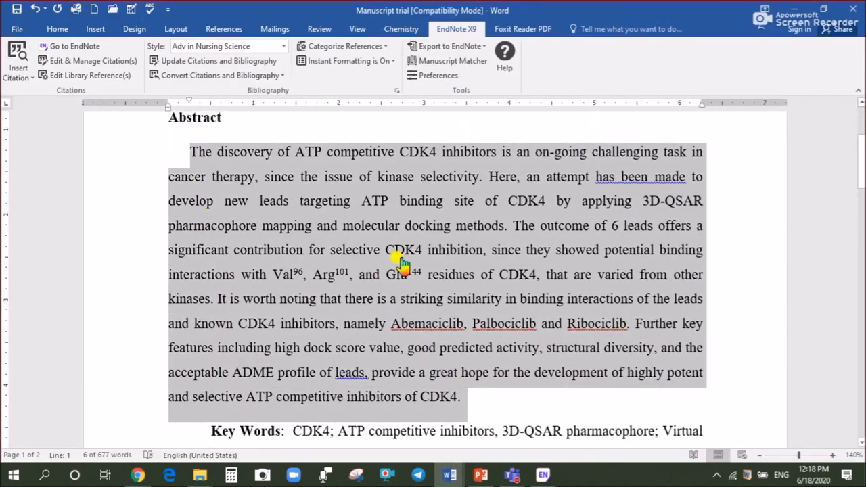
right_click(409, 230)
click(432, 241)
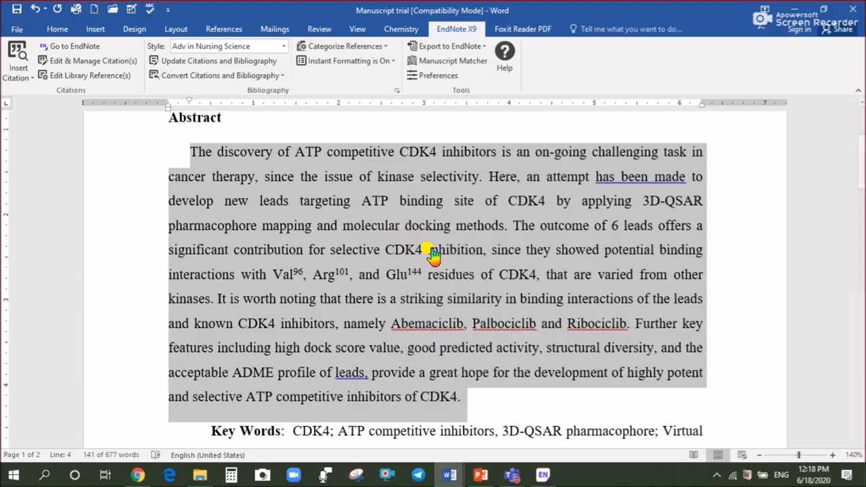
Step: Return to the browser, paste the copied text as the manuscript's abstract and run the search for matching journals
click(134, 475)
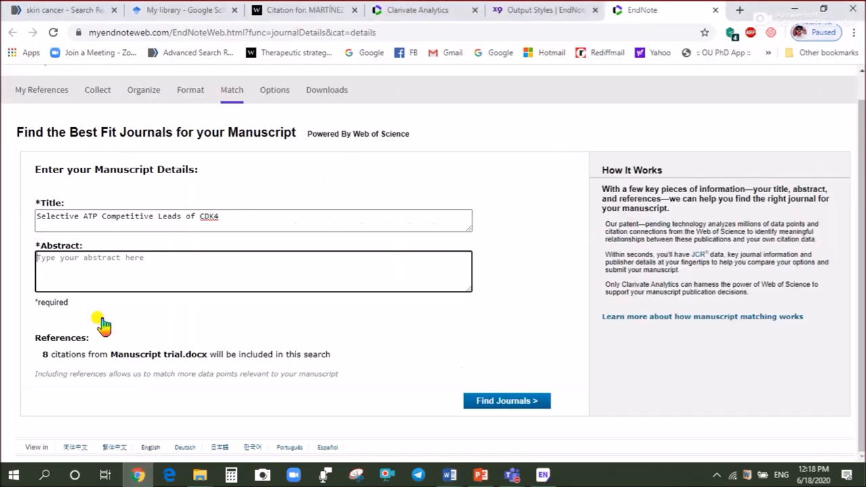
right_click(58, 263)
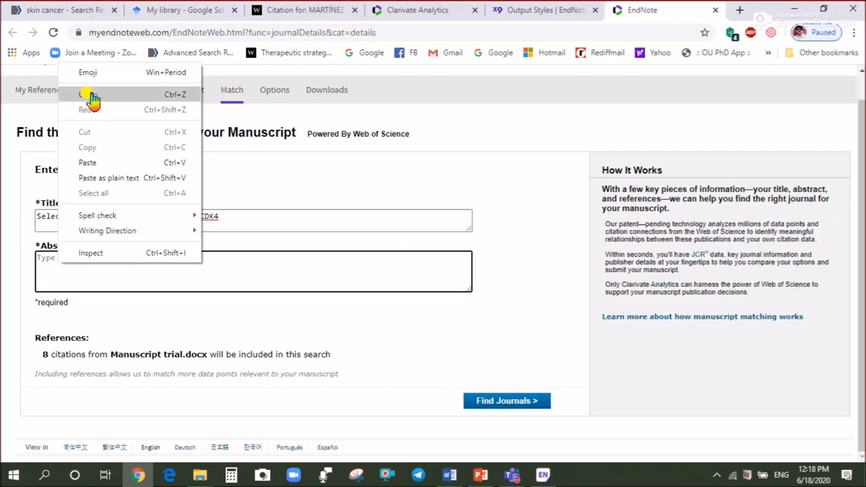
click(91, 163)
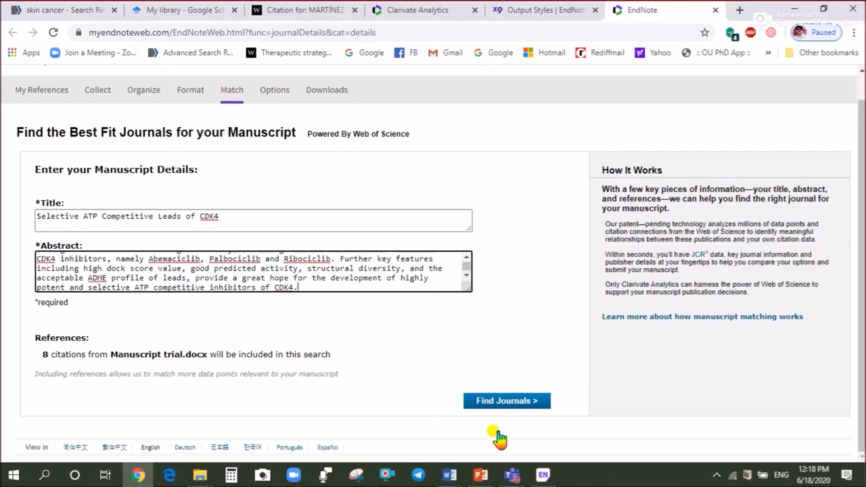
click(491, 406)
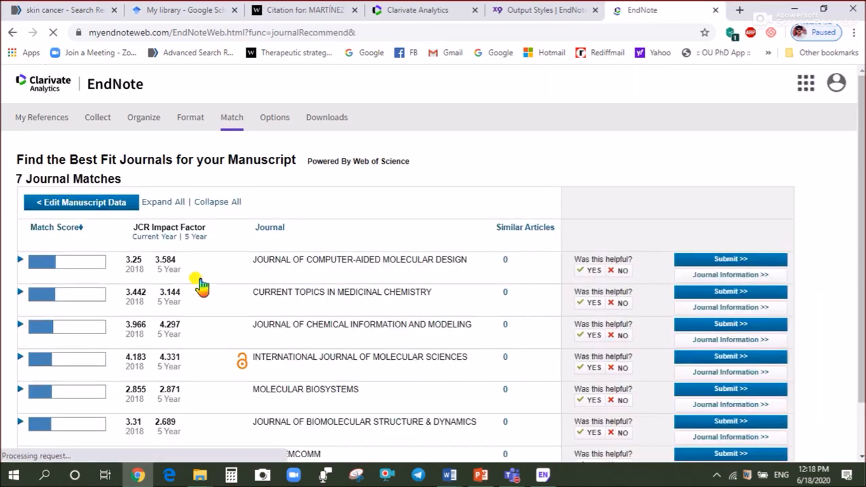
Step: Expand the match details of the Journal of Computer-Aided Molecular Design and review the impact factors and rankings of the matched journals
click(197, 259)
click(21, 262)
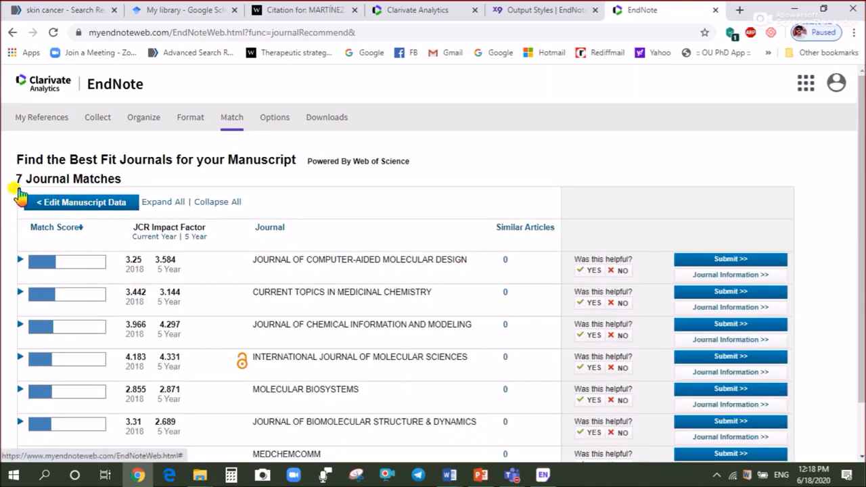
scroll(78, 243, down, 1)
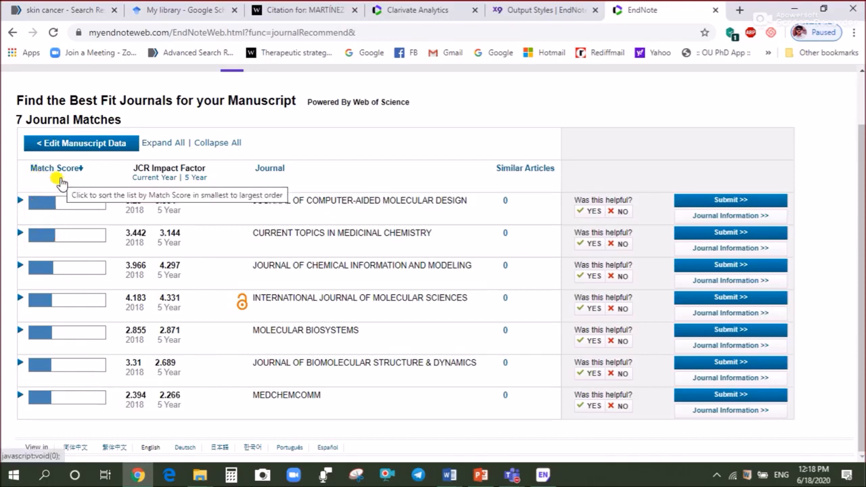
click(20, 201)
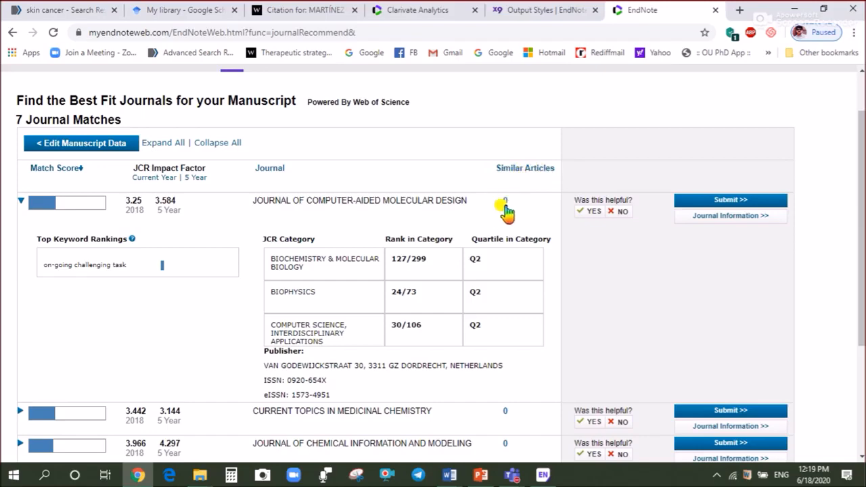
scroll(94, 419, down, 3)
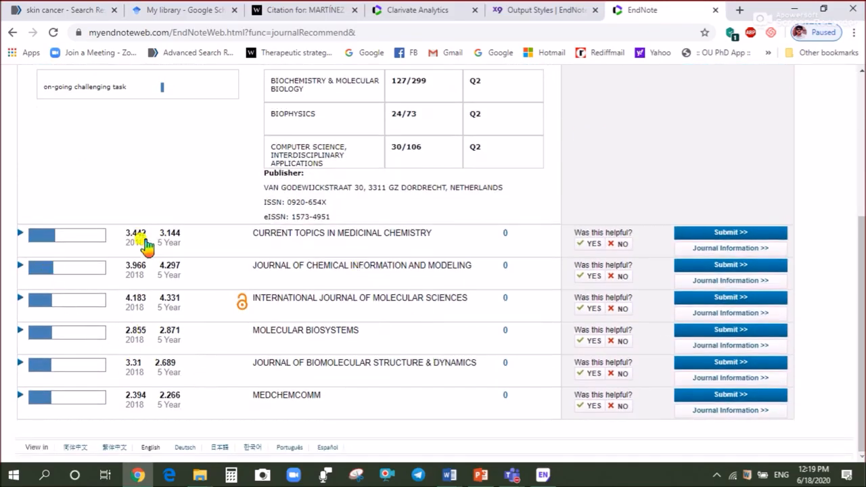
scroll(287, 290, up, 3)
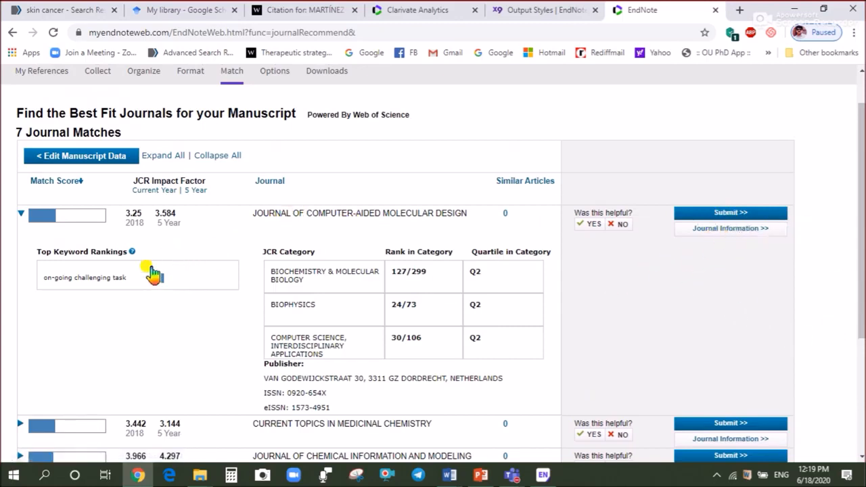
scroll(139, 286, down, 1)
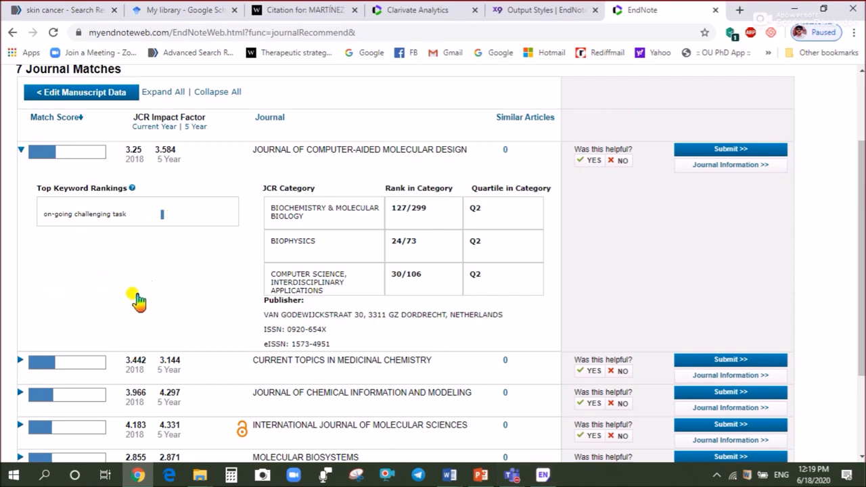
scroll(135, 297, down, 1)
scroll(196, 313, down, 1)
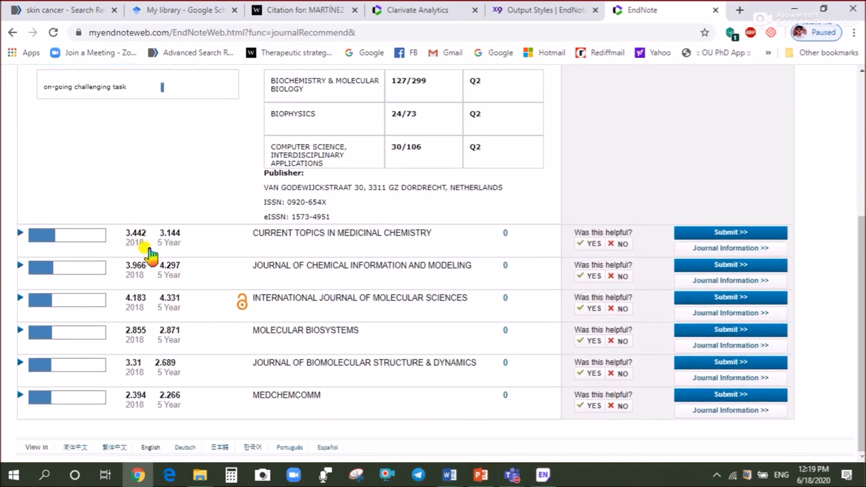
scroll(150, 259, up, 3)
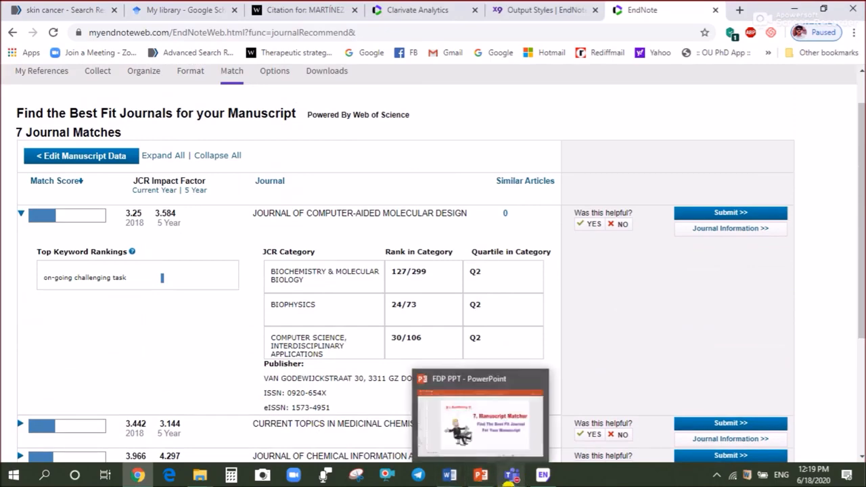
Step: Switch to the EndNote X9 library and display the references cited in Manuscript trial.docx
mouse_move(483, 480)
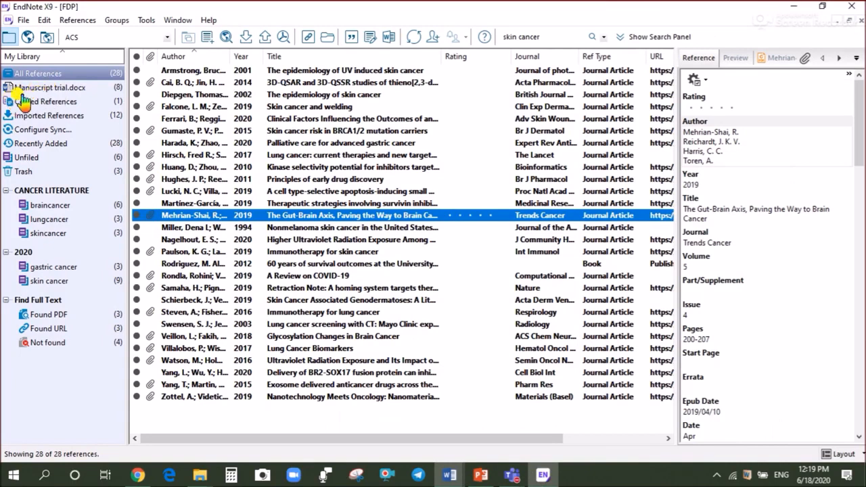
click(39, 91)
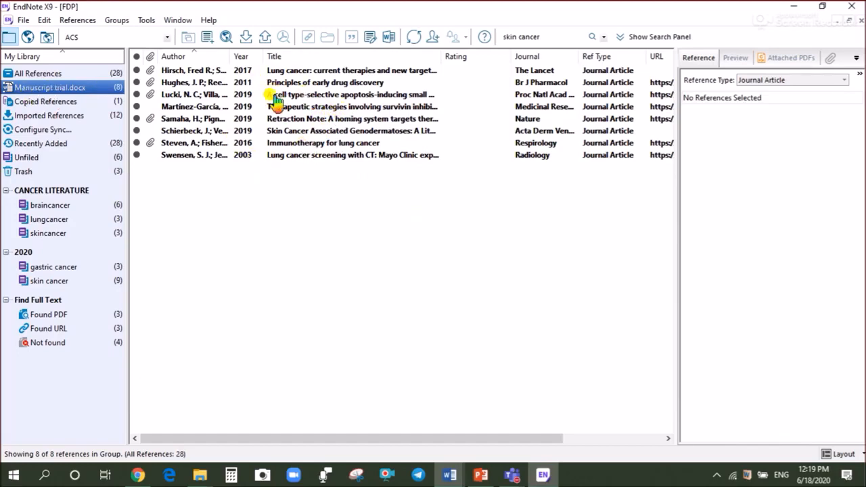
click(306, 107)
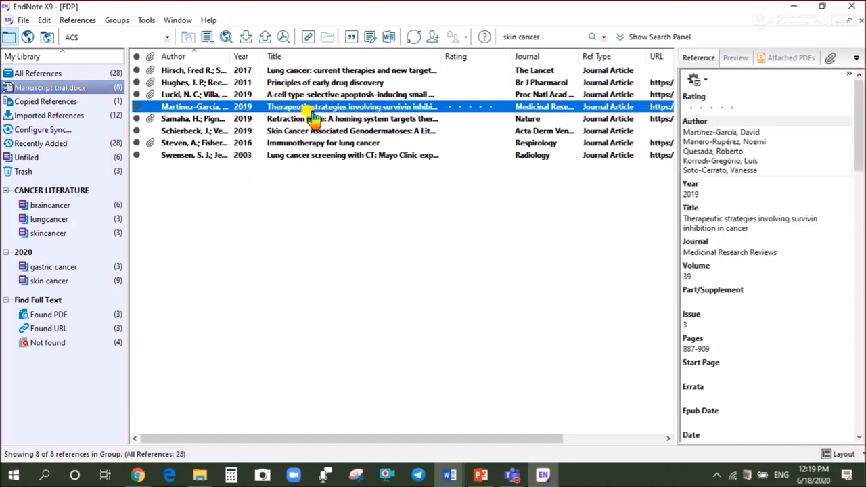
click(230, 252)
Step: Create a group named "manuscript" in the CANCER LITERATURE group set
right_click(73, 194)
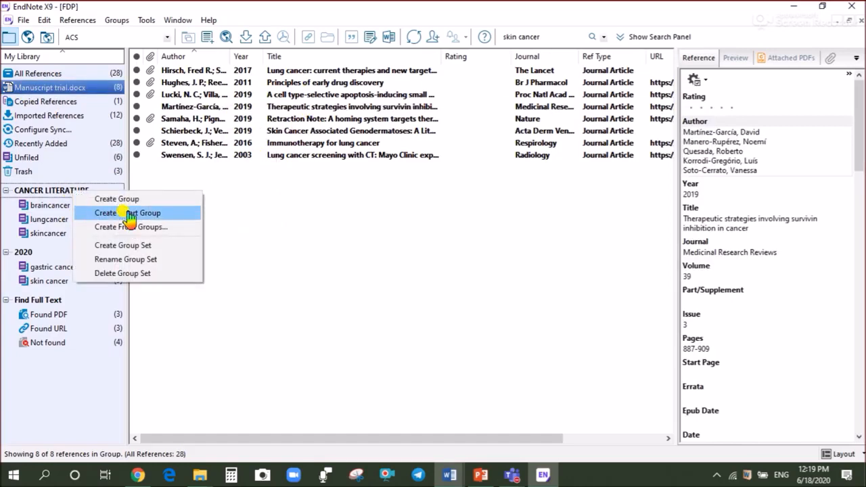
click(116, 199)
text(manuscript)
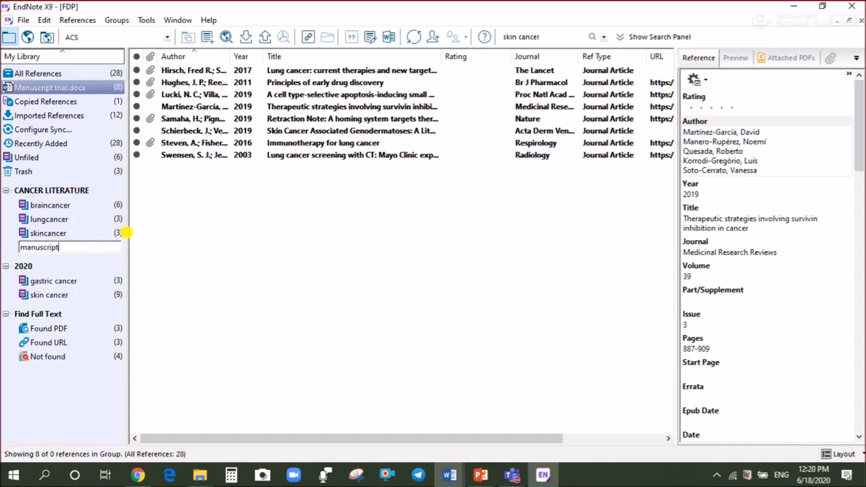
key(Return)
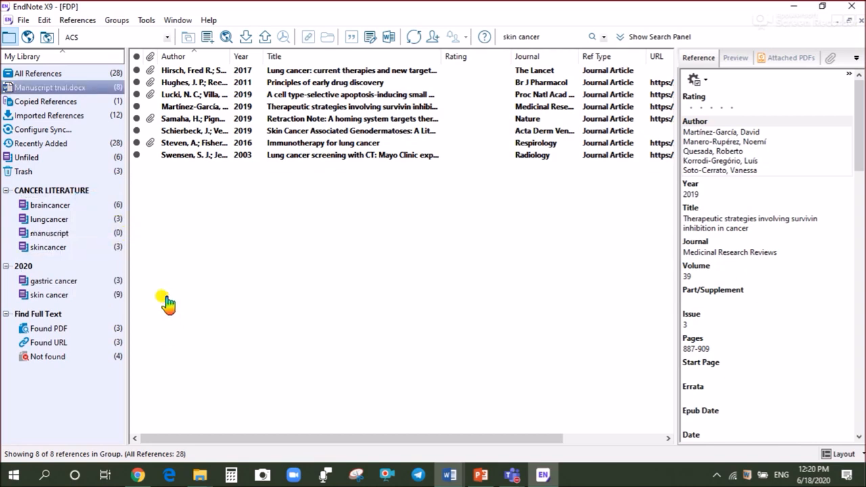
Step: Select all references cited in Manuscript trial.docx and add them to the "manuscript" group
click(261, 131)
key(ctrl+a)
drag(244, 85, 78, 240)
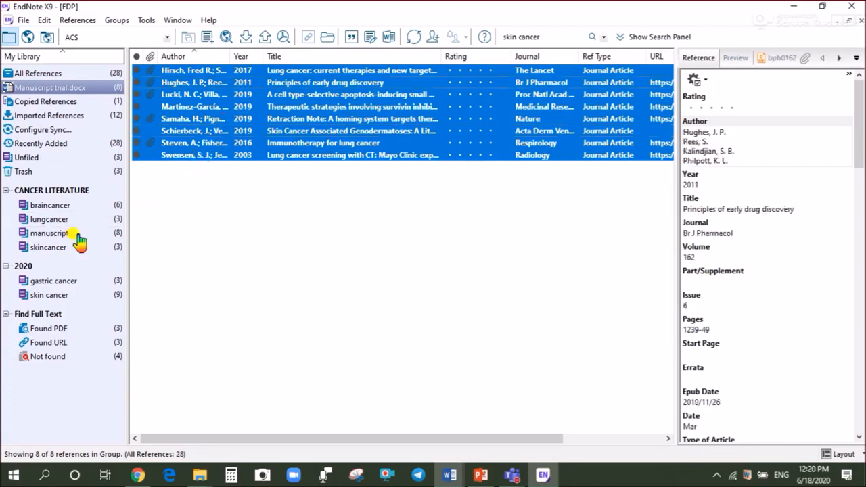
Step: Open the "manuscript" group and run Manuscript Matcher on it
click(60, 234)
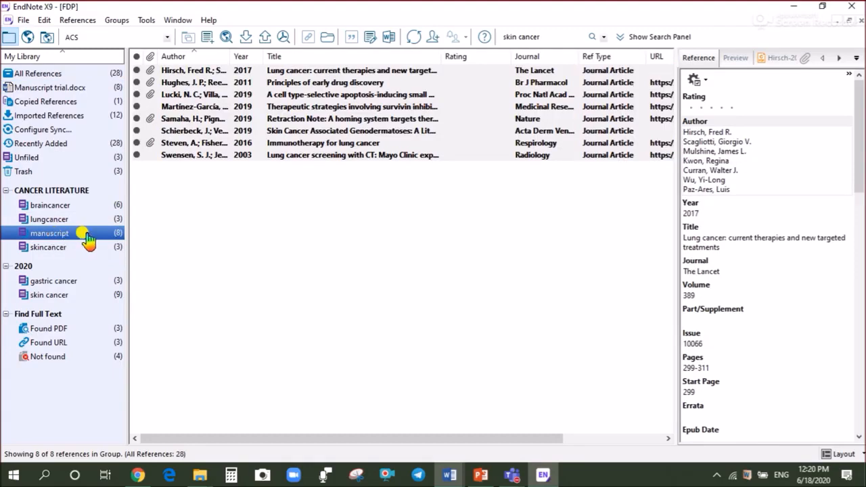
right_click(86, 235)
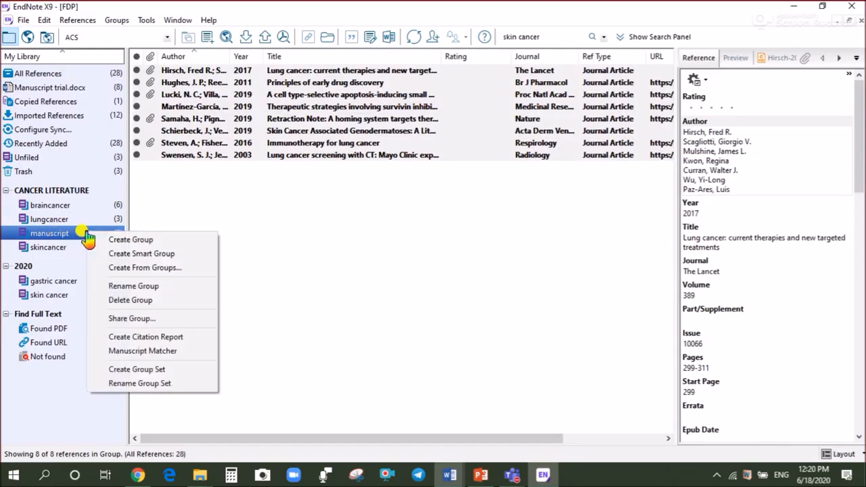
click(137, 352)
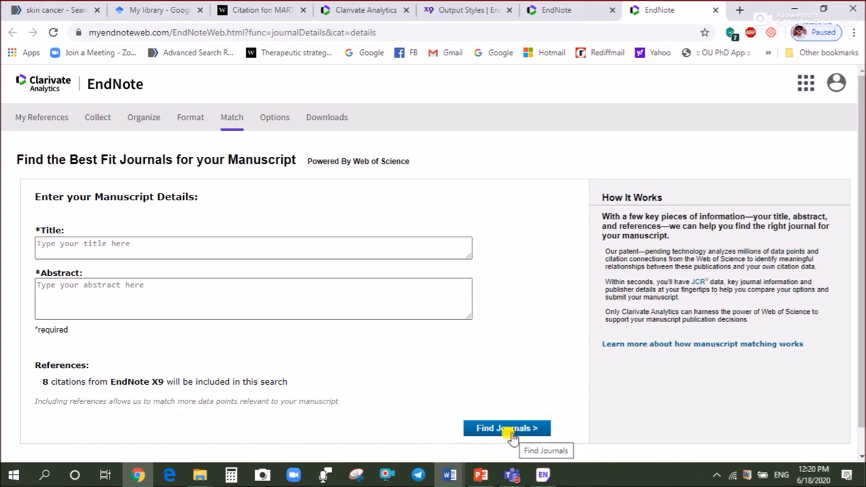
Step: Switch to PowerPoint, view the slide on inserting references from the EndNote online library, and end the slide show
click(481, 475)
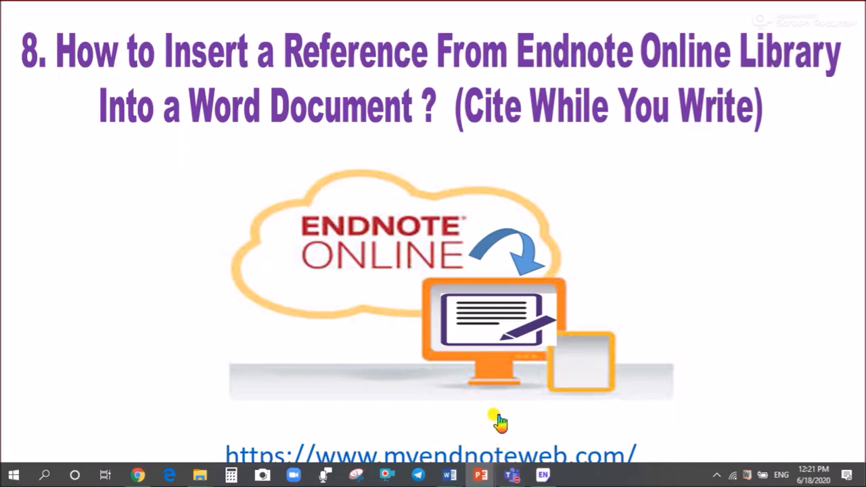
key(Escape)
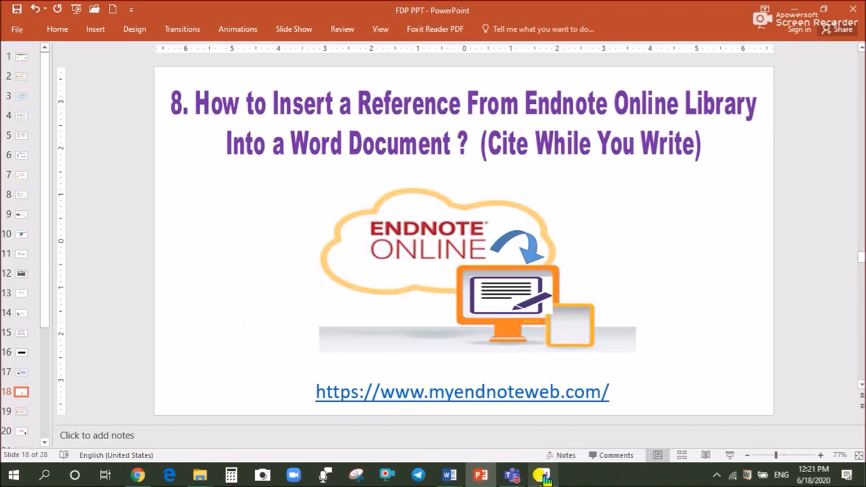
Step: Close the EndNote library and go to the paragraph on cyclin dependent kinase-4 in the Word manuscript
click(543, 476)
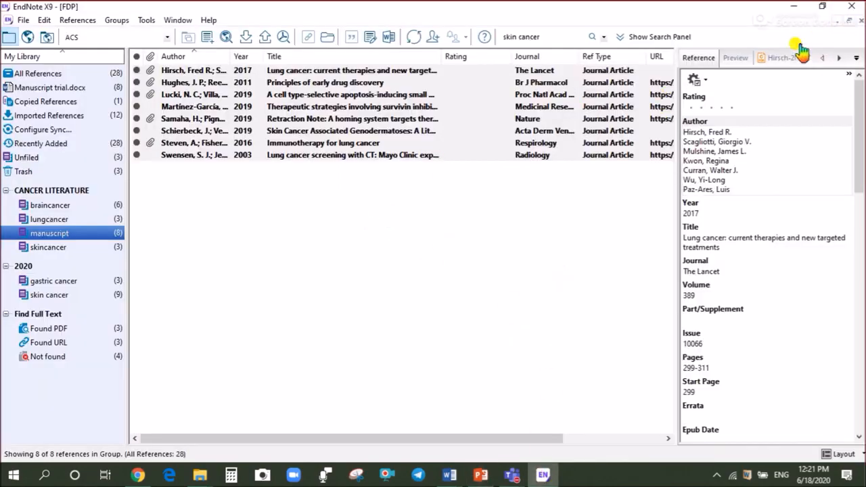
key(alt+Tab)
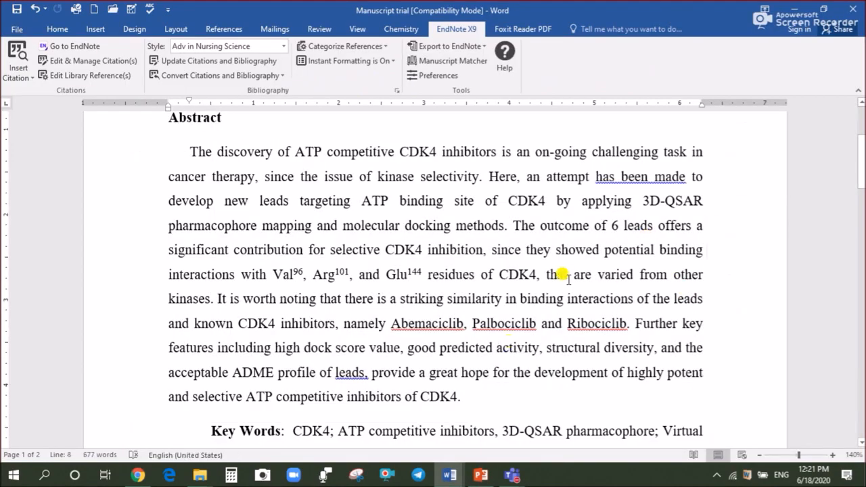
scroll(433, 308, up, 2)
scroll(480, 317, down, 8)
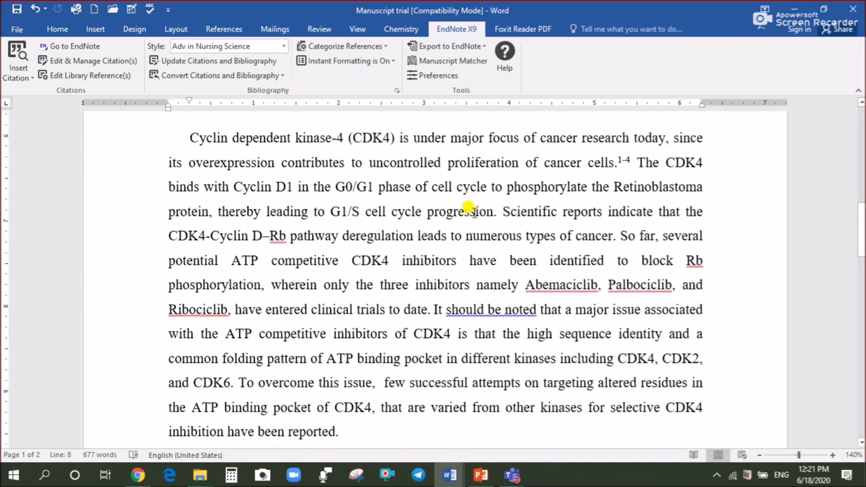
Step: Set the Cite While You Write application to EndNote online and place the cursor after "G1/S cell cycle progression."
click(437, 83)
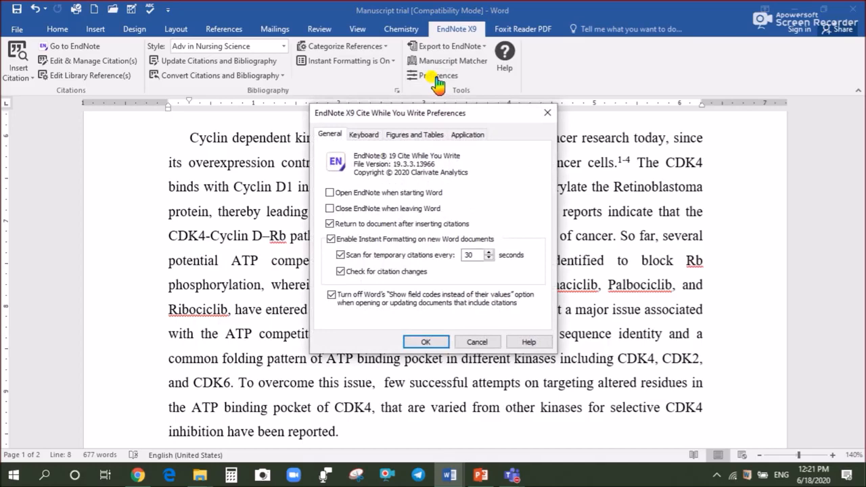
click(467, 137)
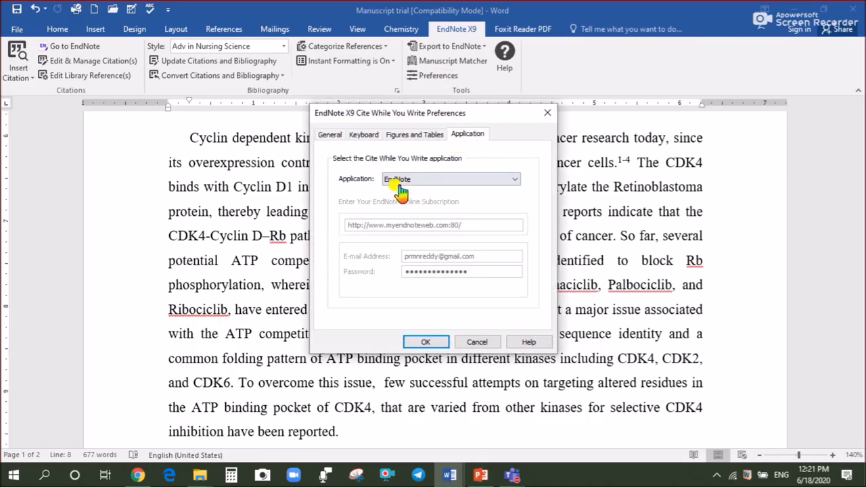
click(514, 184)
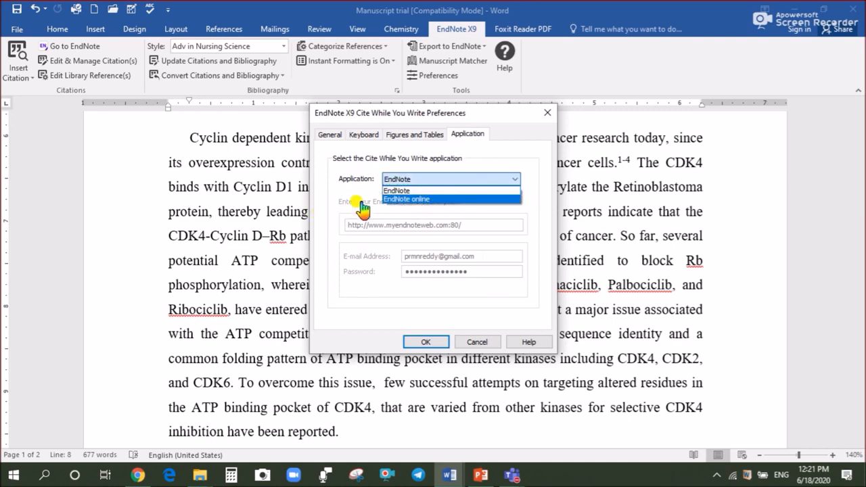
click(420, 199)
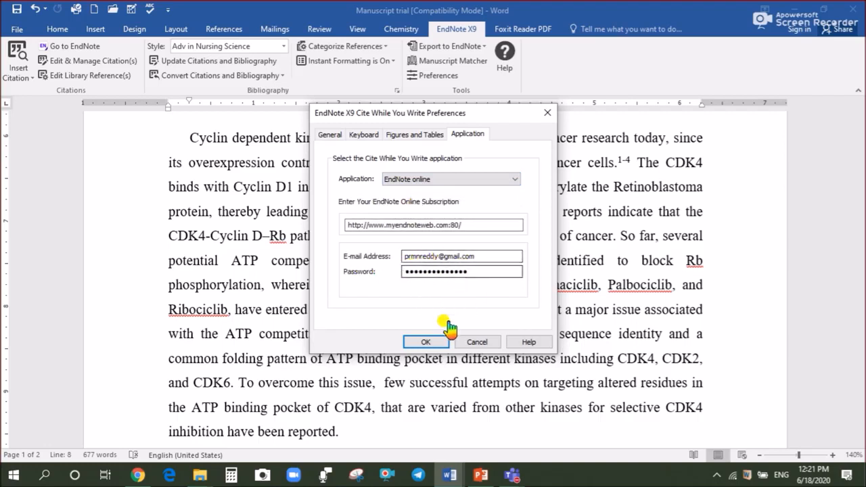
click(426, 343)
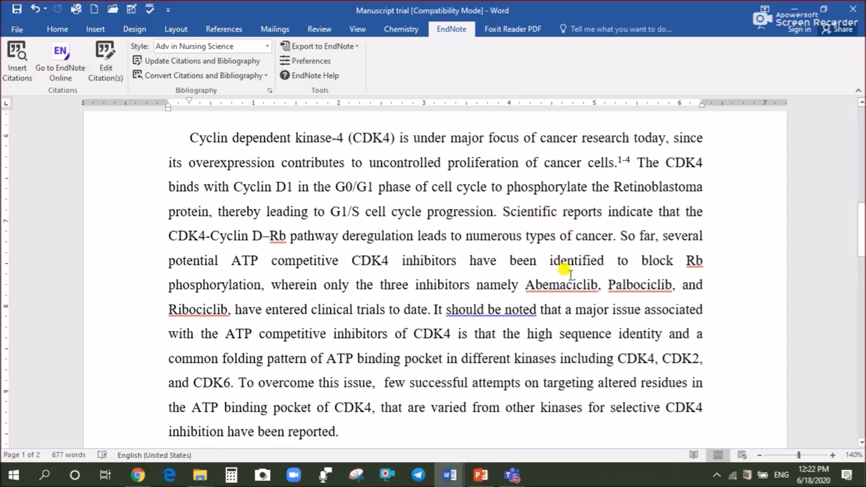
click(499, 211)
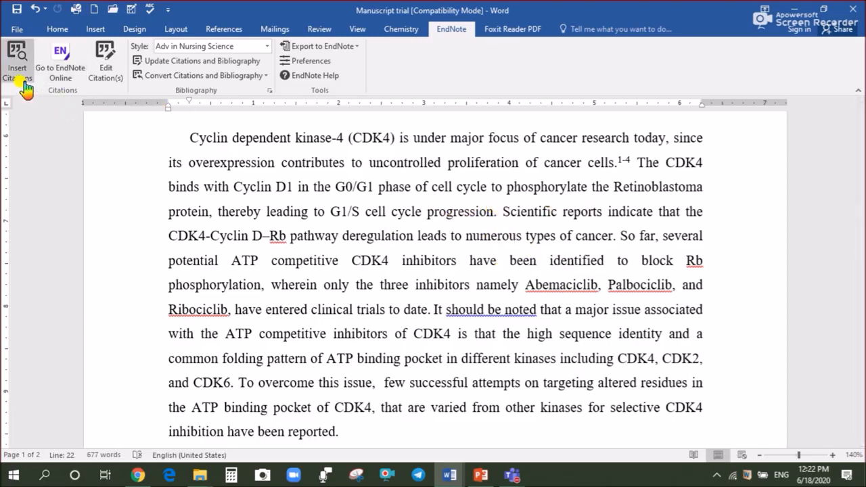
Step: Open EndNote online from Word, check which account is signed in, and look through the list of all references
click(61, 64)
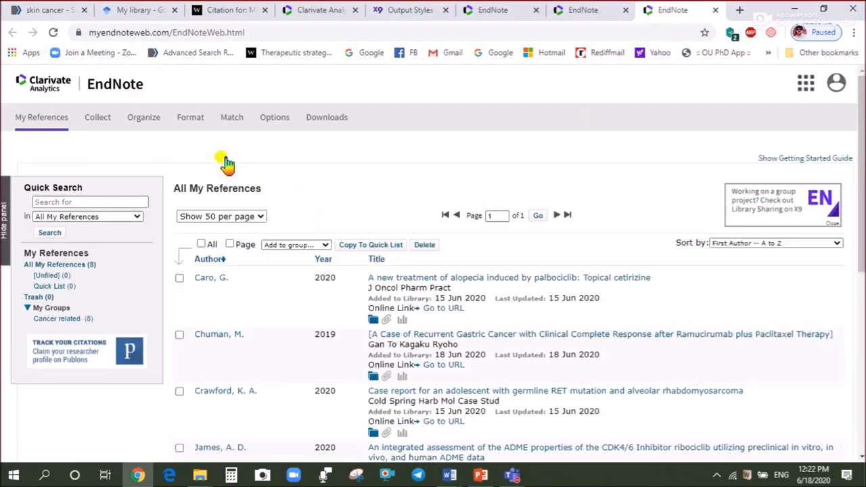
click(837, 84)
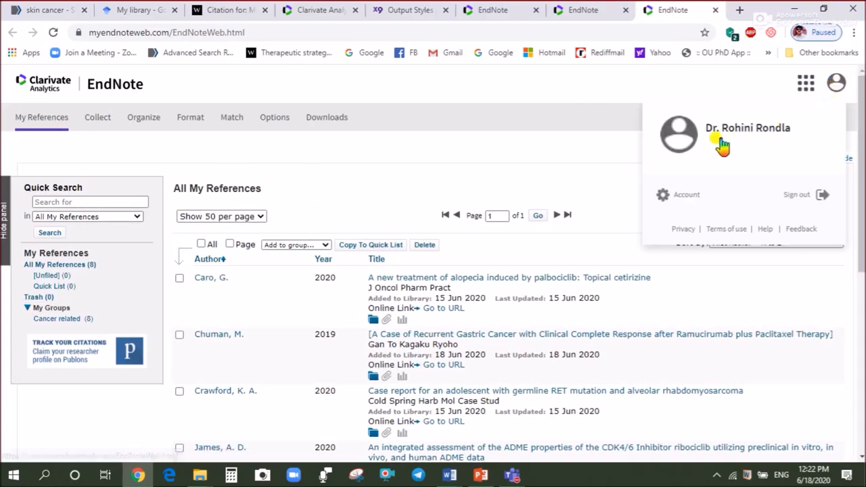
click(556, 112)
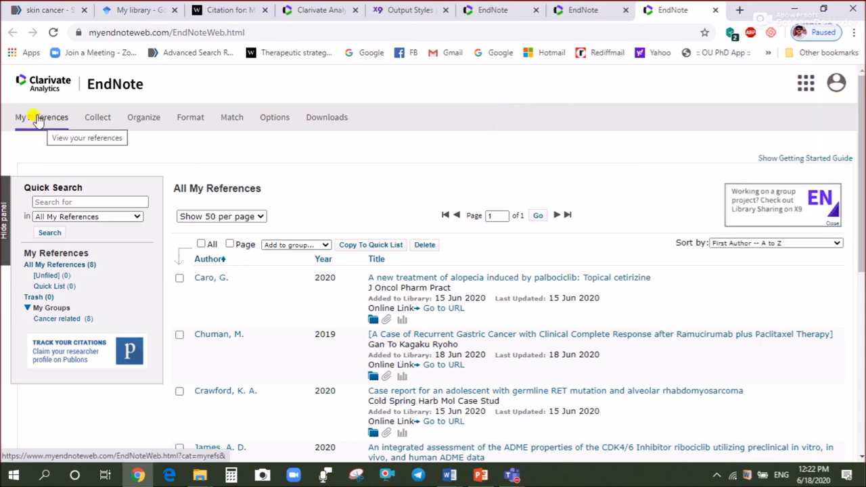
click(41, 119)
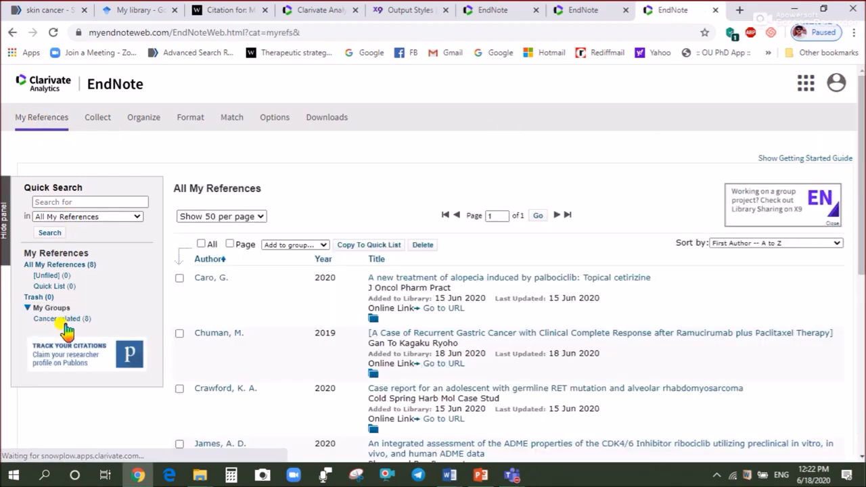
scroll(393, 323, down, 5)
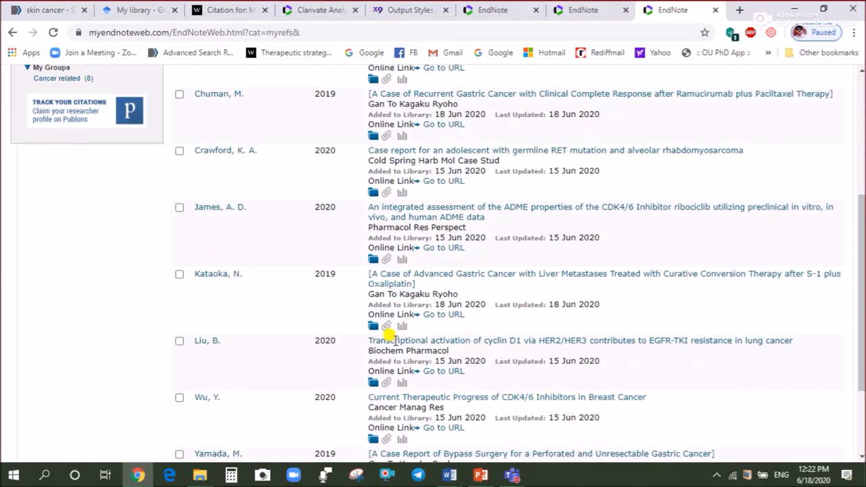
scroll(389, 335, up, 4)
scroll(391, 338, up, 2)
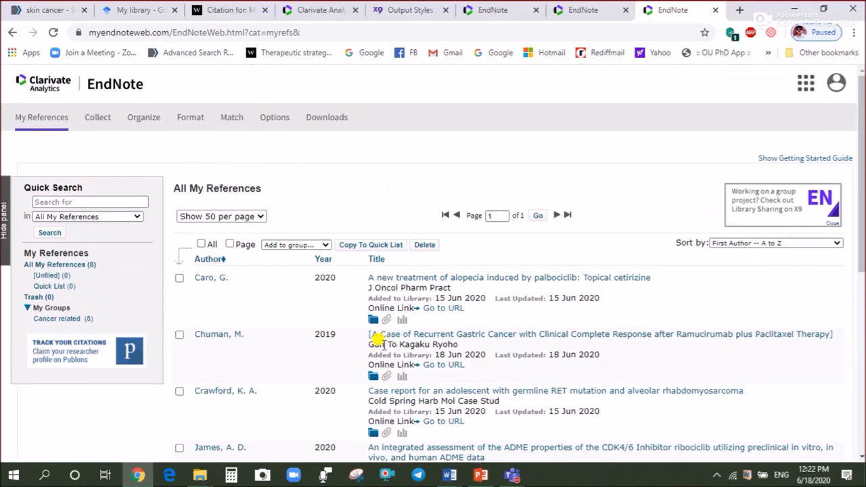
Step: View the online search databases, group management page and full reference list in EndNote online, and return to the Word manuscript
click(98, 118)
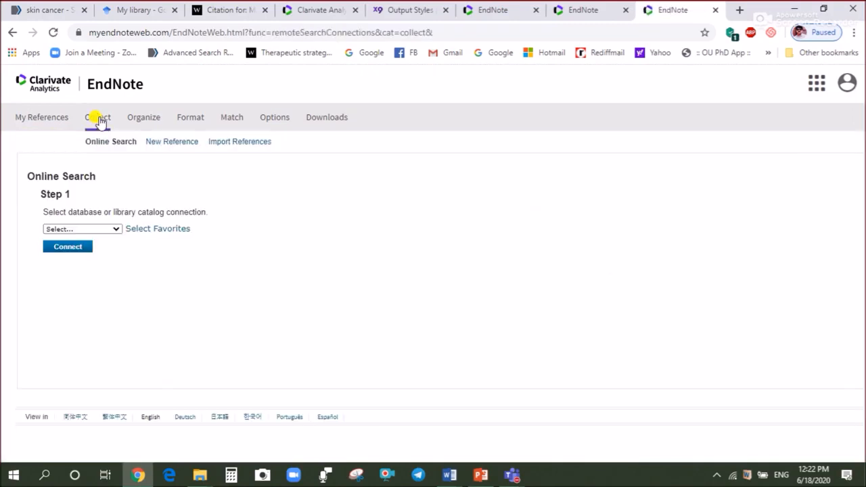
click(115, 230)
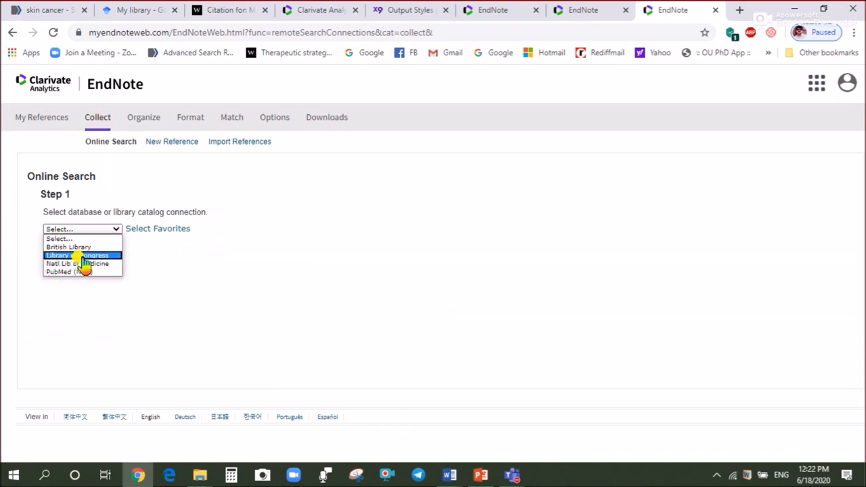
click(146, 121)
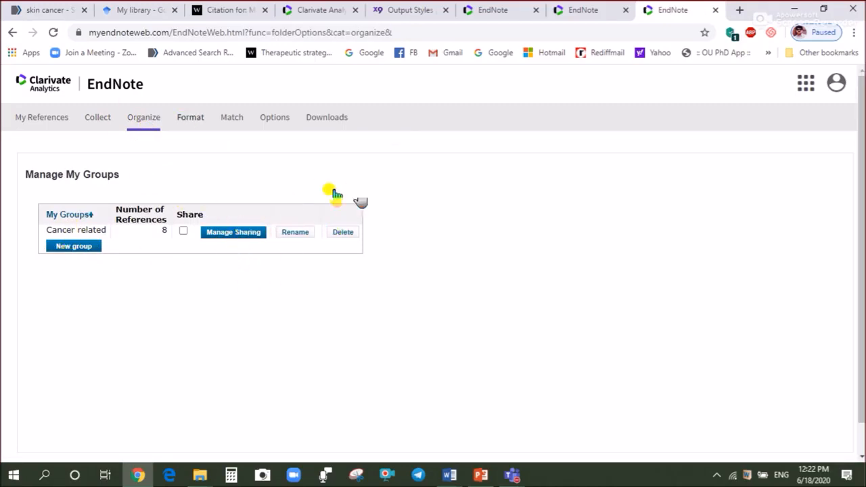
click(39, 122)
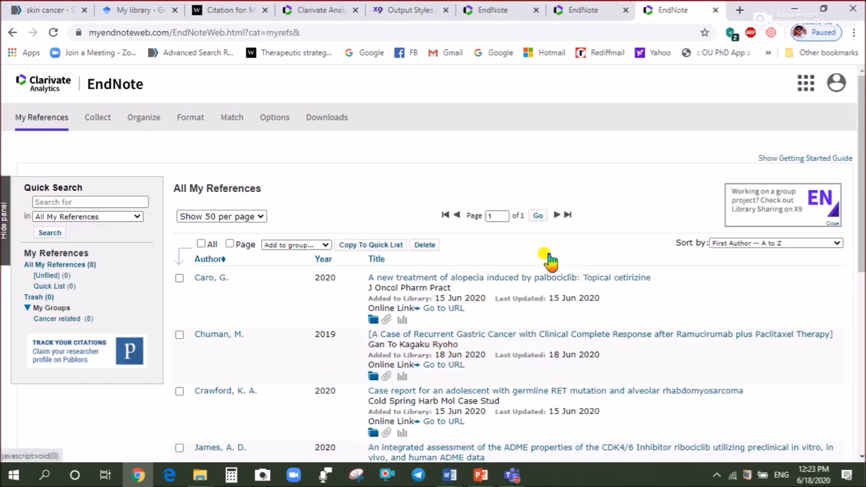
scroll(386, 276, down, 5)
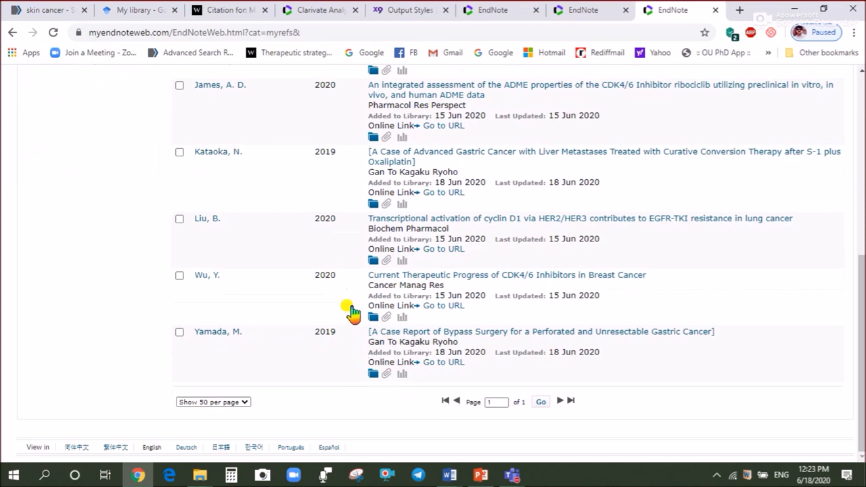
click(790, 10)
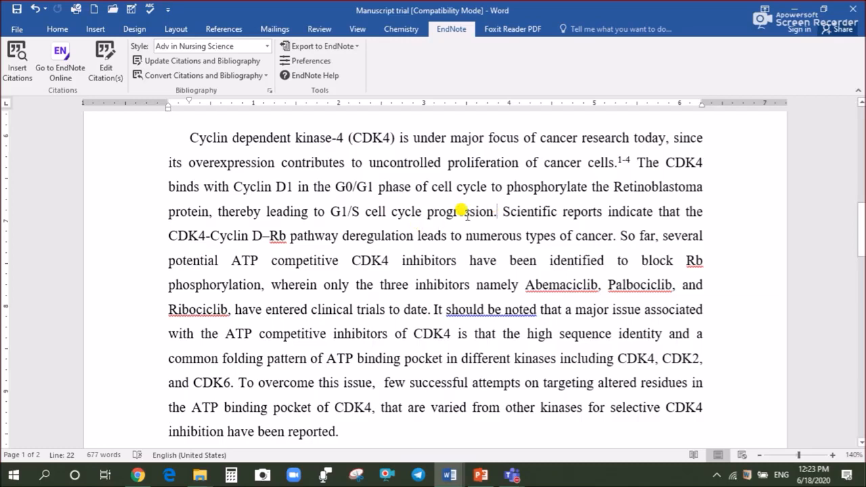
Step: Start inserting a citation and search the EndNote online library for references from 2020
click(17, 73)
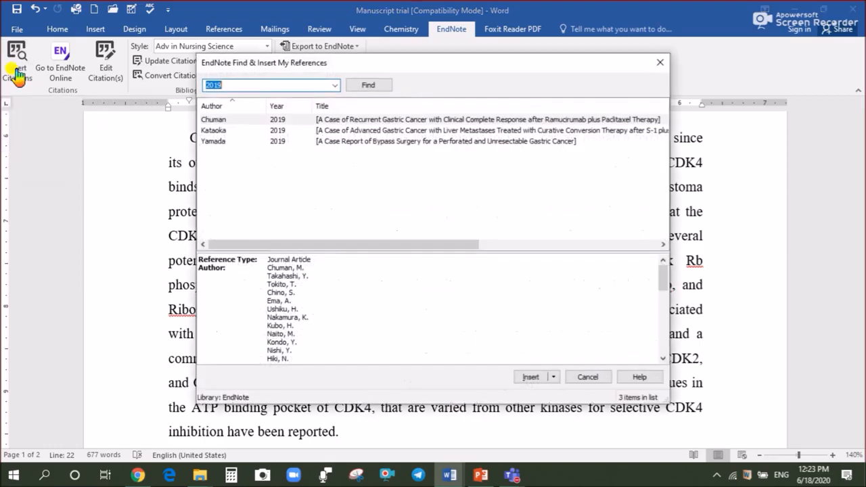
click(333, 86)
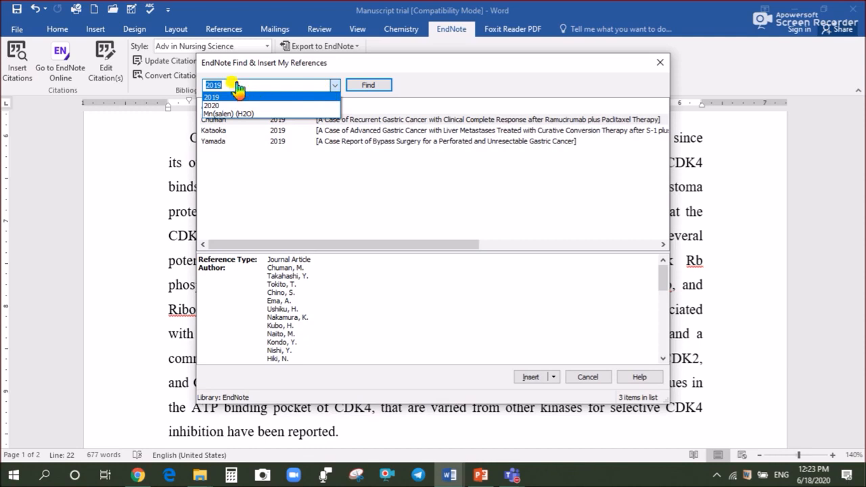
text(202)
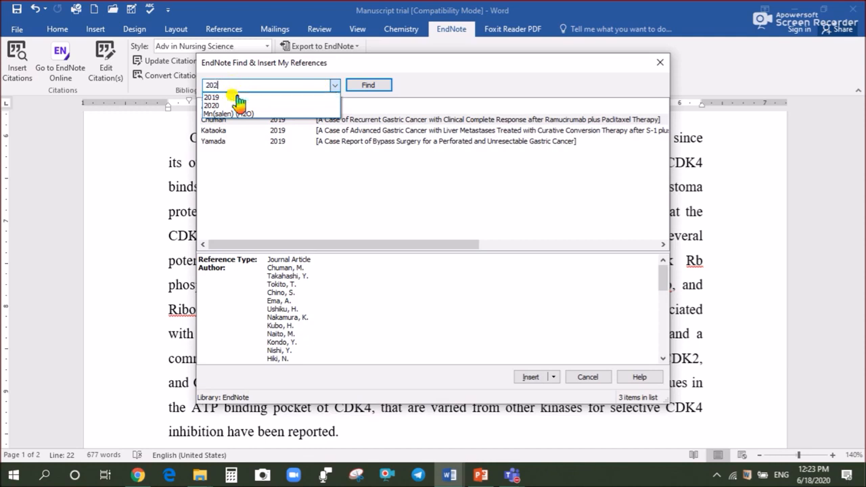
text(0)
click(366, 88)
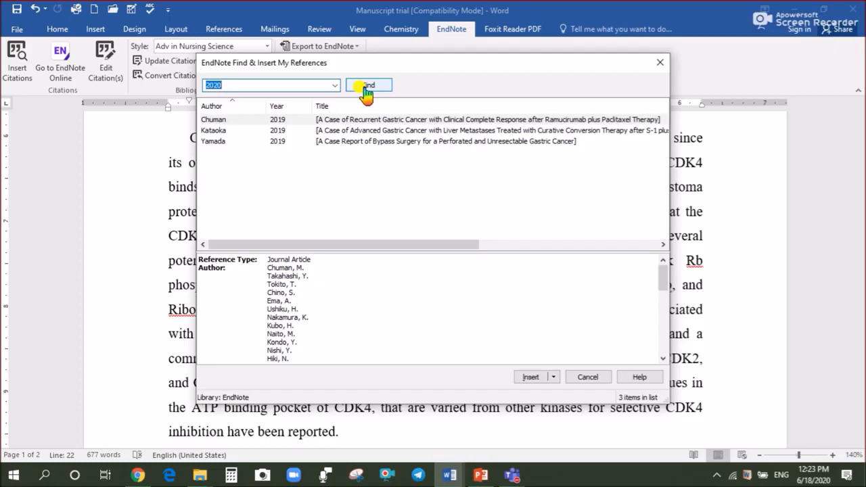
click(368, 87)
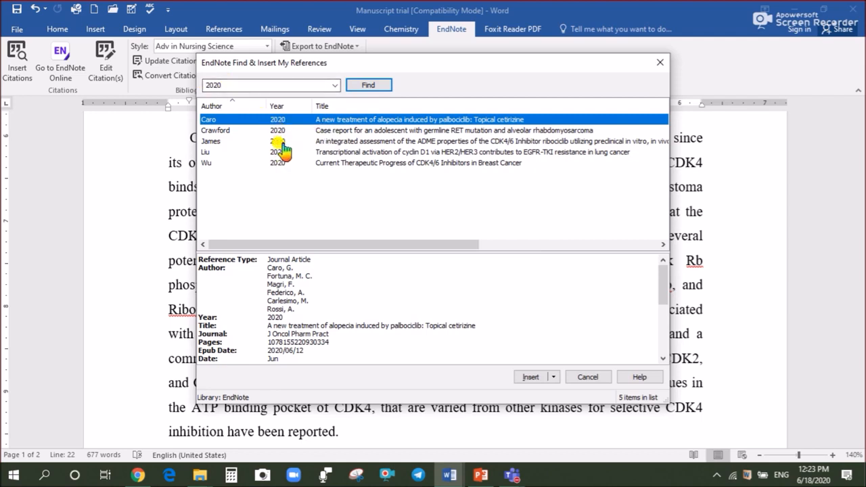
Step: Insert the germline RET mutation case report and the ribociclib ADME assessment as citations after "cell cycle progression."
click(384, 120)
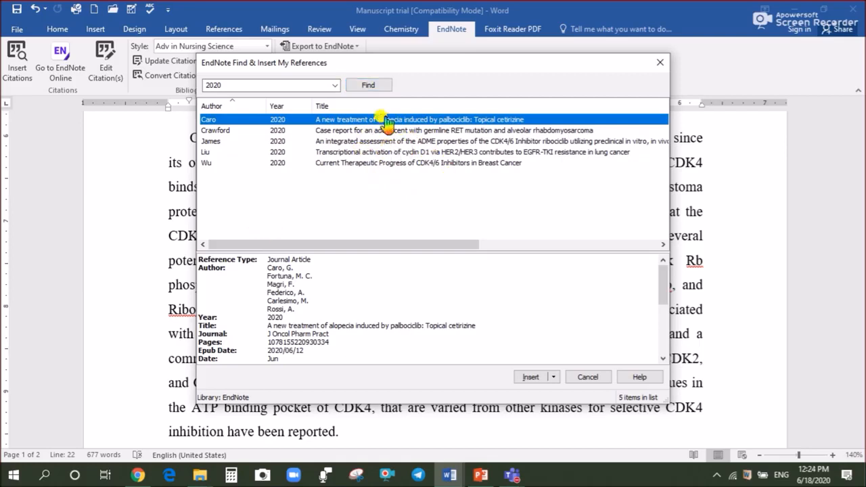
double_click(345, 122)
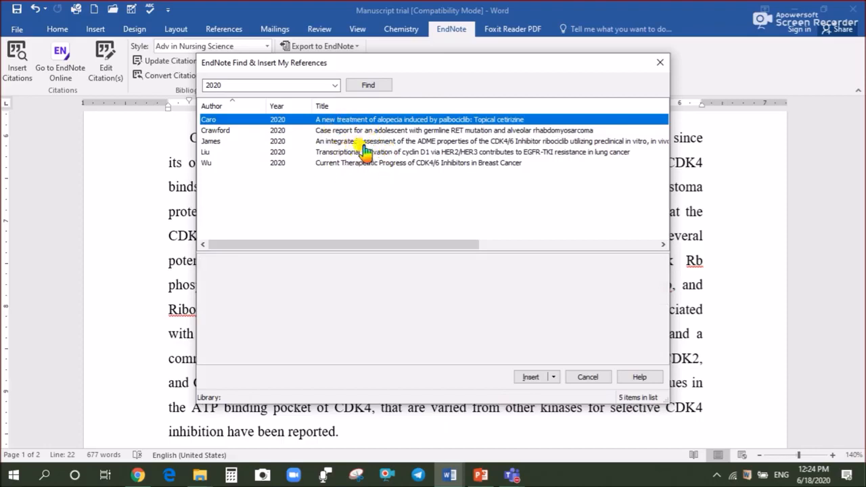
click(356, 130)
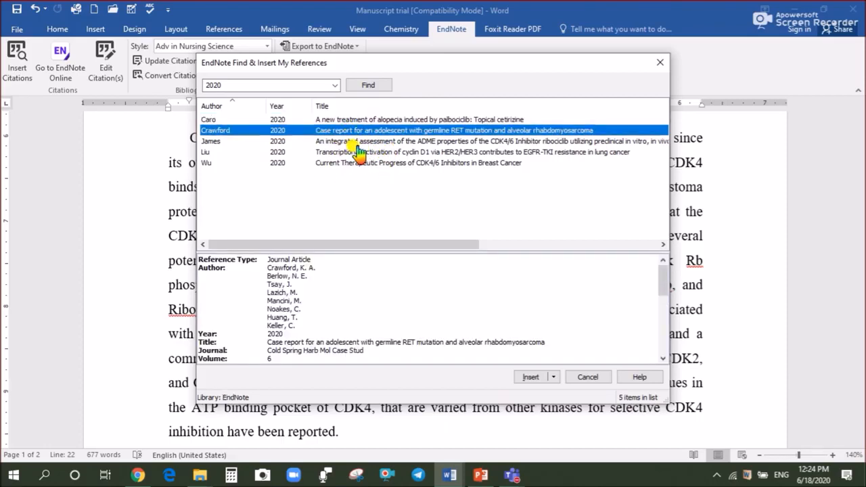
ctrl+click(352, 141)
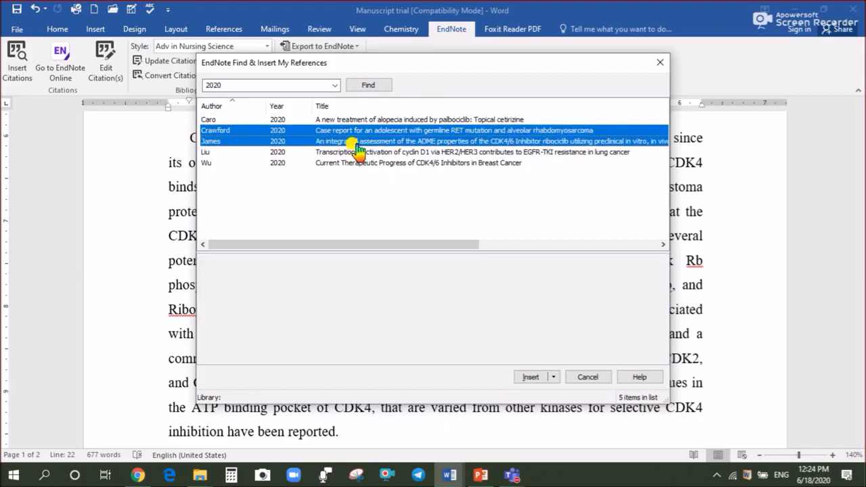
click(529, 377)
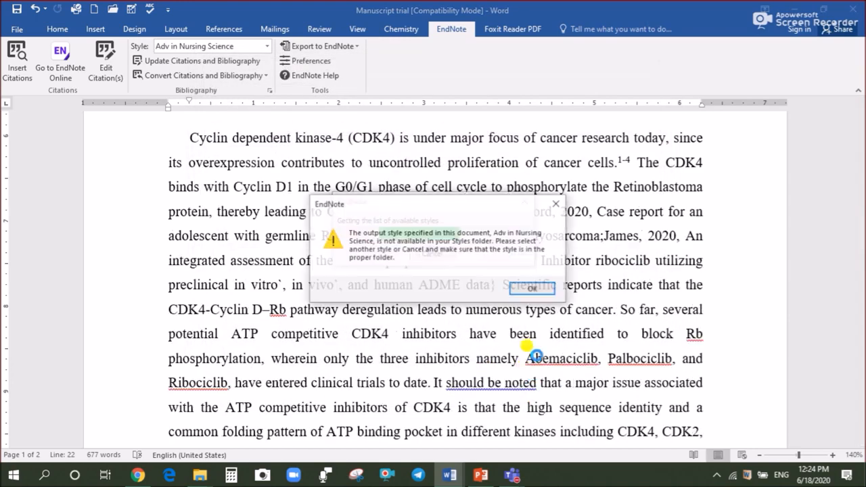
Step: Dismiss the missing style warning and format Manuscript trial.docx with the APA 6th output style
click(532, 289)
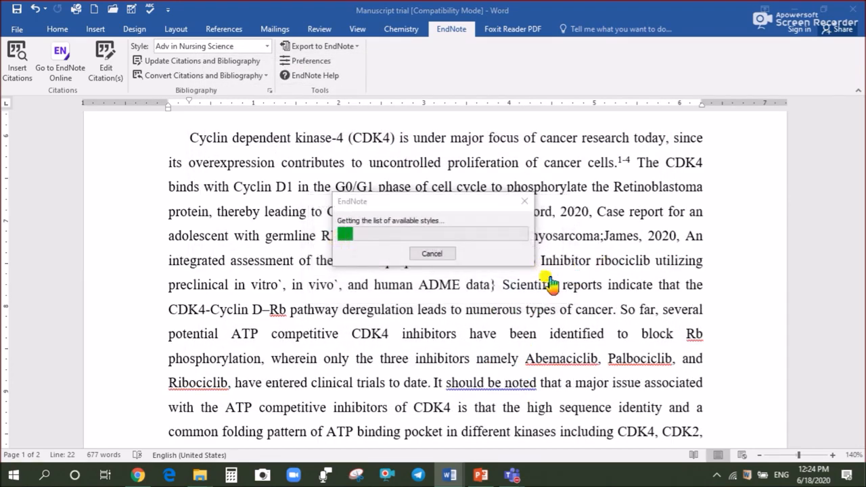
click(487, 191)
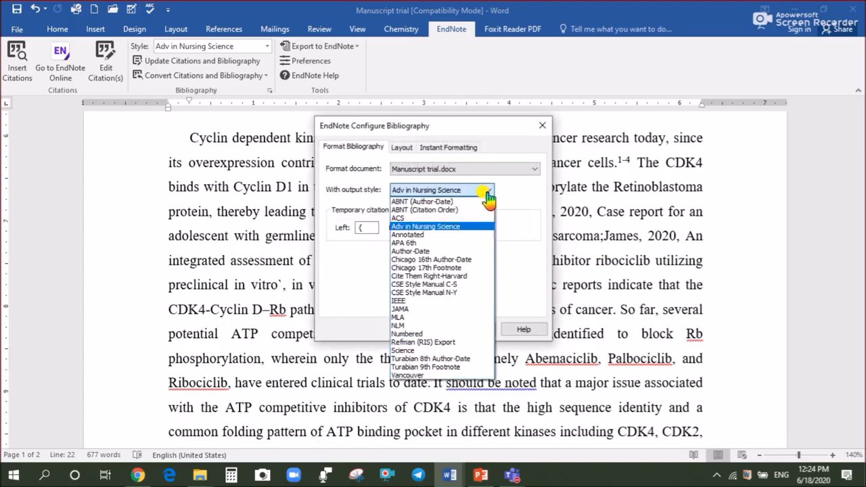
click(406, 242)
click(421, 329)
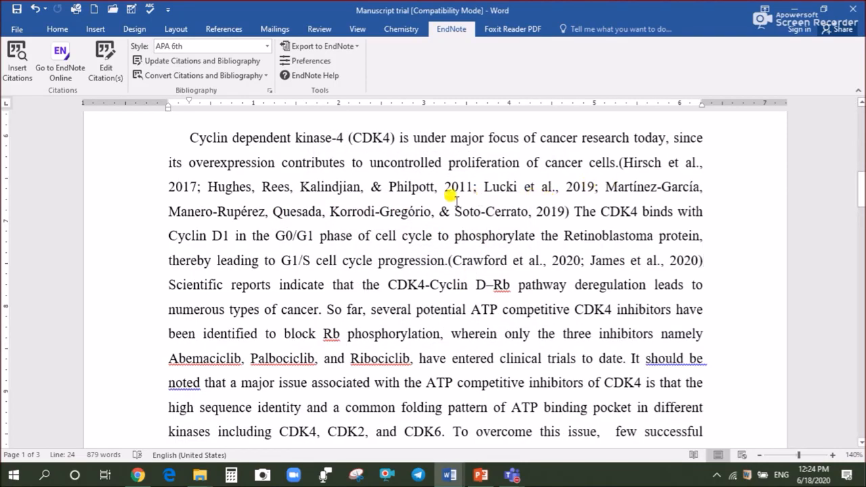
Step: Examine the citation after "cancer cells." and change the manuscript's output style to IEEE
drag(567, 201, 460, 215)
click(621, 163)
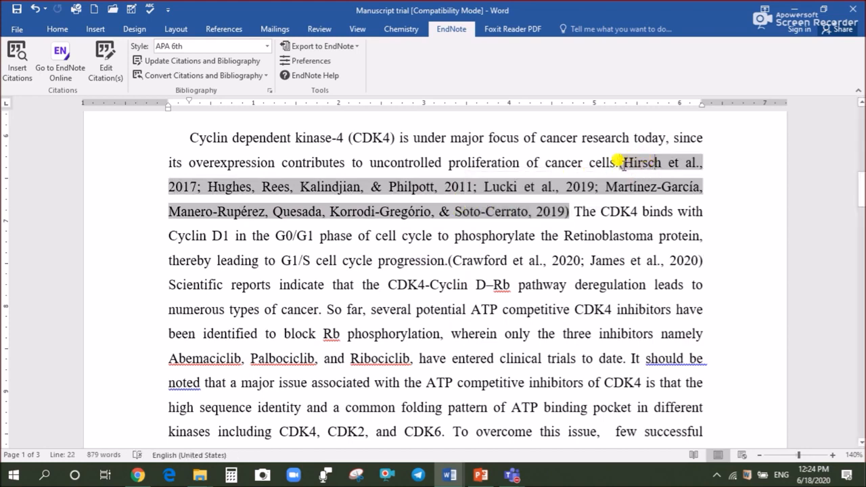
click(266, 47)
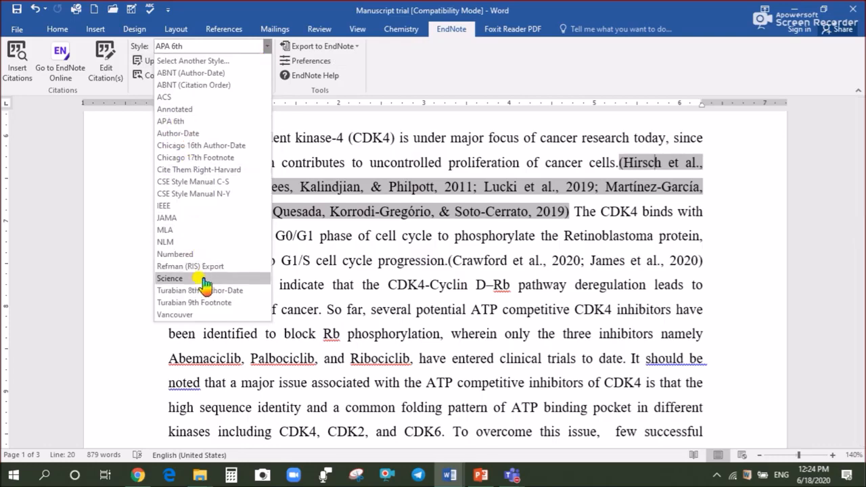
click(170, 205)
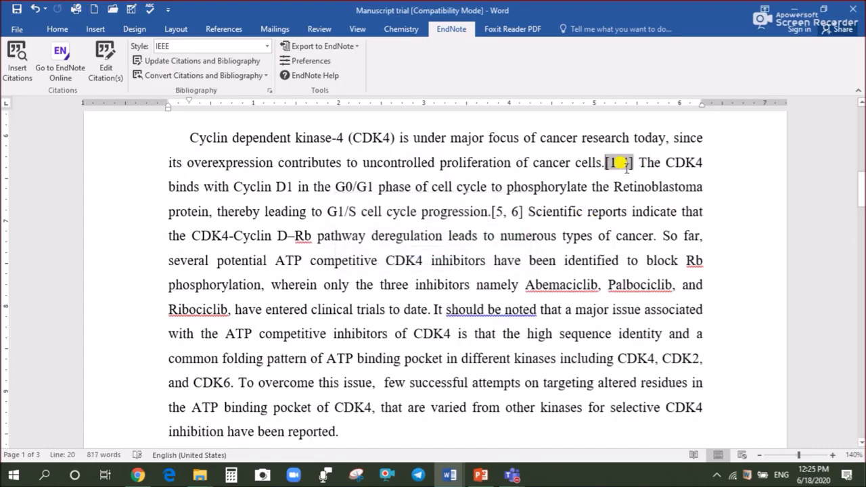
click(595, 164)
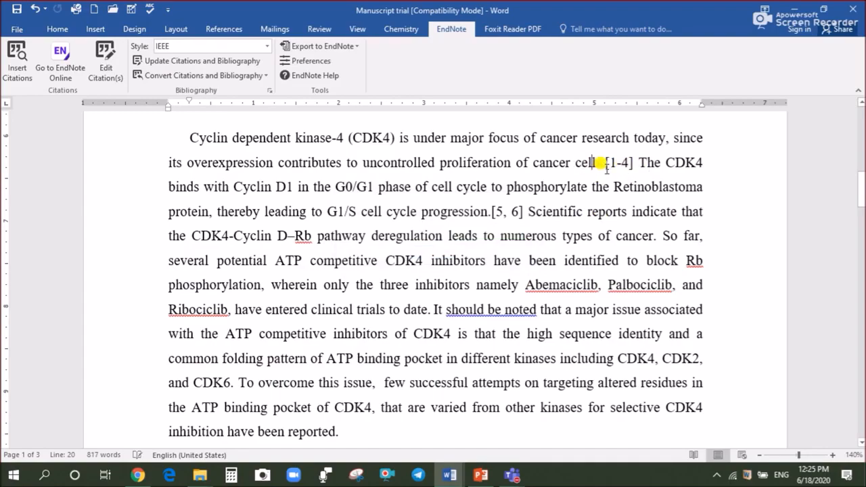
Step: Cite "Current Therapeutic Progress of CDK4/6 Inhibitors in Breast Cancer" after "clinical trials to date." and review the IEEE bibliography
drag(858, 197, 860, 177)
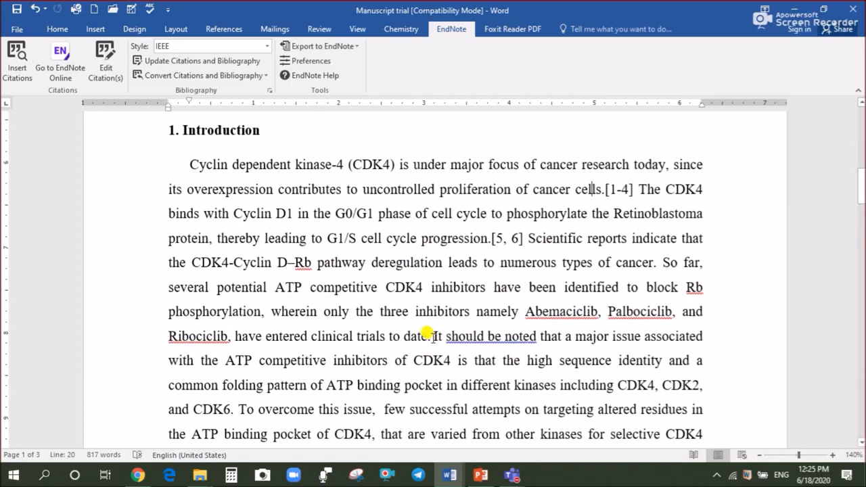
click(17, 64)
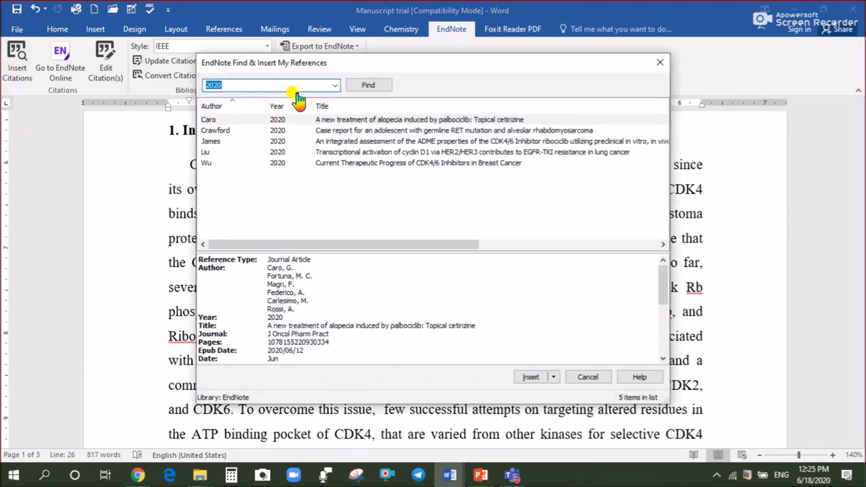
click(364, 165)
click(531, 378)
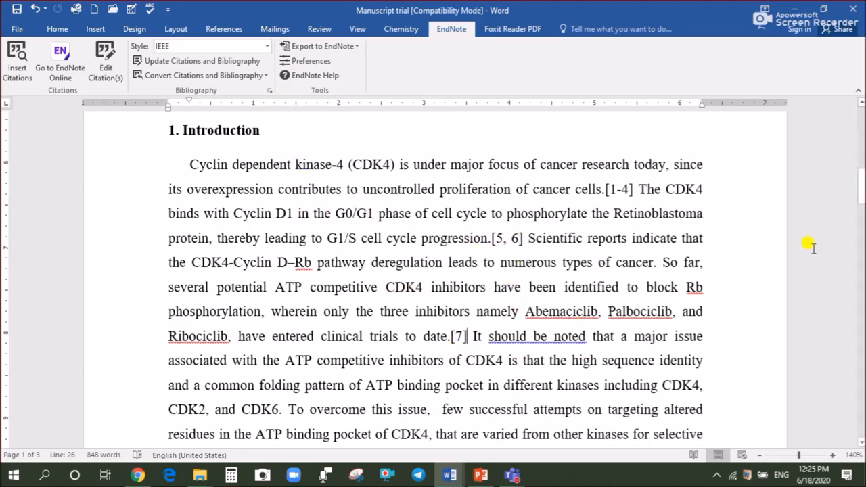
drag(858, 199, 858, 312)
scroll(859, 374, up, 8)
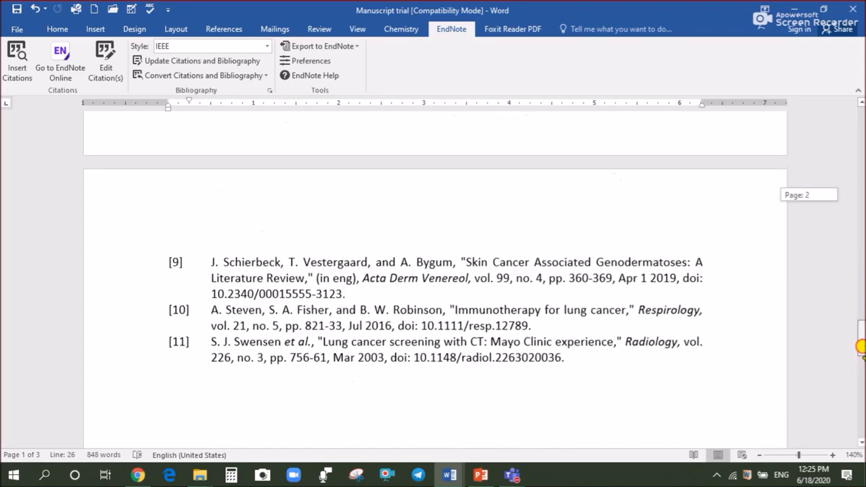
scroll(497, 277, up, 5)
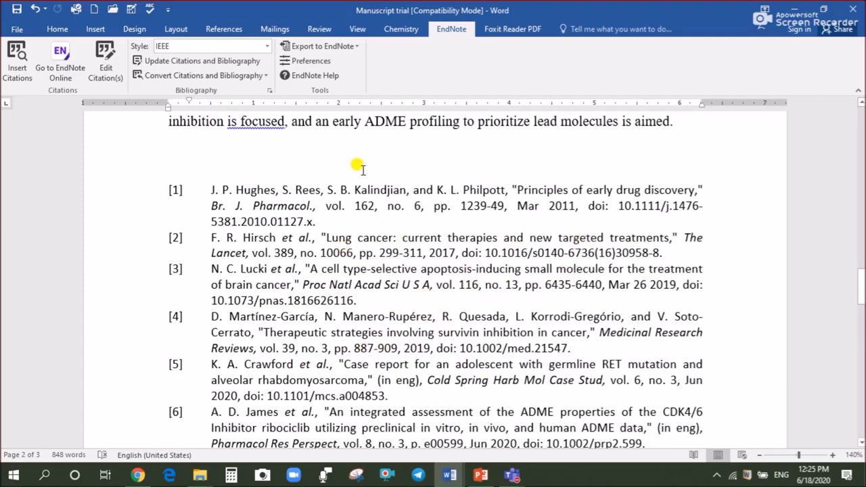
Step: Switch the Cite While You Write application from EndNote online to the desktop EndNote in the preferences
click(326, 77)
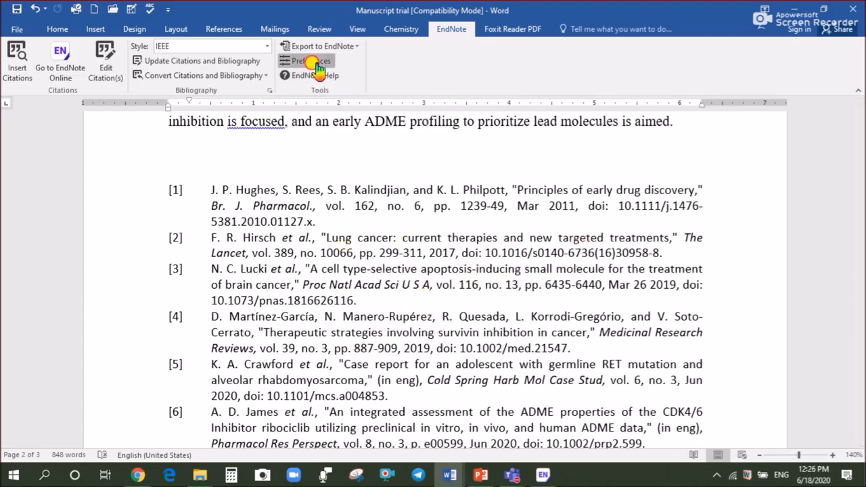
click(309, 62)
click(403, 135)
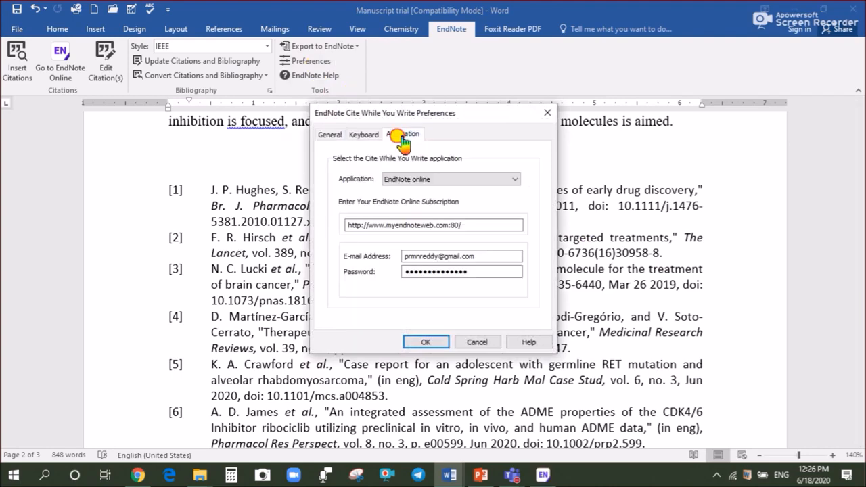
click(514, 178)
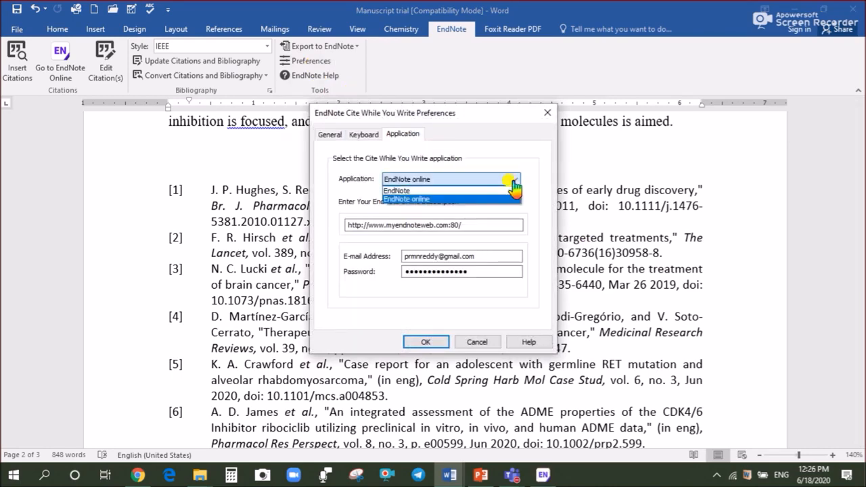
click(399, 191)
click(425, 342)
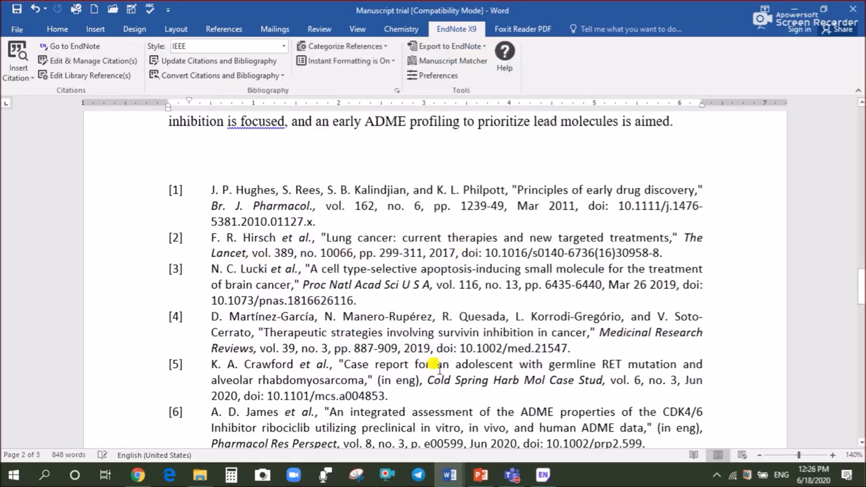
Step: Export the manuscript's traveling library to a new EndNote library named Untitled on the Desktop
click(447, 46)
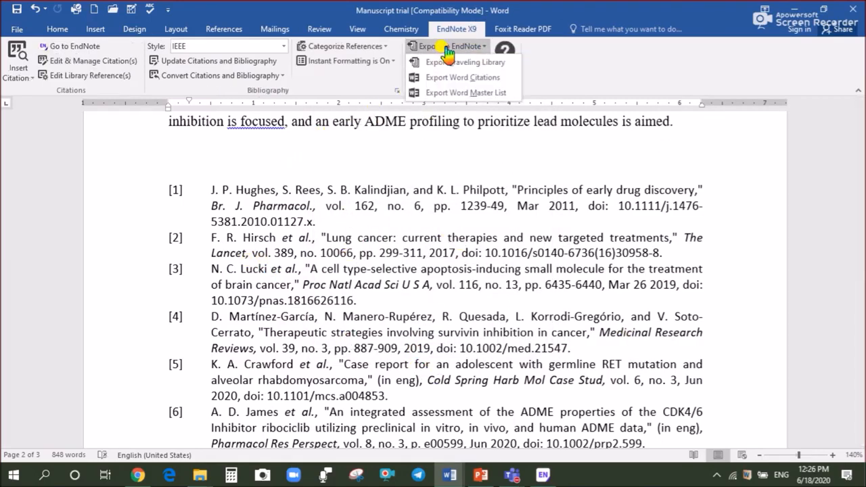
click(444, 65)
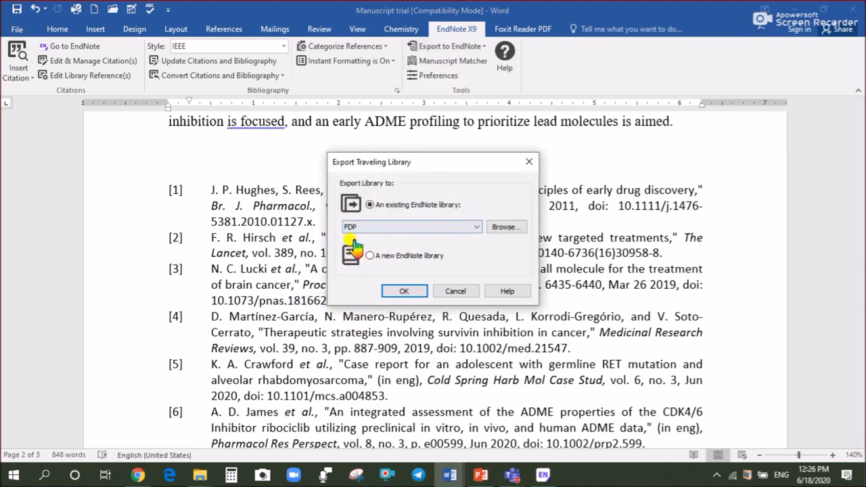
click(370, 257)
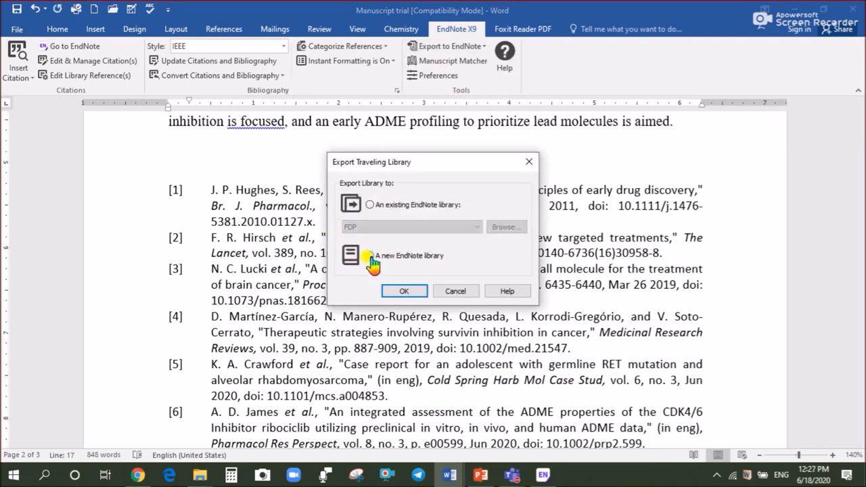
click(394, 291)
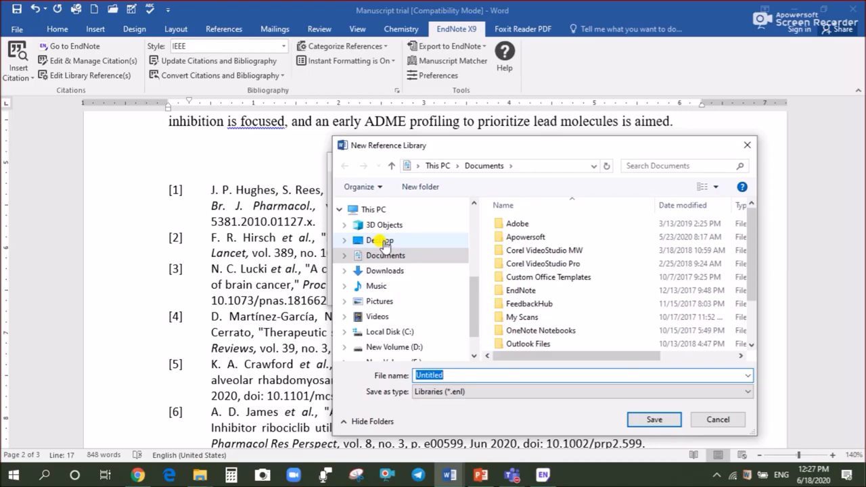
click(380, 242)
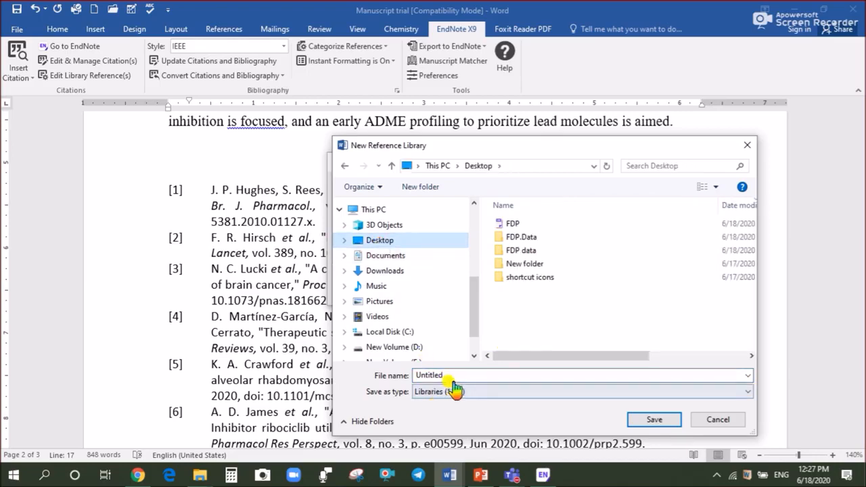
click(652, 418)
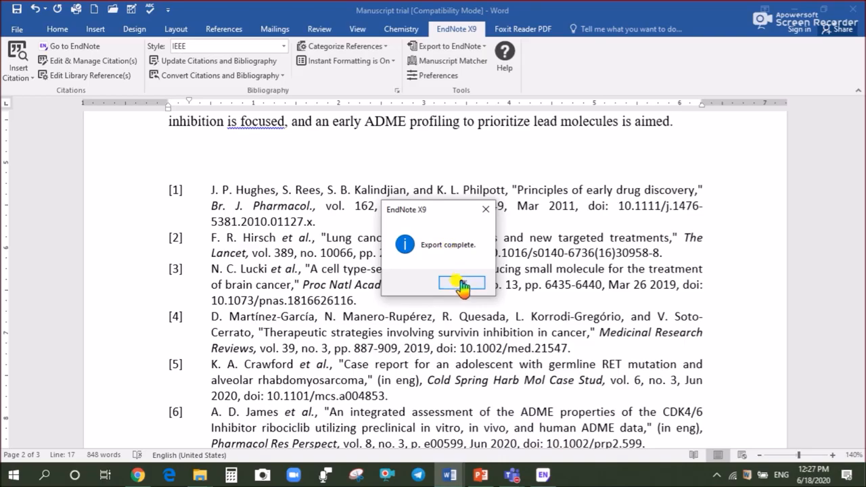
click(461, 283)
Step: Open the exported Untitled library from the desktop in EndNote X9, and switch to the closing slide in PowerPoint
click(793, 10)
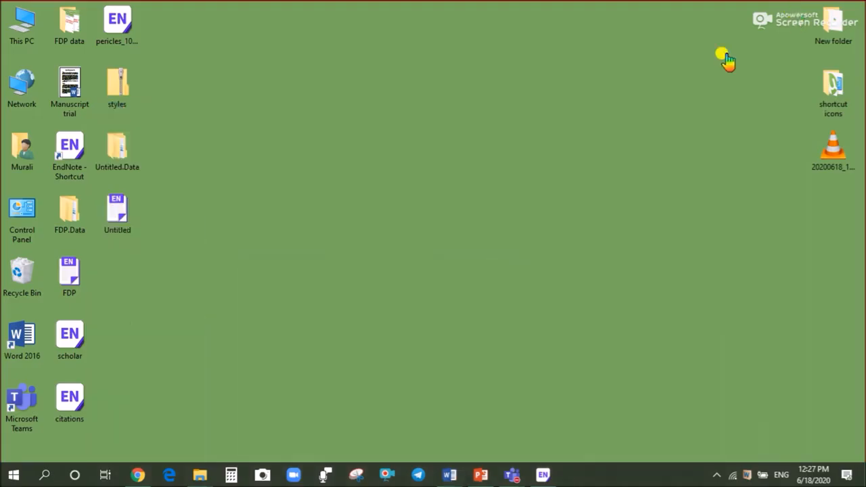
click(126, 218)
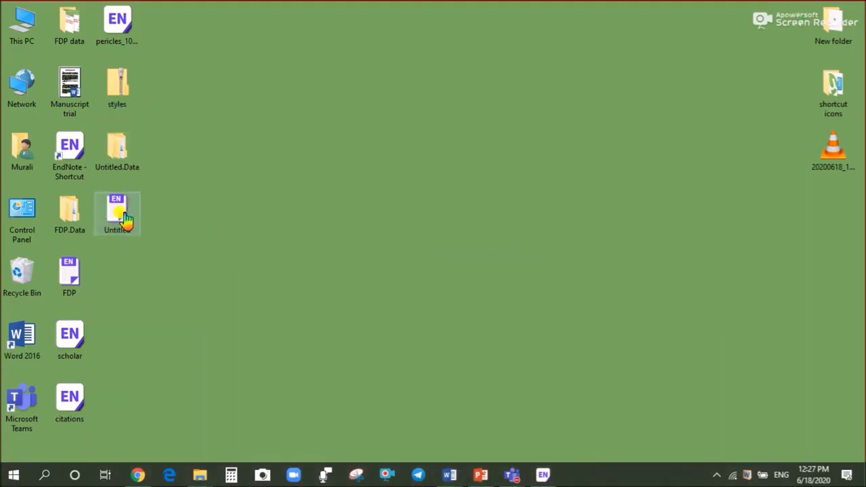
double_click(122, 215)
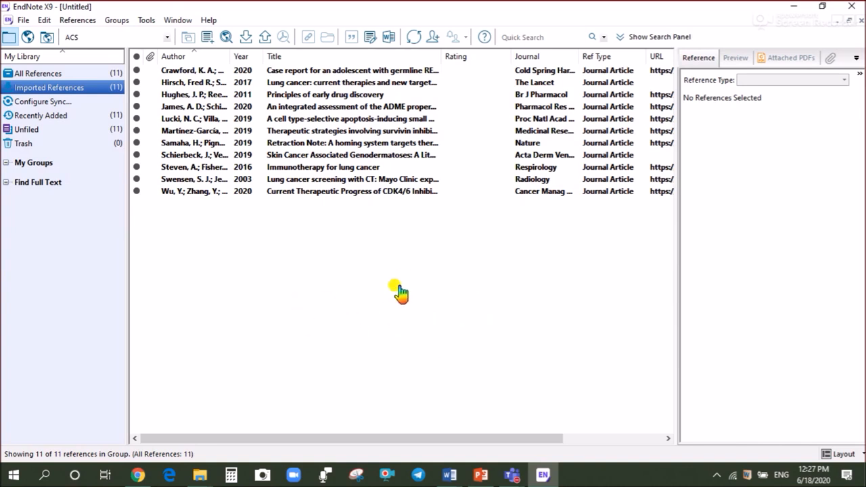
click(480, 475)
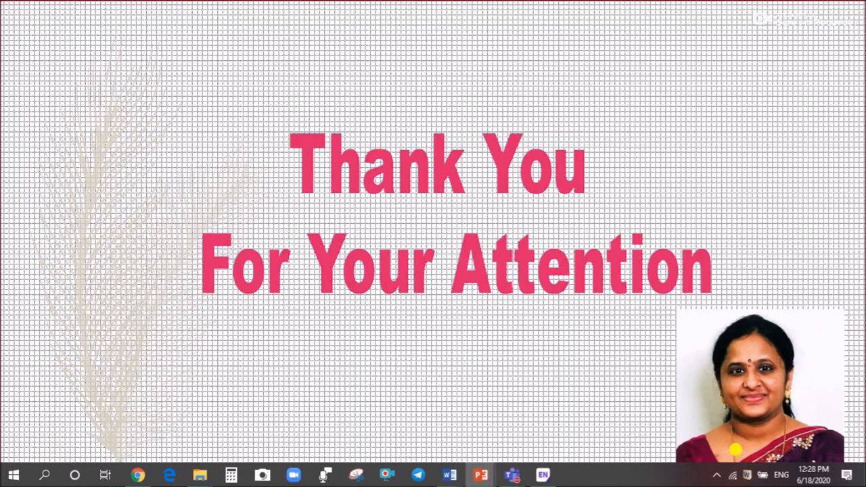